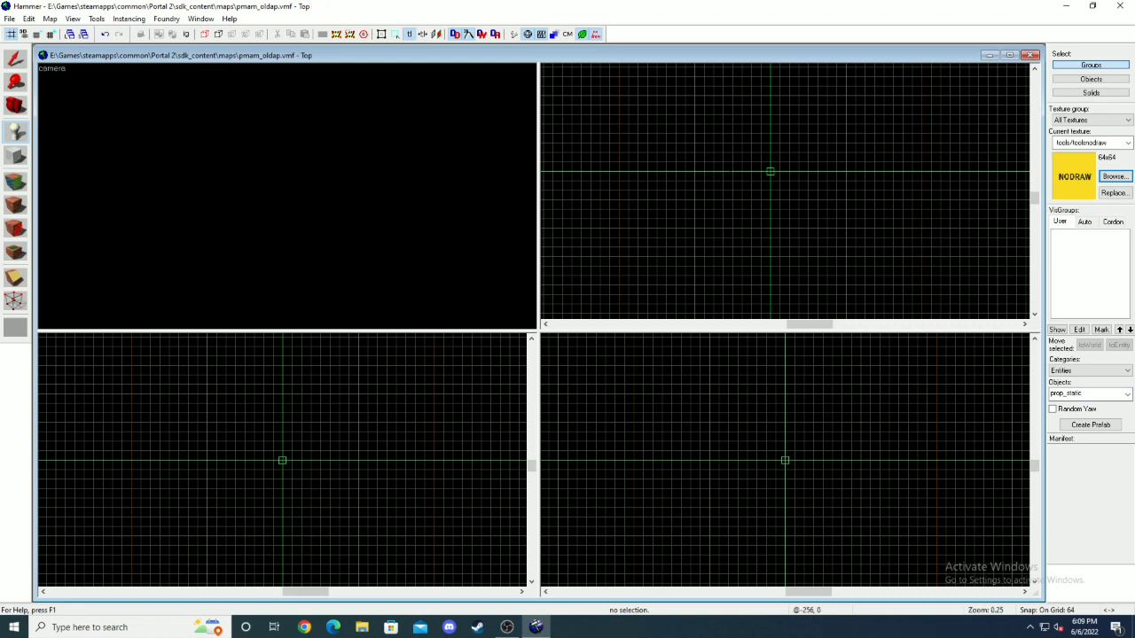
# - Place a prop_static entity at the map origin and browse for its World Model with the filter "geod"
pyautogui.press('Return')
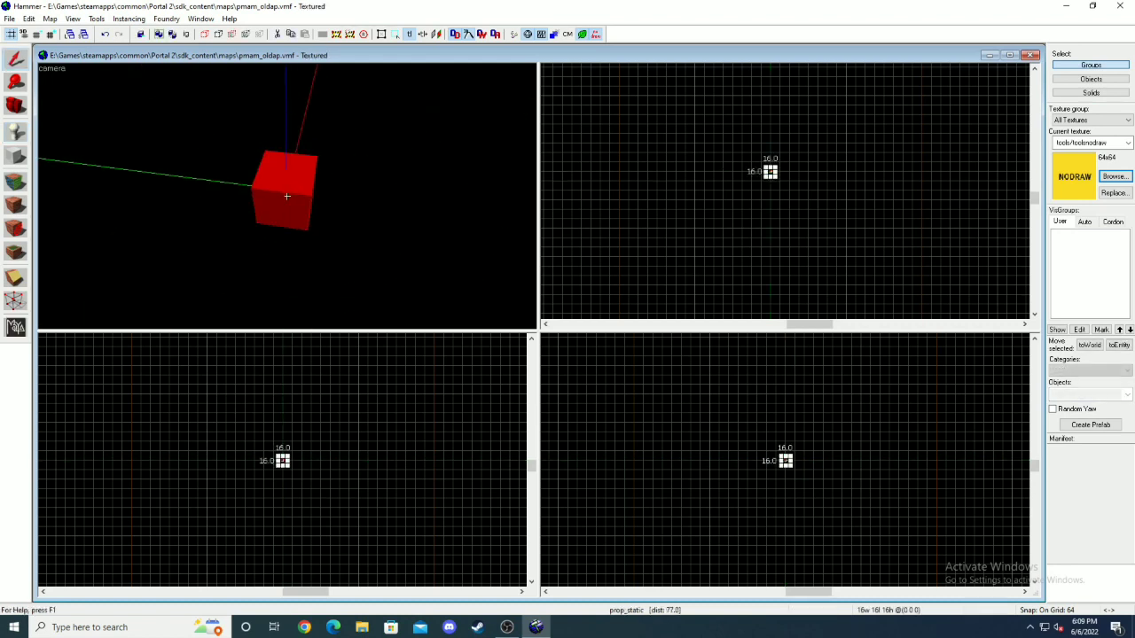
pyautogui.hotkey('alt', 'Return')
pyautogui.click(410, 362)
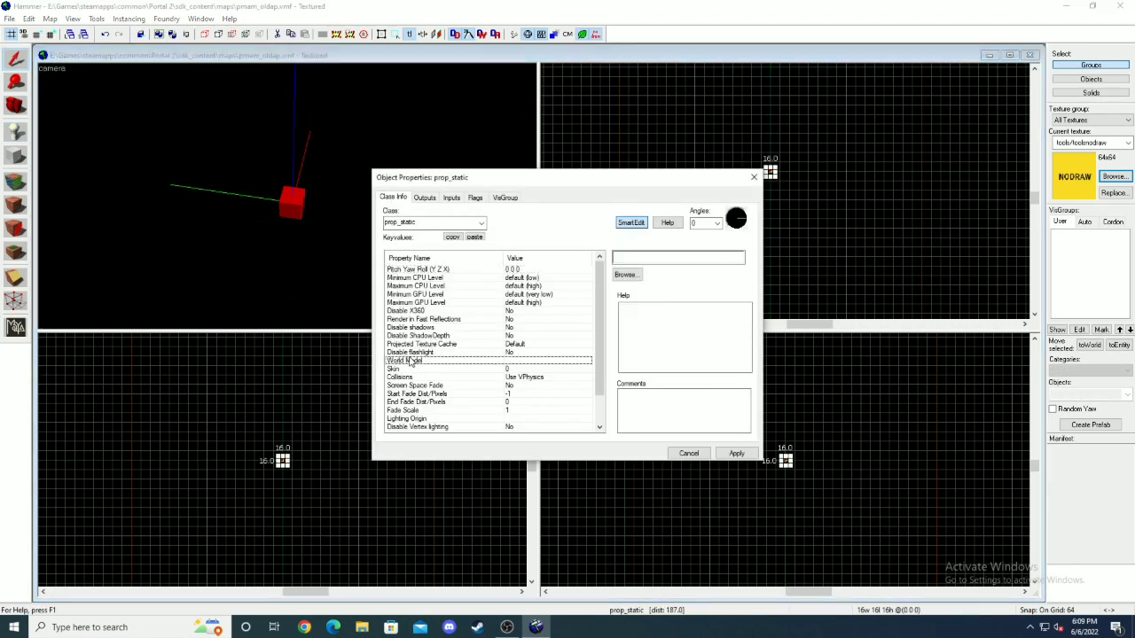
pyautogui.click(625, 275)
pyautogui.write('geod')
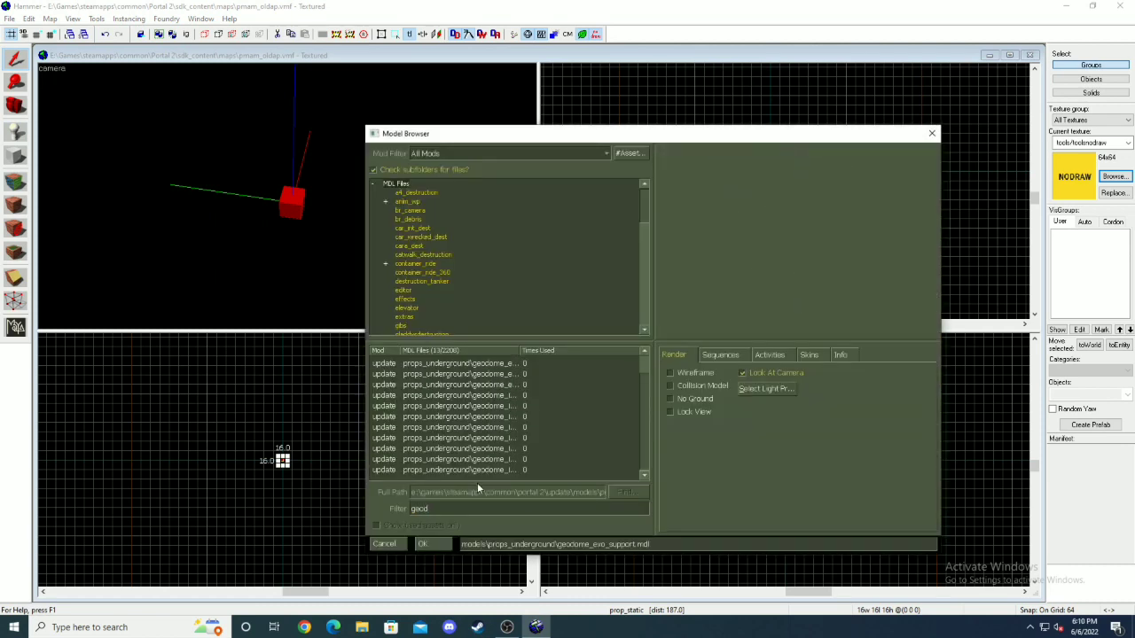
# - Preview the geodome exterior and interior models in the filtered list to compare their shapes
pyautogui.click(498, 409)
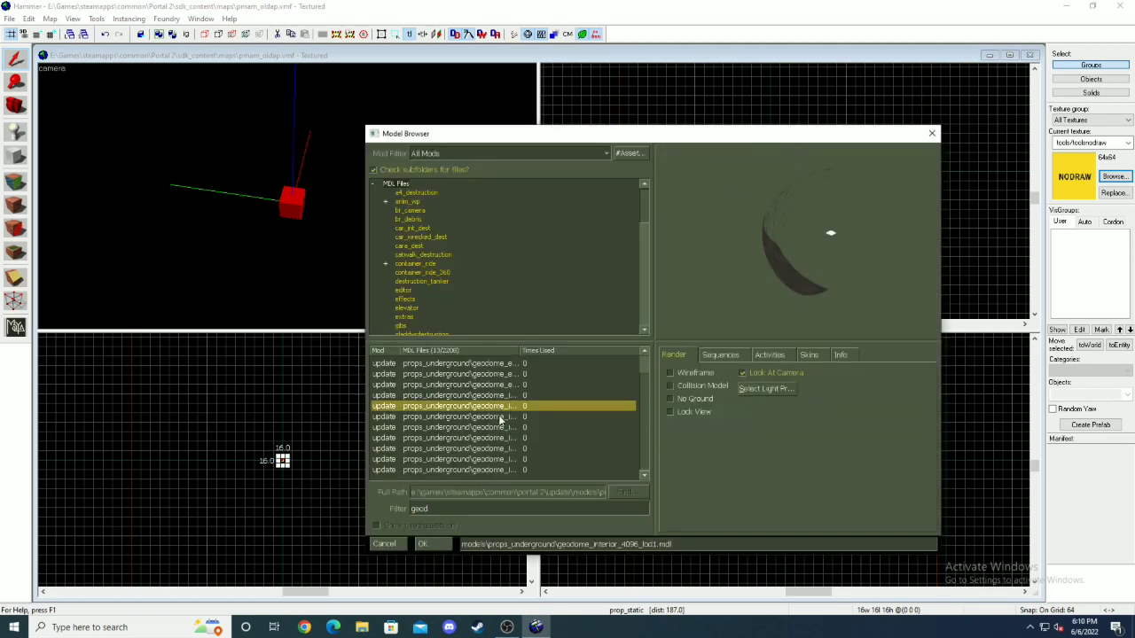
pyautogui.click(500, 417)
pyautogui.click(502, 429)
pyautogui.click(502, 439)
pyautogui.click(502, 406)
pyautogui.click(490, 385)
pyautogui.click(483, 374)
pyautogui.click(483, 365)
pyautogui.click(484, 385)
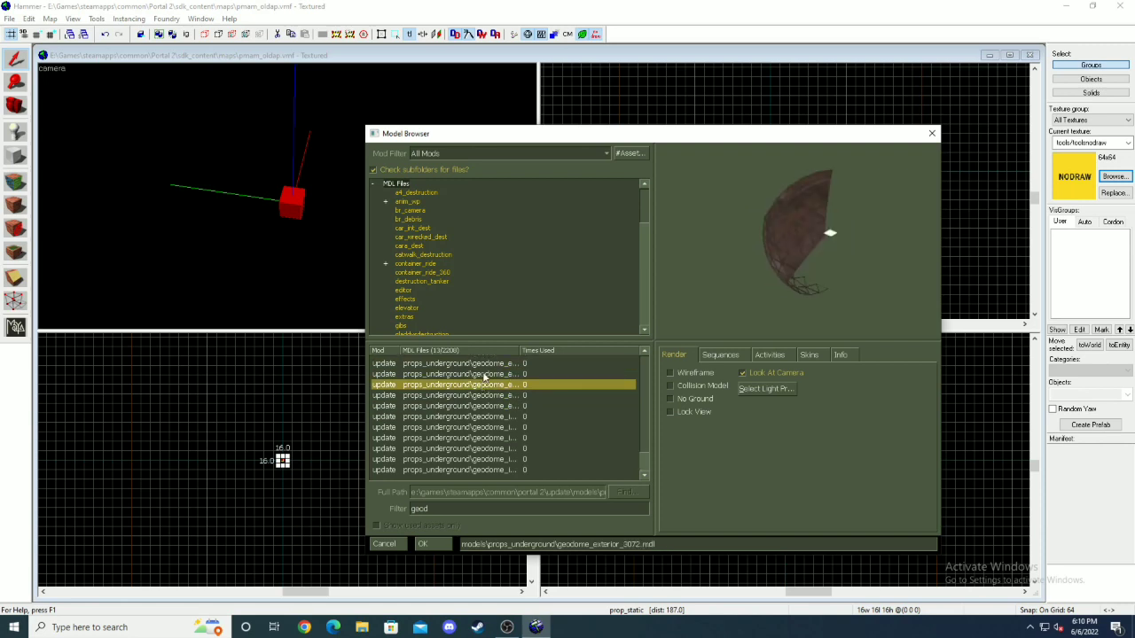
pyautogui.click(484, 364)
pyautogui.click(495, 417)
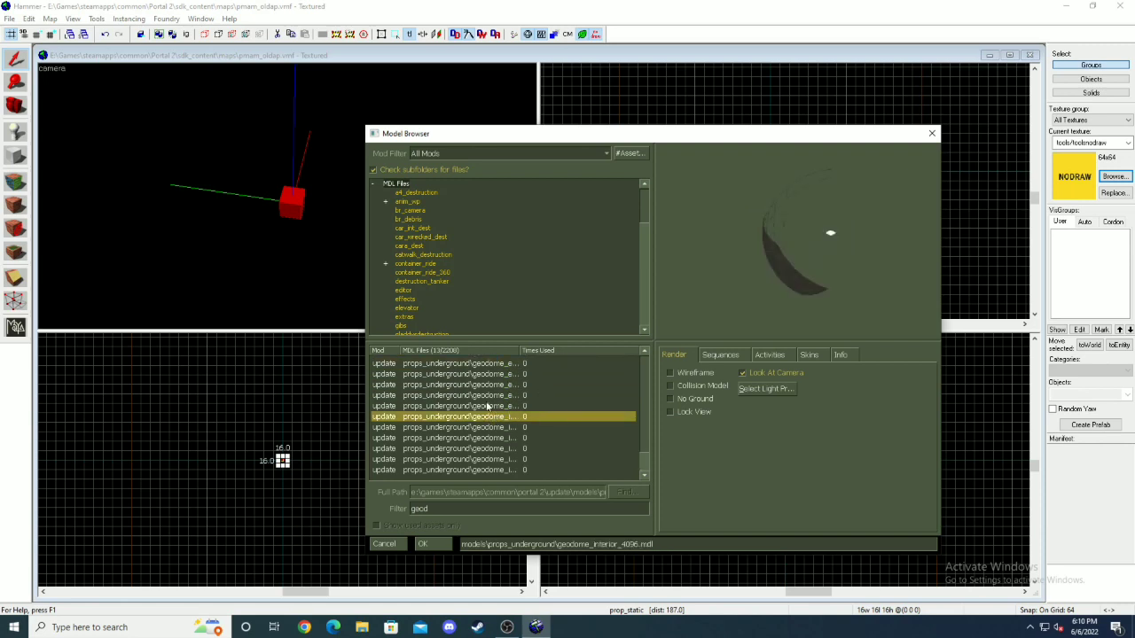
# - Inspect geodome_interior_4096, its lod1 version and geodome_interior_bomb_fling from several angles in the model preview
pyautogui.moveTo(830, 233); pyautogui.dragTo(824, 254)
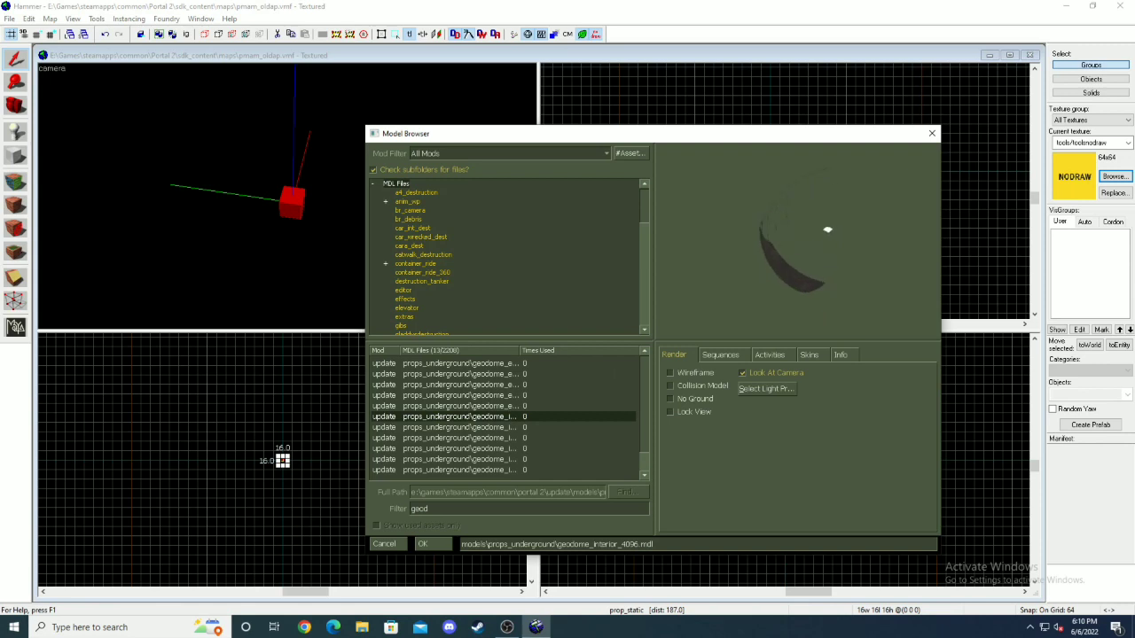
pyautogui.moveTo(835, 240); pyautogui.dragTo(820, 254)
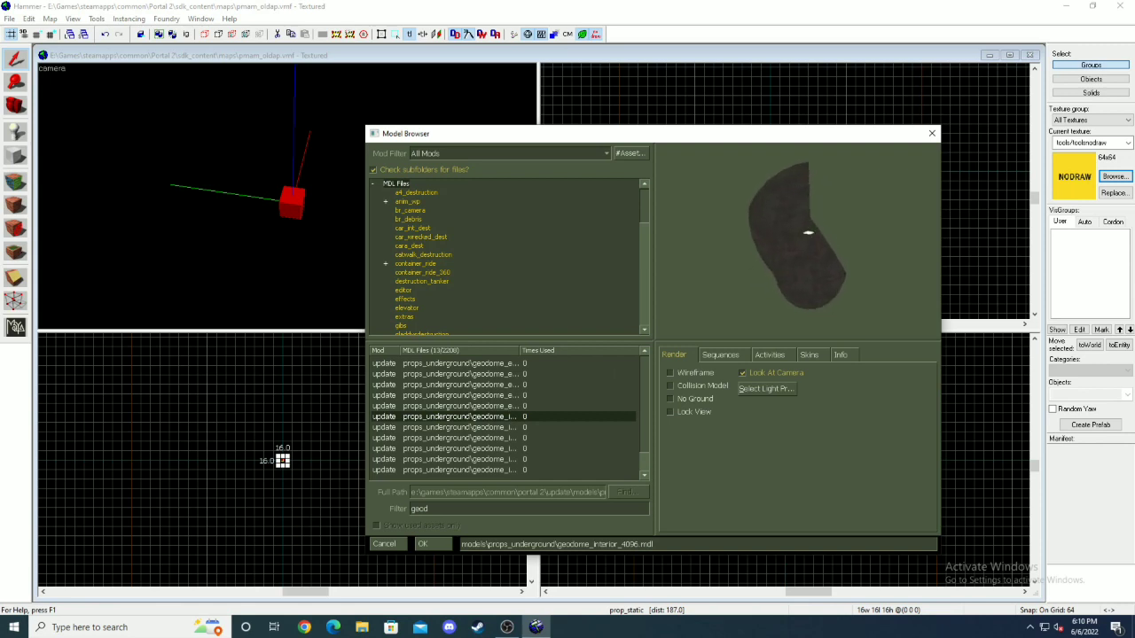
pyautogui.moveTo(805, 234); pyautogui.dragTo(762, 242)
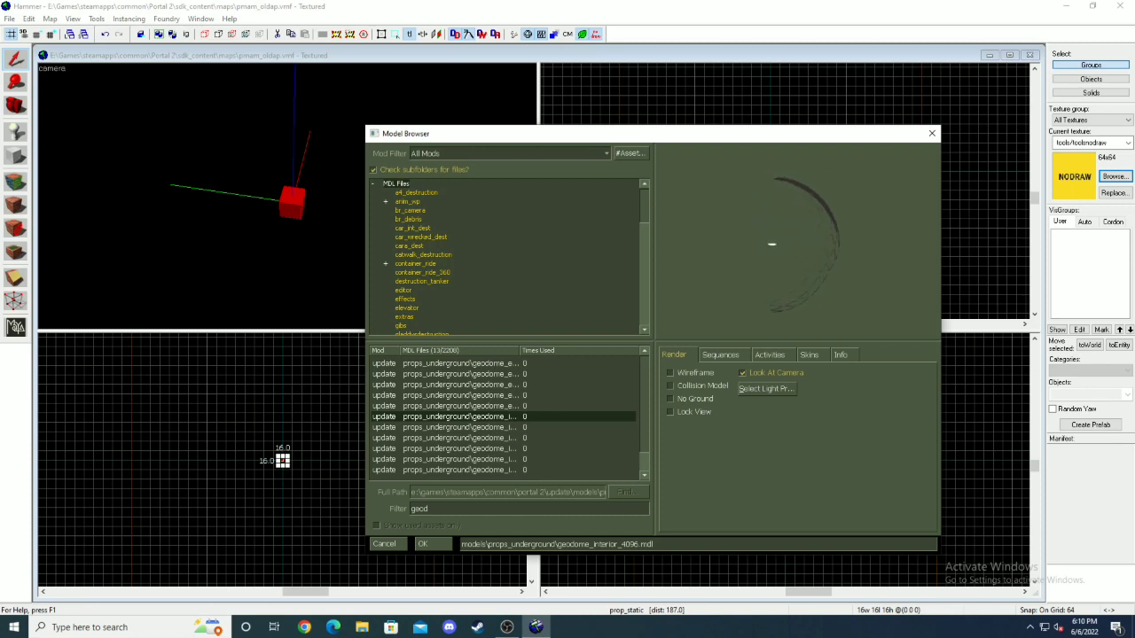
pyautogui.click(467, 429)
pyautogui.click(470, 417)
pyautogui.click(472, 428)
pyautogui.click(473, 414)
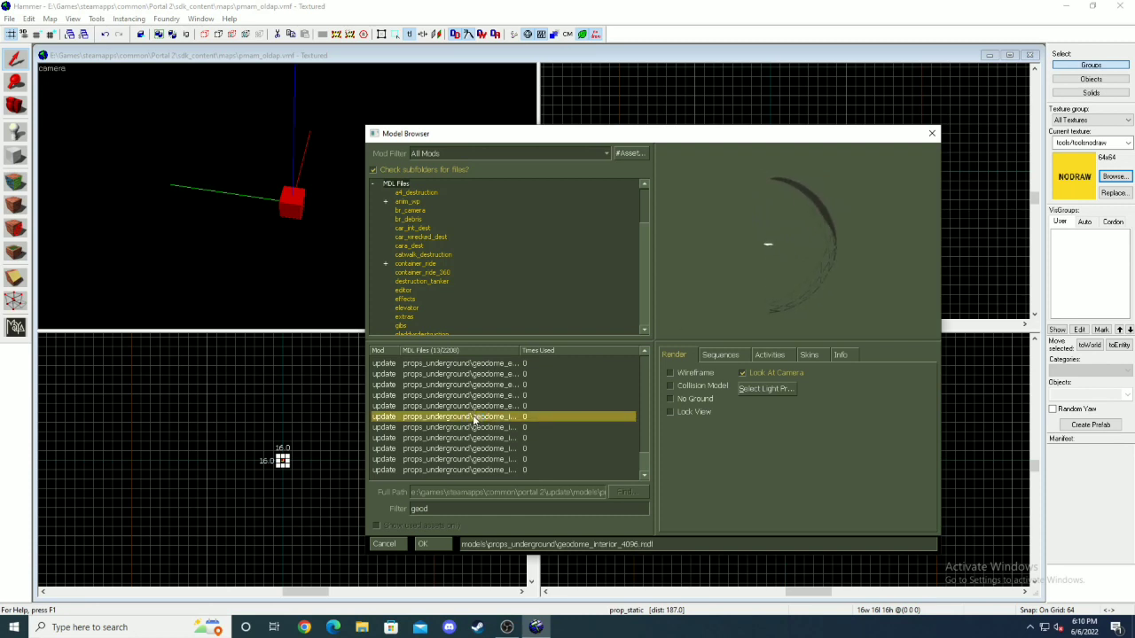
pyautogui.click(477, 406)
pyautogui.click(495, 438)
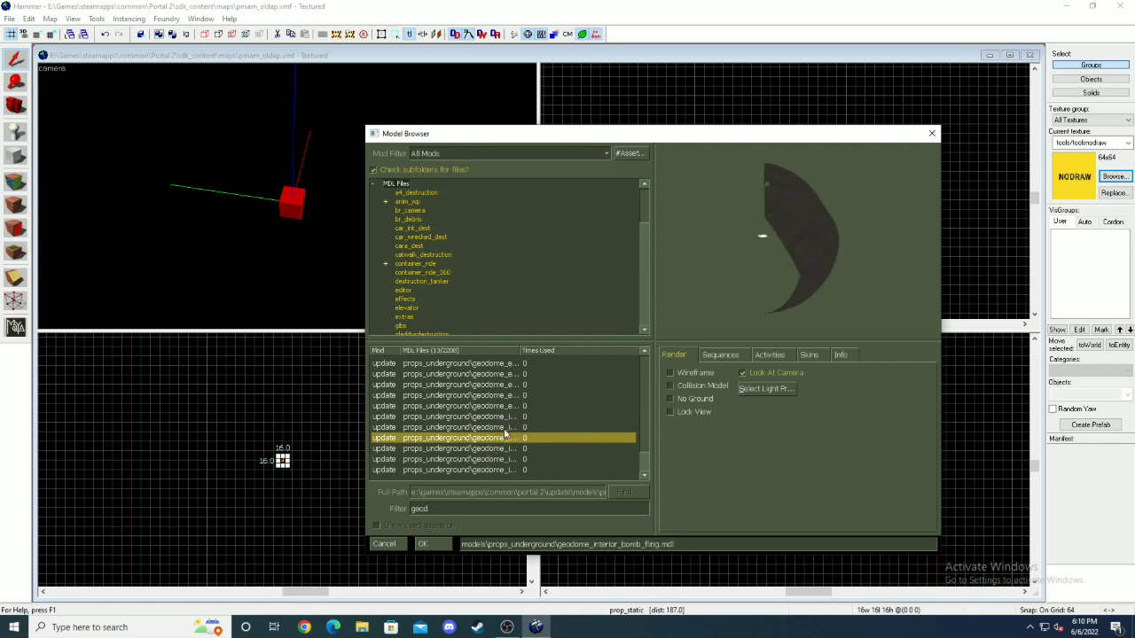
pyautogui.moveTo(705, 283); pyautogui.dragTo(727, 282)
pyautogui.moveTo(824, 238); pyautogui.dragTo(755, 243)
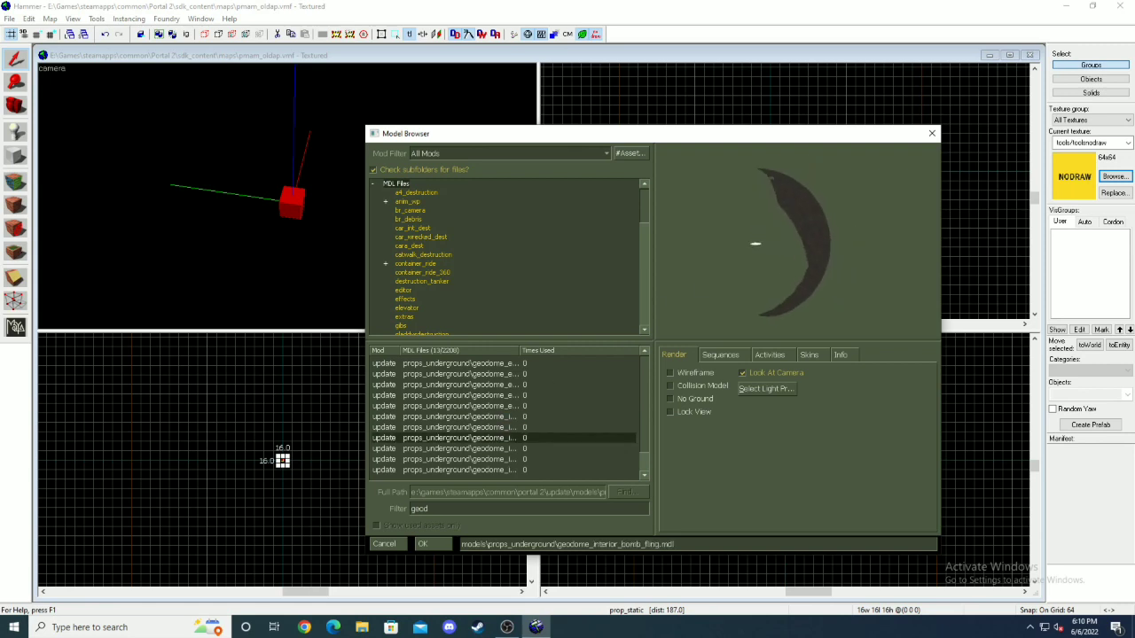
pyautogui.click(503, 427)
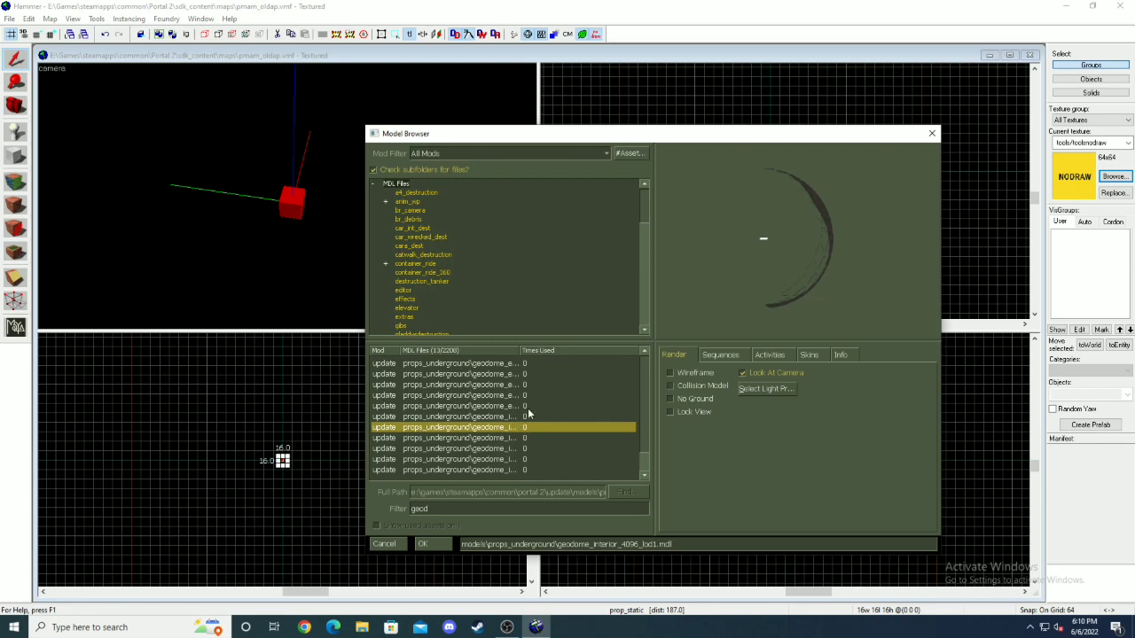
# - Assign models\props_underground\geodome_interior_4096.mdl as the prop's World Model and close its properties
pyautogui.click(513, 417)
pyautogui.click(768, 256)
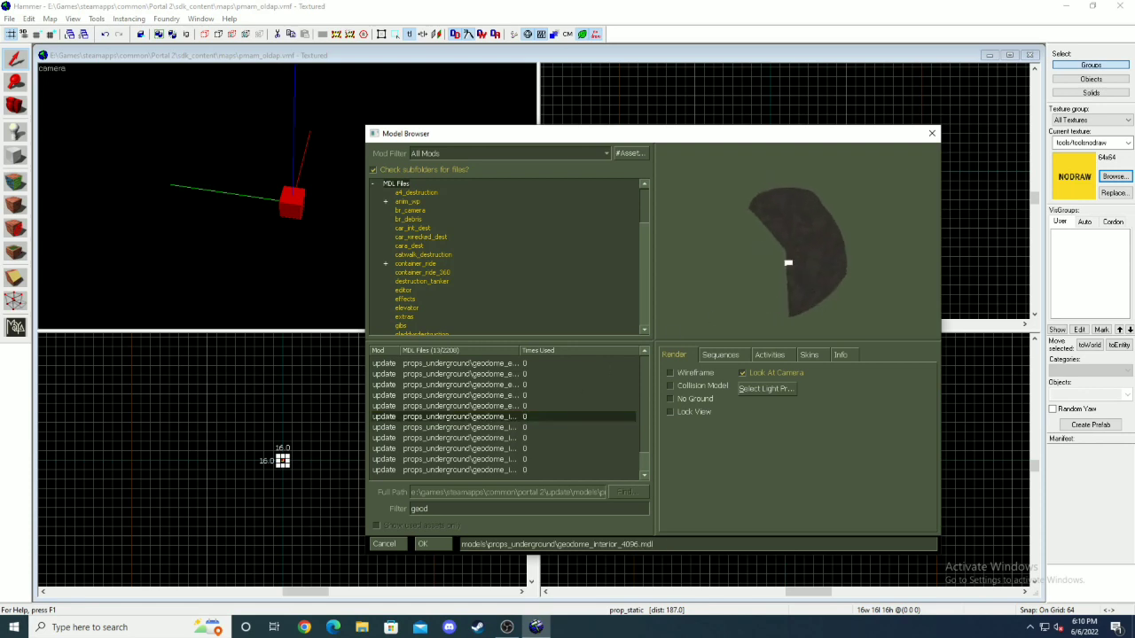
pyautogui.click(423, 544)
pyautogui.click(735, 452)
pyautogui.click(754, 177)
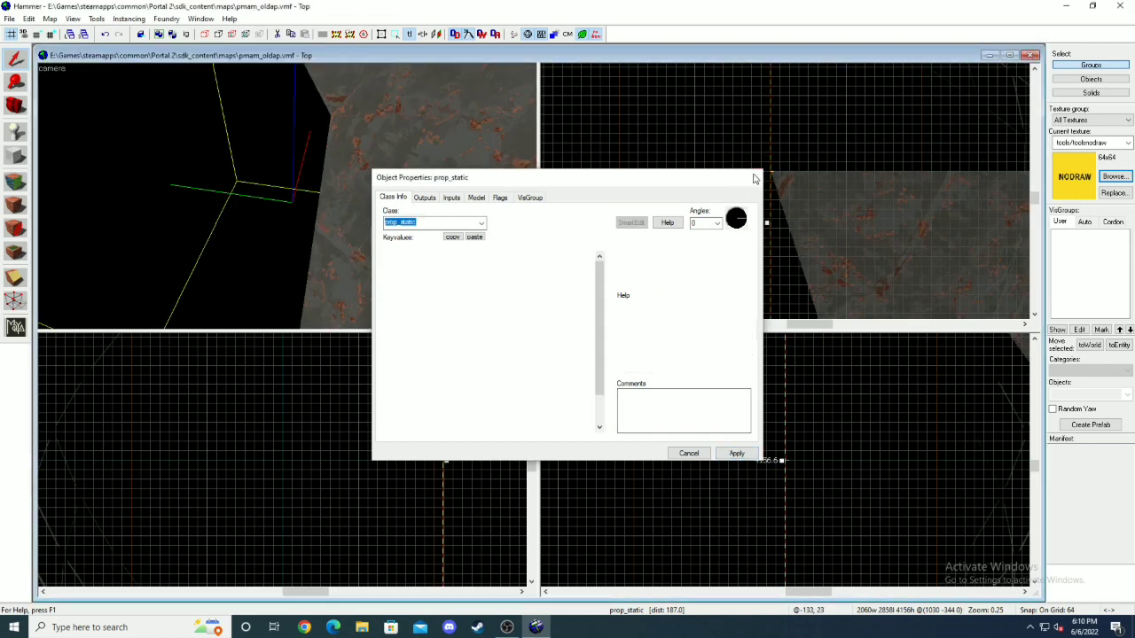
pyautogui.scroll(-8, 757, 197)
pyautogui.scroll(3, 768, 201)
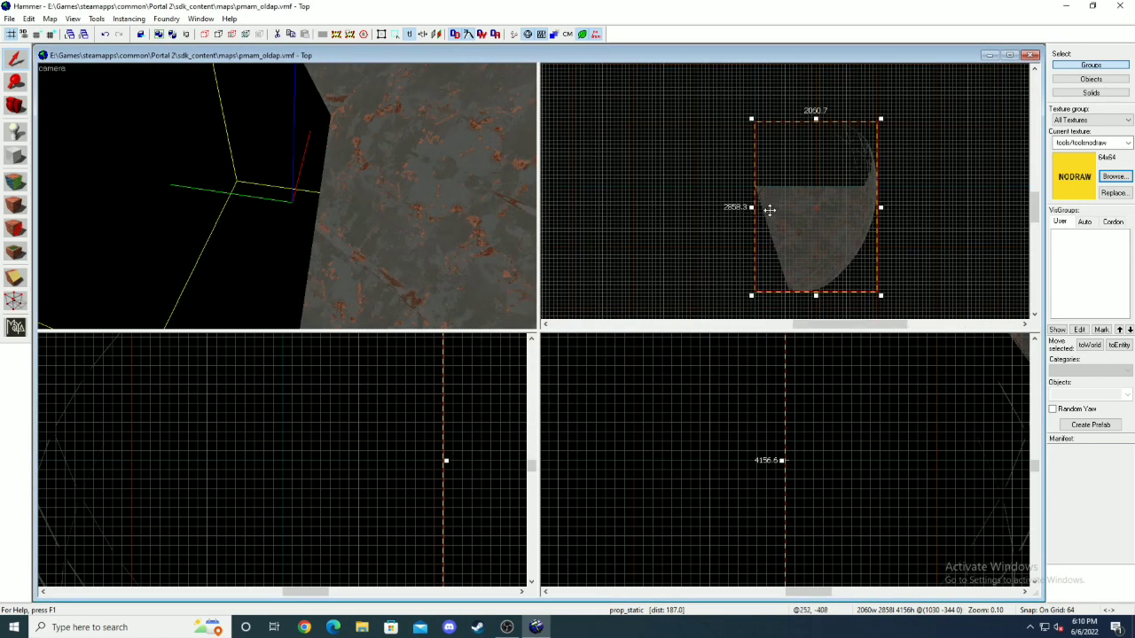
pyautogui.moveTo(769, 213)
pyautogui.mouseDown()
pyautogui.moveTo(727, 218)
pyautogui.moveTo(770, 214)
pyautogui.mouseUp()
pyautogui.scroll(-1, 819, 405)
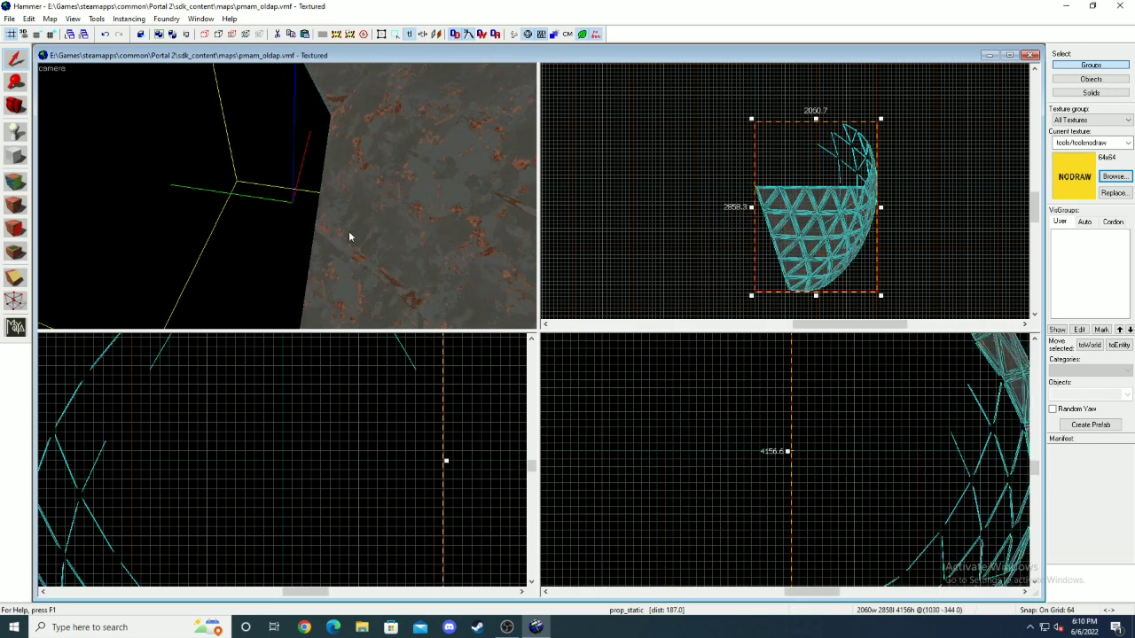
pyautogui.moveTo(655, 175); pyautogui.dragTo(811, 229)
pyautogui.scroll(-4, 798, 440)
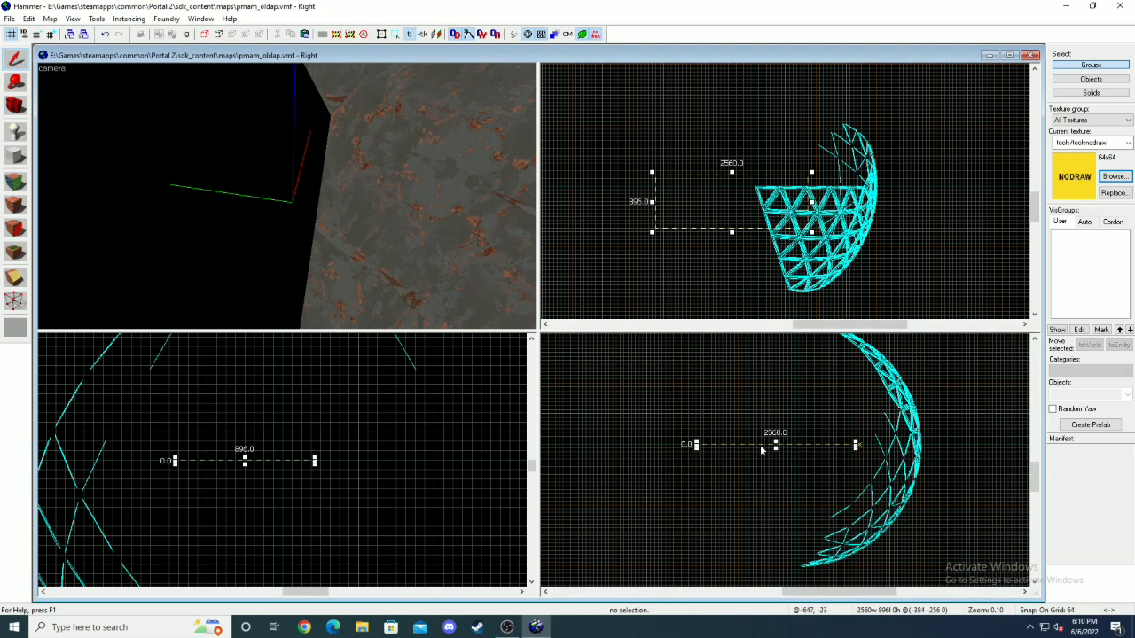
pyautogui.press('Return')
pyautogui.moveTo(768, 269); pyautogui.dragTo(806, 193)
pyautogui.click(723, 202)
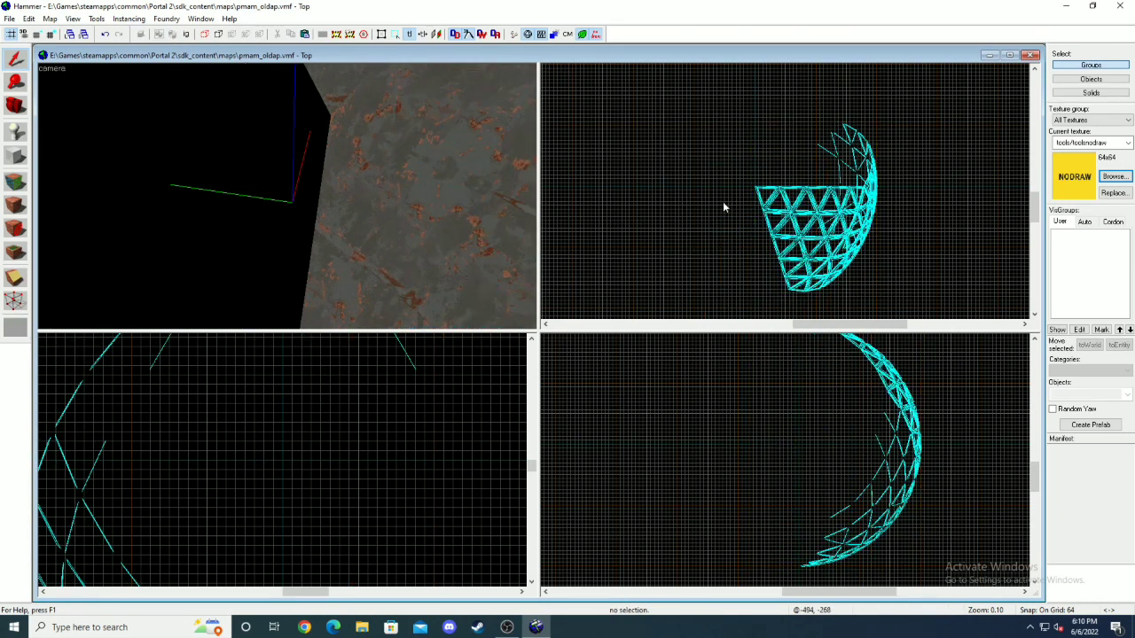
# - Duplicate the geodome segment in place and rotate one copy in the top view until its edge meets the original's straight edge
pyautogui.click(416, 207)
pyautogui.hotkey('ctrl', 'c')
pyautogui.hotkey('ctrl', 'v')
pyautogui.moveTo(740, 218); pyautogui.dragTo(837, 206)
pyautogui.press('Escape')
pyautogui.click(869, 157)
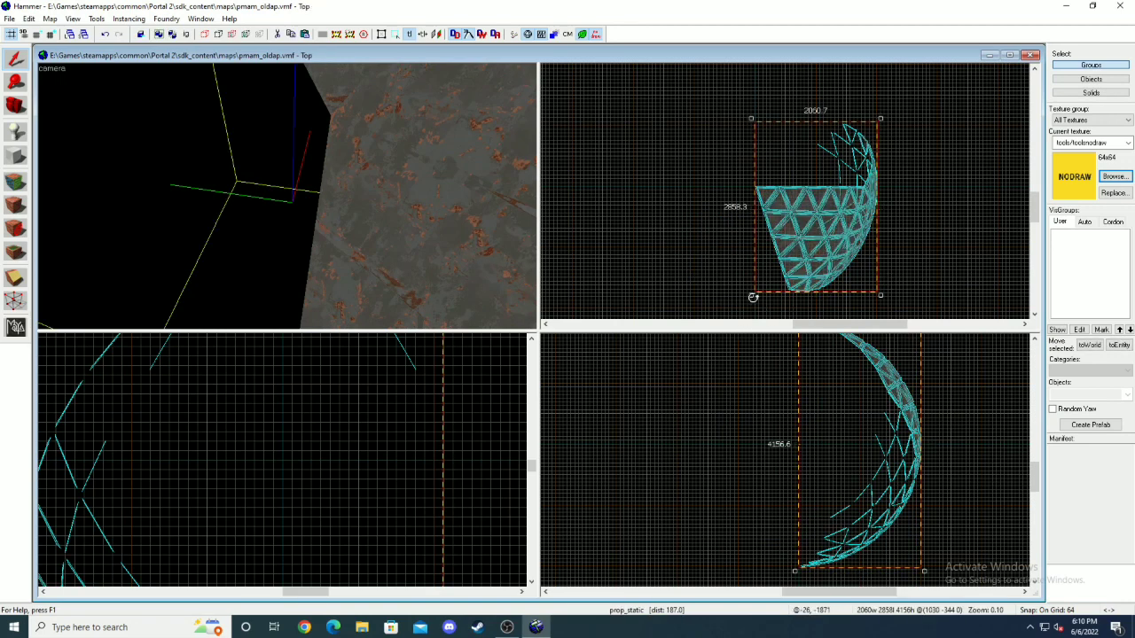
pyautogui.scroll(10, 821, 203)
pyautogui.moveTo(752, 297); pyautogui.dragTo(794, 223)
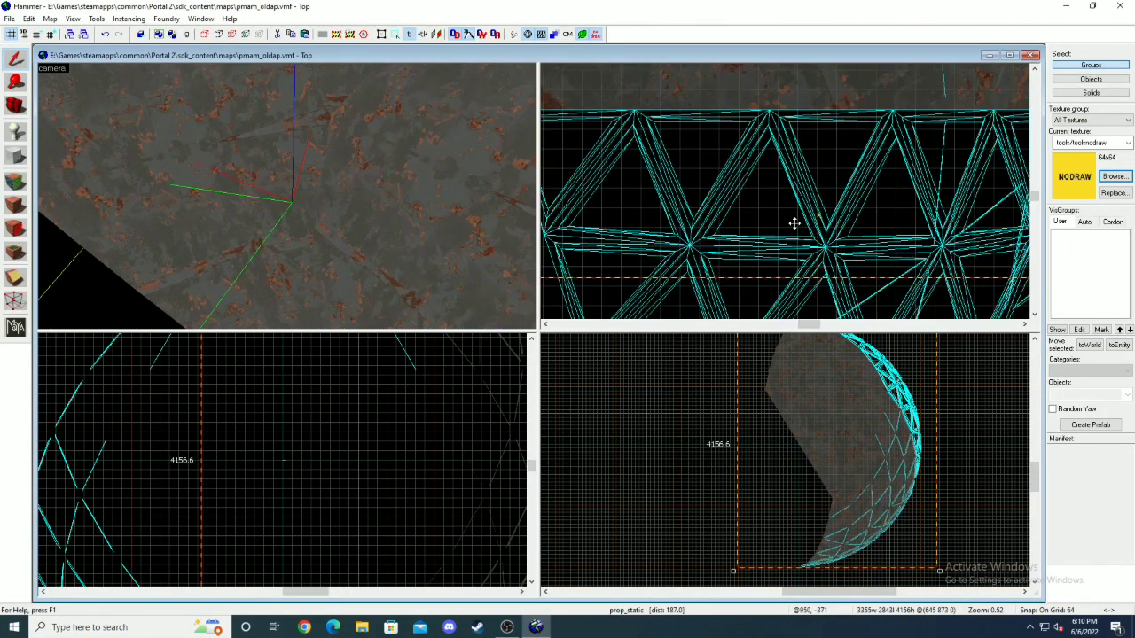
# - Rotate a second copy of the original geodome segment in the top view to continue the dome from the first copy
pyautogui.scroll(-9, 795, 223)
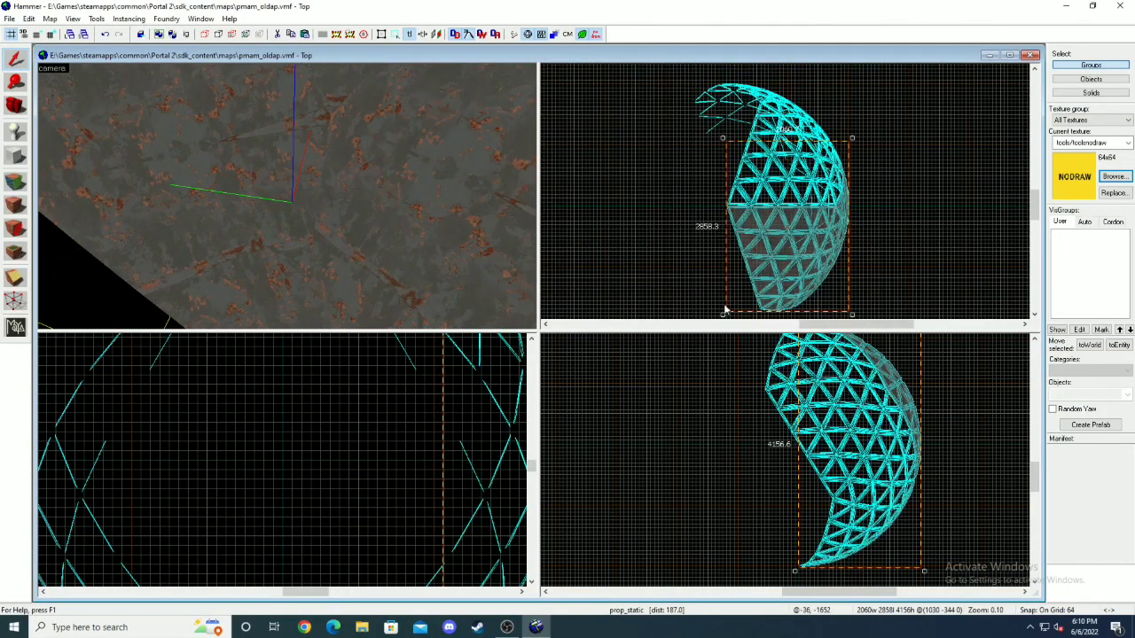
pyautogui.moveTo(725, 310); pyautogui.dragTo(808, 210)
pyautogui.scroll(13, 732, 190)
pyautogui.scroll(5, 773, 195)
pyautogui.scroll(-16, 808, 209)
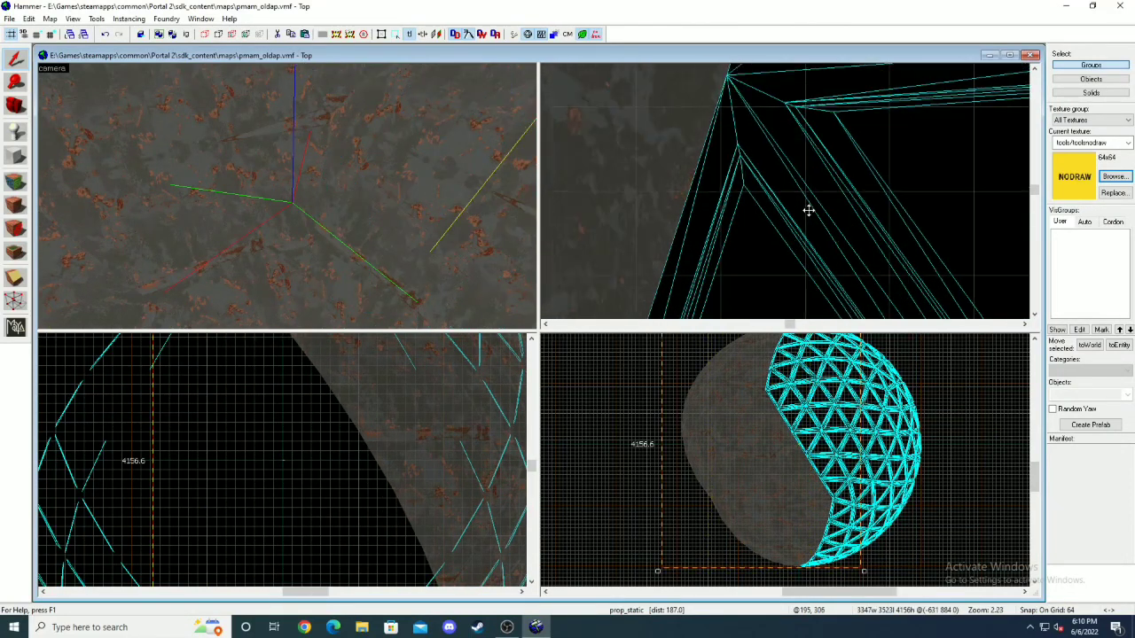
# - Rotate a third copy of the original geodome segment in the top view to line up with the second copy's open edge
pyautogui.click(492, 267)
pyautogui.scroll(-9, 810, 209)
pyautogui.scroll(7, 814, 227)
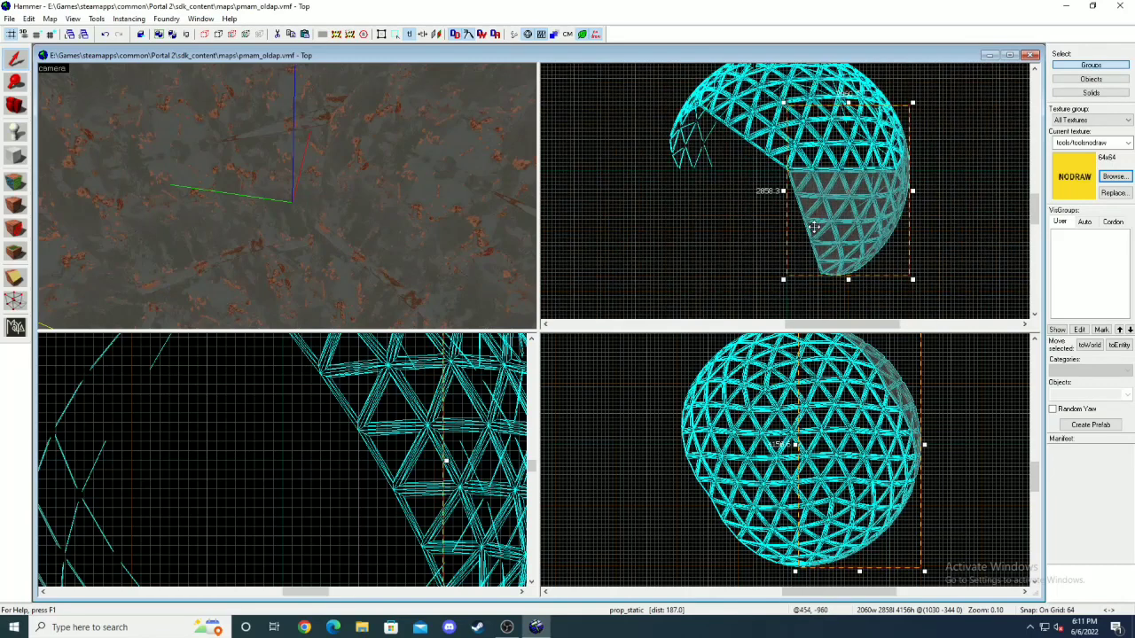
pyautogui.click(782, 282)
pyautogui.moveTo(783, 278); pyautogui.dragTo(973, 104)
pyautogui.scroll(16, 750, 150)
pyautogui.scroll(2, 966, 119)
pyautogui.scroll(-20, 797, 118)
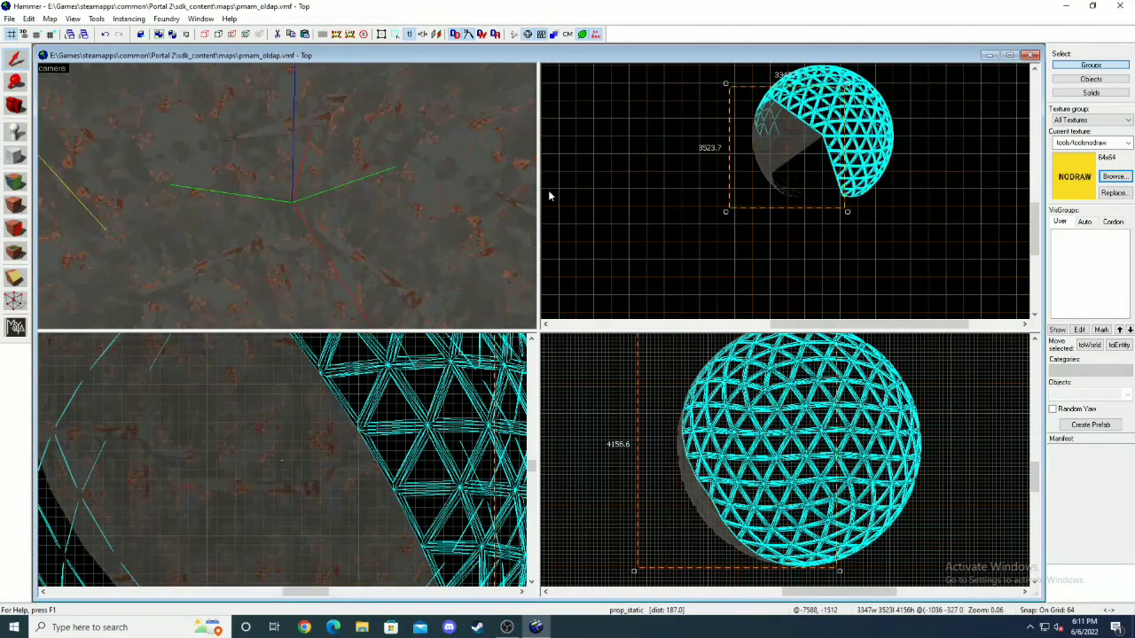
# - Rotate a fourth copy of the geodome segment into the remaining gap to close the sphere, and check its interior in the camera view
pyautogui.click(511, 269)
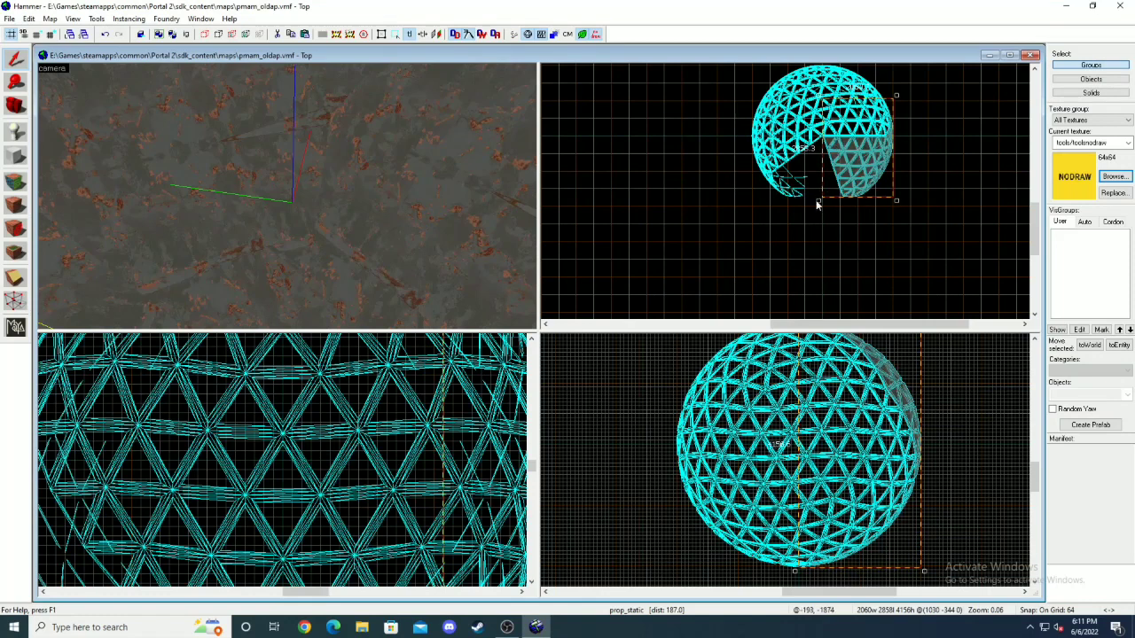
pyautogui.scroll(4, 826, 124)
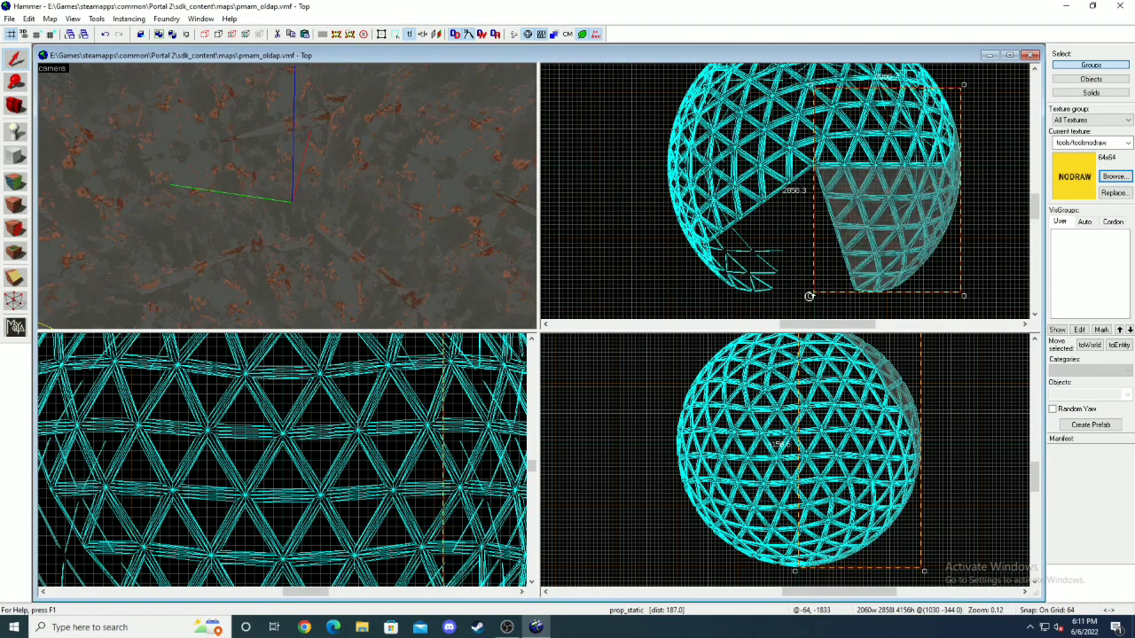
pyautogui.moveTo(809, 296); pyautogui.dragTo(729, 129)
pyautogui.scroll(10, 653, 169)
pyautogui.scroll(-8, 736, 141)
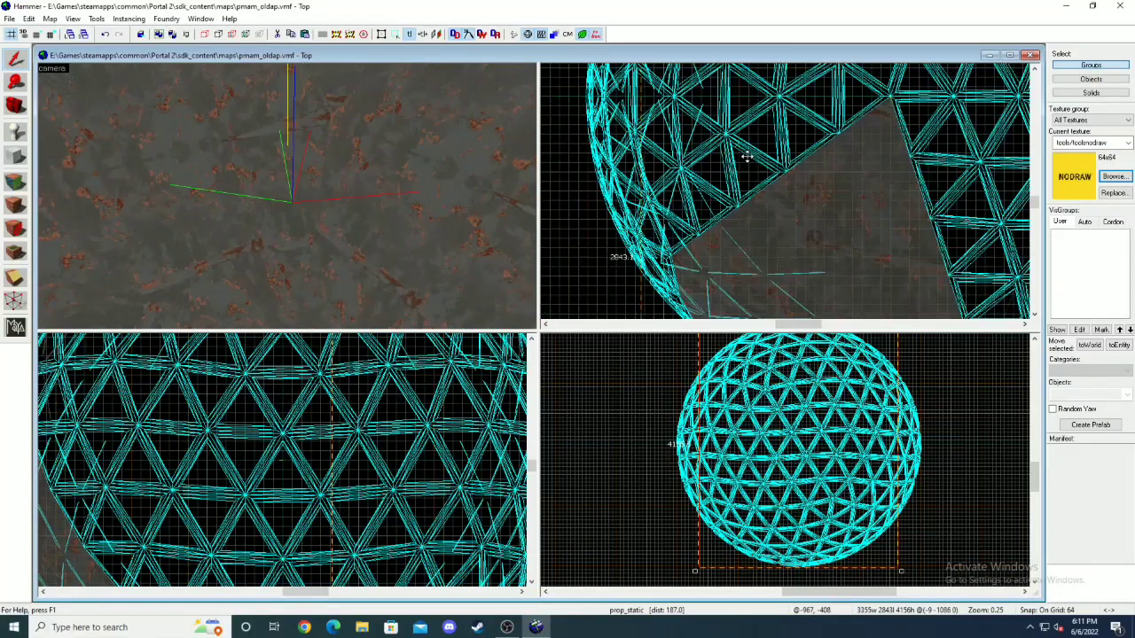
pyautogui.click(587, 252)
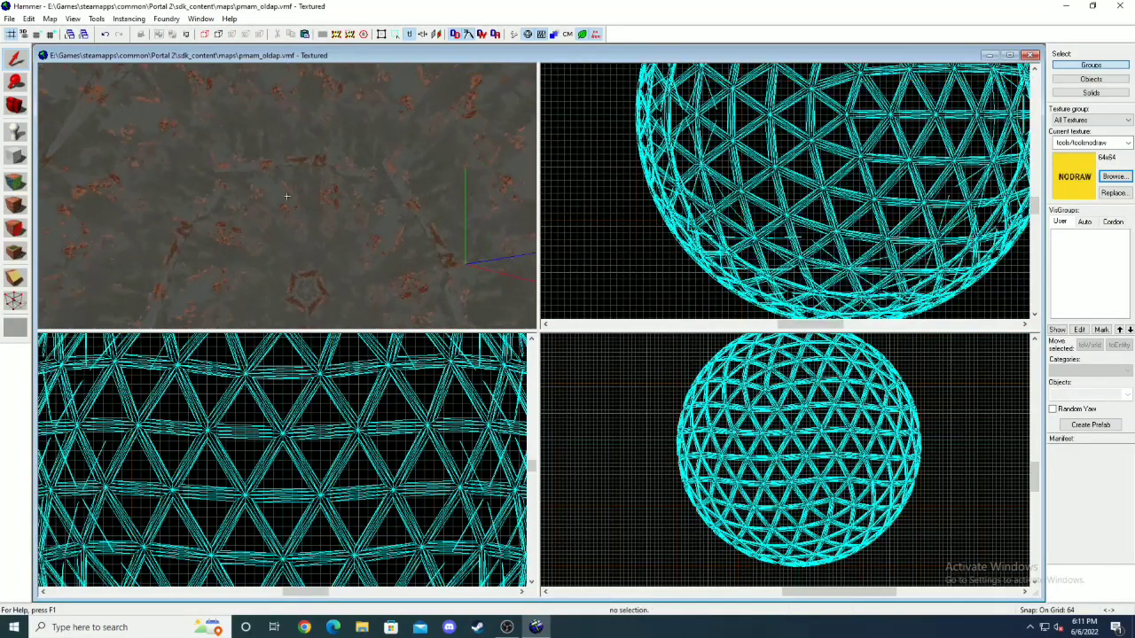
pyautogui.press('w')
pyautogui.press('w')
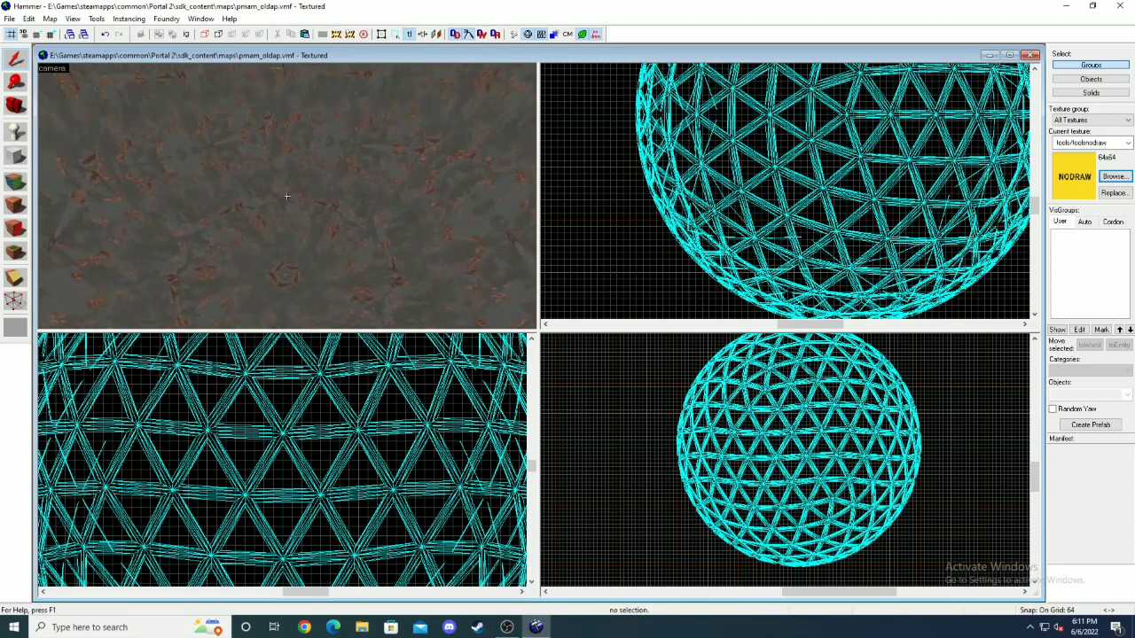
pyautogui.press('z')
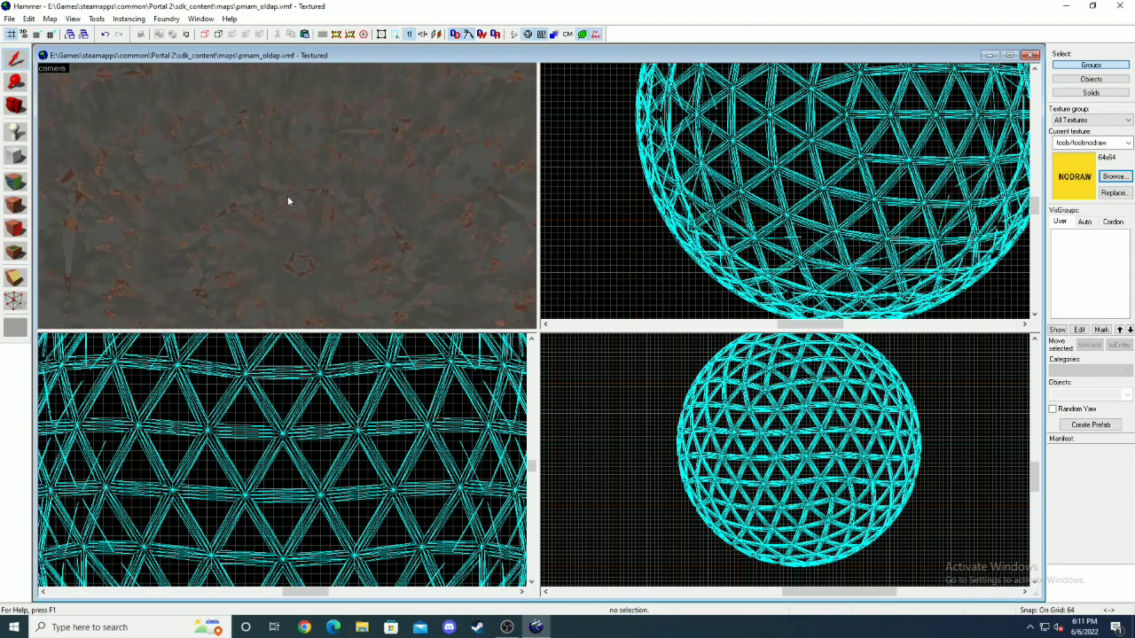
# - Set the grid to 512, outline a 4096 by 4096 block around the sphere, and reduce its height toward the sphere's bottom
pyautogui.scroll(-5, 687, 202)
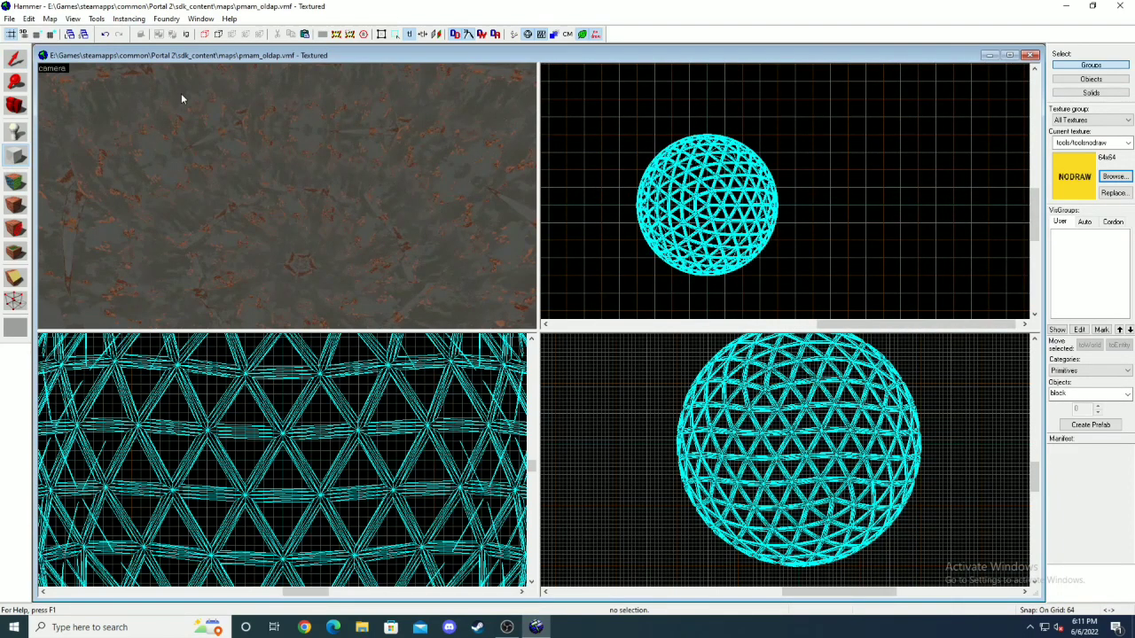
pyautogui.click(50, 34)
pyautogui.click(50, 34)
pyautogui.click(50, 34)
pyautogui.moveTo(635, 137); pyautogui.dragTo(778, 276)
pyautogui.scroll(-4, 767, 449)
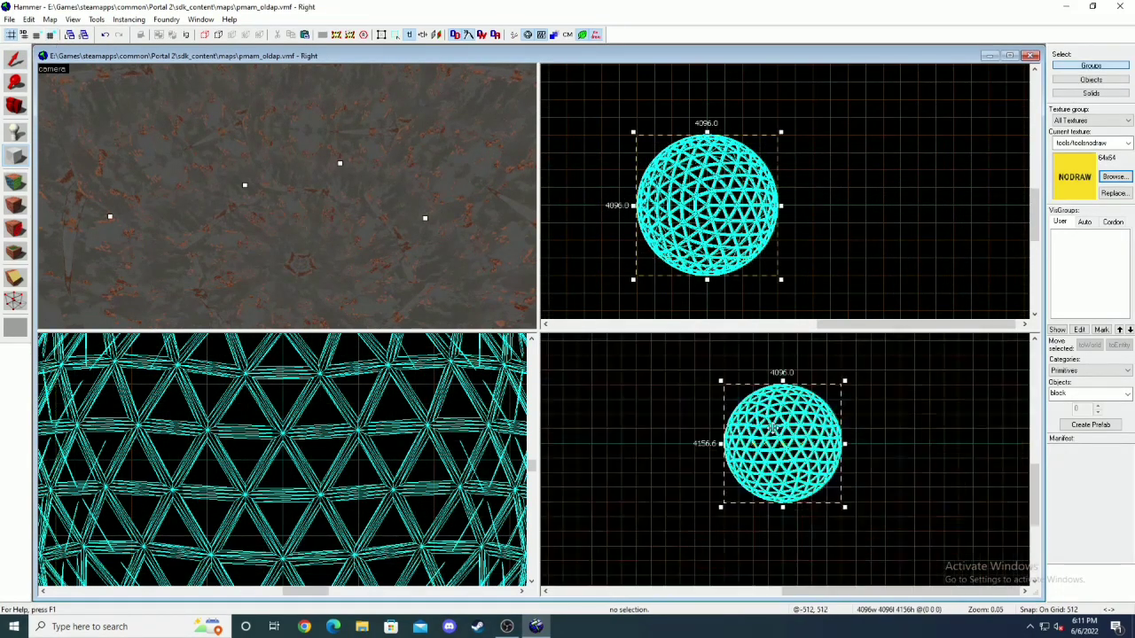
pyautogui.moveTo(782, 384); pyautogui.dragTo(770, 503)
pyautogui.scroll(7, 769, 507)
pyautogui.scroll(-6, 734, 492)
# - Reduce the grid to 128 and create a nodraw floor block spanning the area beneath the sphere
pyautogui.press('[')
pyautogui.press('[')
pyautogui.scroll(2, 699, 465)
pyautogui.moveTo(684, 511)
pyautogui.mouseDown()
pyautogui.moveTo(649, 385)
pyautogui.moveTo(905, 384)
pyautogui.moveTo(877, 567)
pyautogui.mouseUp()
pyautogui.press('Return')
pyautogui.scroll(2, 772, 506)
pyautogui.scroll(-1, 656, 382)
# - Create further nodraw blocks enclosing the sphere, including a side wall 128 units wide, 4352 long and 4352 high
pyautogui.click(16, 155)
pyautogui.scroll(-3, 652, 385)
pyautogui.scroll(4, 650, 384)
pyautogui.press('Return')
pyautogui.scroll(-3, 748, 375)
pyautogui.press('Return')
pyautogui.press('Return')
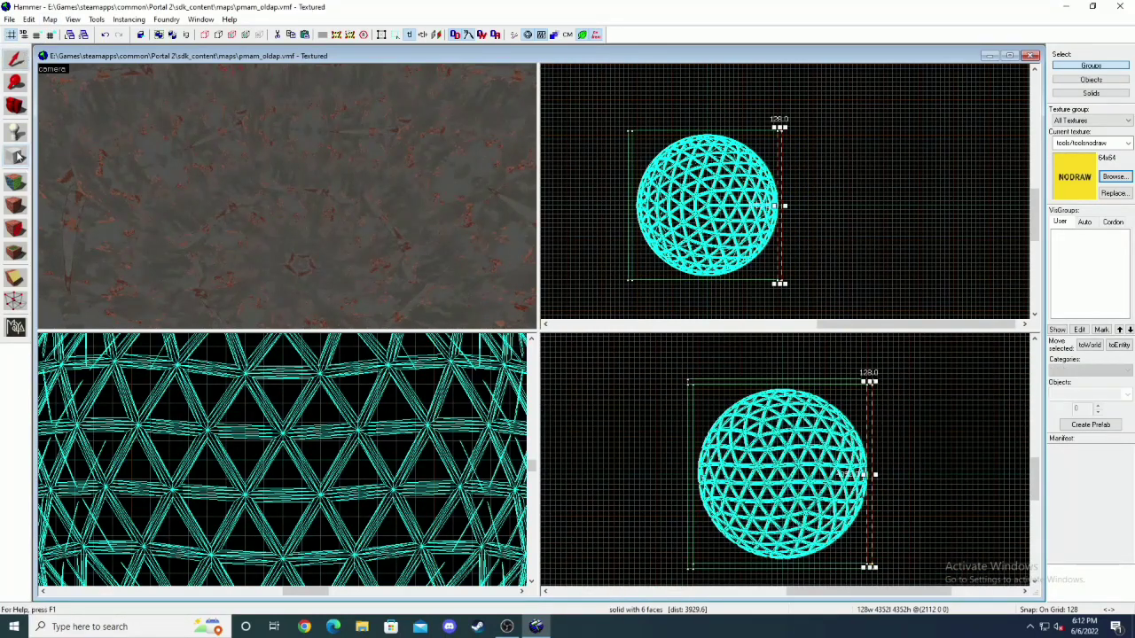
# - Create another 128-unit-thick nodraw wall along the sphere's lower side in the top view
pyautogui.click(17, 152)
pyautogui.scroll(3, 631, 279)
pyautogui.moveTo(628, 281); pyautogui.dragTo(829, 294)
pyautogui.scroll(-3, 700, 93)
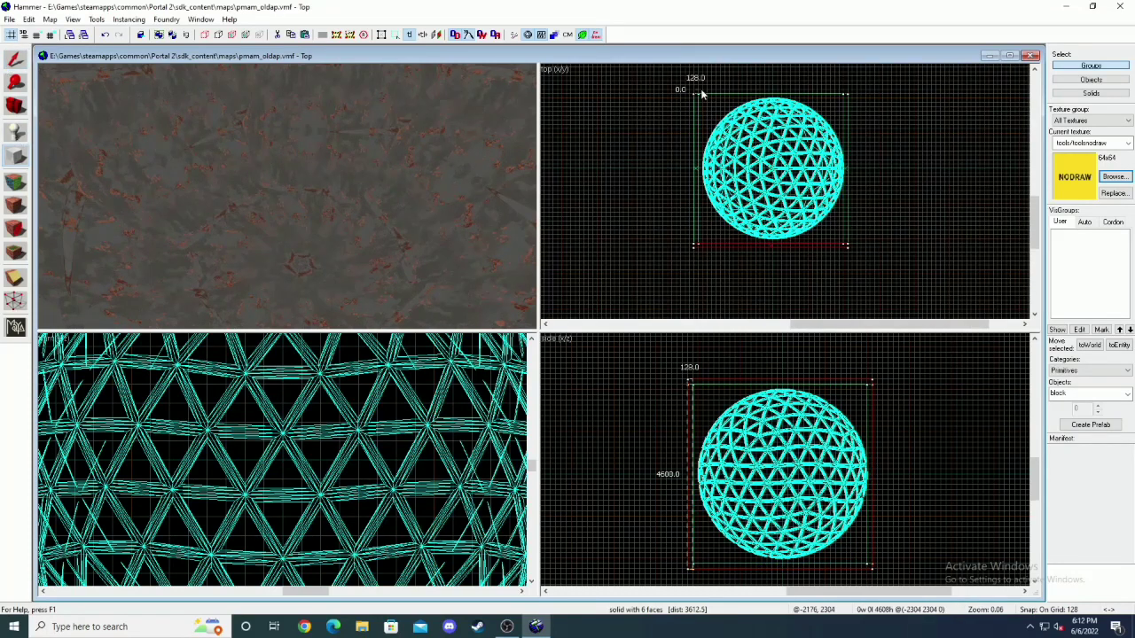
# - Create another nodraw wall block for the remaining open side of the box around the sphere, 4608 units high
pyautogui.press('Escape')
pyautogui.press('Escape')
pyautogui.press('d')
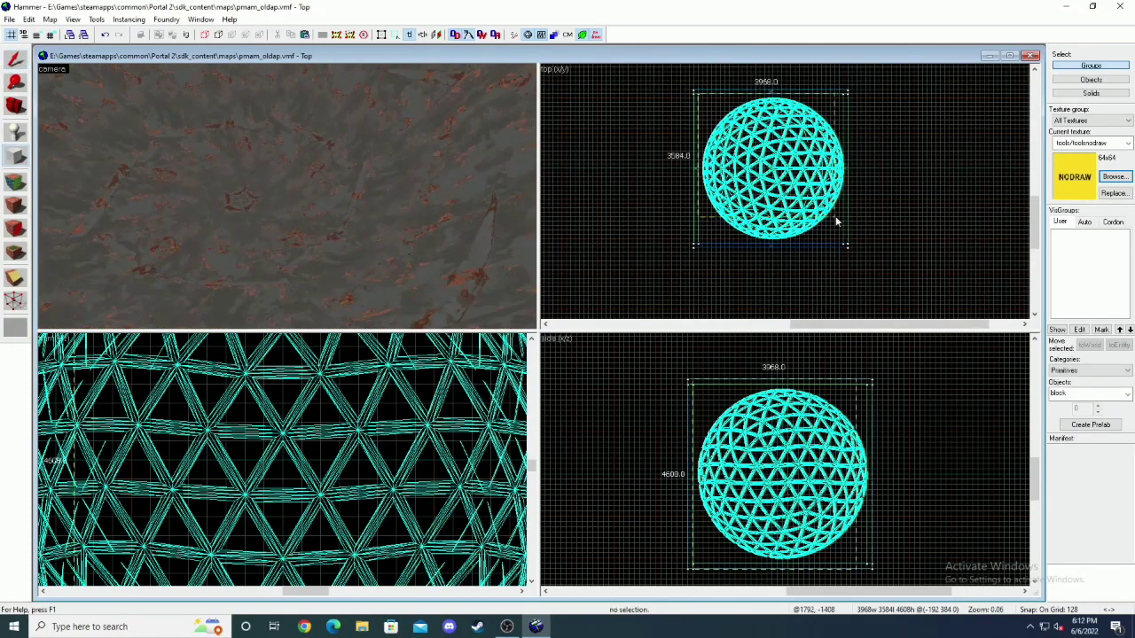
pyautogui.press('Return')
# - Move the 128-unit-wide nodraw side wall outward from the sphere and stretch the adjoining wall to meet it at the corner
pyautogui.hotkey('shift', 's')
pyautogui.scroll(2, 849, 165)
pyautogui.click(849, 165)
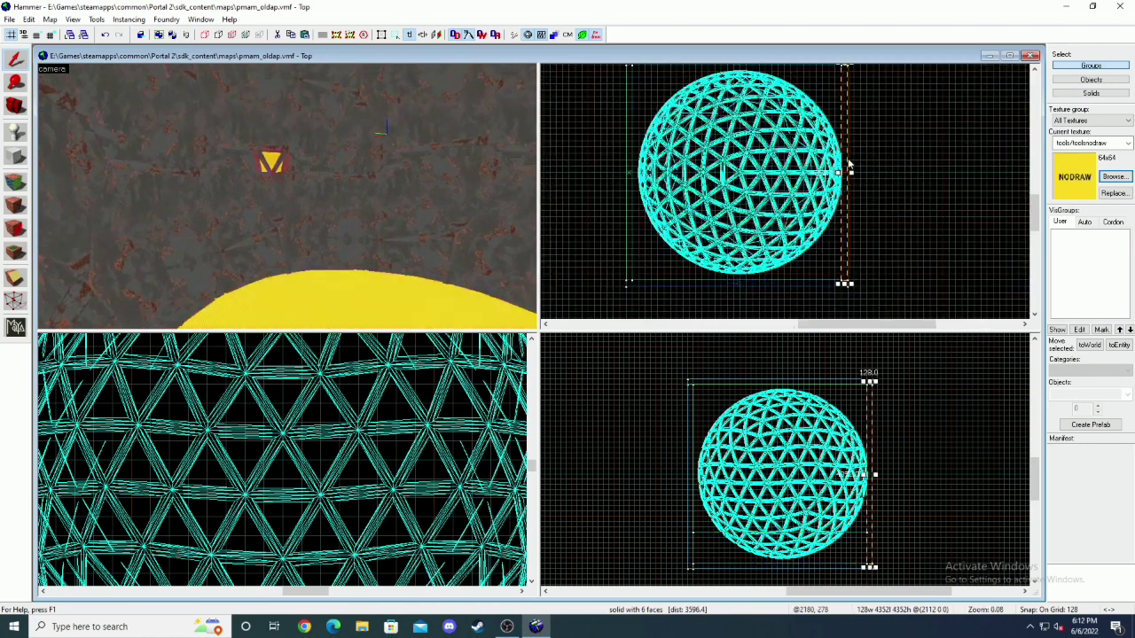
pyautogui.press('z')
pyautogui.click(286, 196)
pyautogui.press('z')
pyautogui.scroll(-2, 666, 227)
pyautogui.moveTo(796, 112); pyautogui.dragTo(800, 111)
pyautogui.click(790, 260)
pyautogui.scroll(2, 797, 260)
pyautogui.click(793, 269)
pyautogui.moveTo(789, 267); pyautogui.dragTo(800, 269)
pyautogui.click(793, 262)
pyautogui.press('Escape')
pyautogui.click(871, 567)
pyautogui.press('Escape')
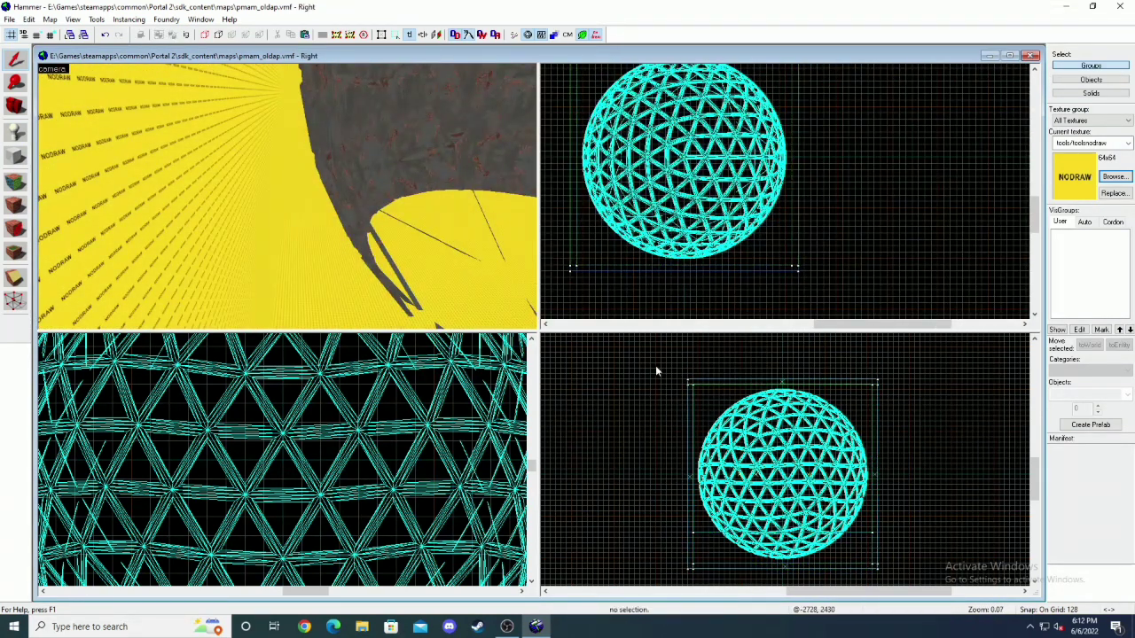
# - Filter the textures by slime and apply nature/toxicslime002a to the top face of the block at the sphere's bottom
pyautogui.press('z')
pyautogui.click(286, 197)
pyautogui.press('z')
pyautogui.hotkey('shift', 'a')
pyautogui.click(557, 356)
pyautogui.write('slime')
pyautogui.doubleClick(167, 89)
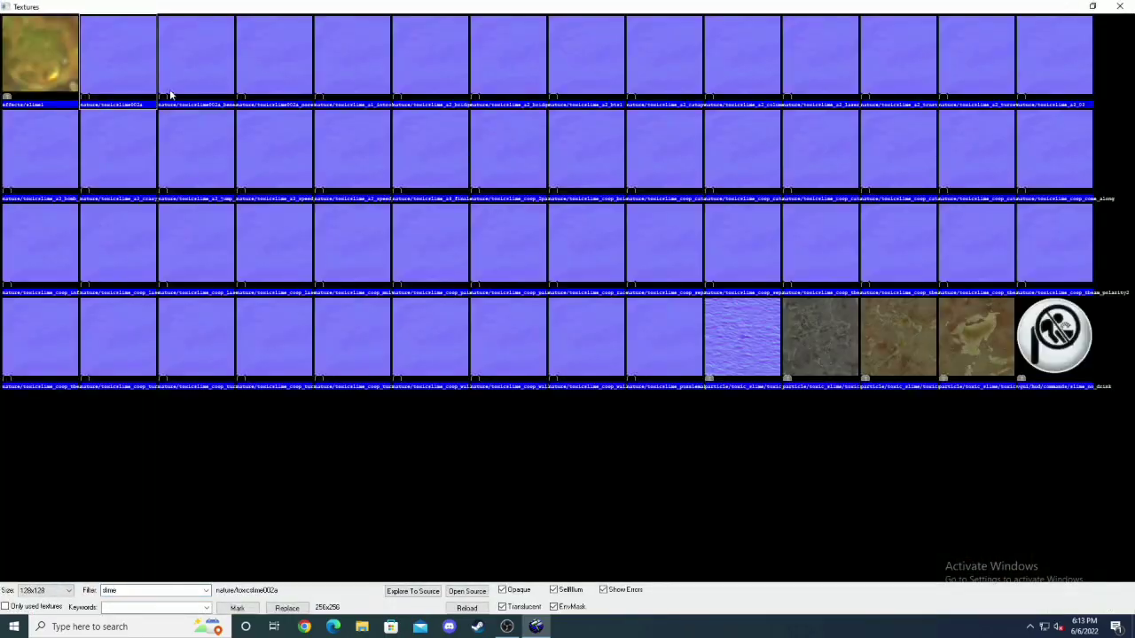
pyautogui.click(545, 392)
pyautogui.hotkey('shift', 's')
# - Raise the slime surface inside the sphere and save the map
pyautogui.press('z')
pyautogui.press('z')
pyautogui.hotkey('shift', 'a')
pyautogui.click(286, 197)
pyautogui.hotkey('shift', 's')
pyautogui.scroll(-2, 315, 176)
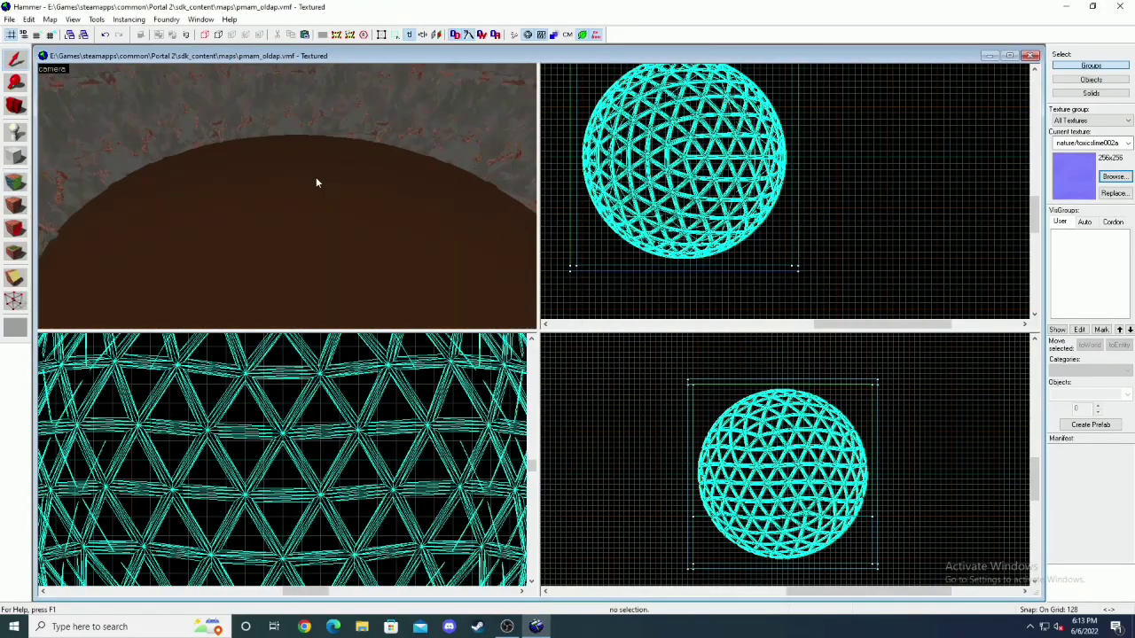
pyautogui.click(9, 20)
pyautogui.click(21, 74)
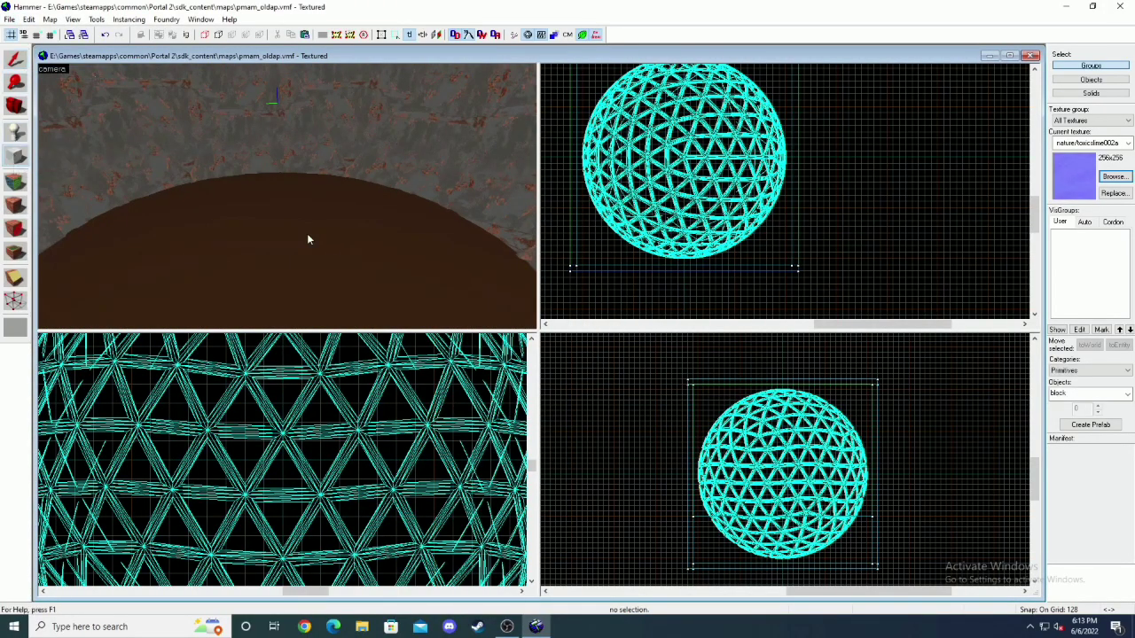
# - Place a func_instance entity inside the sphere at (-512, -512, 0)
pyautogui.click(1114, 176)
pyautogui.press('Escape')
pyautogui.hotkey('shift', 'e')
pyautogui.click(1085, 393)
pyautogui.write('func_instance')
pyautogui.scroll(3, 725, 164)
pyautogui.scroll(3, 777, 482)
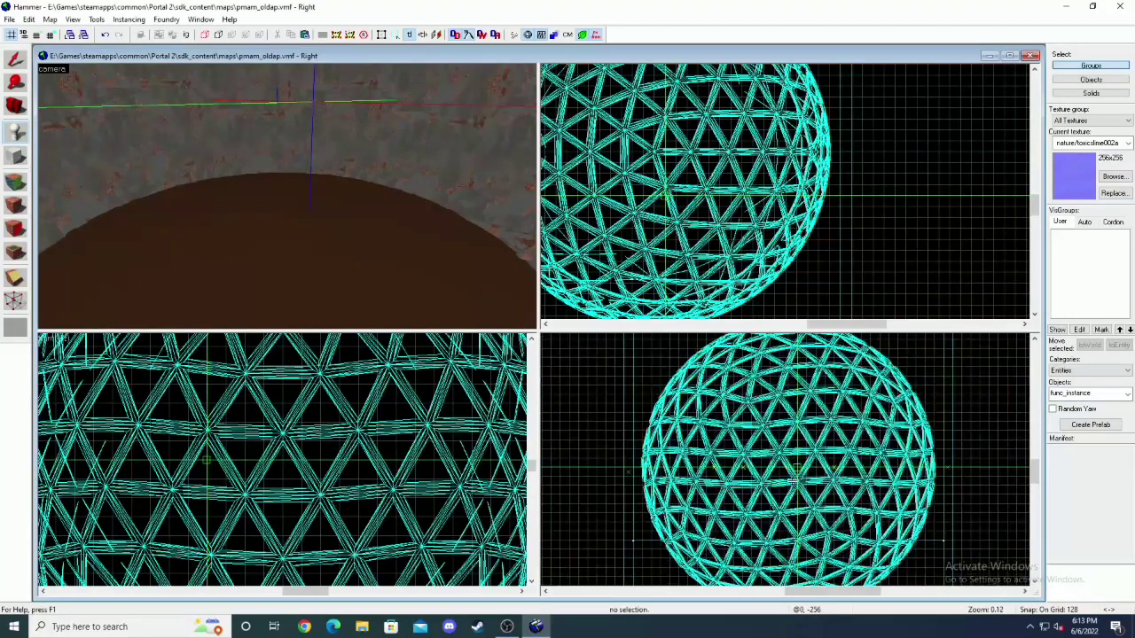
pyautogui.click(750, 470)
pyautogui.scroll(1, 611, 142)
pyautogui.press('Return')
# - Select four of the geodome_interior_4096 props that form the sphere, adding them one after another
pyautogui.hotkey('shift', 's')
pyautogui.click(332, 227)
pyautogui.keyDown('ctrl'); pyautogui.click(200, 205); pyautogui.keyUp('ctrl')
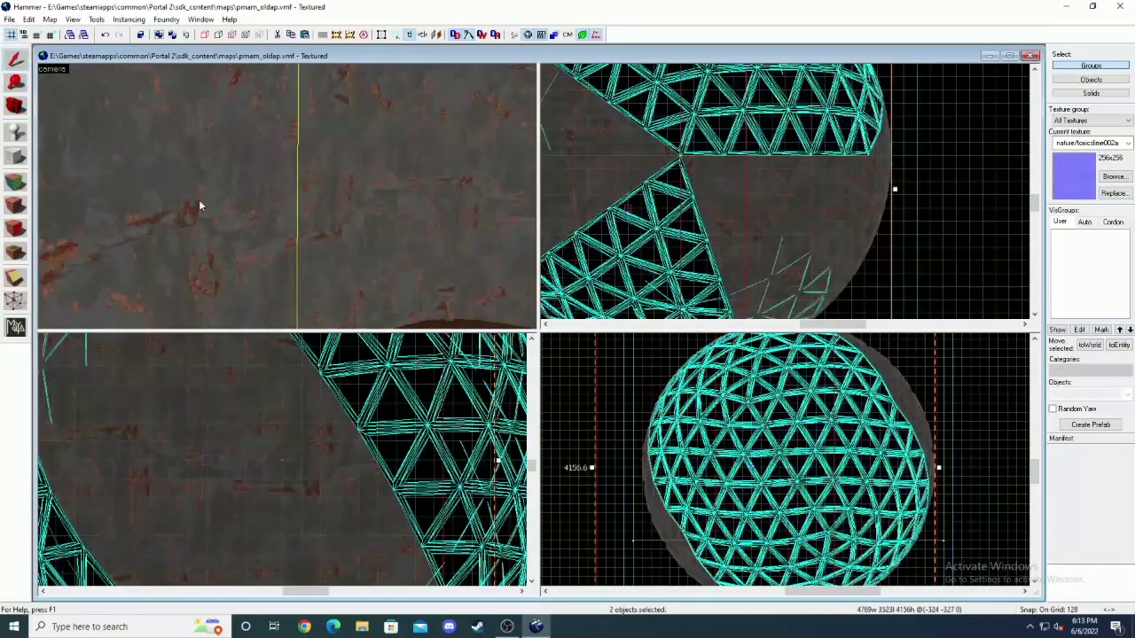
pyautogui.scroll(-2, 200, 205)
pyautogui.keyDown('ctrl'); pyautogui.click(372, 234); pyautogui.keyUp('ctrl')
pyautogui.keyDown('ctrl'); pyautogui.click(329, 115); pyautogui.keyUp('ctrl')
pyautogui.keyDown('ctrl'); pyautogui.click(413, 220); pyautogui.keyUp('ctrl')
pyautogui.keyDown('ctrl'); pyautogui.click(292, 229); pyautogui.keyUp('ctrl')
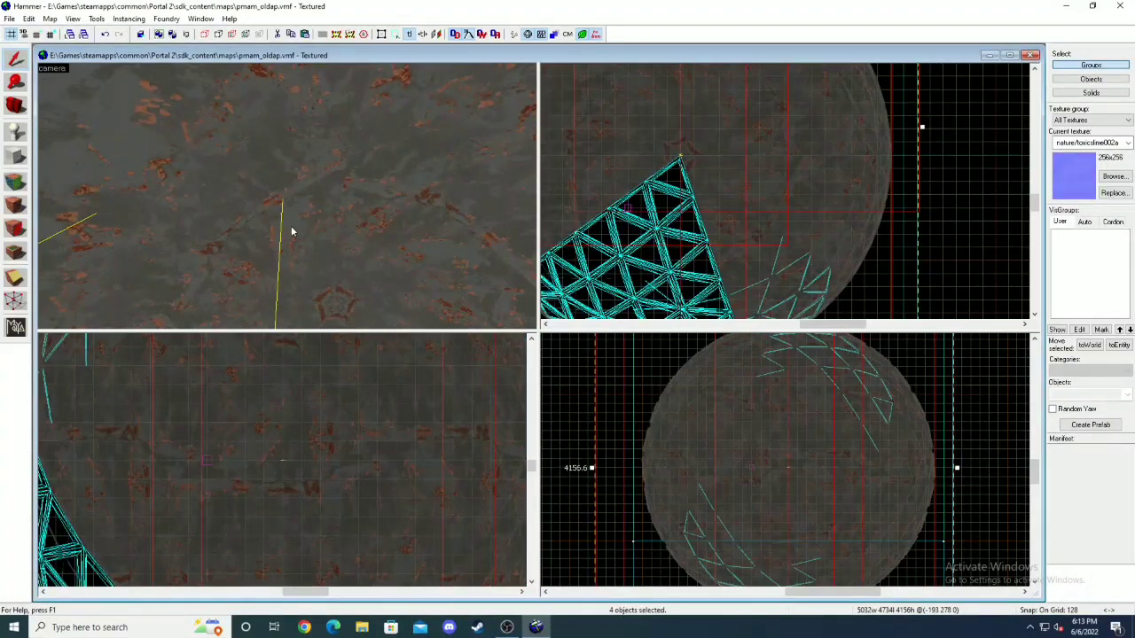
# - Check the shared properties of the selected geodome props
pyautogui.keyDown('ctrl'); pyautogui.click(291, 231); pyautogui.keyUp('ctrl')
pyautogui.hotkey('alt', 'Return')
pyautogui.click(753, 177)
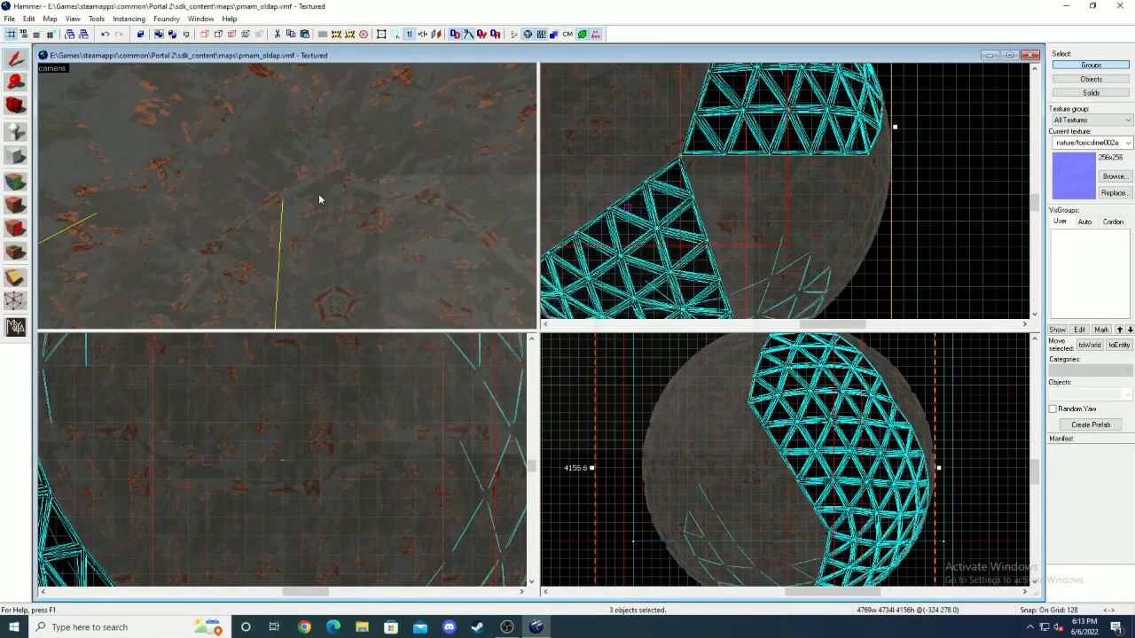
pyautogui.keyDown('ctrl'); pyautogui.click(283, 213); pyautogui.keyUp('ctrl')
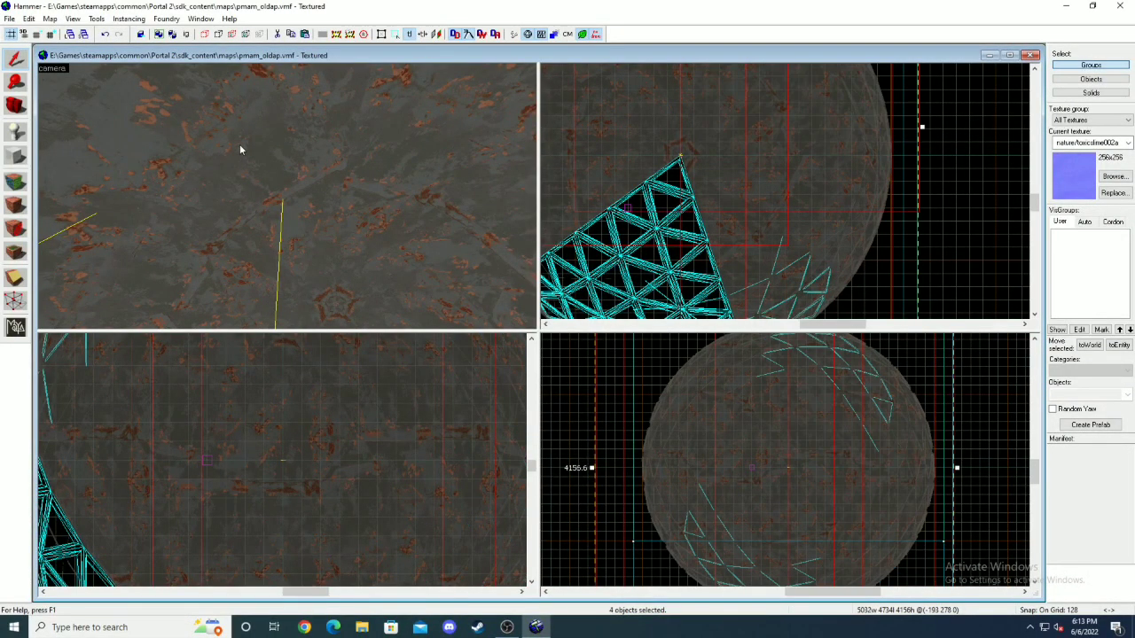
pyautogui.keyDown('ctrl'); pyautogui.click(292, 125); pyautogui.keyUp('ctrl')
pyautogui.hotkey('alt', 'Return')
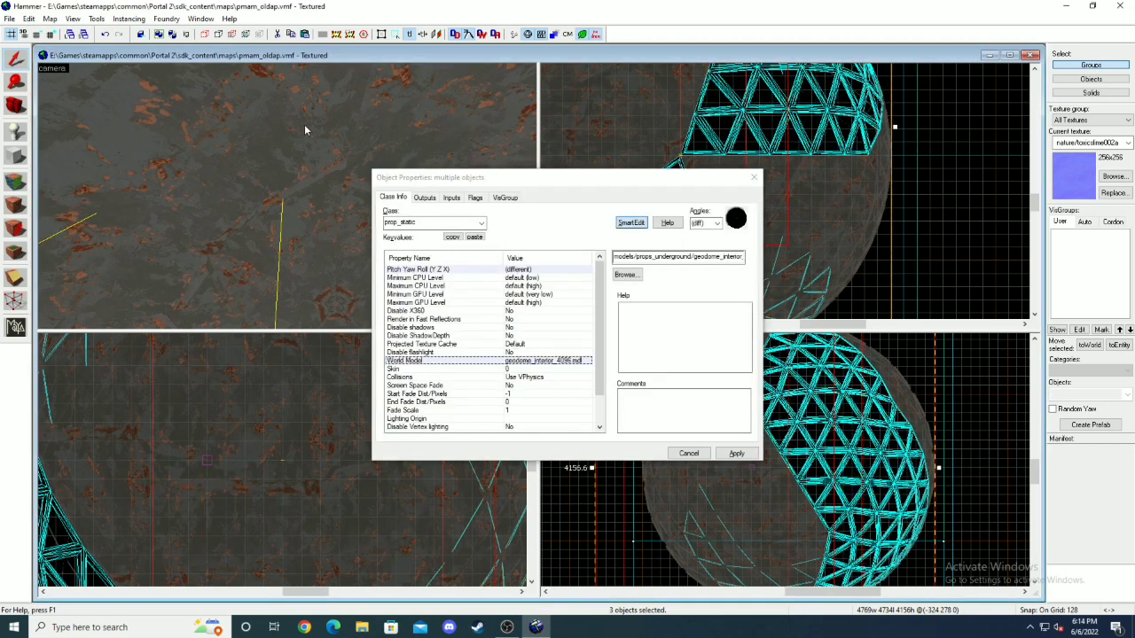
pyautogui.click(754, 176)
pyautogui.scroll(-1, 293, 177)
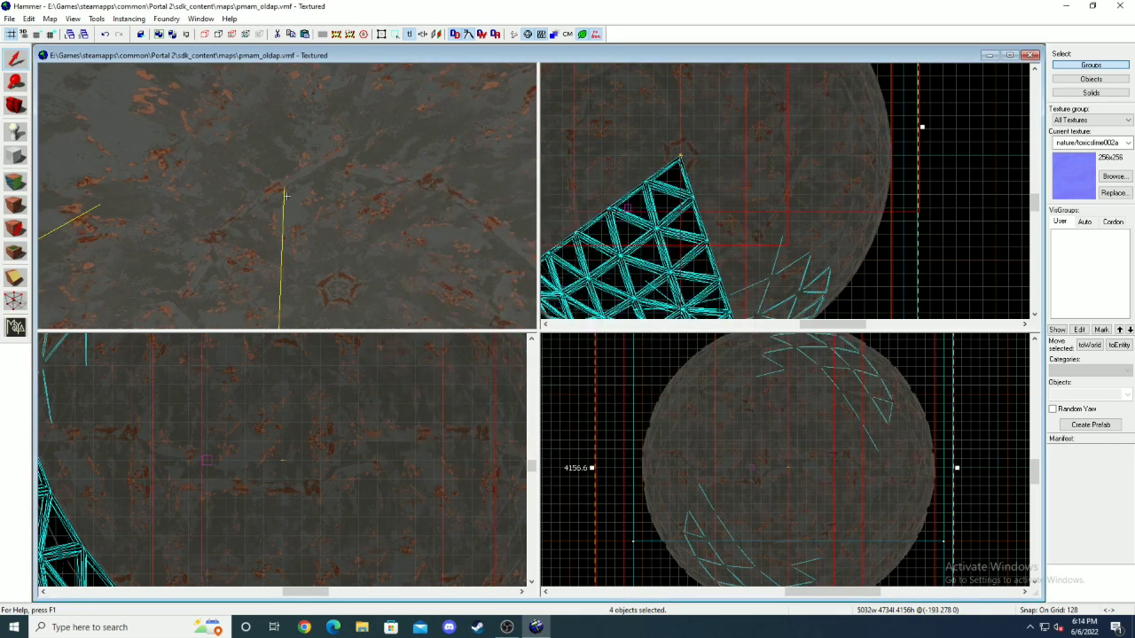
# - Add the last geodome prop to the selection, group all five props and clear them from the views
pyautogui.keyDown('ctrl'); pyautogui.click(290, 203); pyautogui.keyUp('ctrl')
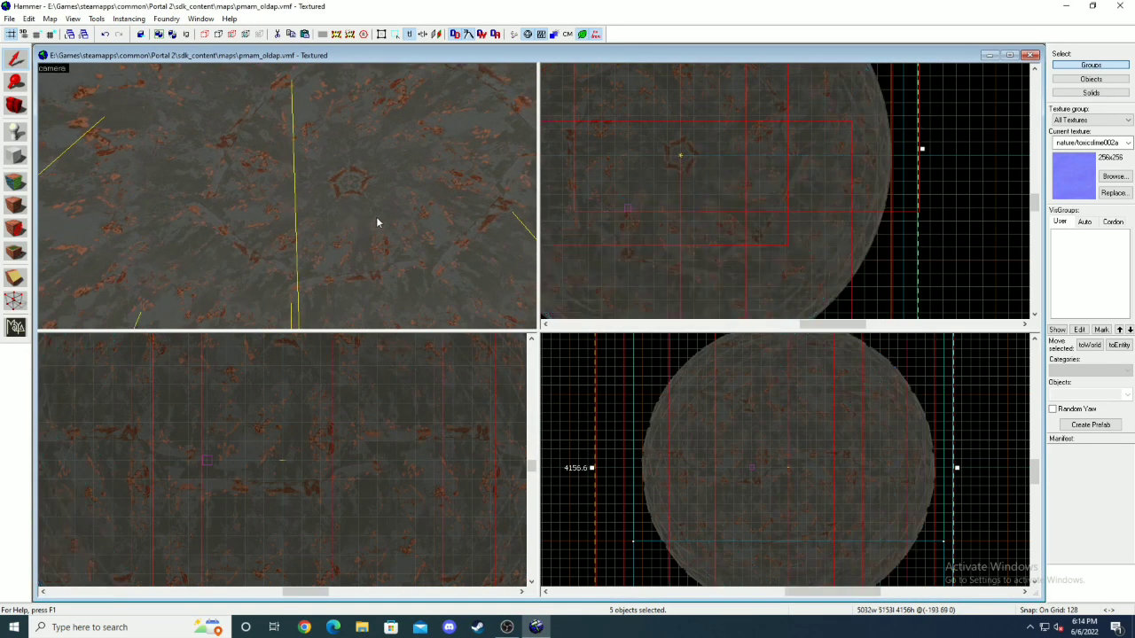
pyautogui.click(96, 18)
pyautogui.click(107, 62)
pyautogui.press('Delete')
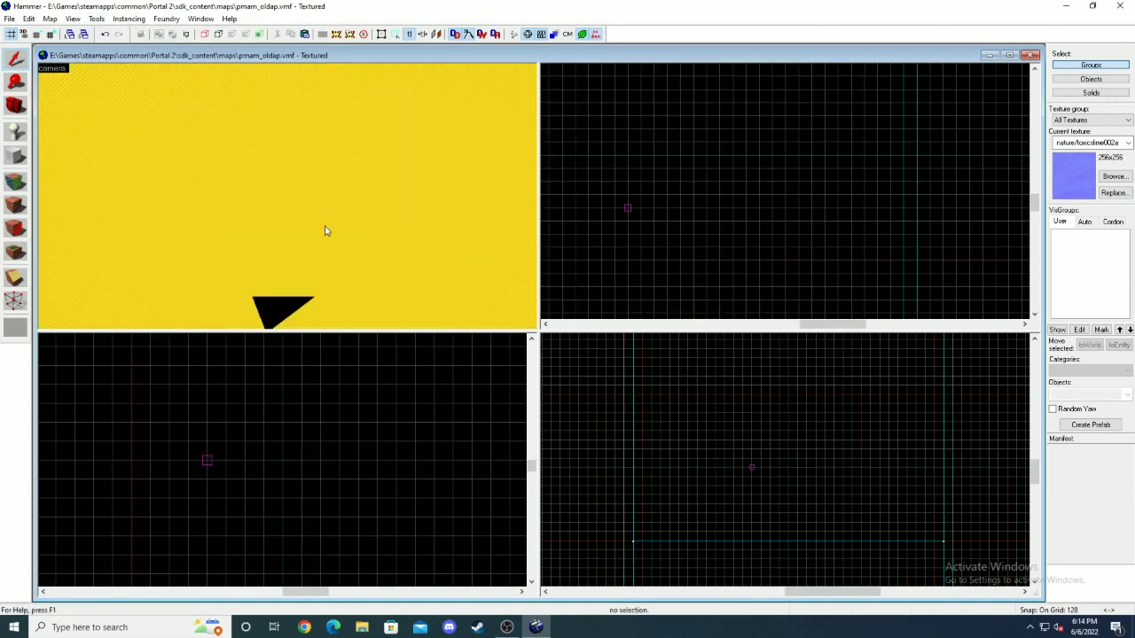
# - Set the func_instance's VMF file to test_dome_entrance_lift_01 from the instances/underground folder
pyautogui.press('z')
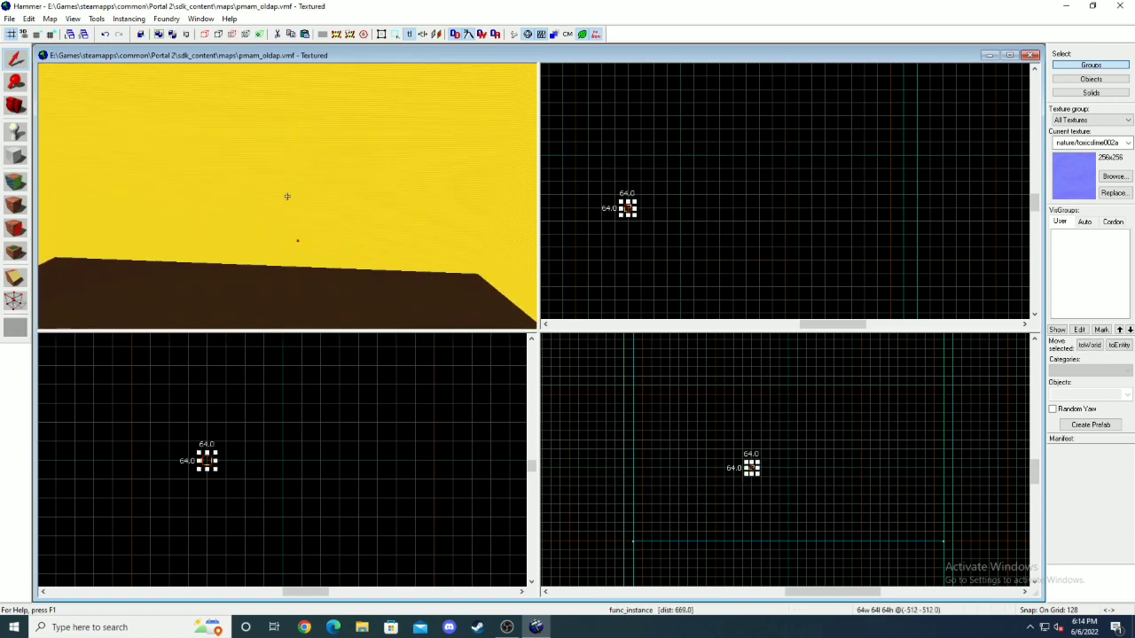
pyautogui.click(29, 19)
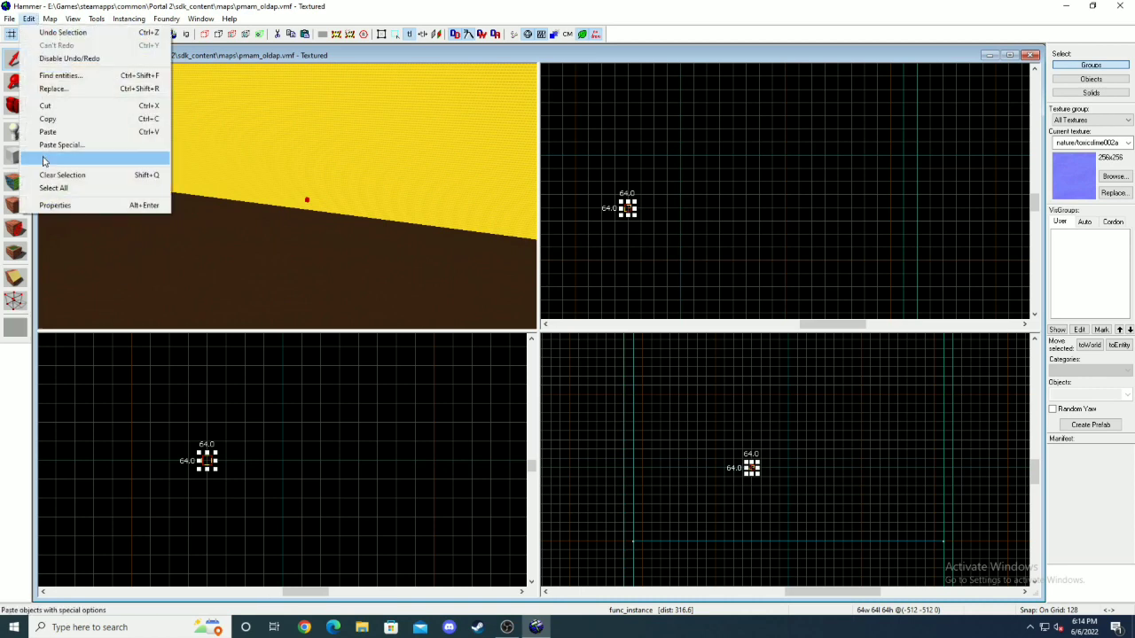
pyautogui.click(62, 205)
pyautogui.click(545, 286)
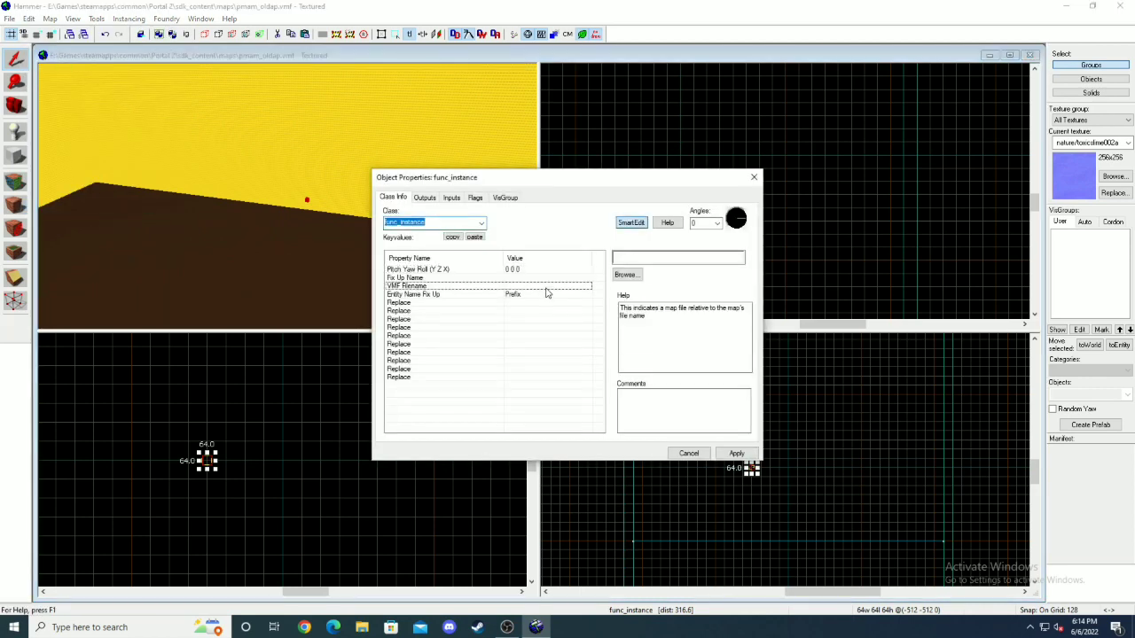
pyautogui.click(613, 275)
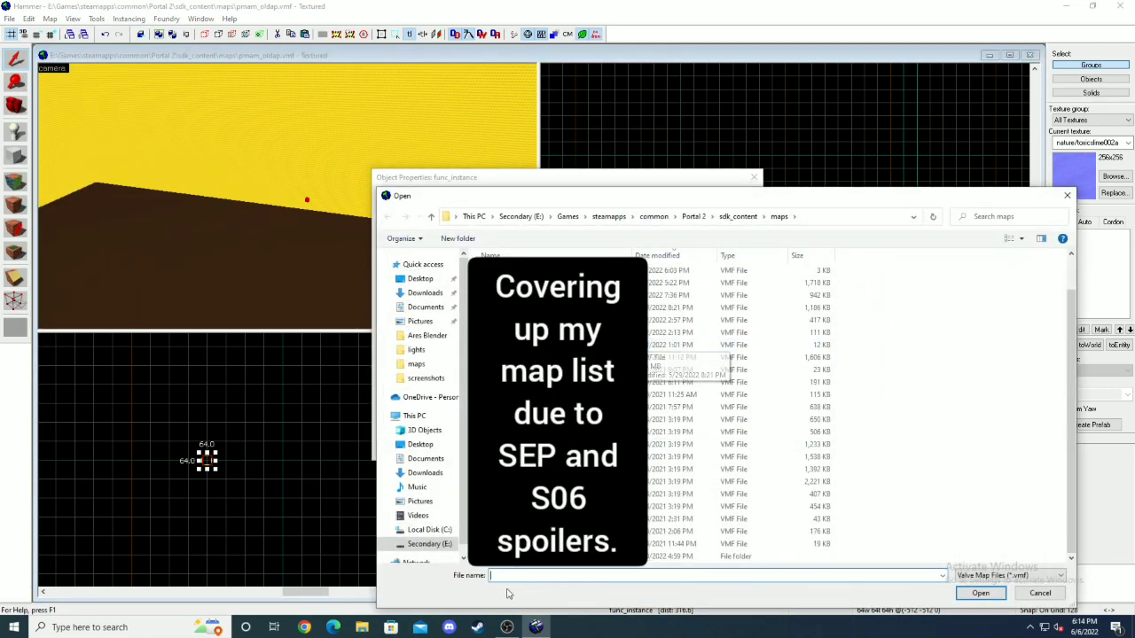
pyautogui.doubleClick(500, 555)
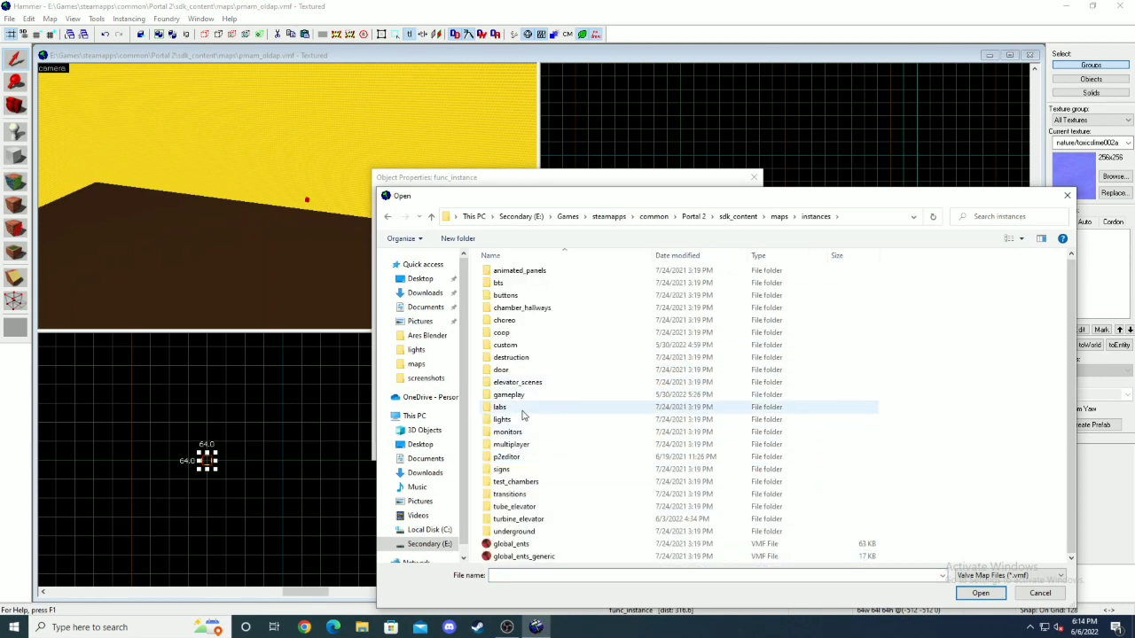
pyautogui.doubleClick(557, 531)
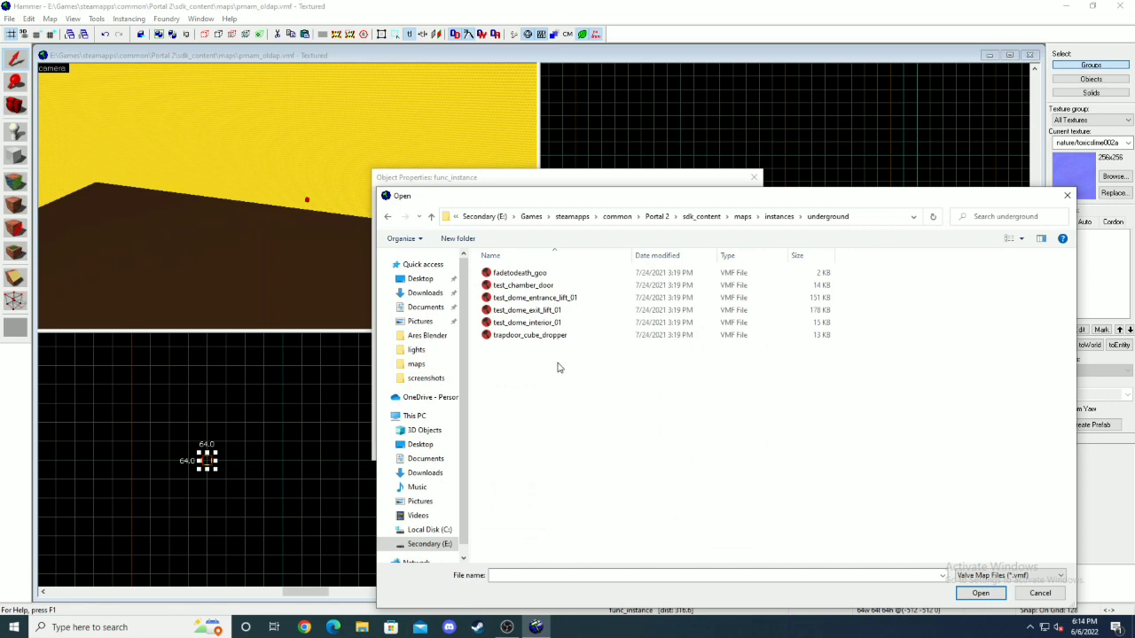
pyautogui.doubleClick(537, 298)
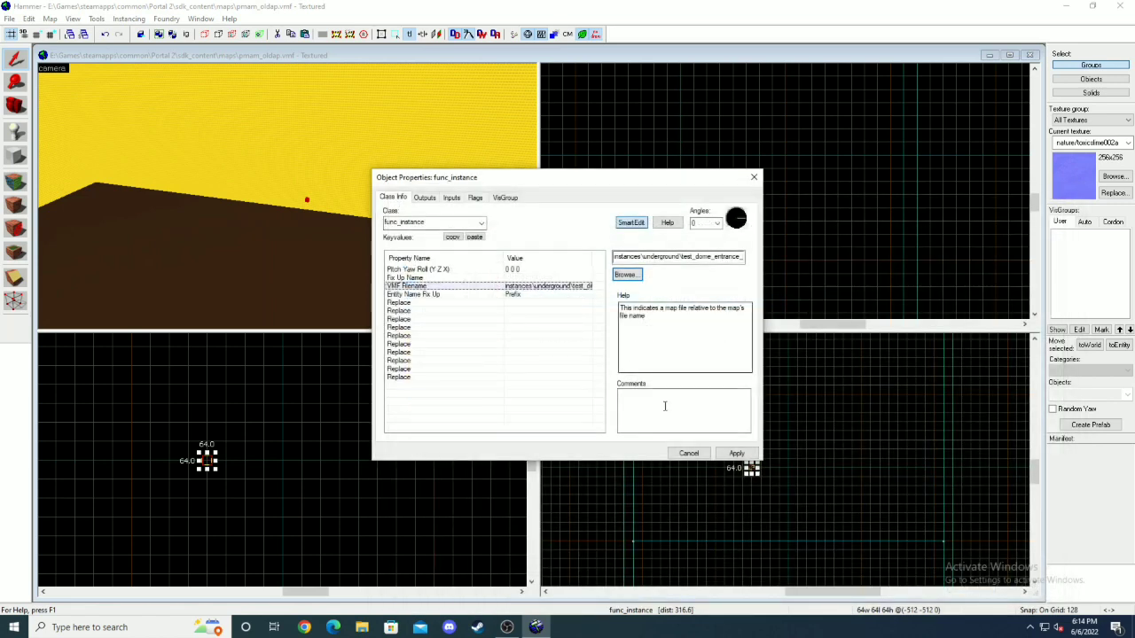
pyautogui.click(732, 453)
pyautogui.click(754, 177)
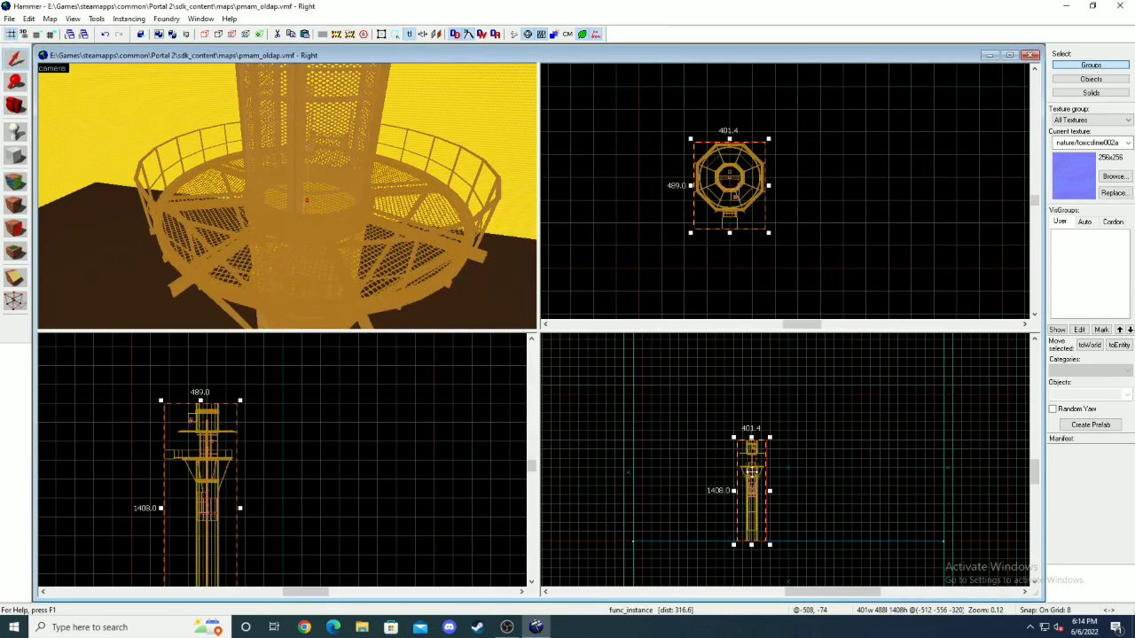
# - Move the entrance lift instance to about (-768, -852) in the top view and rotate it 180 degrees
pyautogui.scroll(1, 751, 473)
pyautogui.press('z')
pyautogui.press('w')
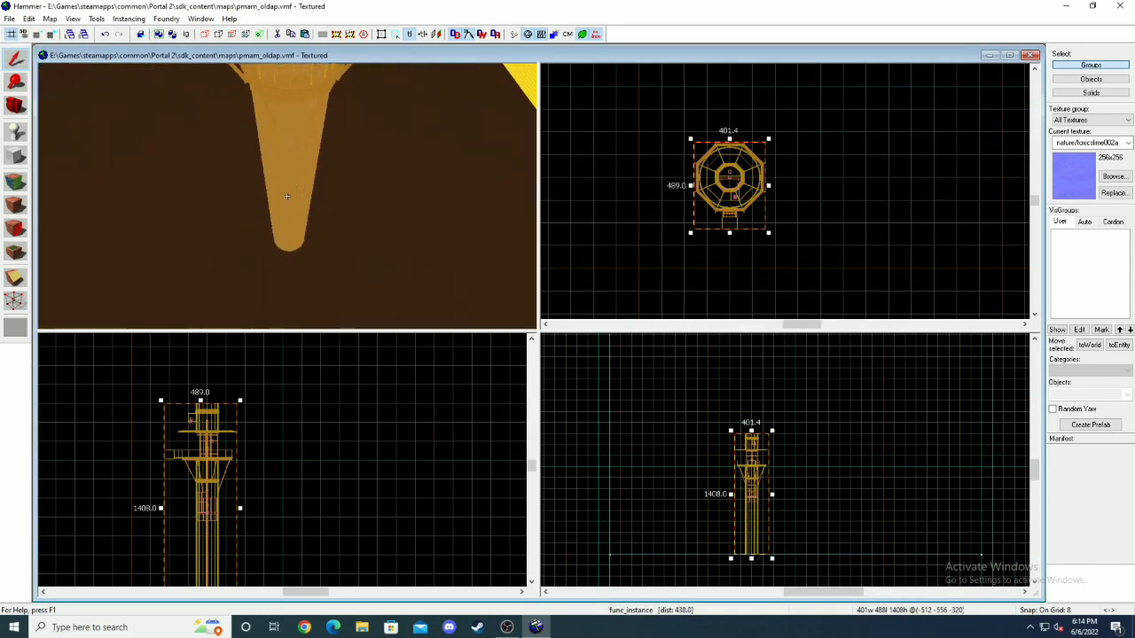
pyautogui.press('s')
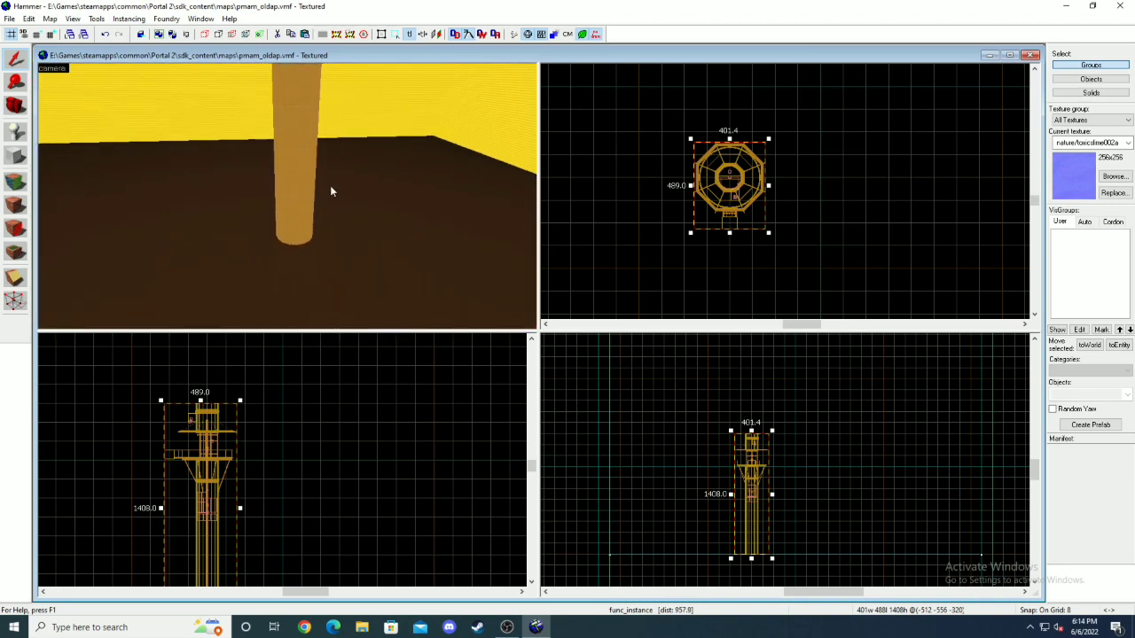
pyautogui.scroll(-5, 728, 200)
pyautogui.scroll(2, 729, 199)
pyautogui.moveTo(728, 201); pyautogui.dragTo(659, 121)
pyautogui.click(710, 234)
pyautogui.scroll(5, 726, 242)
pyautogui.scroll(7, 655, 133)
pyautogui.scroll(6, 725, 470)
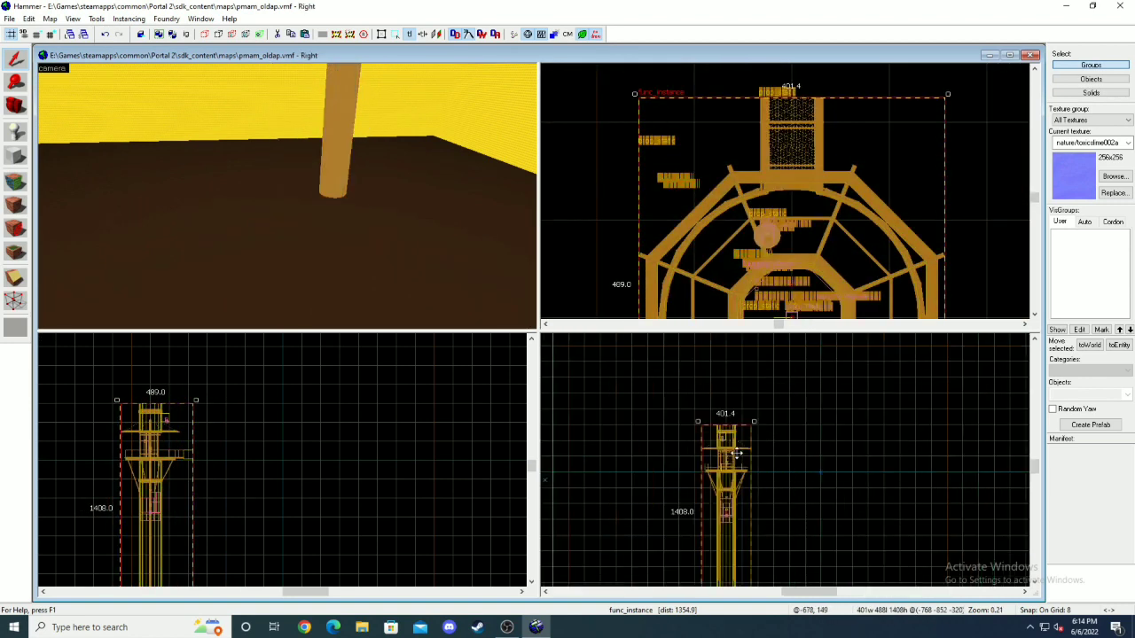
pyautogui.press('Escape')
# - Place a prop_static entity just beyond the end of the lift's walkway, at (-768, -512, 0)
pyautogui.press('z')
pyautogui.press('w')
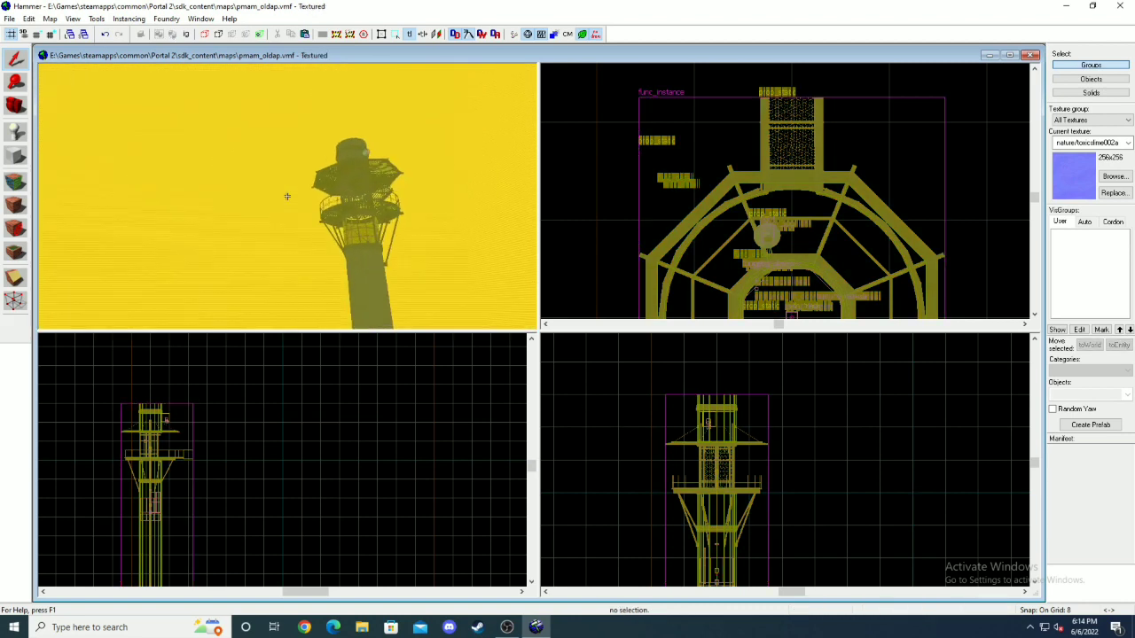
pyautogui.press('w')
pyautogui.press('s')
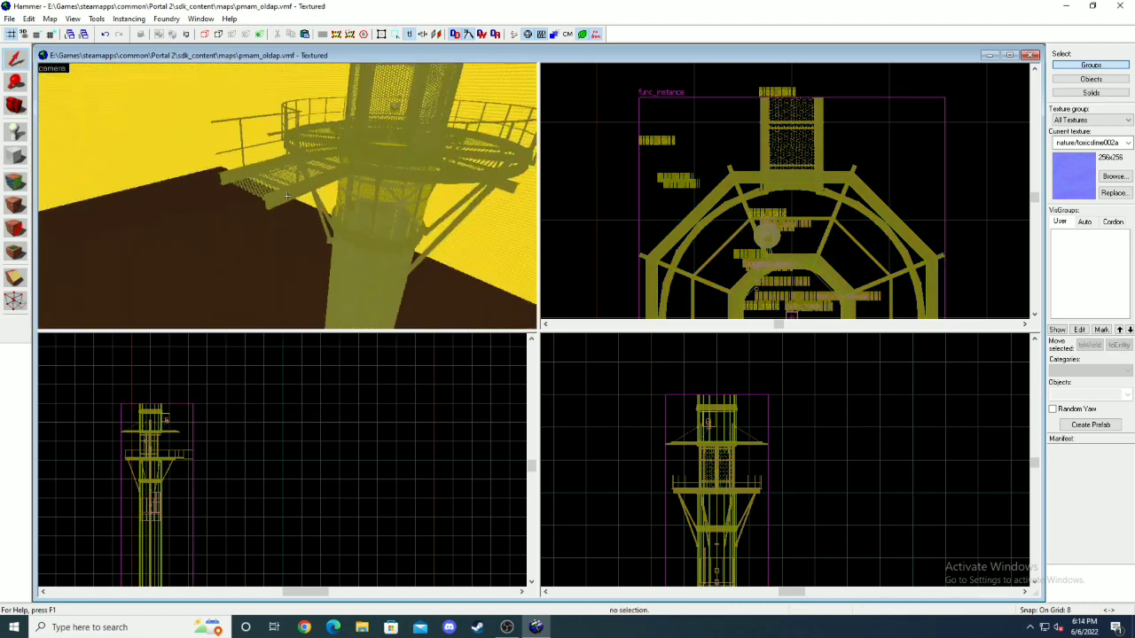
pyautogui.press('w')
pyautogui.press('z')
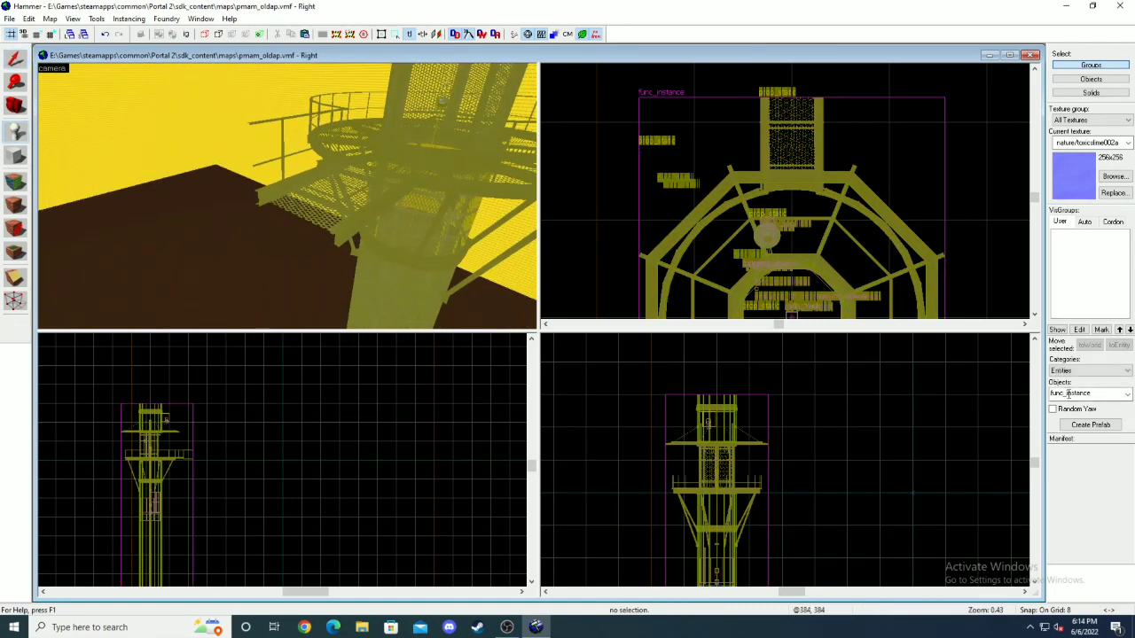
pyautogui.doubleClick(1068, 394)
pyautogui.write('stat')
pyautogui.click(1062, 128)
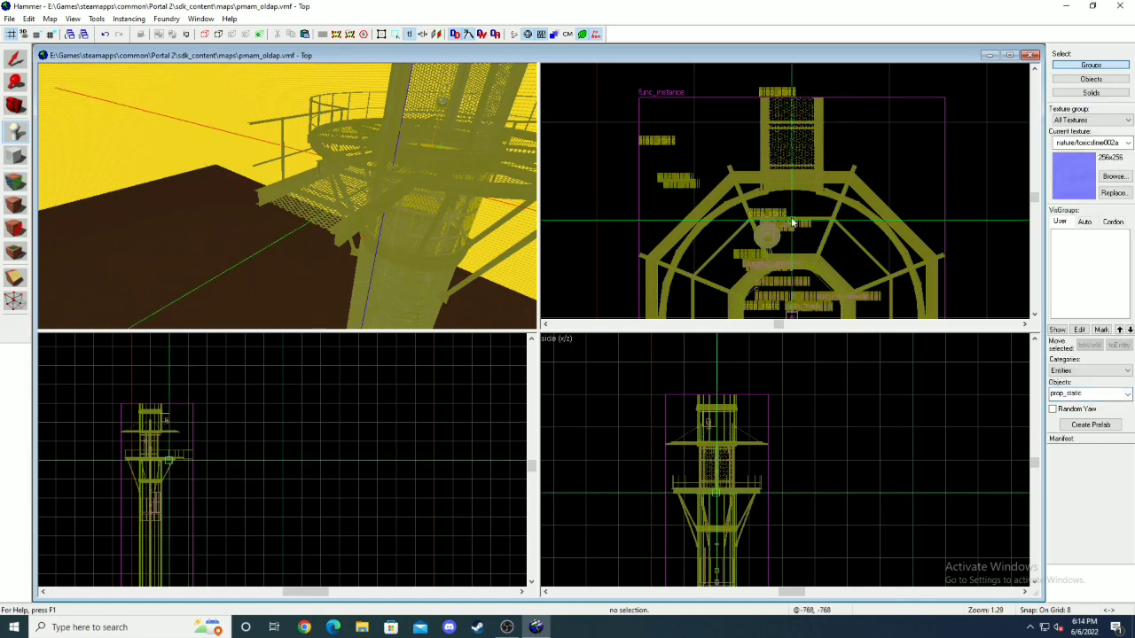
pyautogui.scroll(-6, 787, 112)
pyautogui.click(788, 86)
pyautogui.scroll(2, 789, 98)
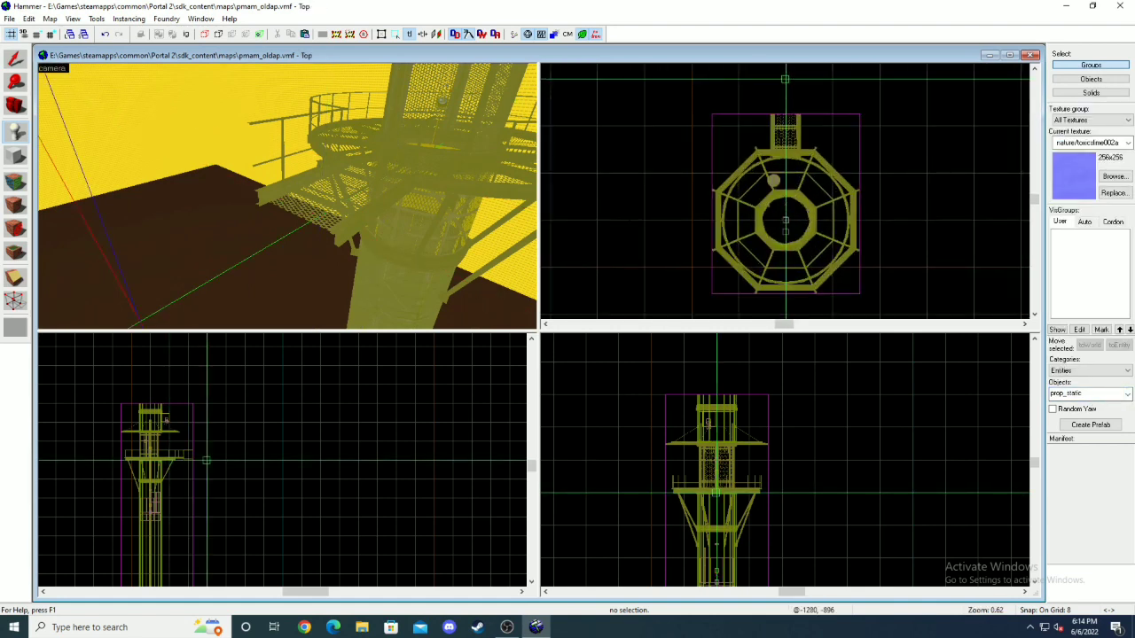
pyautogui.press('Return')
# - Open the new prop_static's model selection and filter the models by "underground"
pyautogui.doubleClick(115, 320)
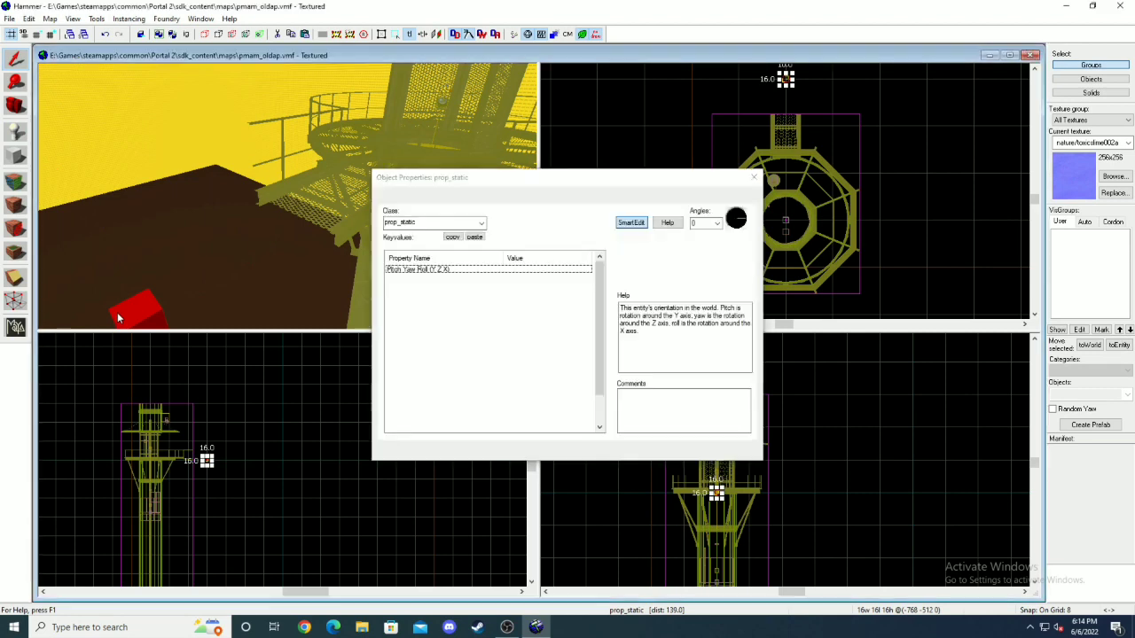
pyautogui.click(625, 275)
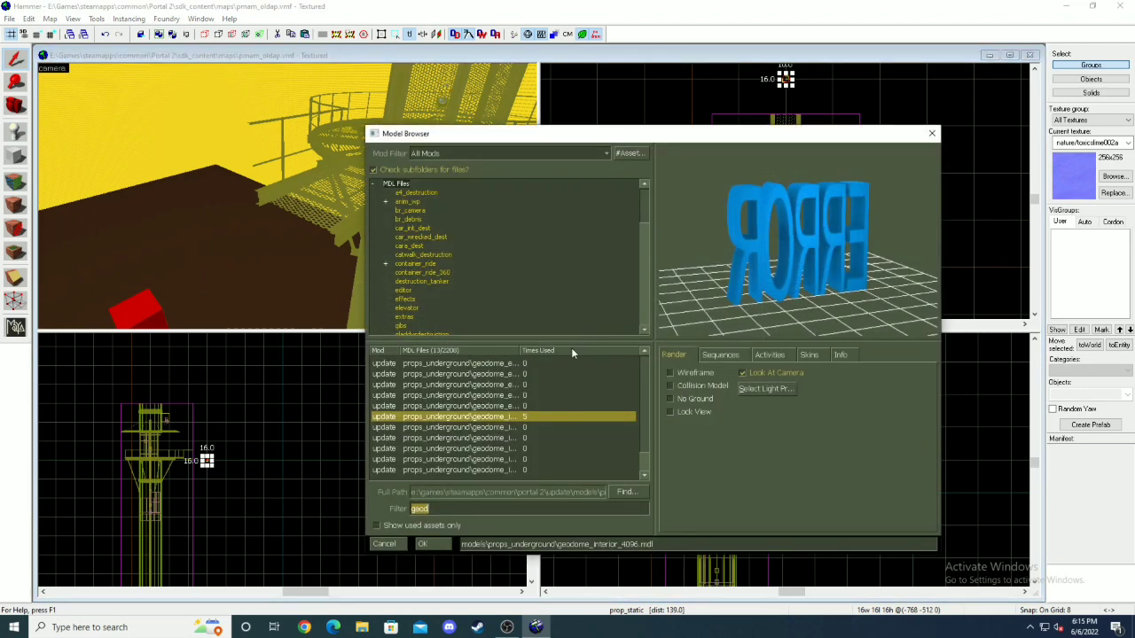
pyautogui.write('underground')
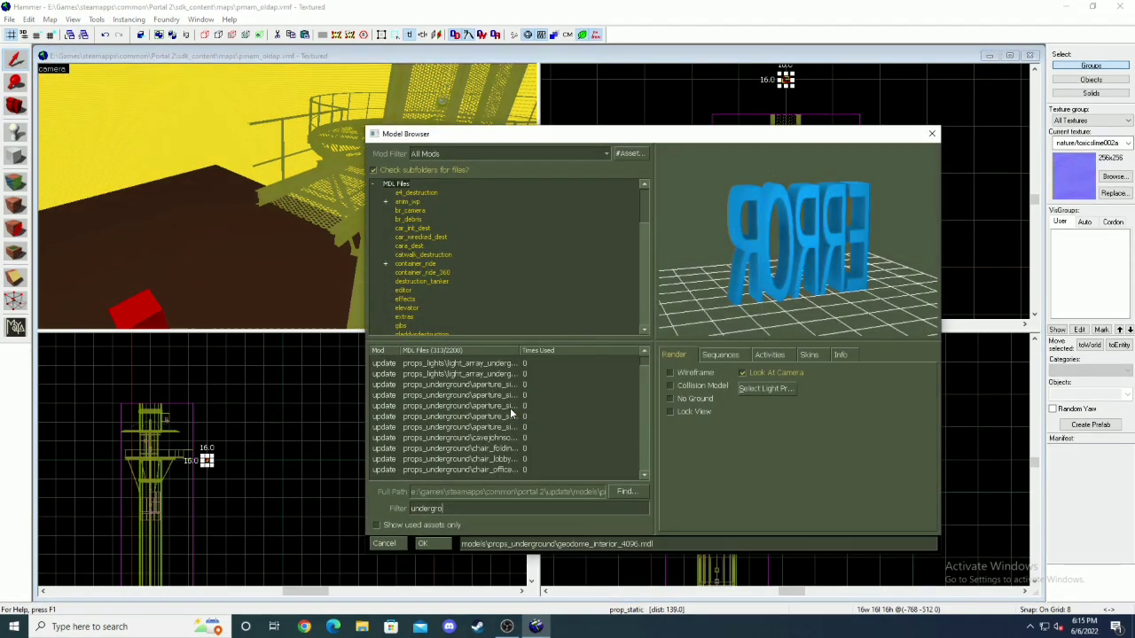
# - Browse the props_underground models and assign the walkway model about 128 units long to the prop_static
pyautogui.click(490, 448)
pyautogui.scroll(-8, 491, 461)
pyautogui.click(491, 469)
pyautogui.scroll(-10, 491, 464)
pyautogui.click(491, 459)
pyautogui.scroll(-7, 492, 459)
pyautogui.click(492, 459)
pyautogui.scroll(-12, 494, 451)
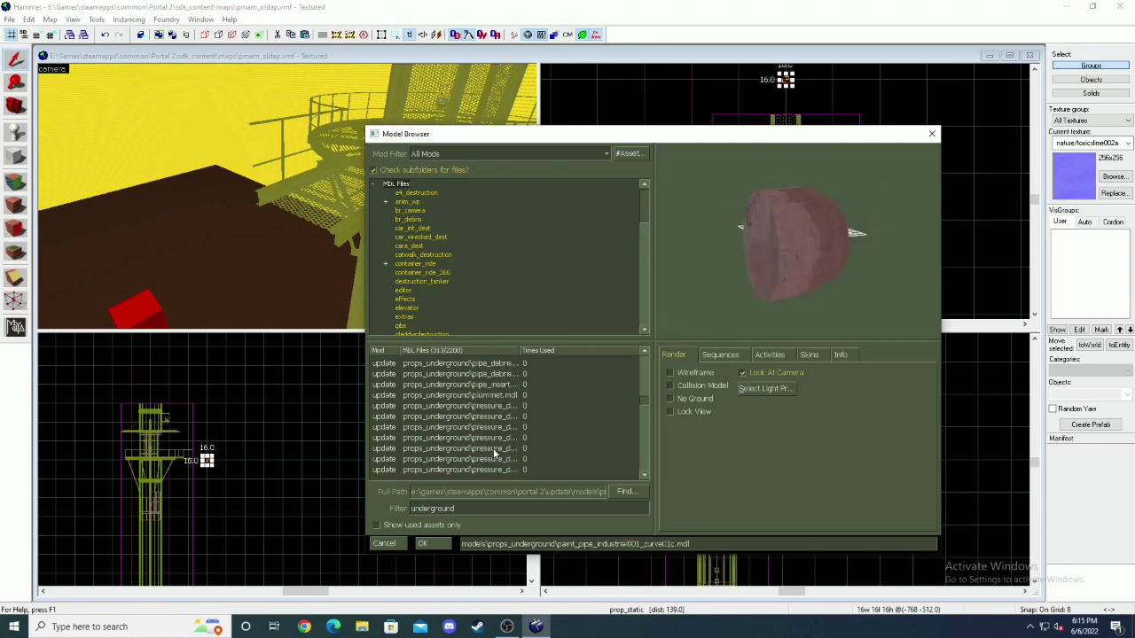
pyautogui.click(498, 449)
pyautogui.scroll(-4, 497, 450)
pyautogui.click(492, 438)
pyautogui.click(493, 395)
pyautogui.scroll(-6, 491, 416)
pyautogui.click(488, 440)
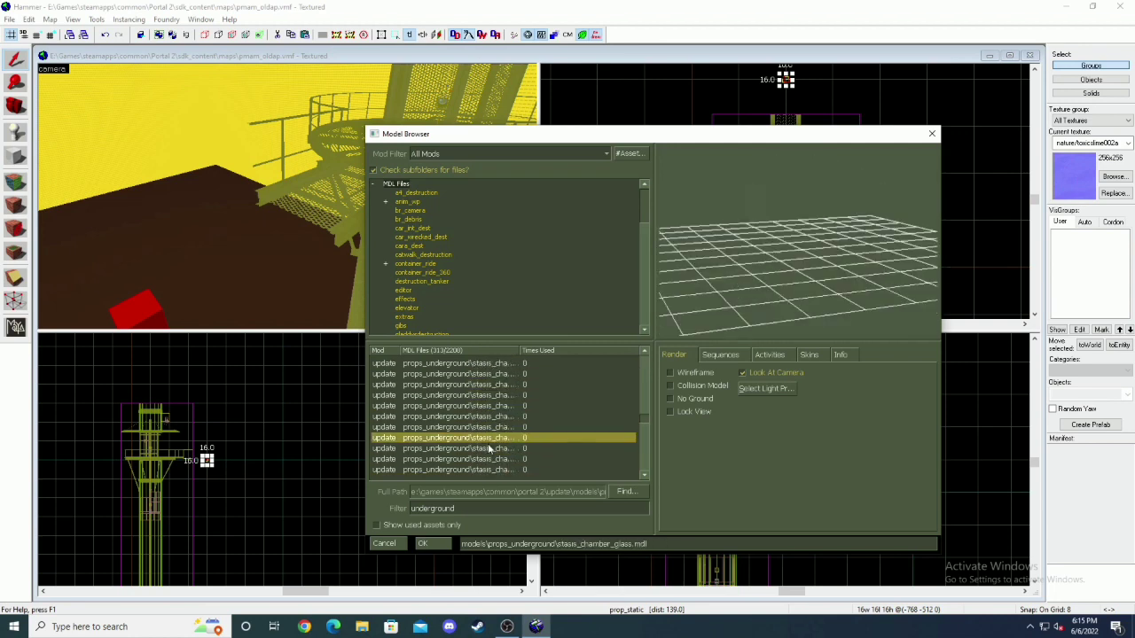
pyautogui.scroll(-10, 497, 443)
pyautogui.click(503, 447)
pyautogui.scroll(-10, 501, 449)
pyautogui.click(496, 457)
pyautogui.click(481, 459)
pyautogui.click(484, 397)
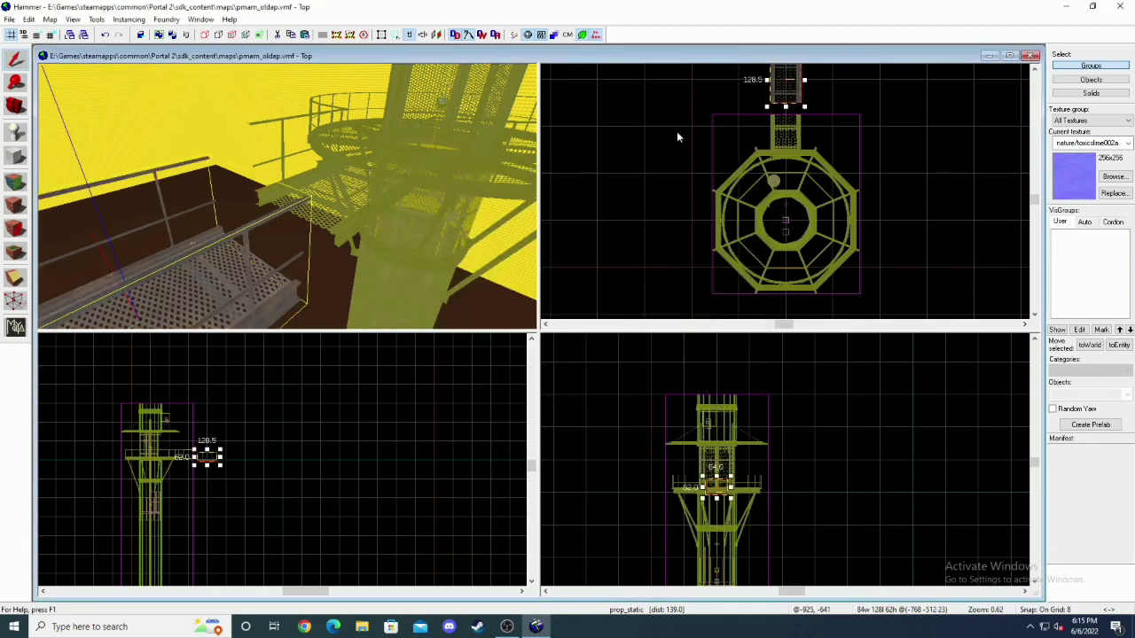
# - Preview the model after walkway_512a for the copied prop_static, and open the properties of the railing piece at the walkway's end
pyautogui.scroll(5, 209, 458)
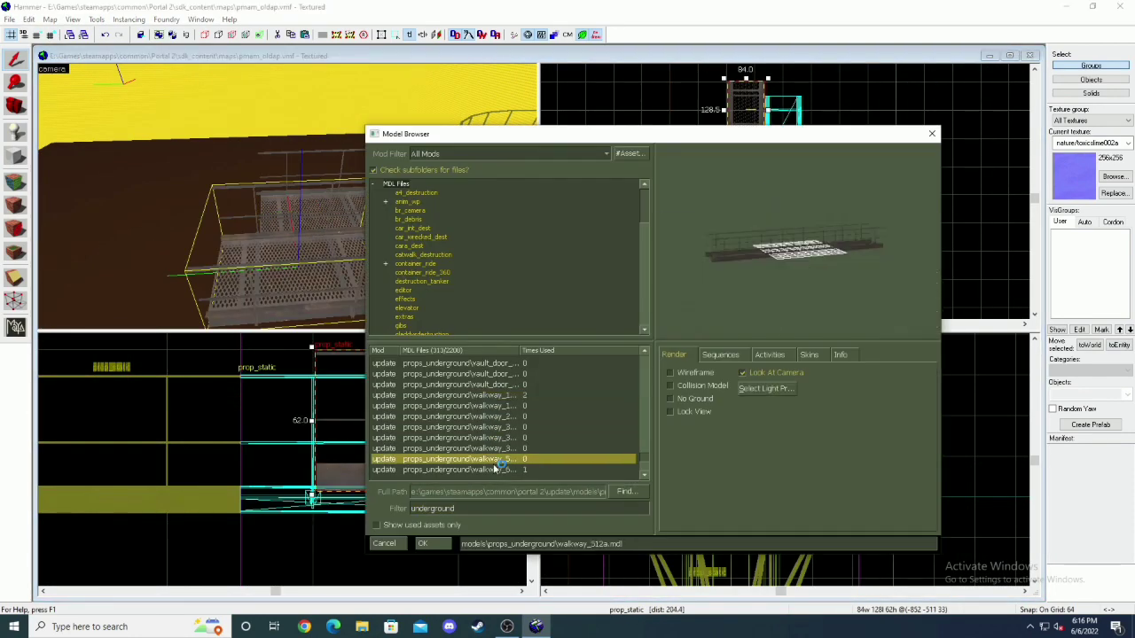
pyautogui.click(495, 469)
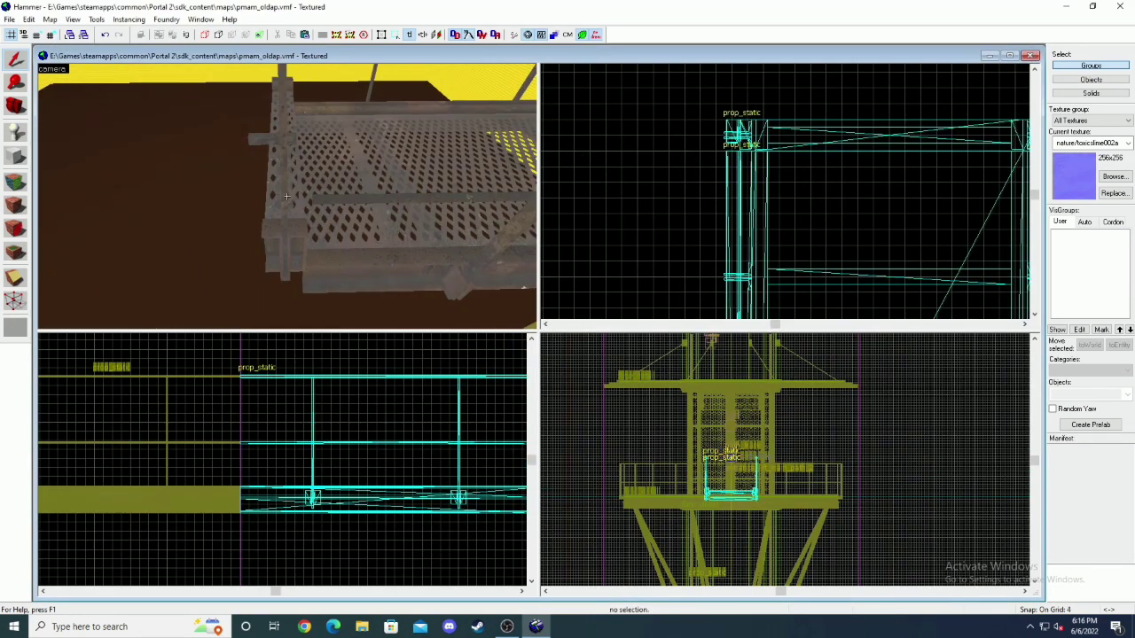
pyautogui.click(286, 255)
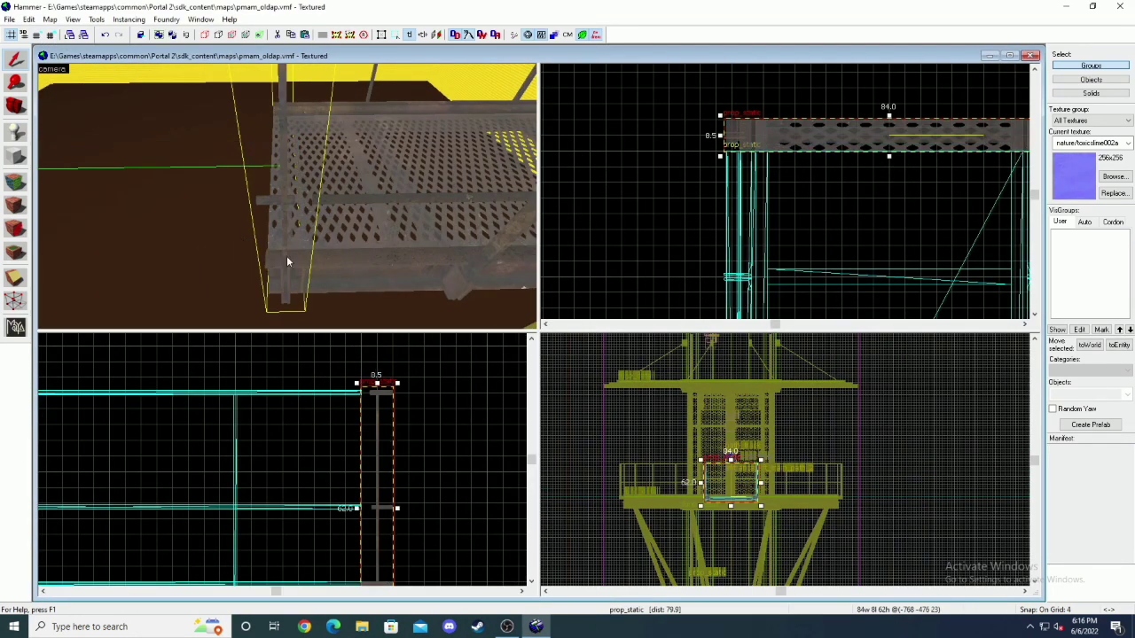
pyautogui.hotkey('alt', 'Return')
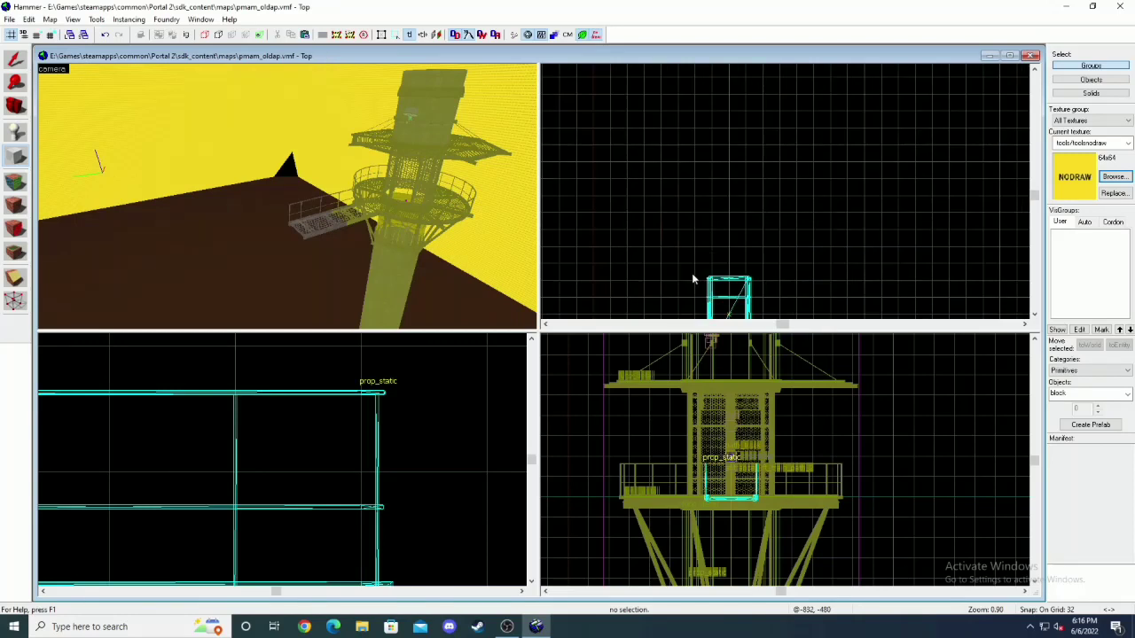
# - Create a nodraw block 128 by 192 units and 8 units thick just beyond the walkway's end, using a grid of 4
pyautogui.moveTo(693, 279); pyautogui.dragTo(766, 159)
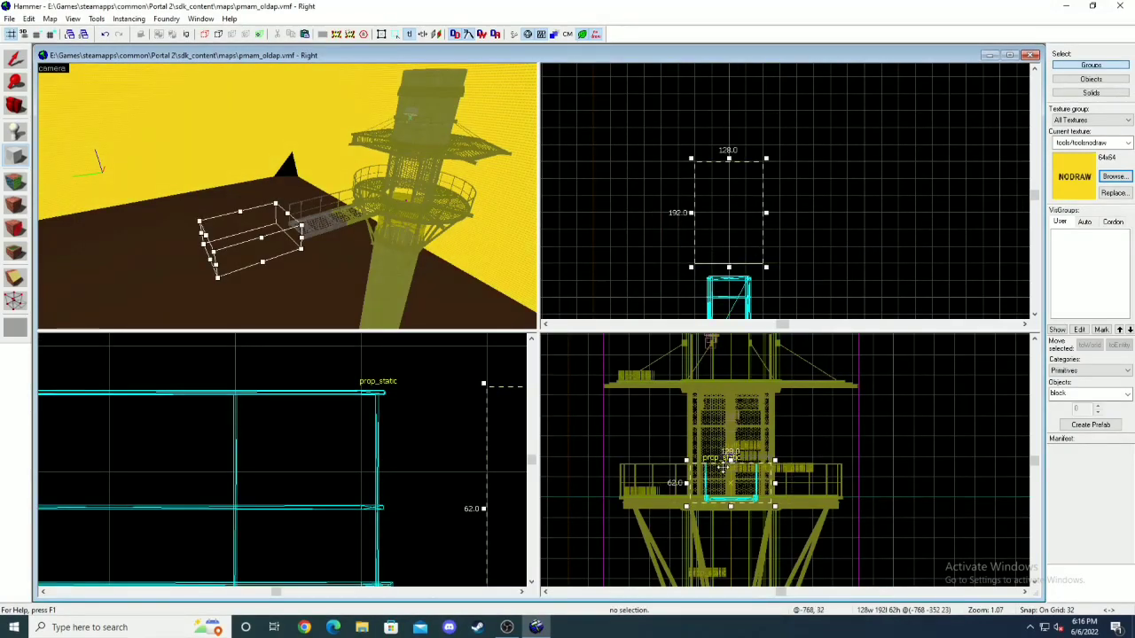
pyautogui.scroll(-3, 277, 362)
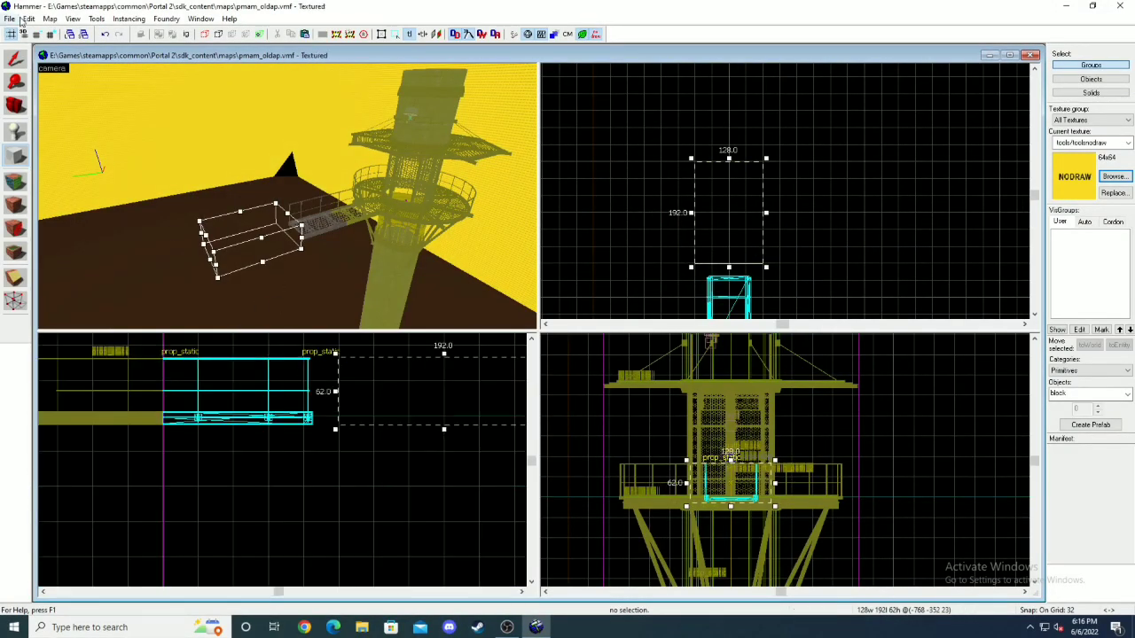
pyautogui.press('[')
pyautogui.press('[')
pyautogui.press('[')
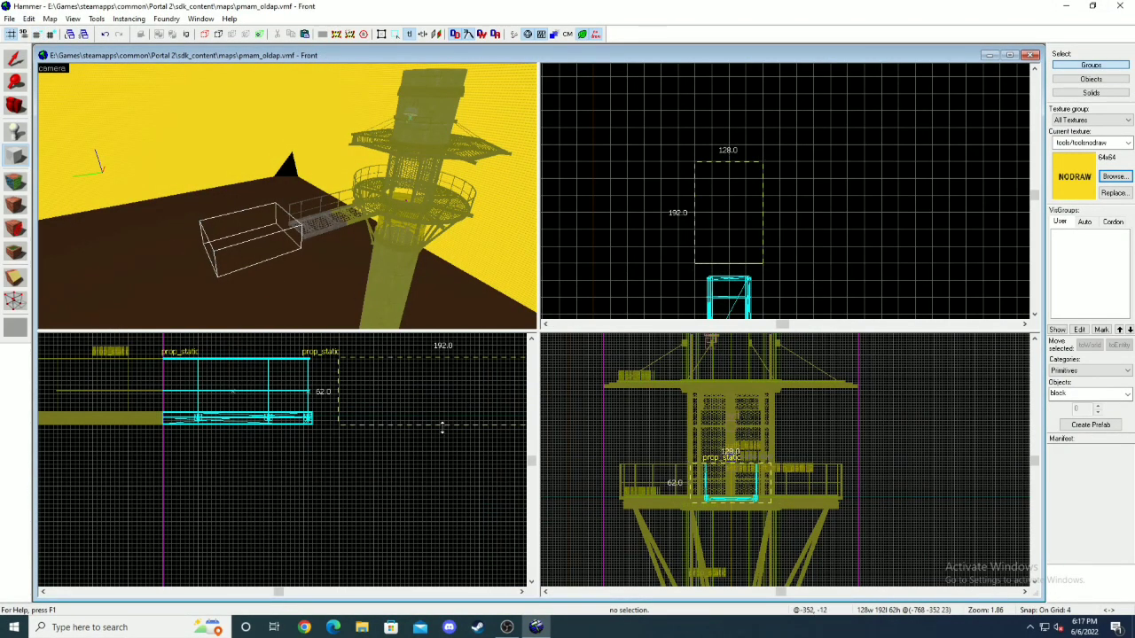
pyautogui.moveTo(442, 427); pyautogui.dragTo(442, 426)
pyautogui.moveTo(443, 353); pyautogui.dragTo(444, 417)
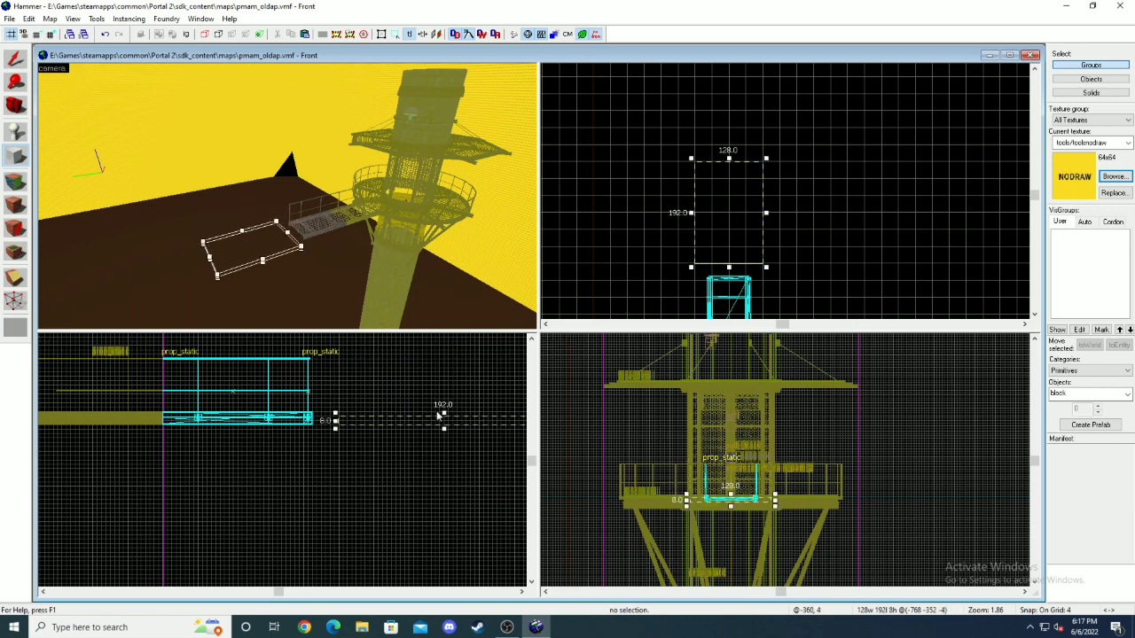
pyautogui.press('Return')
# - Select only the four side faces of the new platform block for texture editing
pyautogui.click(13, 185)
pyautogui.press('z')
pyautogui.press('w')
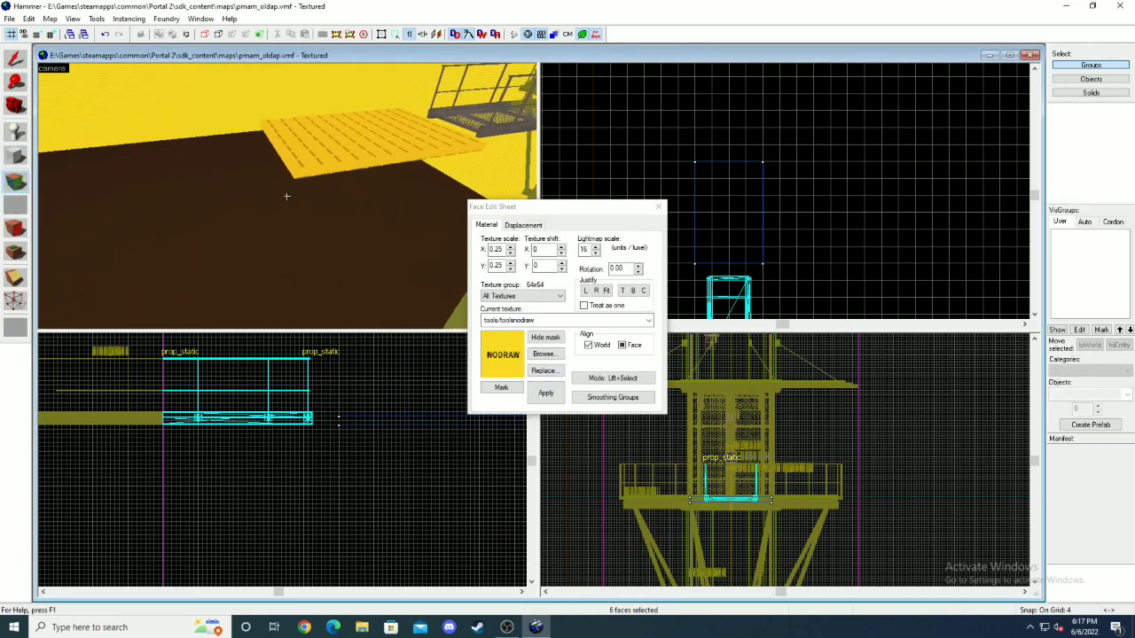
pyautogui.press('z')
pyautogui.click(298, 182)
pyautogui.click(297, 175)
pyautogui.keyDown('ctrl'); pyautogui.click(290, 174); pyautogui.keyUp('ctrl')
pyautogui.press('z')
pyautogui.press('w')
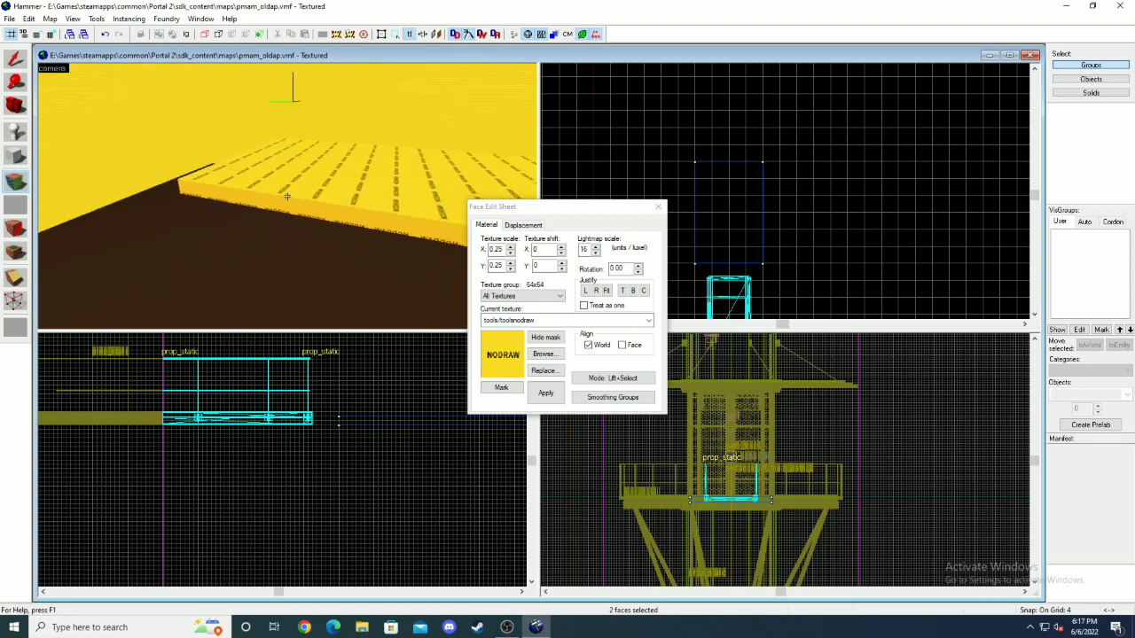
pyautogui.press('z')
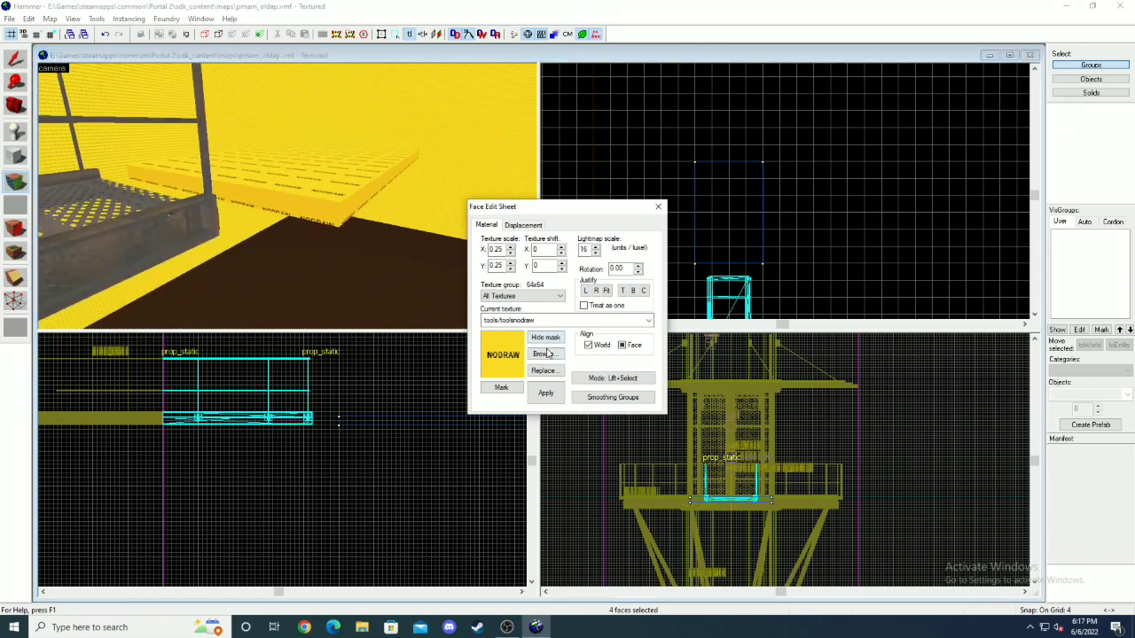
# - Apply the anim_wp/framework/squarebeams_rusty_01 texture to the four side faces and set its rotation to 90
pyautogui.click(544, 354)
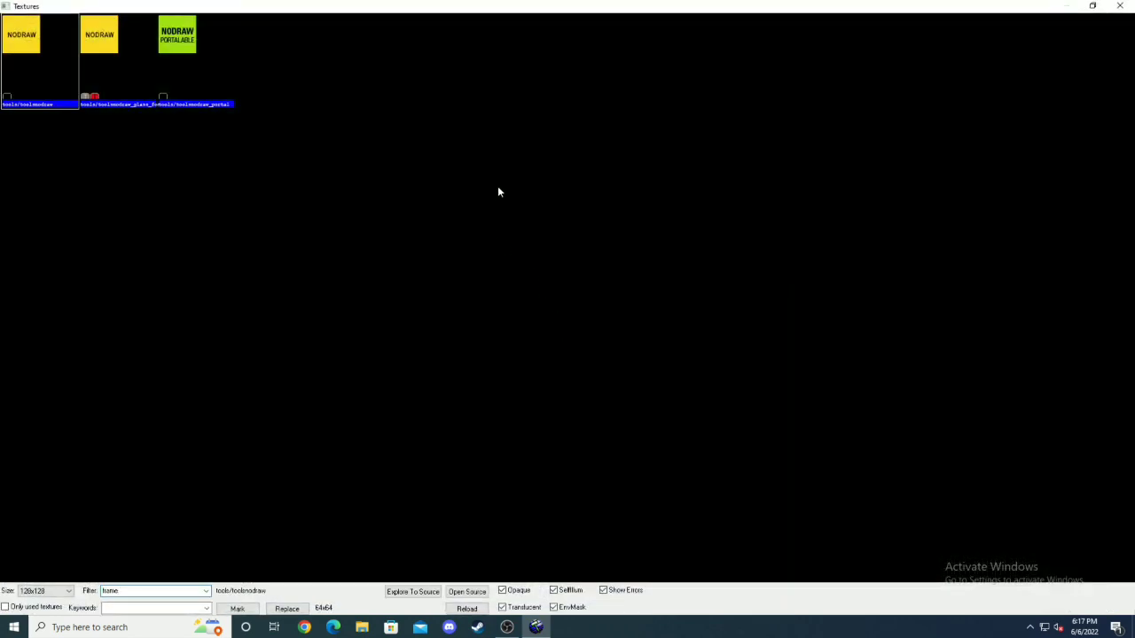
pyautogui.doubleClick(162, 135)
pyautogui.click(546, 395)
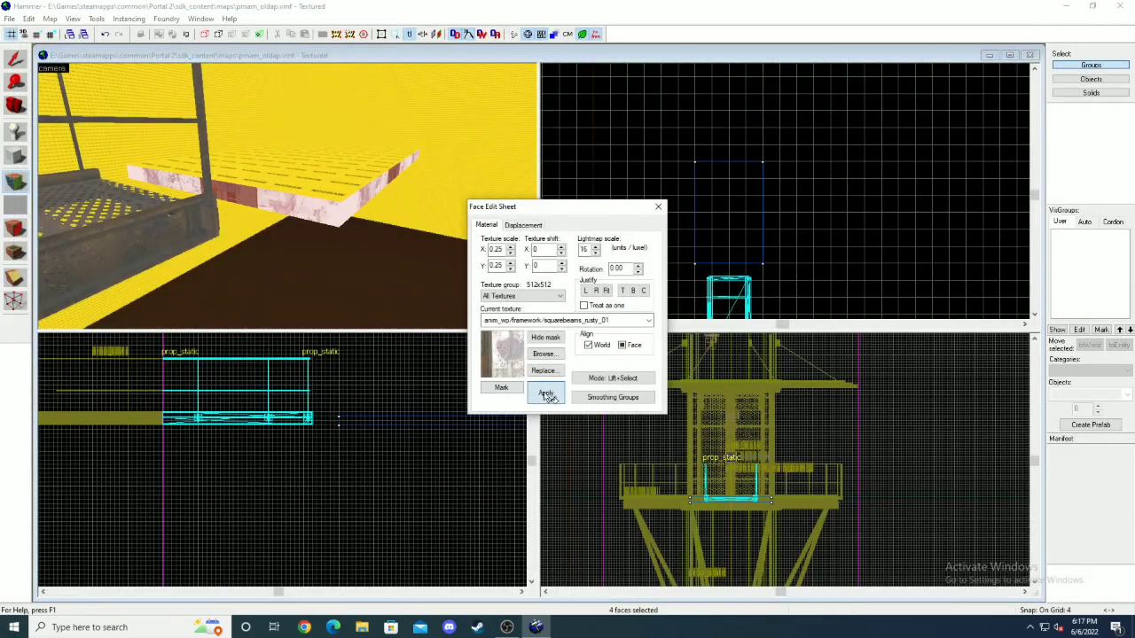
pyautogui.write('90')
pyautogui.press('Return')
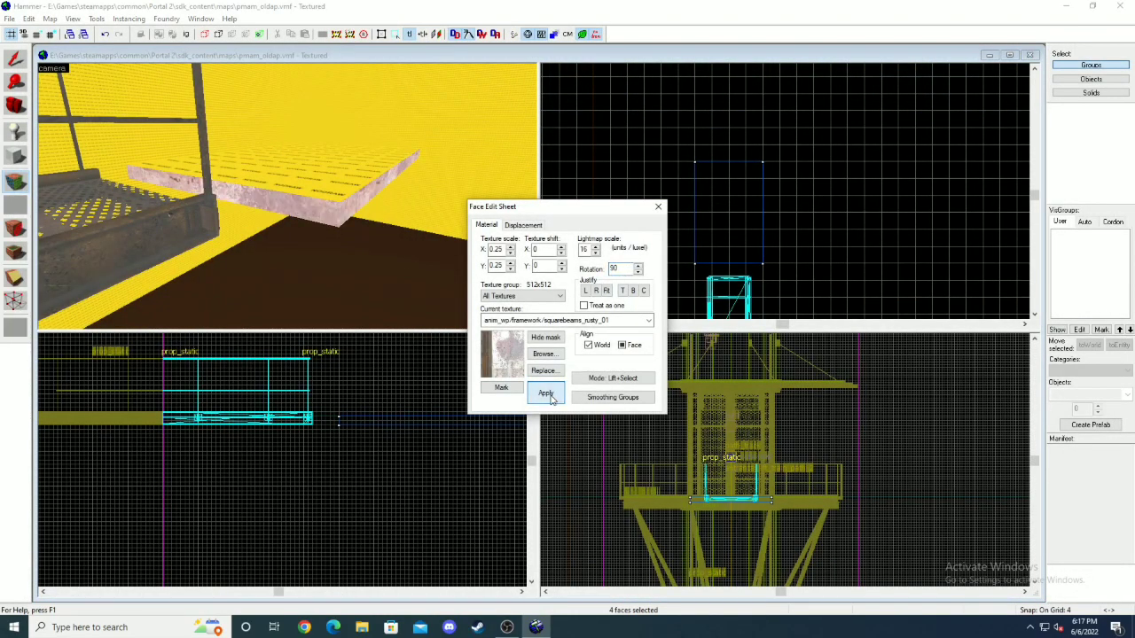
# - Set the X texture shift of the platform's side faces to 47 to align the beam, and finish the face editing
pyautogui.click(561, 251)
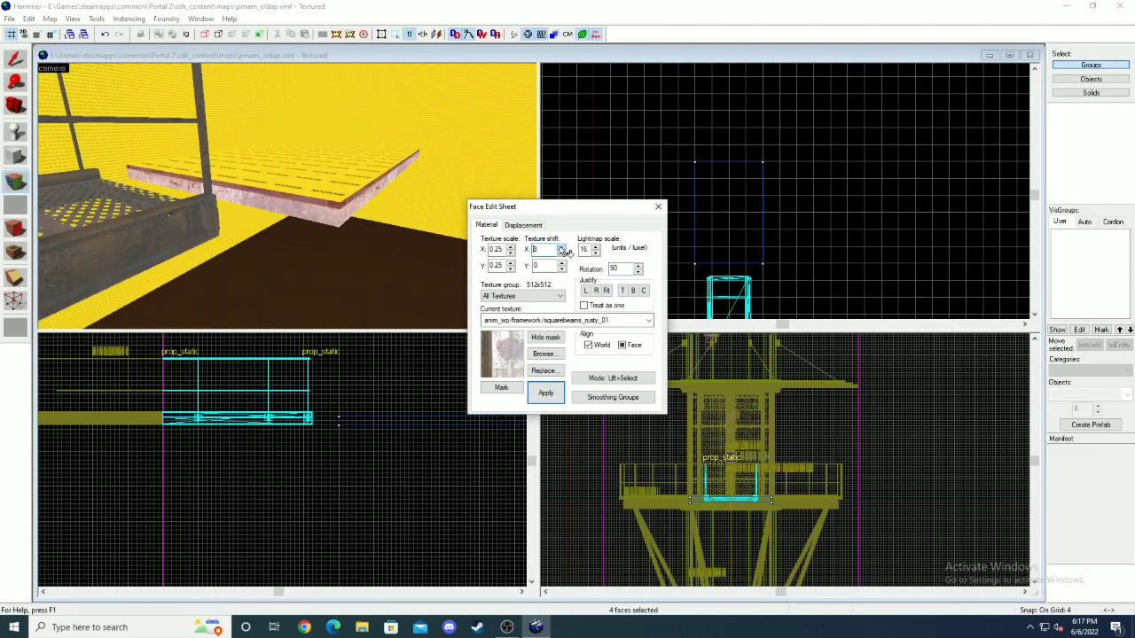
pyautogui.click(562, 250)
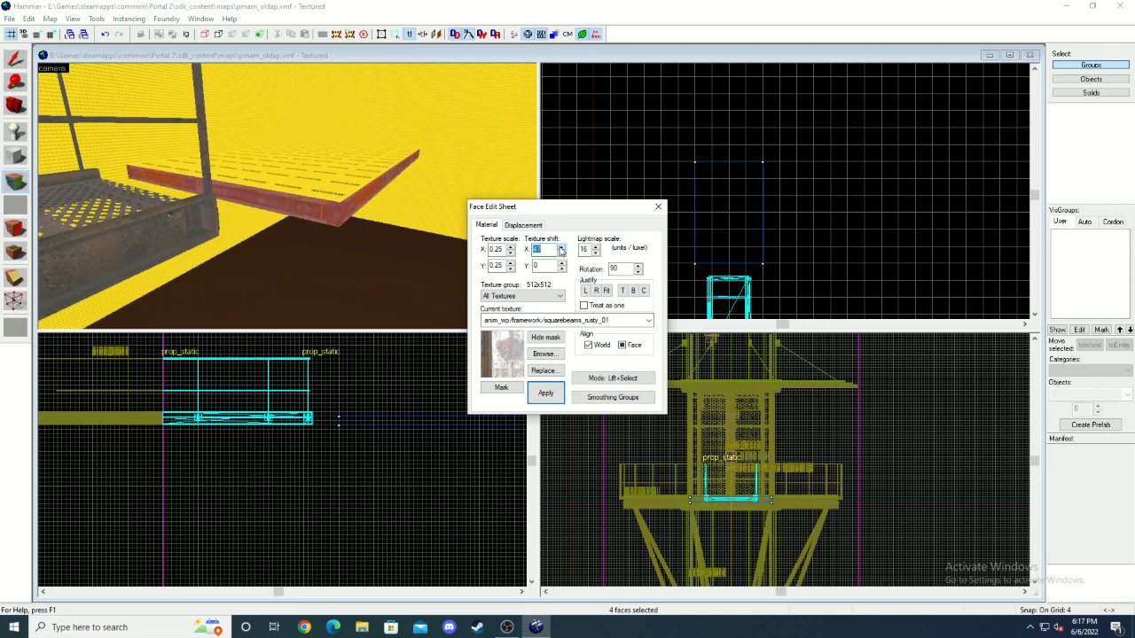
pyautogui.press('z')
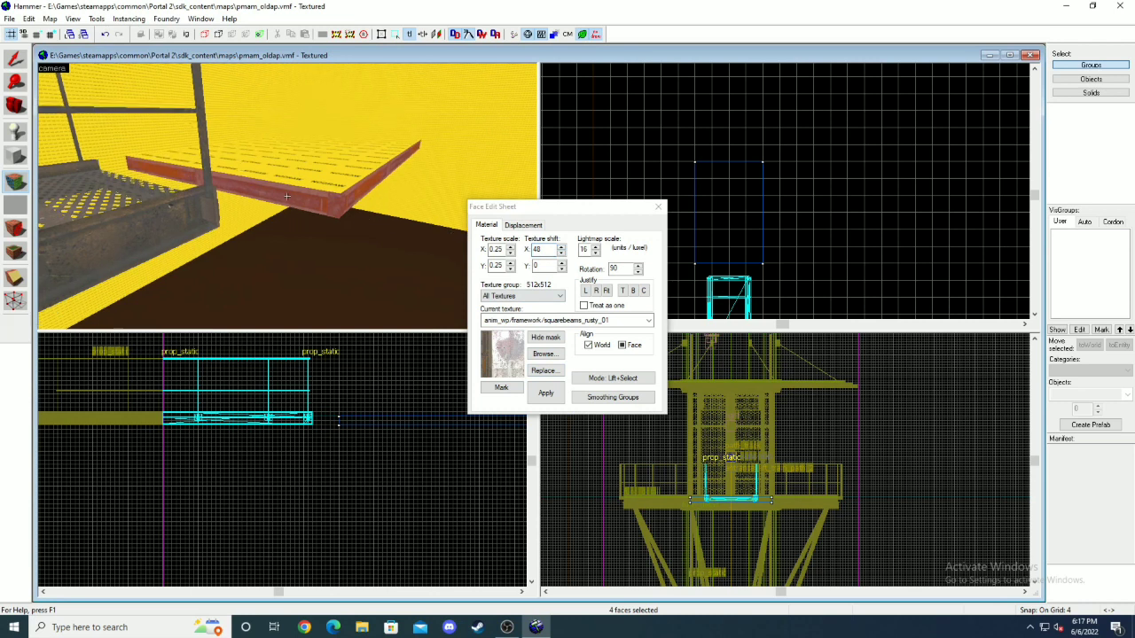
pyautogui.press('z')
pyautogui.click(561, 253)
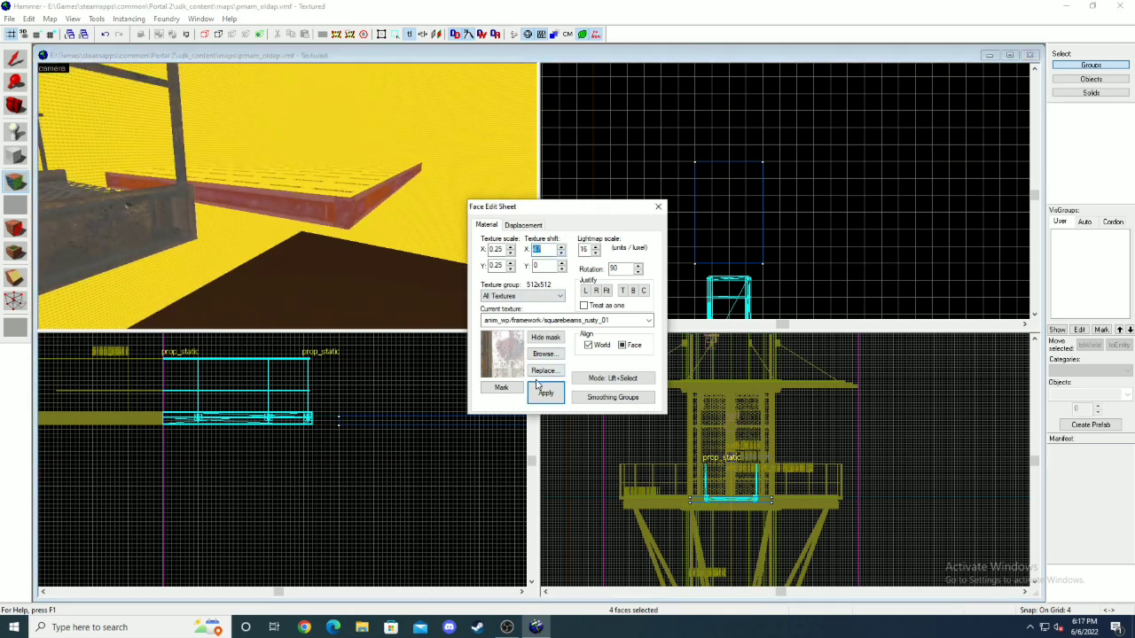
pyautogui.click(657, 207)
# - Apply the wood/underground_plywood_01a texture to the platform's top face
pyautogui.press('z')
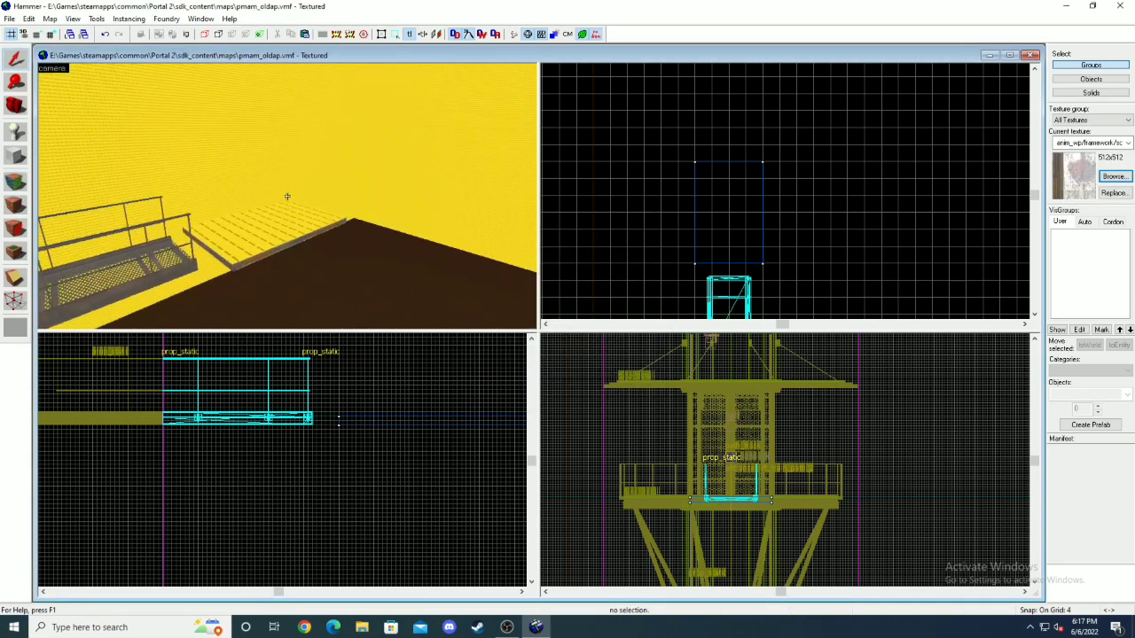
pyautogui.press('z')
pyautogui.click(17, 182)
pyautogui.click(281, 228)
pyautogui.click(544, 354)
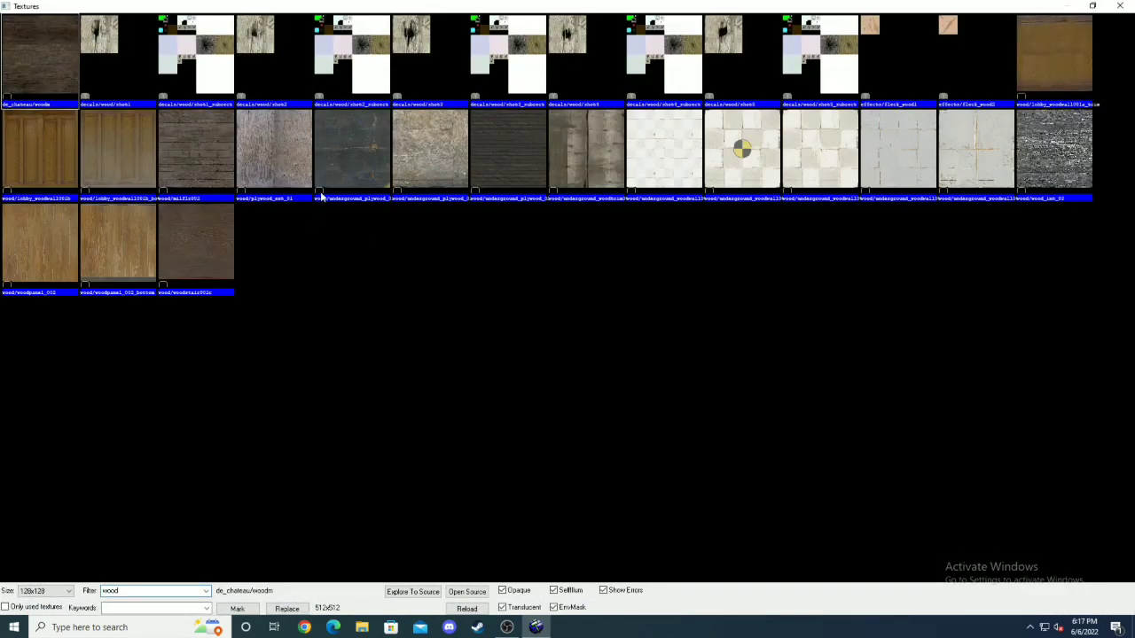
pyautogui.doubleClick(322, 196)
pyautogui.click(546, 393)
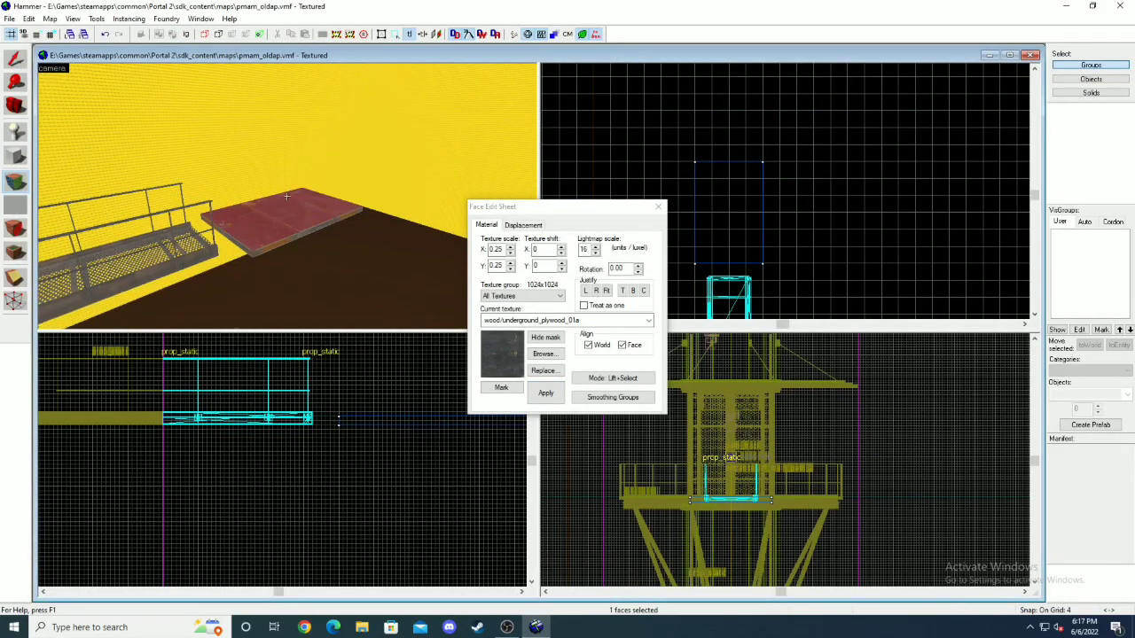
# - Apply the metal/underground_wall_metal004a texture to the platform's underside, filtering the textures by "under"
pyautogui.press('w')
pyautogui.press('z')
pyautogui.click(345, 247)
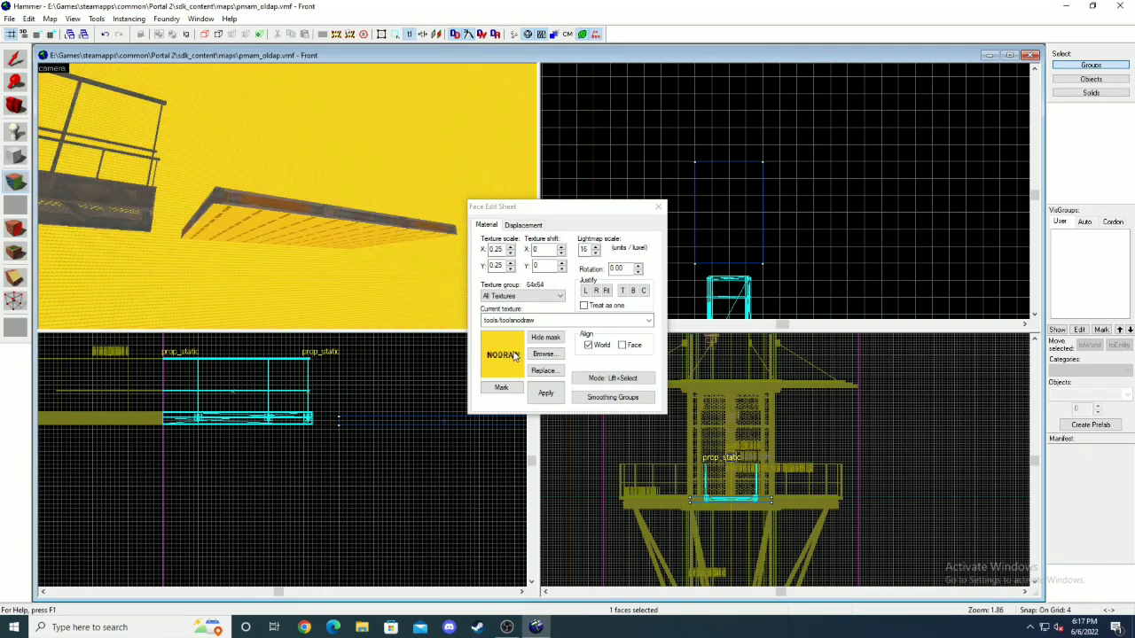
pyautogui.click(535, 353)
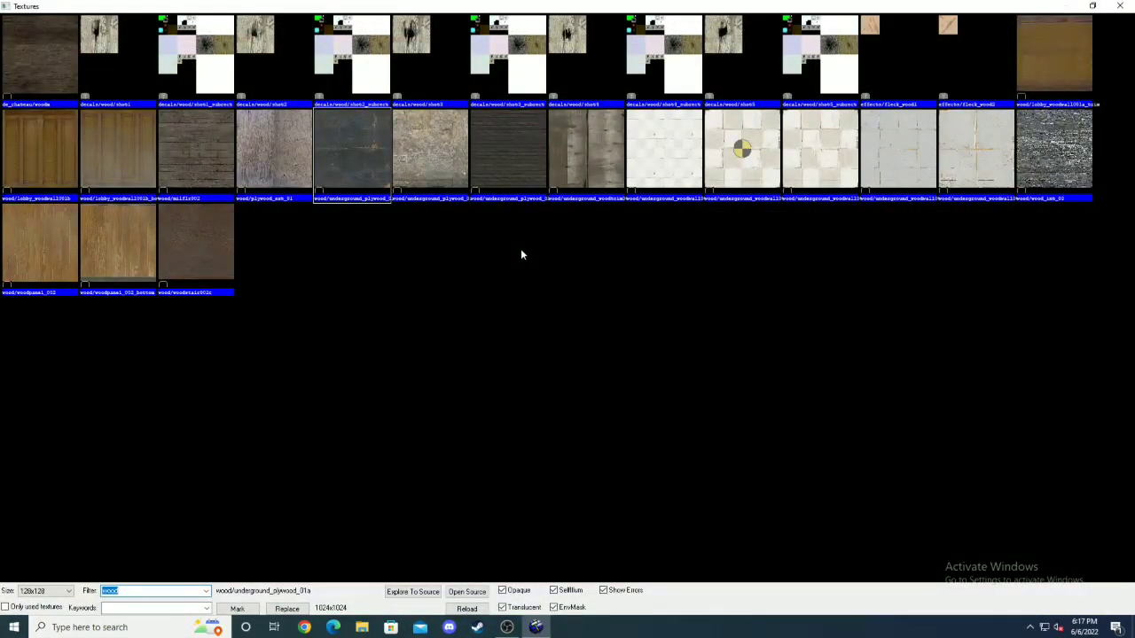
pyautogui.write('under')
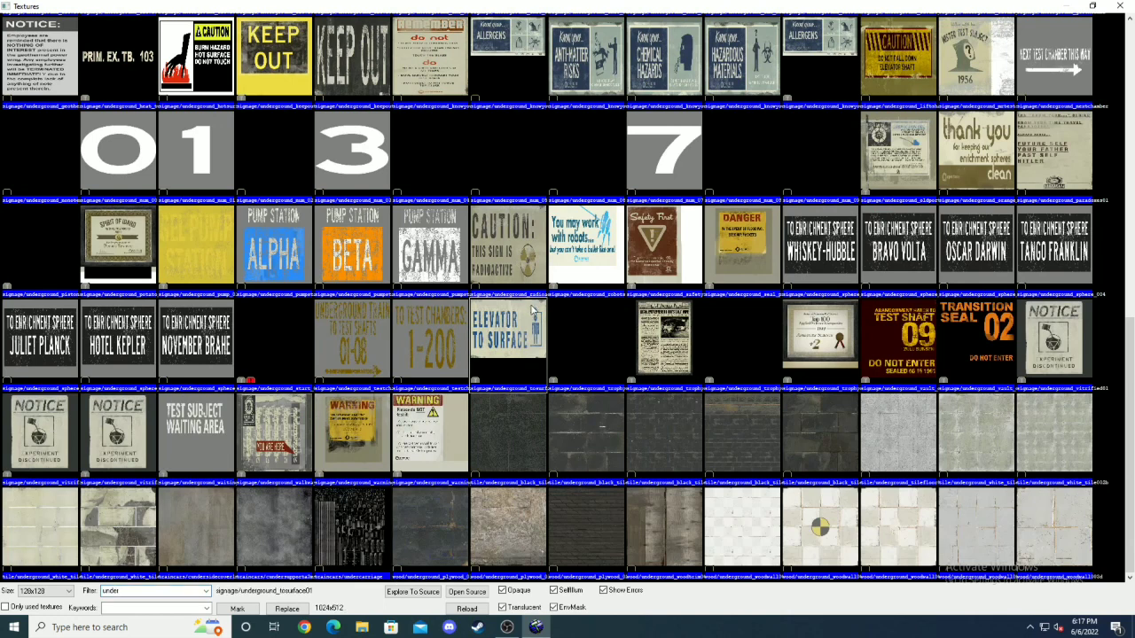
pyautogui.scroll(7, 531, 302)
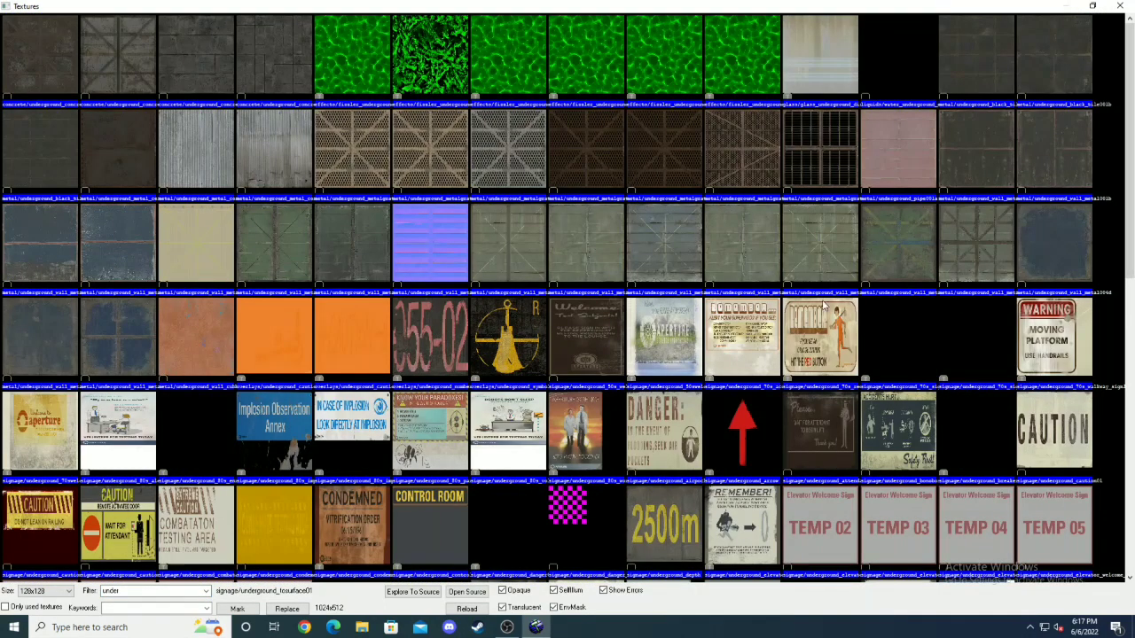
pyautogui.doubleClick(275, 253)
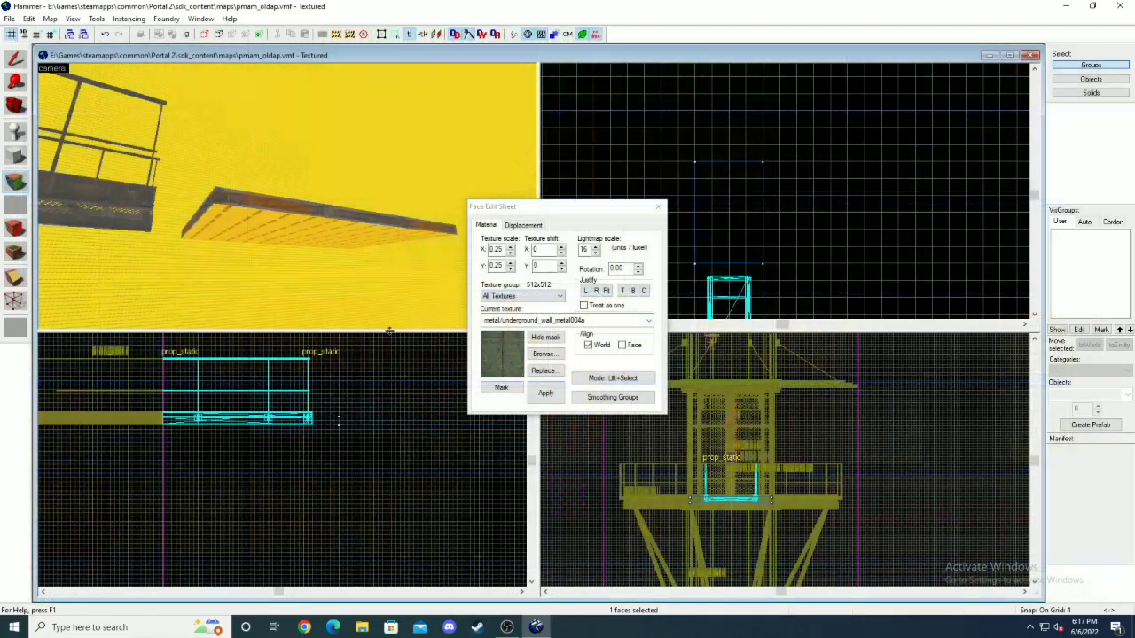
pyautogui.click(656, 209)
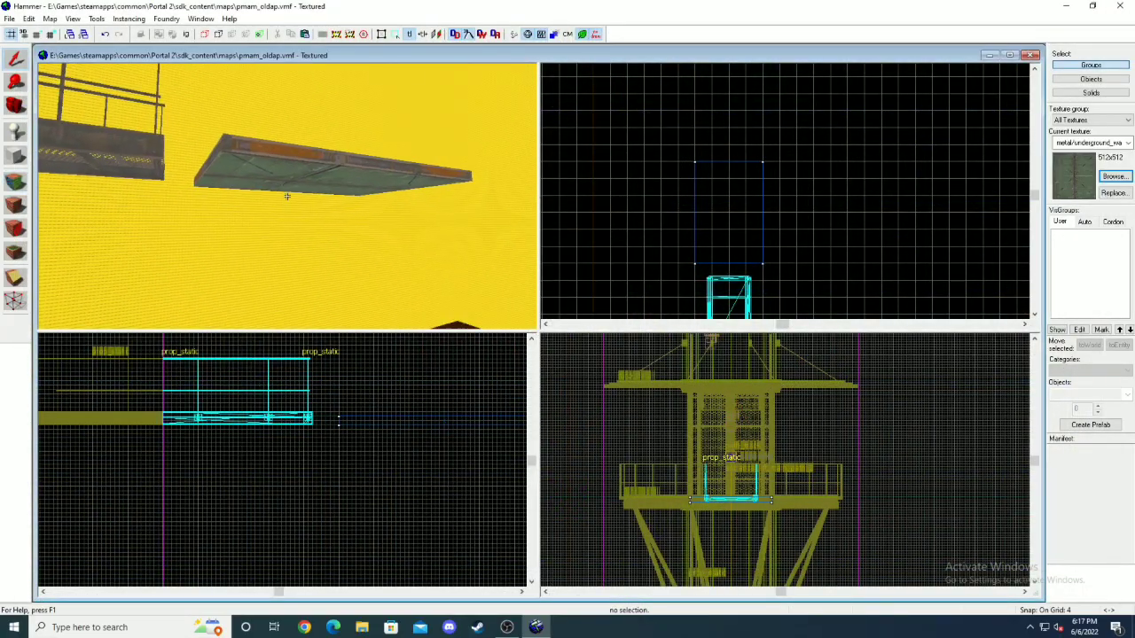
# - Set the texture rotation of the platform's bottom face to 90
pyautogui.click(18, 181)
pyautogui.click(288, 200)
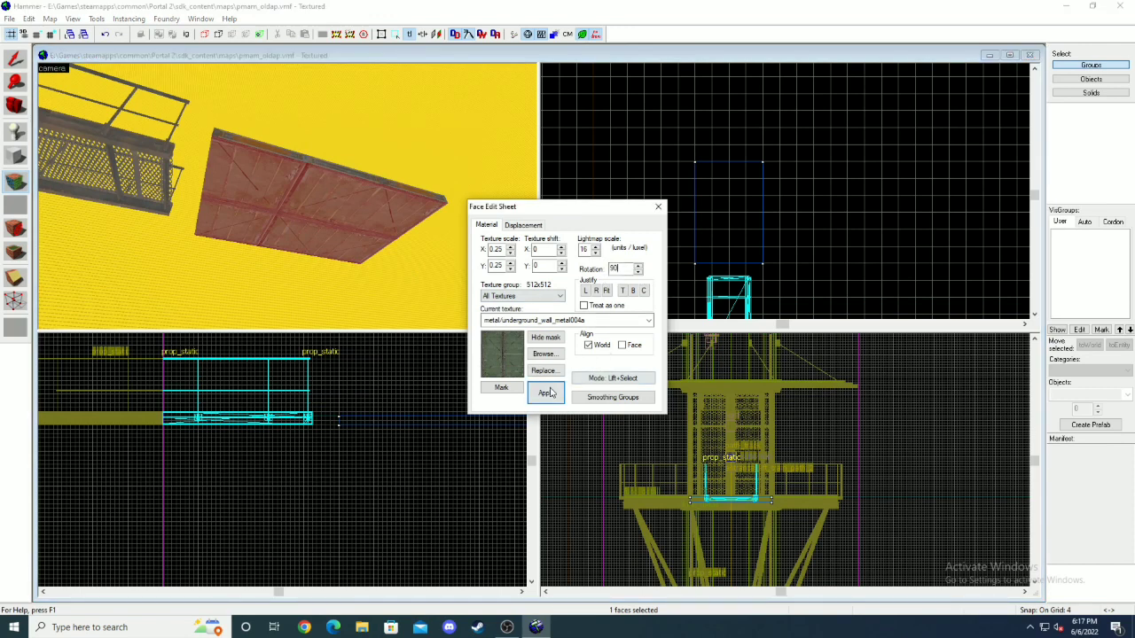
pyautogui.click(547, 393)
pyautogui.click(658, 207)
pyautogui.click(16, 182)
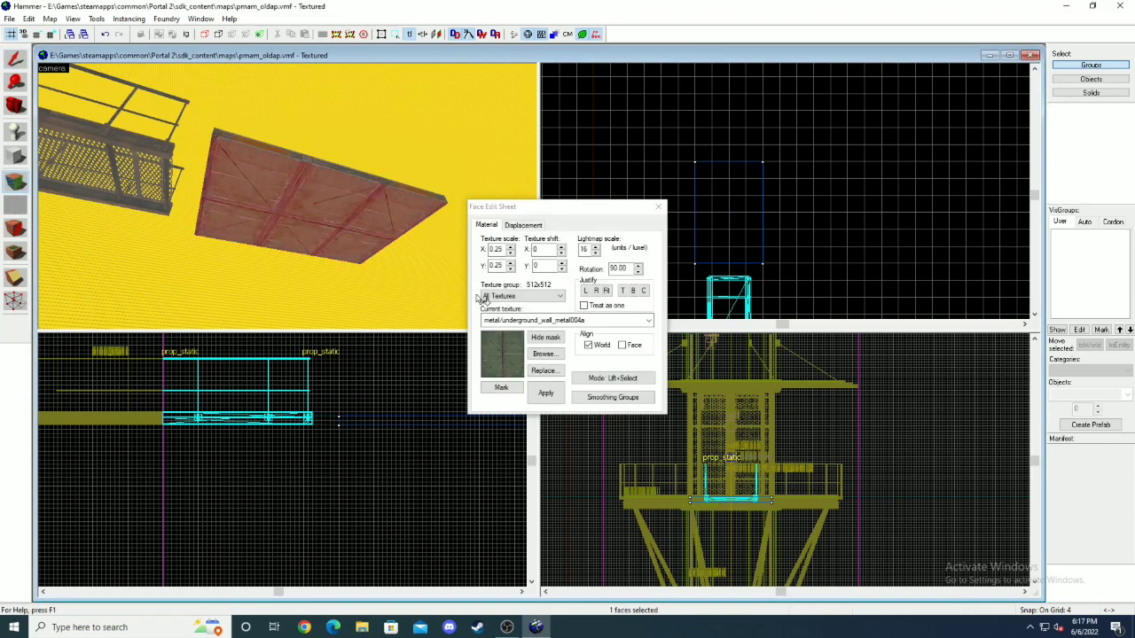
# - Set the Y texture shift of the platform's bottom face to 256 and finish the face editing
pyautogui.click(545, 391)
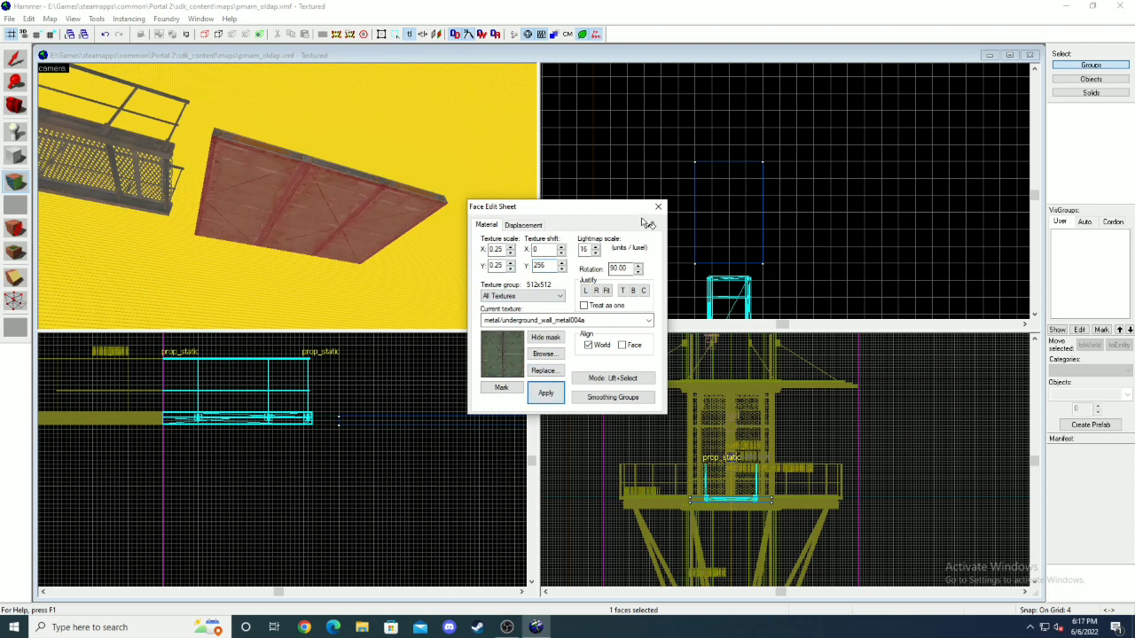
pyautogui.click(658, 207)
pyautogui.press('z')
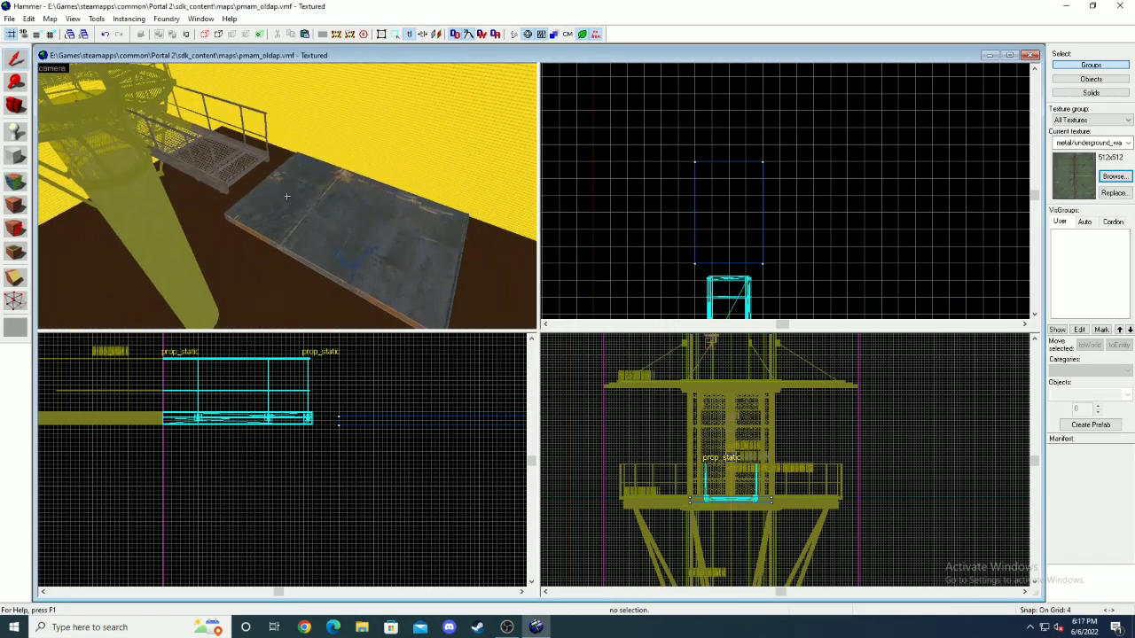
pyautogui.press('z')
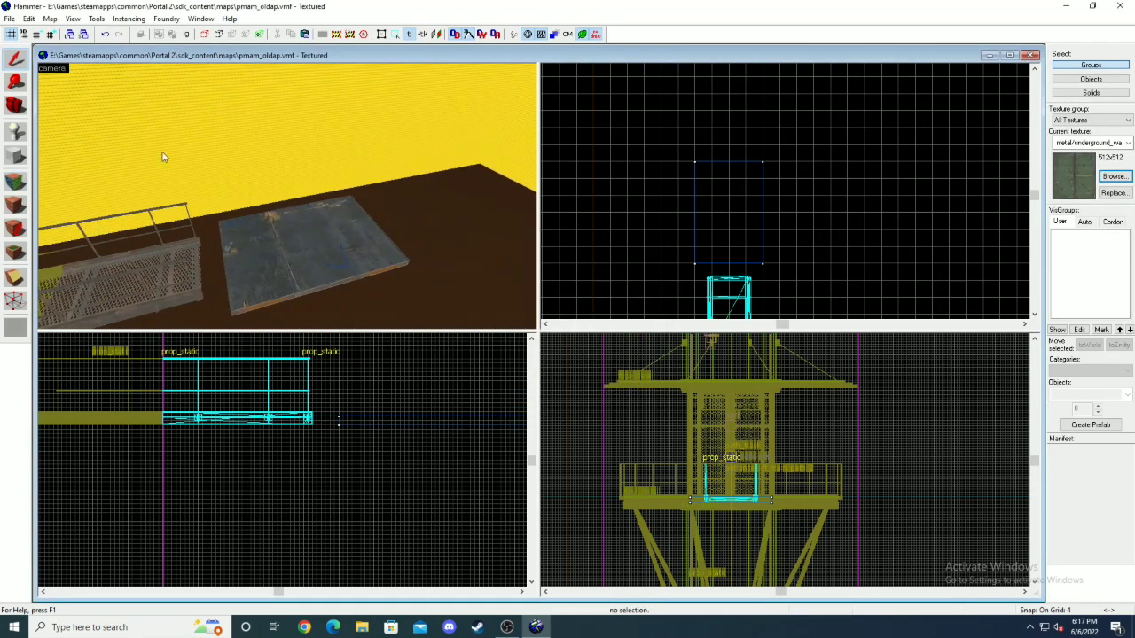
pyautogui.click(8, 18)
pyautogui.click(579, 276)
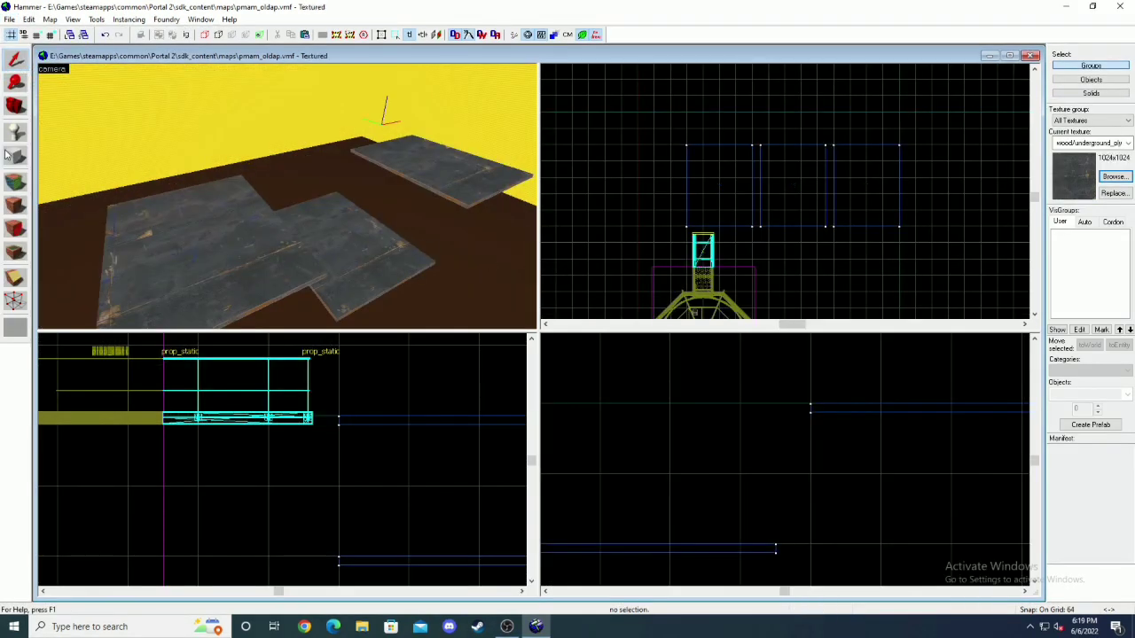
# - Make tools/toolsnodraw the current texture, filtering by "nodraw", and reduce the grid size to 8
pyautogui.click(1114, 175)
pyautogui.write('nodraw')
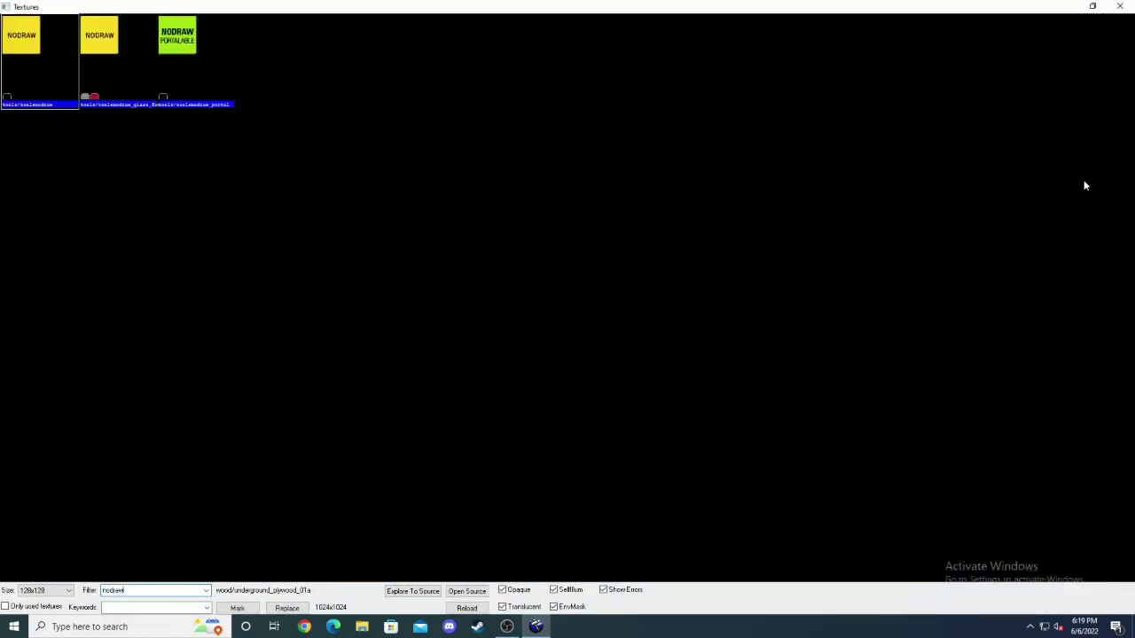
pyautogui.doubleClick(63, 70)
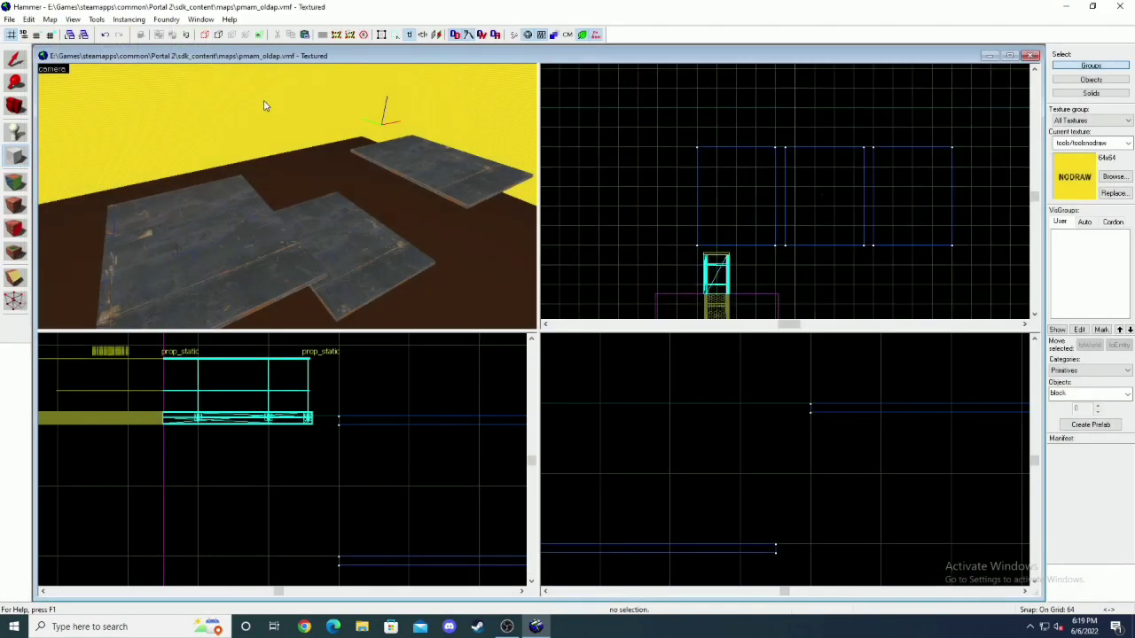
pyautogui.click(37, 35)
pyautogui.click(37, 35)
pyautogui.click(37, 34)
# - Create a nodraw wall block 256 wide, 8 thick and 192 high standing along the platform's outer edge
pyautogui.scroll(4, 722, 141)
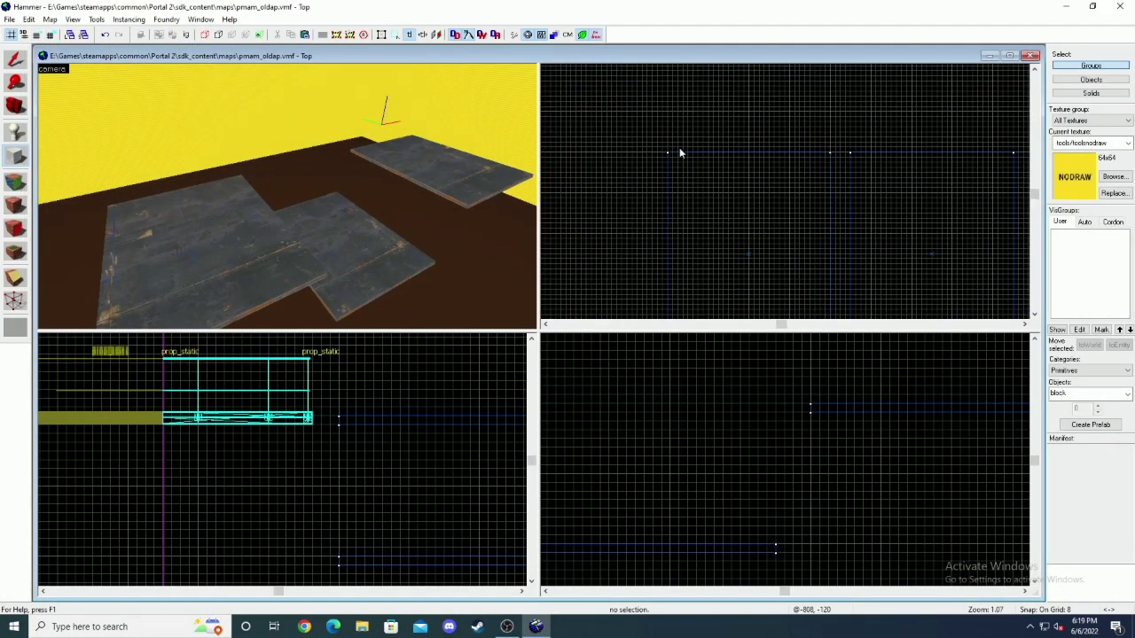
pyautogui.scroll(4, 736, 455)
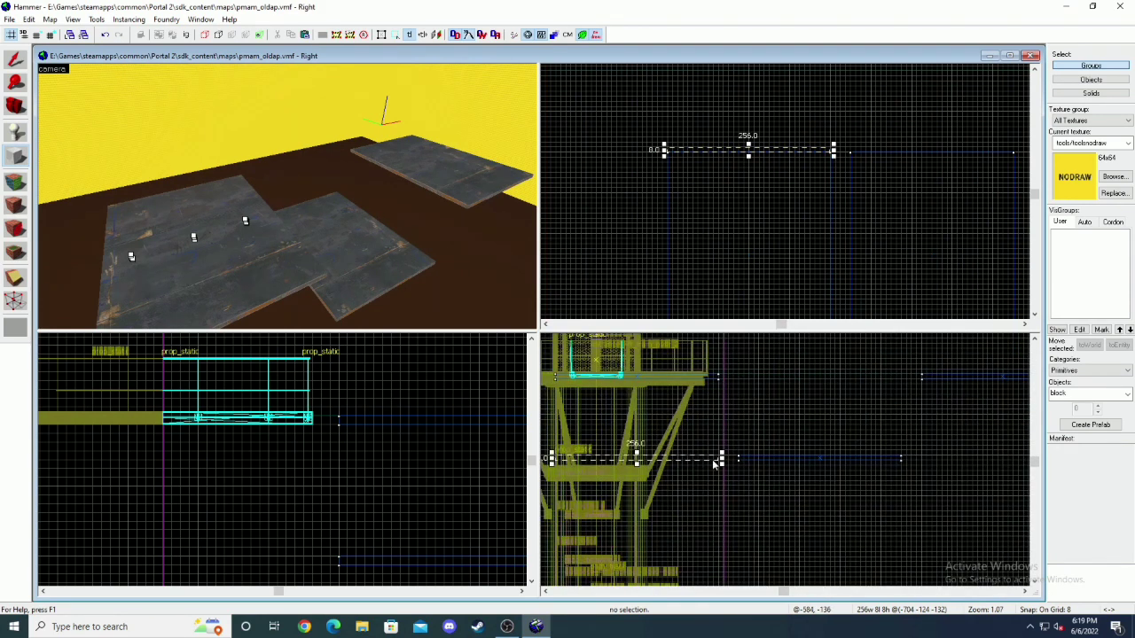
pyautogui.moveTo(679, 458); pyautogui.dragTo(669, 371)
pyautogui.scroll(-4, 723, 476)
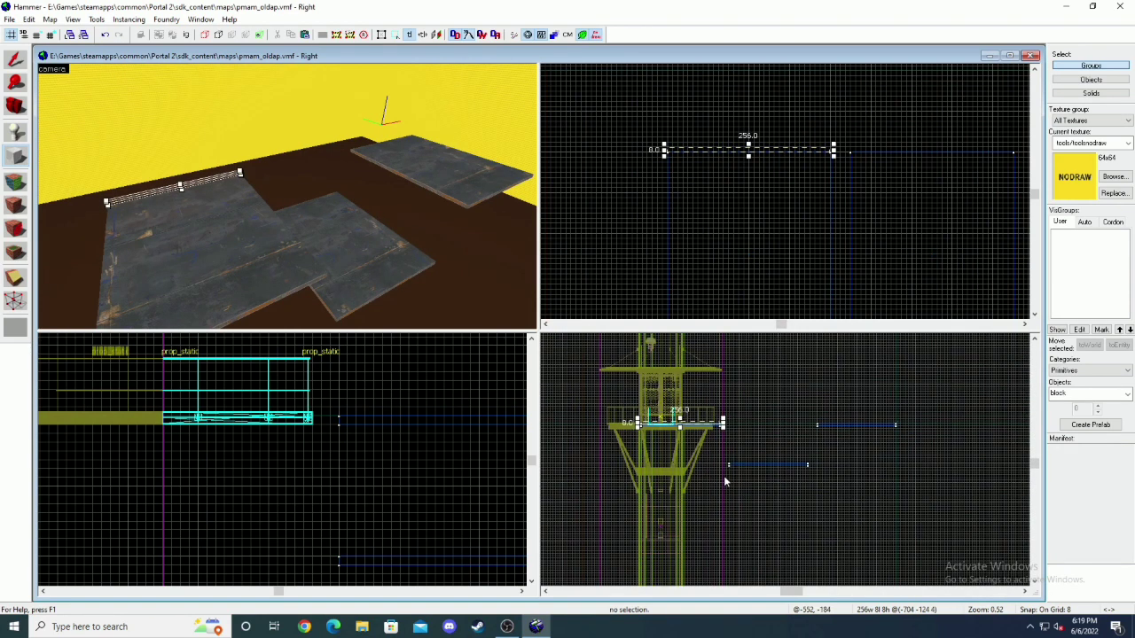
pyautogui.scroll(4, 689, 411)
pyautogui.scroll(-3, 632, 428)
pyautogui.moveTo(655, 431); pyautogui.dragTo(697, 358)
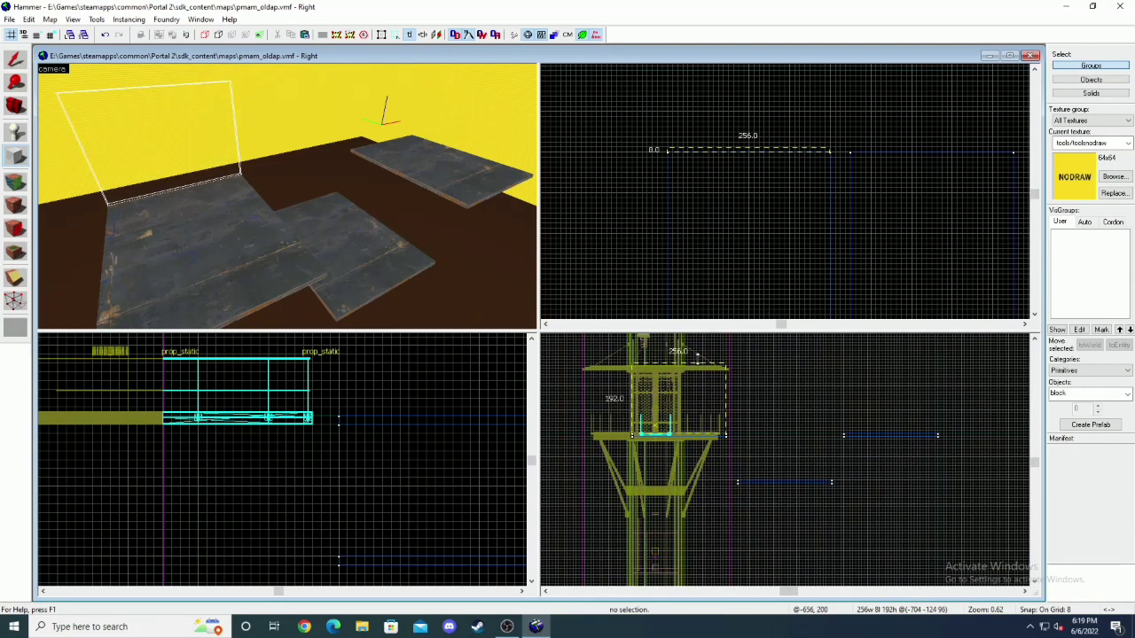
pyautogui.press('Return')
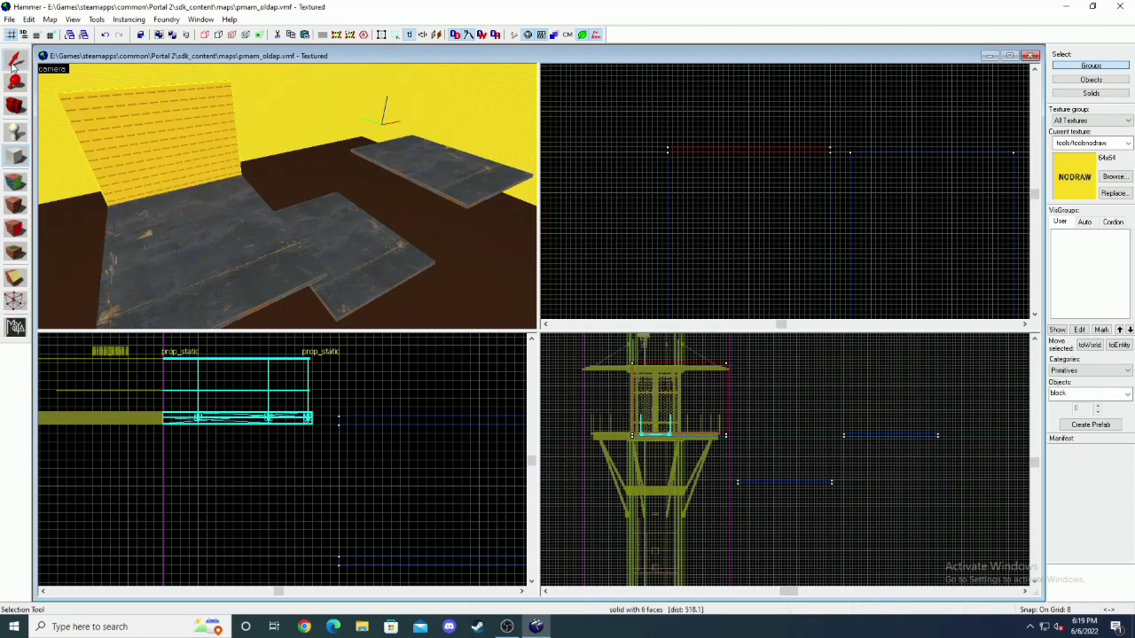
# - Apply the anim_wp/framework/squarebeams_rusty_01 texture to the wall's four narrow edge faces, filtering the textures by "frame"
pyautogui.click(13, 67)
pyautogui.press('z')
pyautogui.press('w')
pyautogui.press('z')
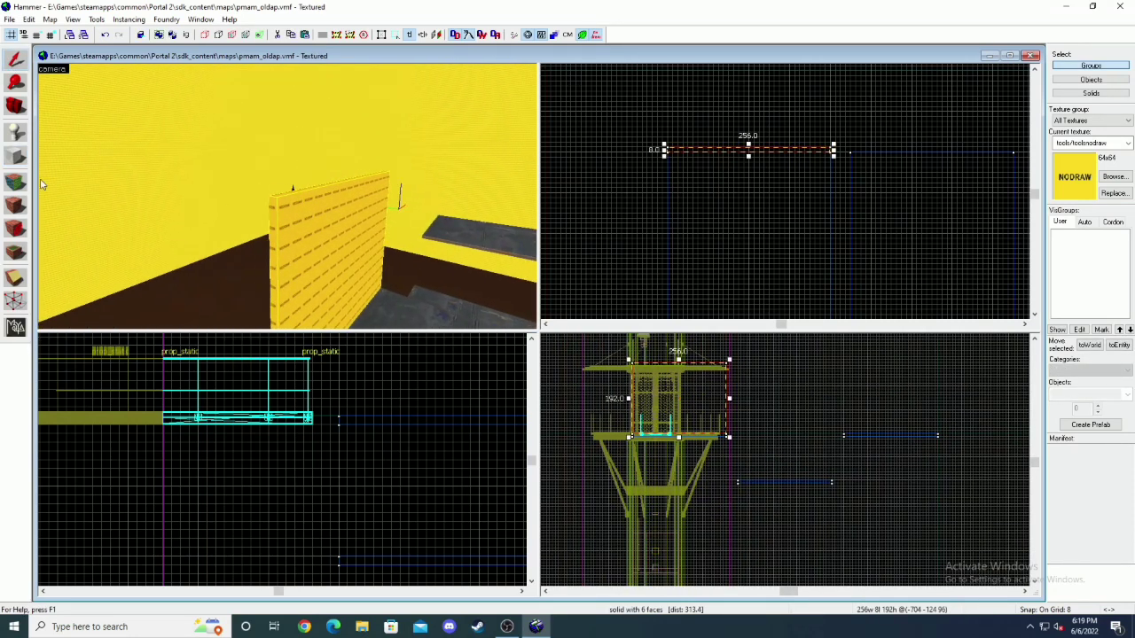
pyautogui.click(15, 181)
pyautogui.click(274, 204)
pyautogui.press('z')
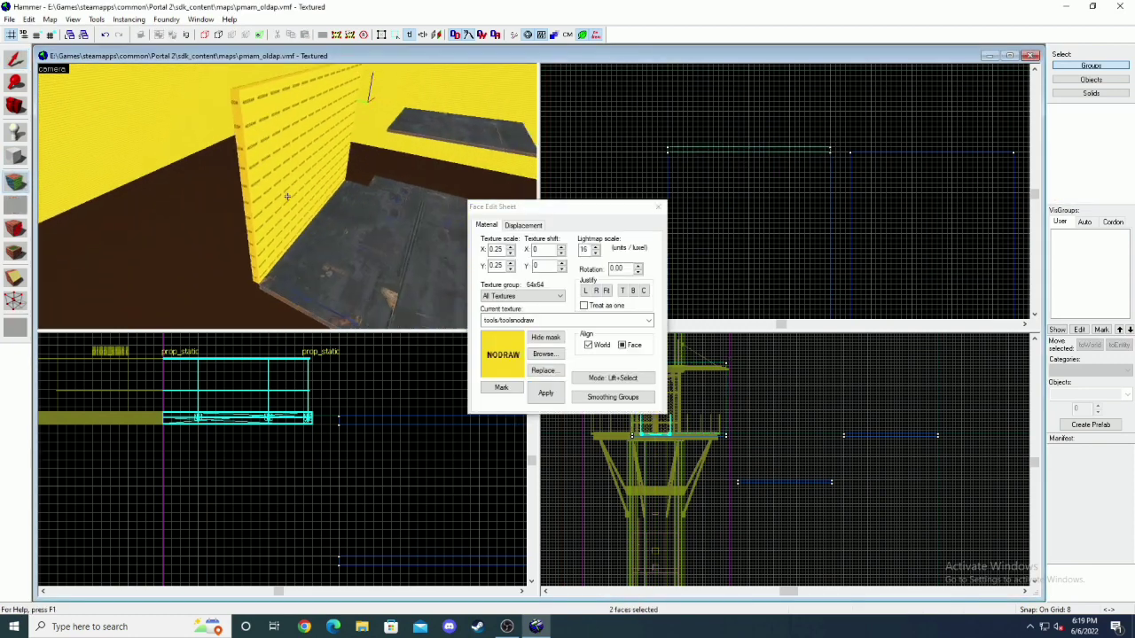
pyautogui.press('z')
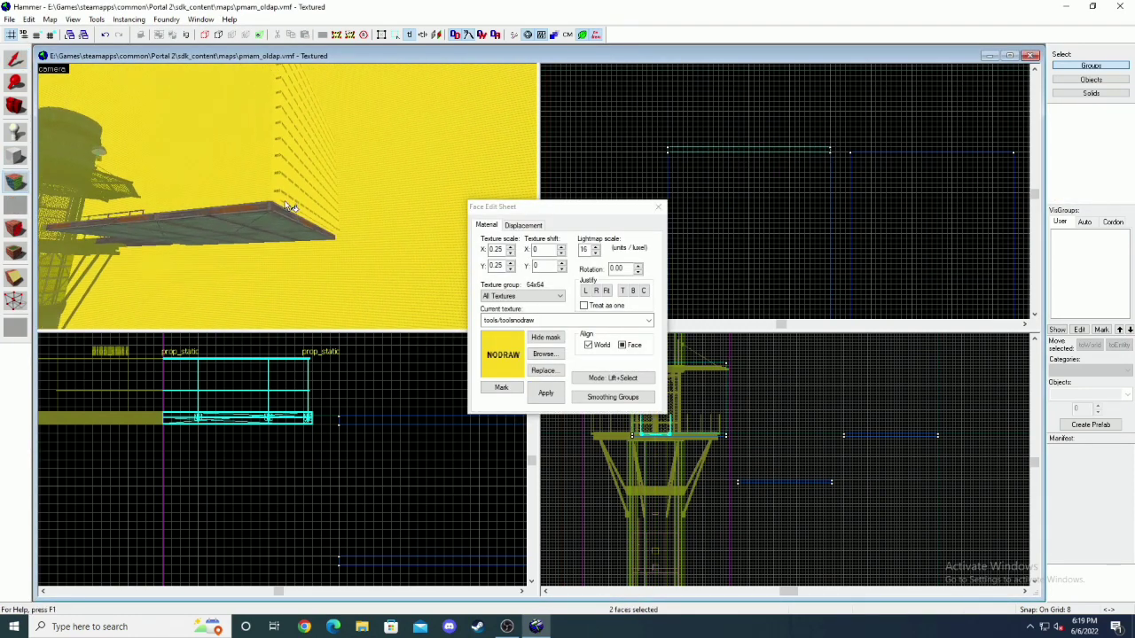
pyautogui.click(544, 354)
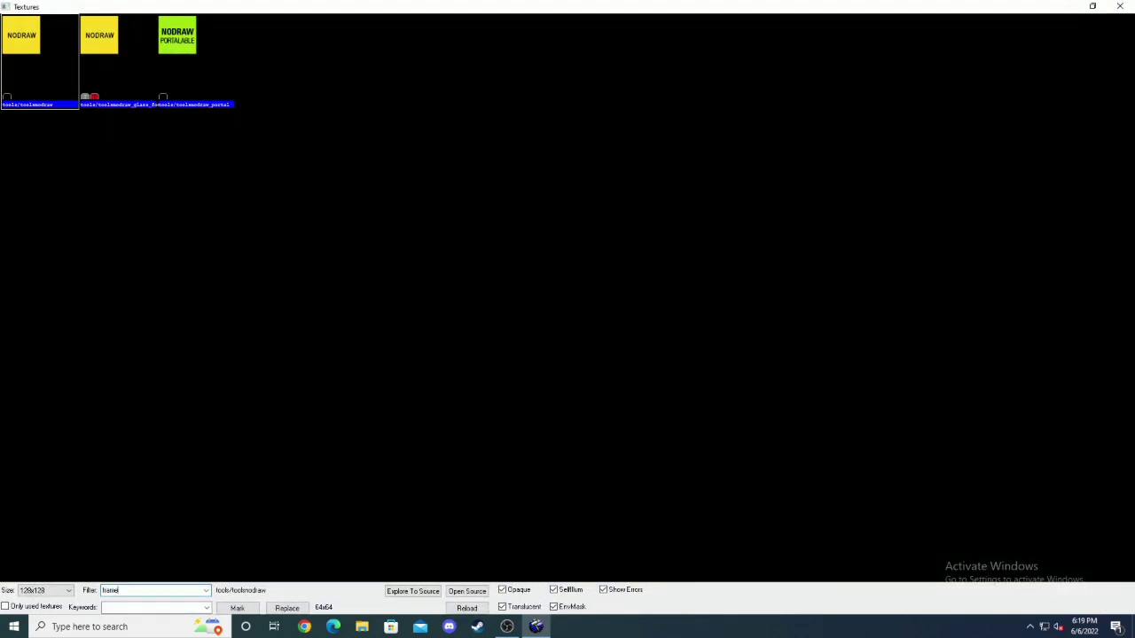
pyautogui.write('frame')
pyautogui.doubleClick(204, 150)
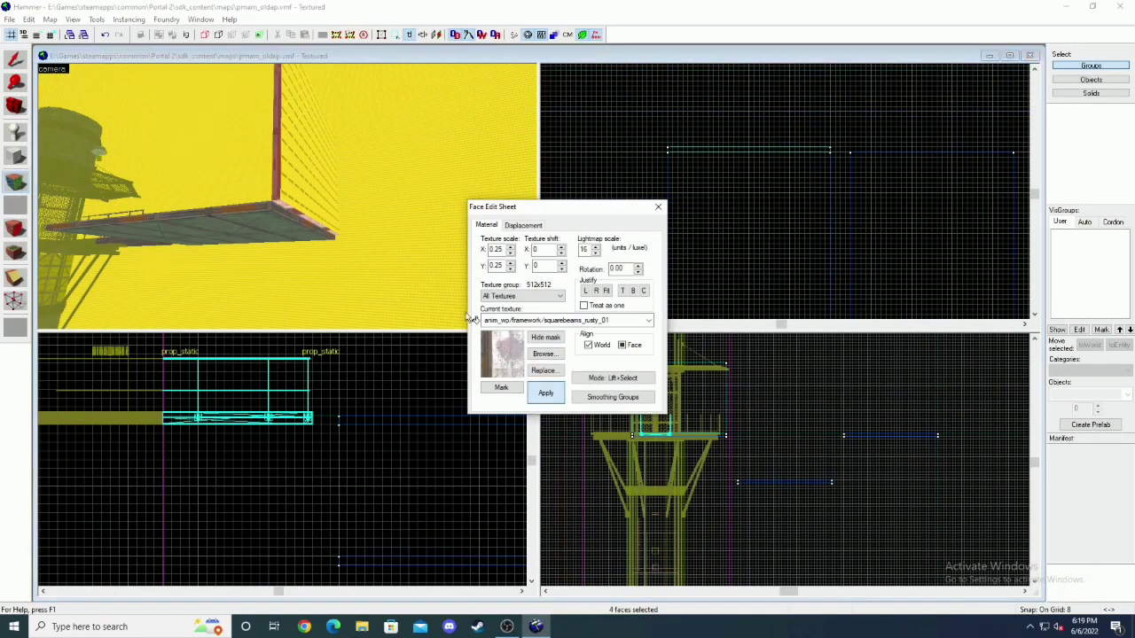
# - Adjust the X texture shift of the wall's two vertical end faces to align the rusty beam with the edges
pyautogui.press('z')
pyautogui.press('w')
pyautogui.click(288, 196)
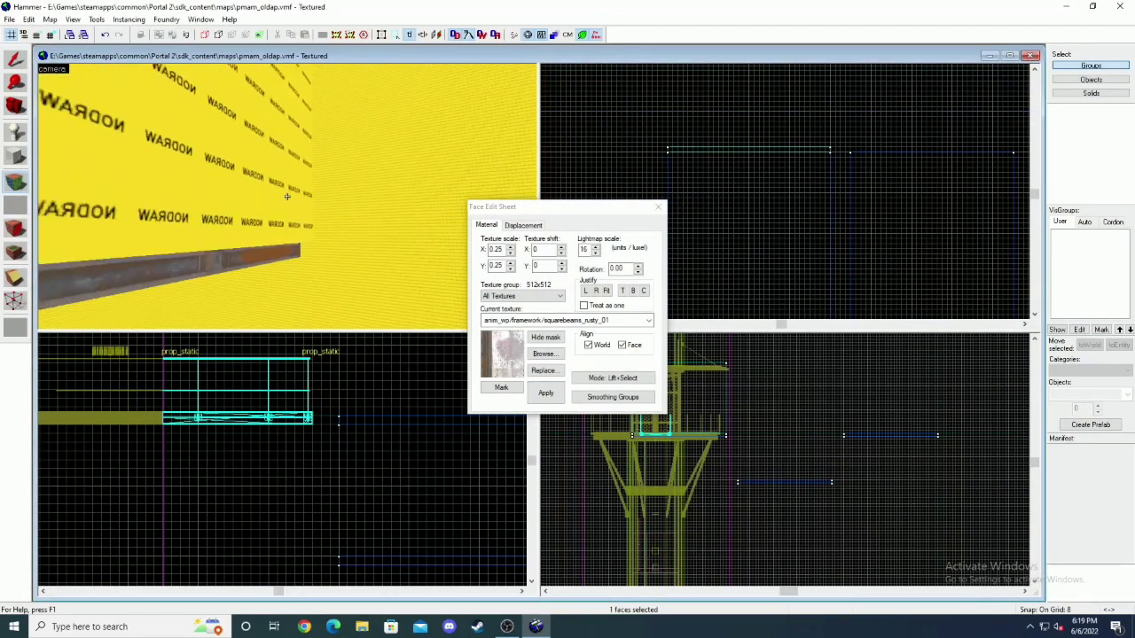
pyautogui.press('w')
pyautogui.press('z')
pyautogui.click(562, 252)
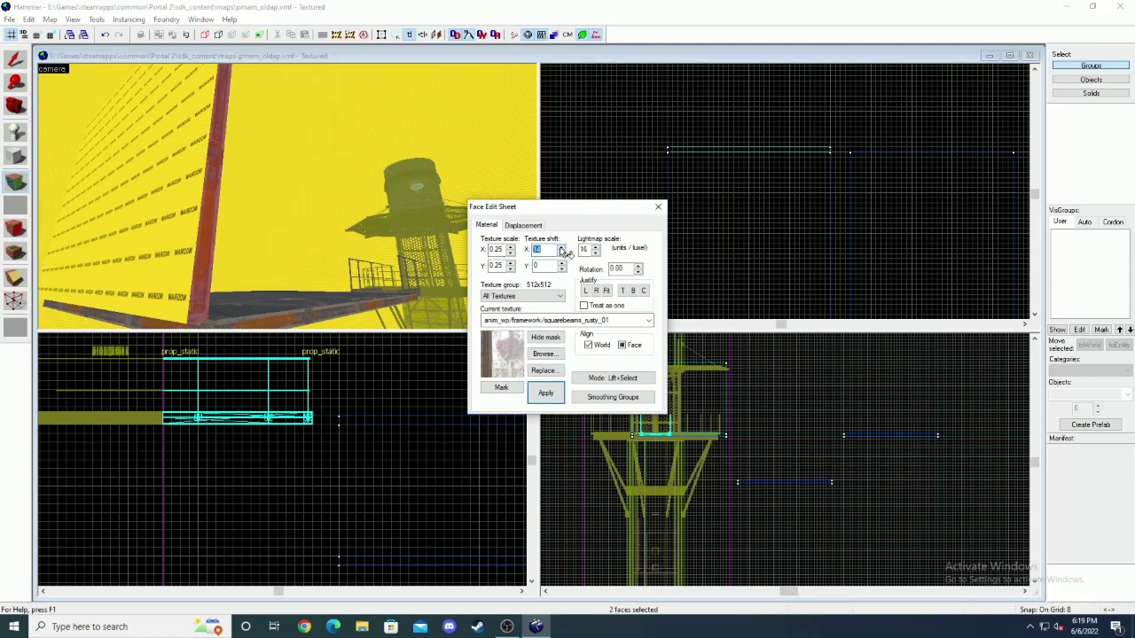
pyautogui.press('z')
pyautogui.press('s')
pyautogui.press('z')
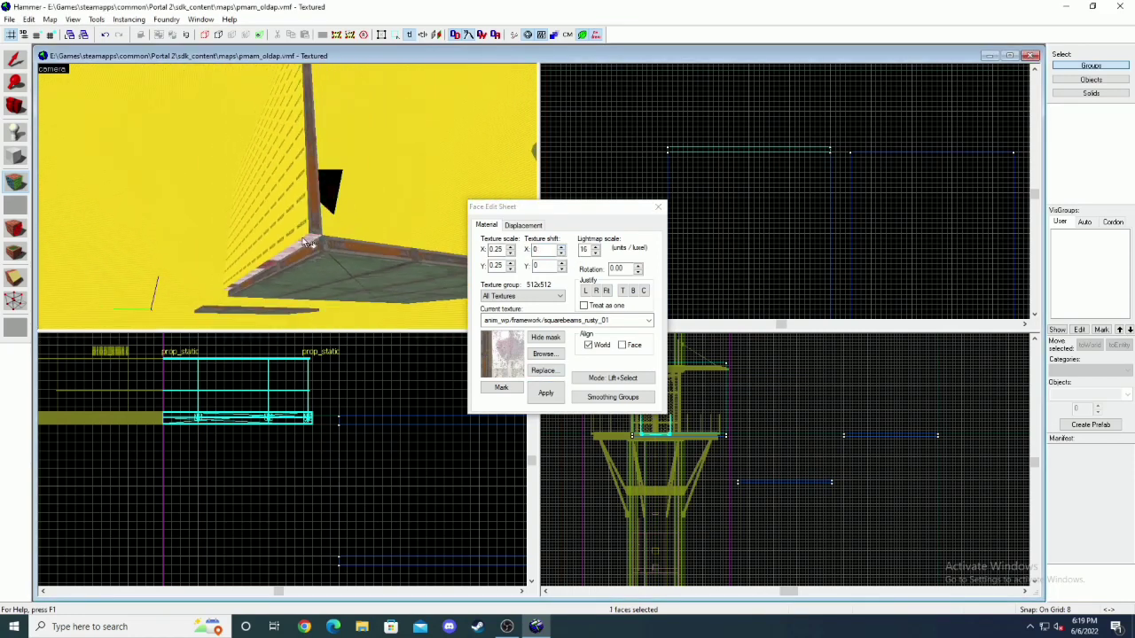
# - Set the texture rotation of the wall's top and bottom faces to 90 and adjust their X texture shift to align the beam
pyautogui.press('z')
pyautogui.press('w')
pyautogui.press('z')
pyautogui.keyDown('ctrl'); pyautogui.click(238, 222); pyautogui.keyUp('ctrl')
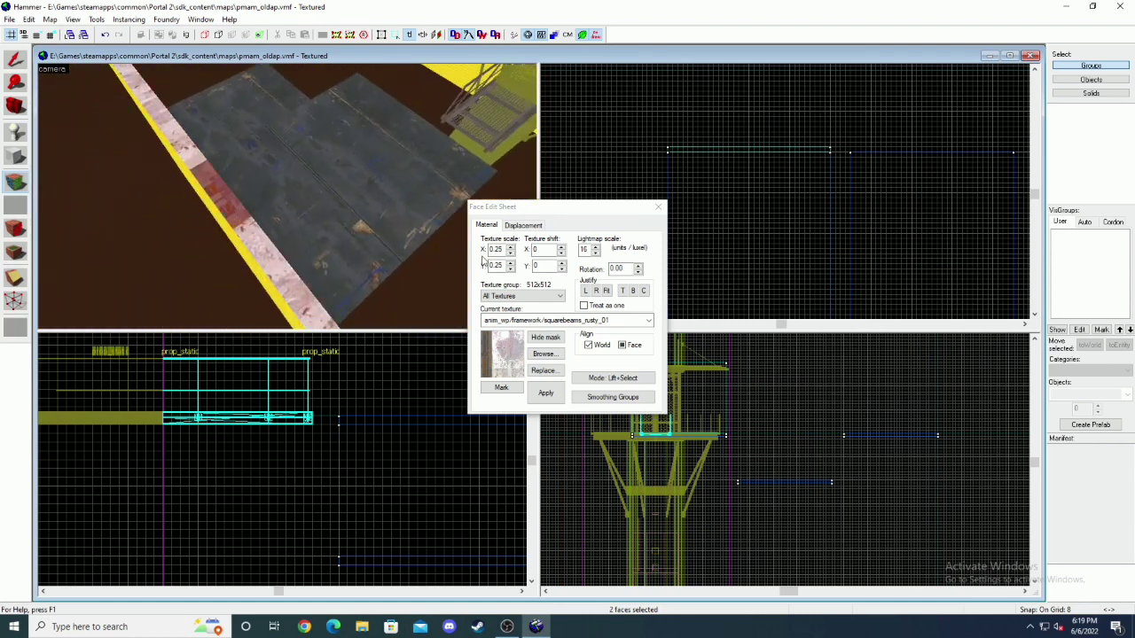
pyautogui.click(626, 269)
pyautogui.click(548, 391)
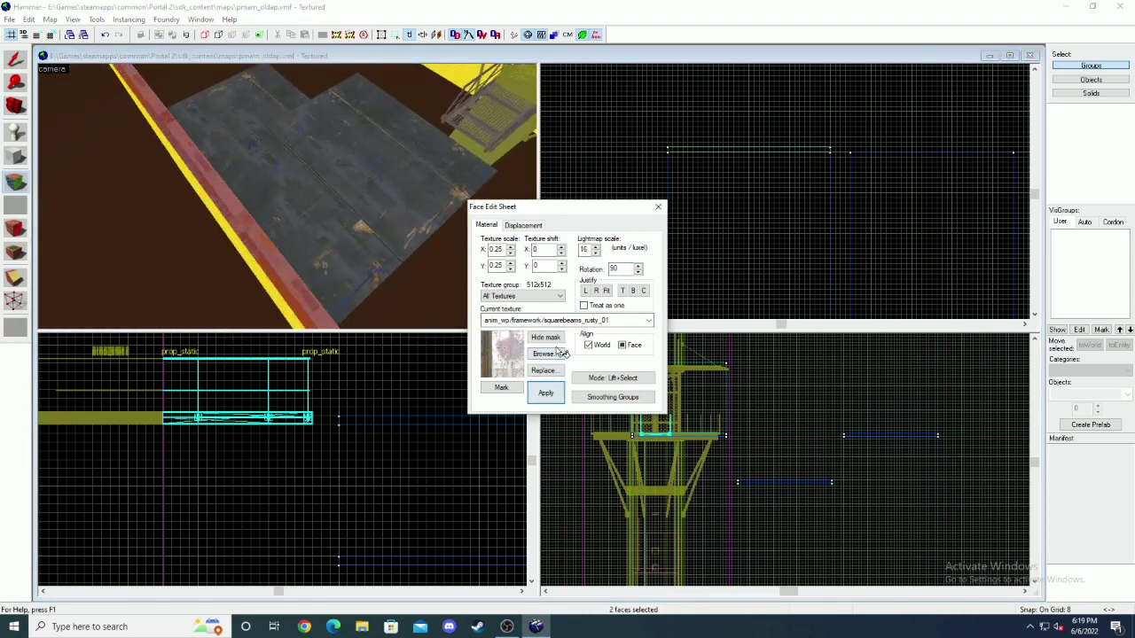
pyautogui.click(562, 246)
pyautogui.click(562, 246)
pyautogui.click(562, 246)
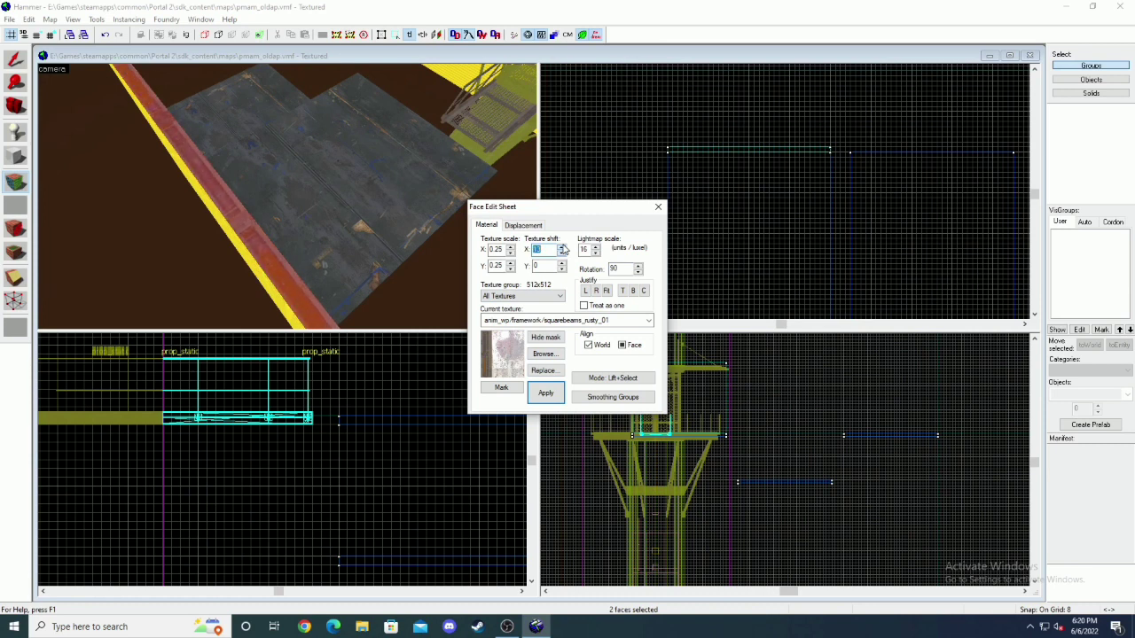
pyautogui.click(658, 206)
# - Apply the metal/underground_wall_metal004a texture to the wall's large outer face, filtering the textures by "underground"
pyautogui.press('z')
pyautogui.press('z')
pyautogui.hotkey('shift', 'a')
pyautogui.click(322, 218)
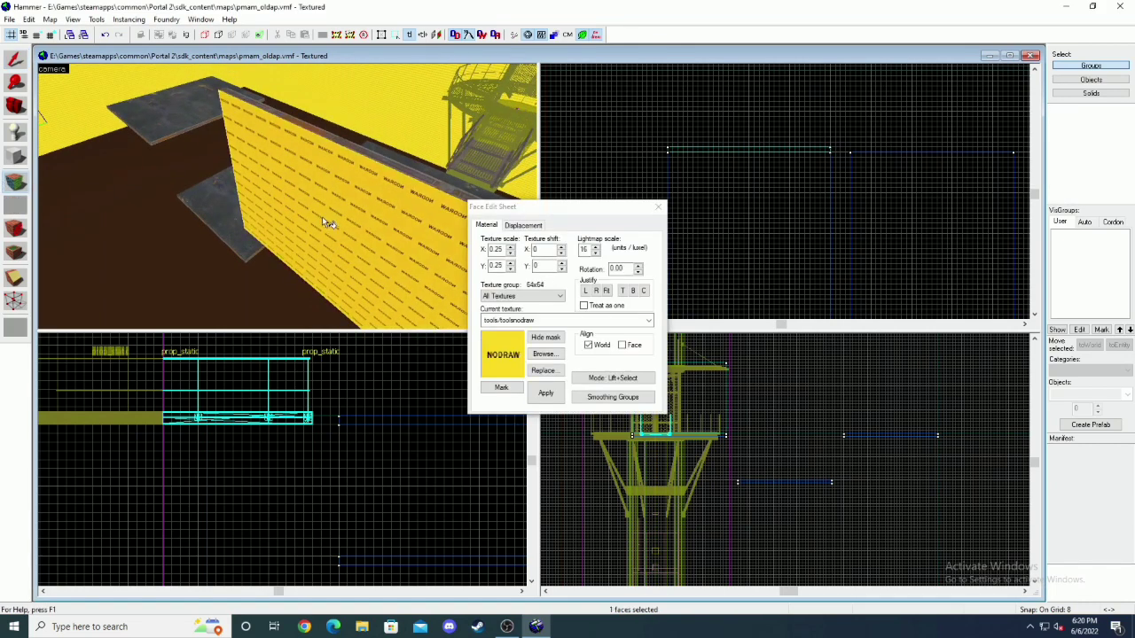
pyautogui.click(544, 353)
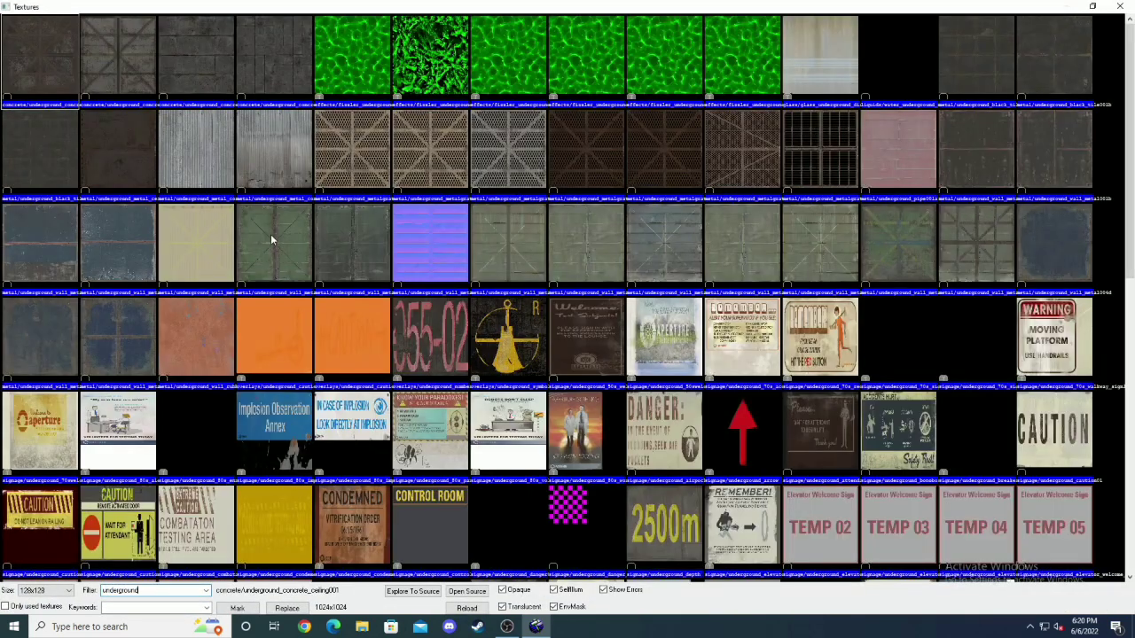
pyautogui.doubleClick(271, 239)
pyautogui.click(551, 393)
pyautogui.press('z')
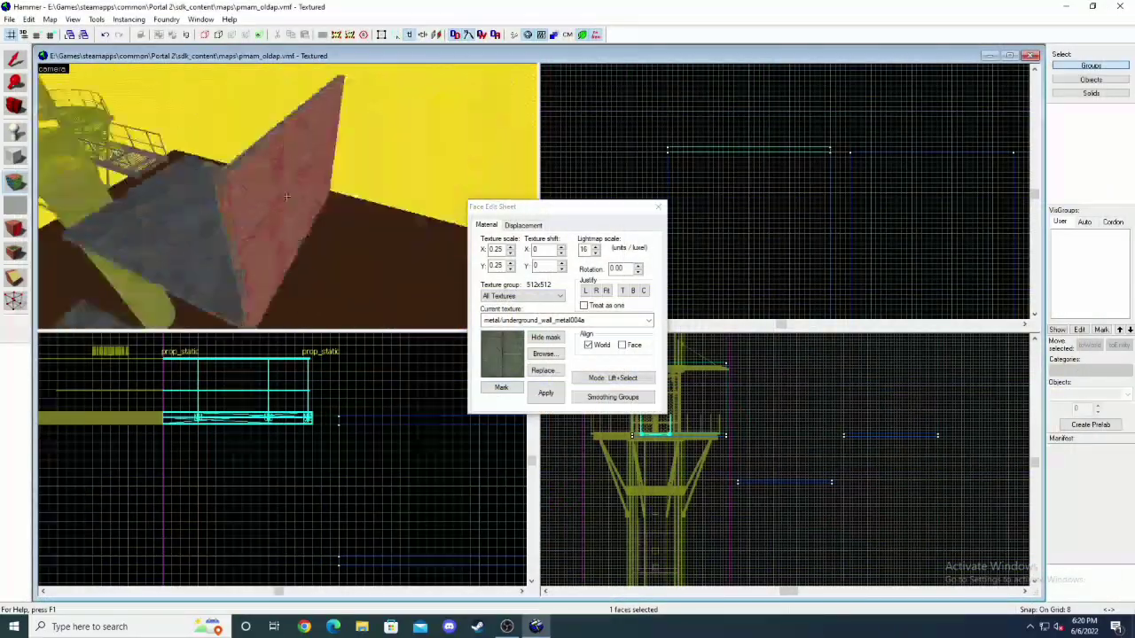
# - Apply the metal/underground_wall_metal004a texture to the wall's inner face toward the platform, and finish the face editing
pyautogui.click(286, 196)
pyautogui.press('z')
pyautogui.click(546, 355)
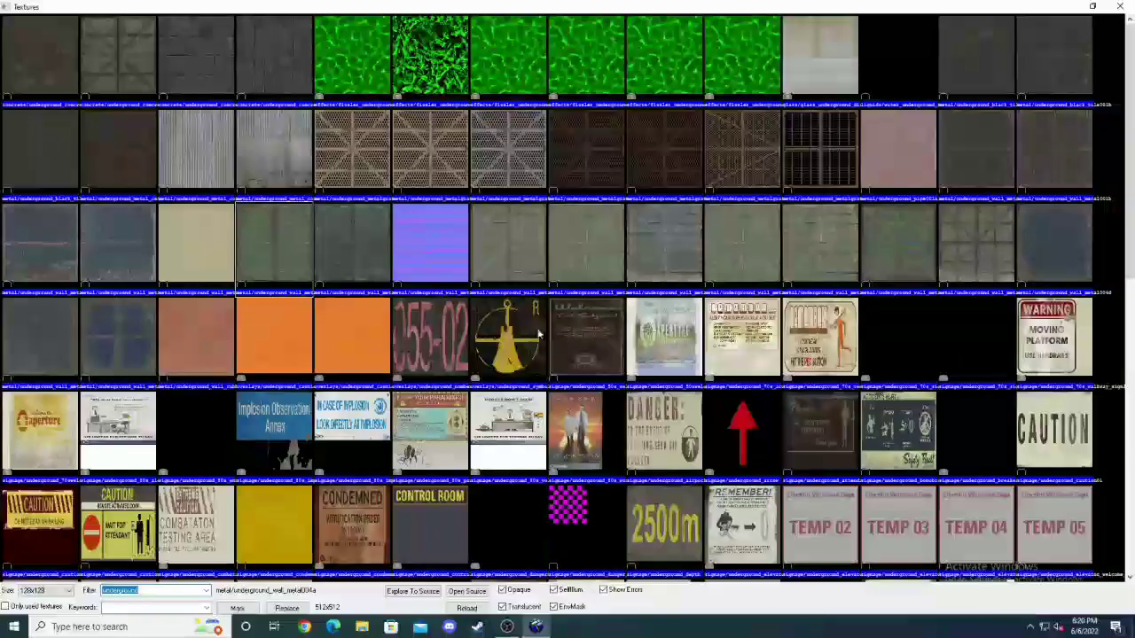
pyautogui.doubleClick(295, 254)
pyautogui.click(545, 393)
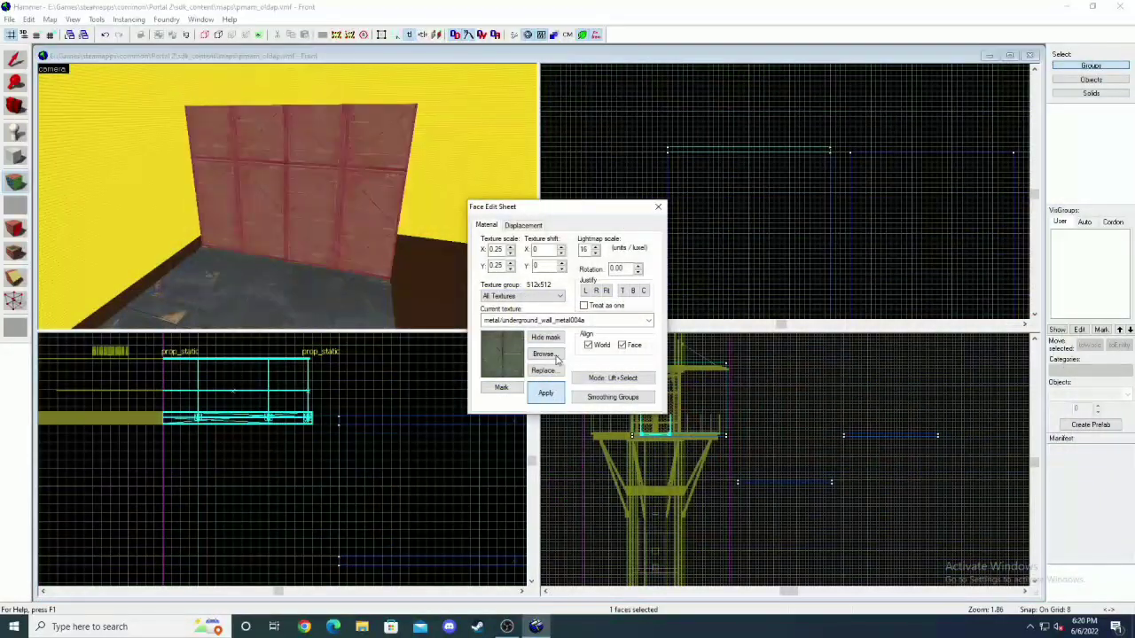
pyautogui.click(657, 207)
# - Clear the selection of the finished wall and save the map
pyautogui.press('z')
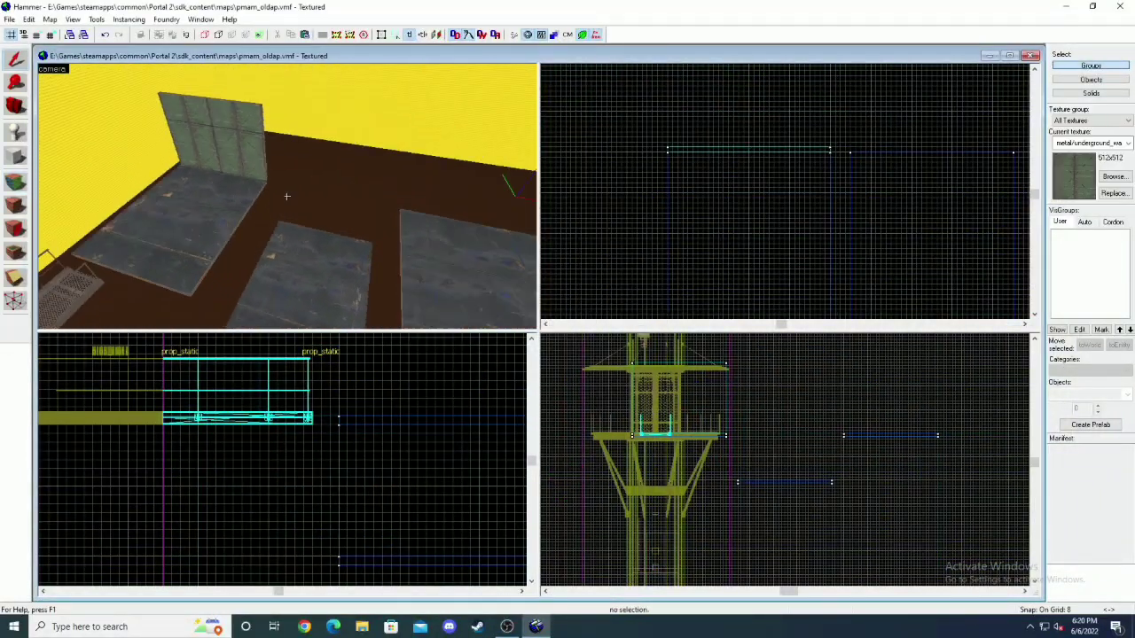
pyautogui.press('z')
pyautogui.click(211, 188)
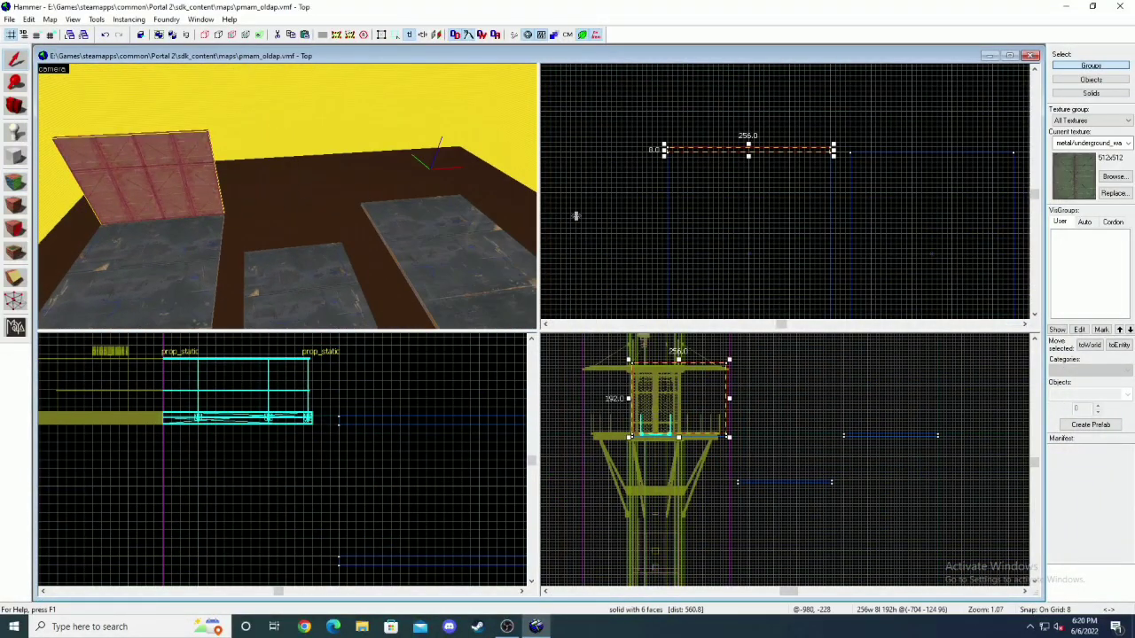
pyautogui.click(202, 128)
pyautogui.click(8, 19)
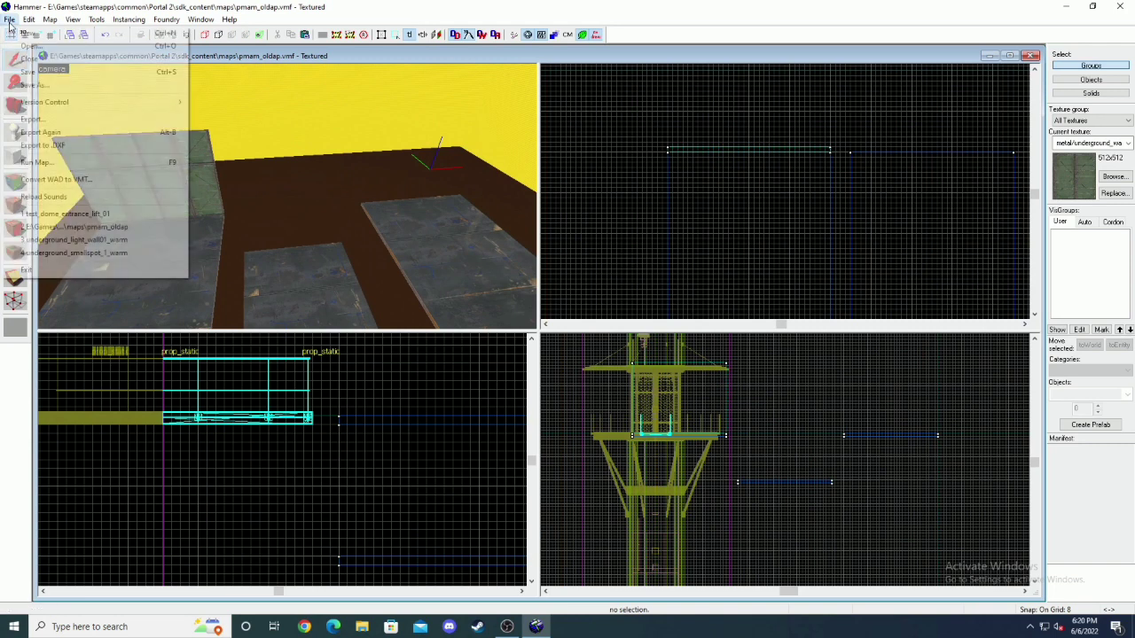
pyautogui.click(31, 73)
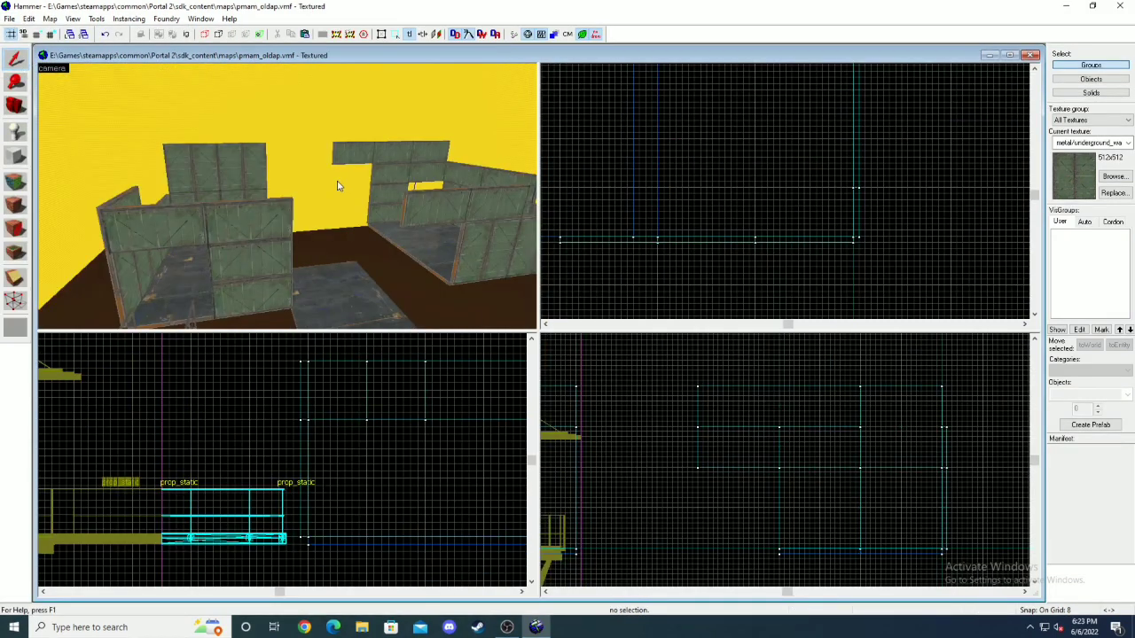
# - Place a prop_static entity on the green metal wall beside the walkway entrance to the platform
pyautogui.press('z')
pyautogui.press('w')
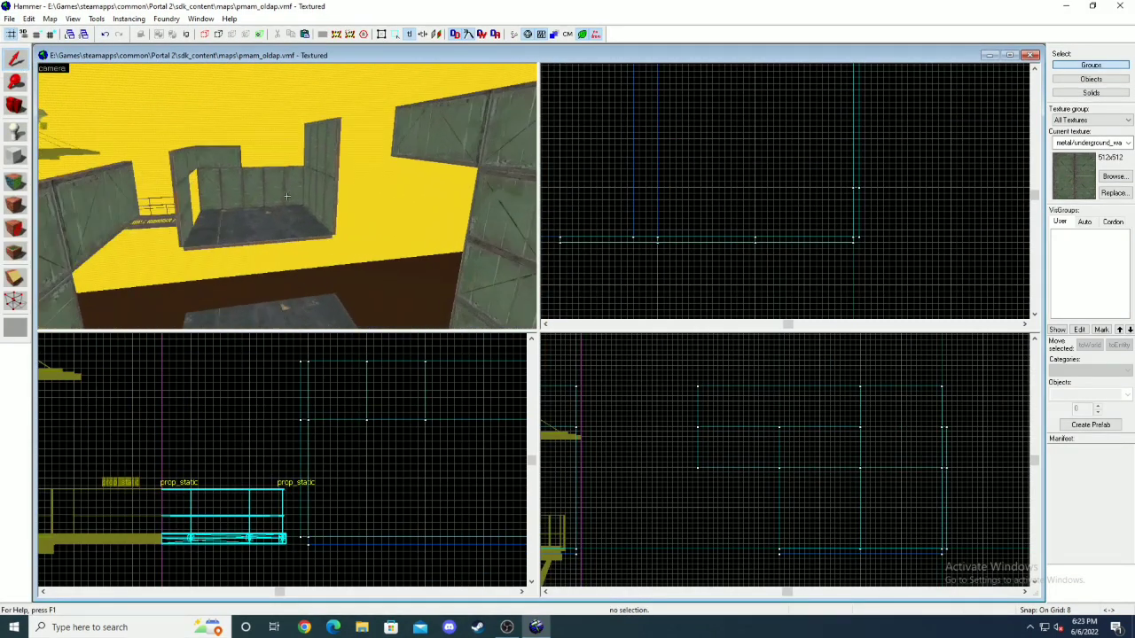
pyautogui.press('w')
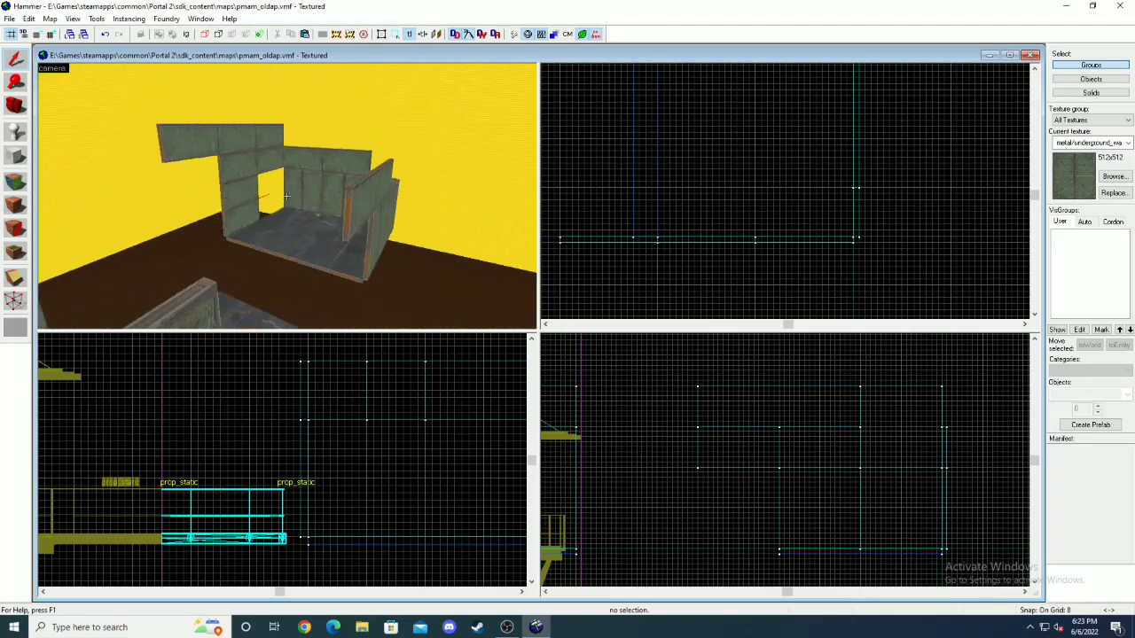
pyautogui.press('z')
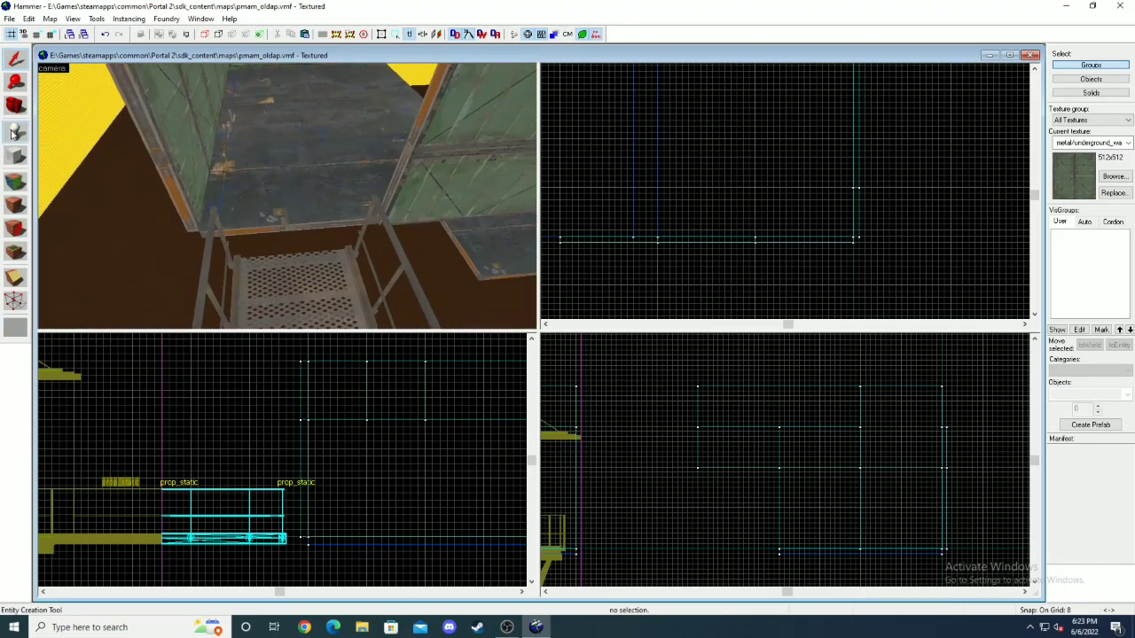
pyautogui.click(14, 131)
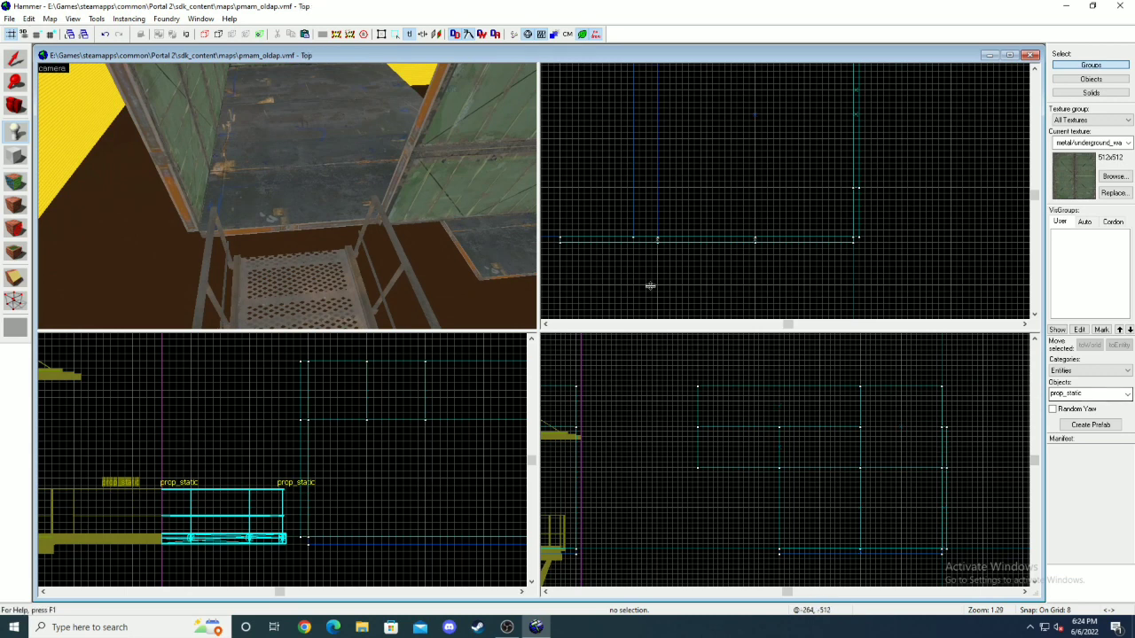
pyautogui.click(330, 203)
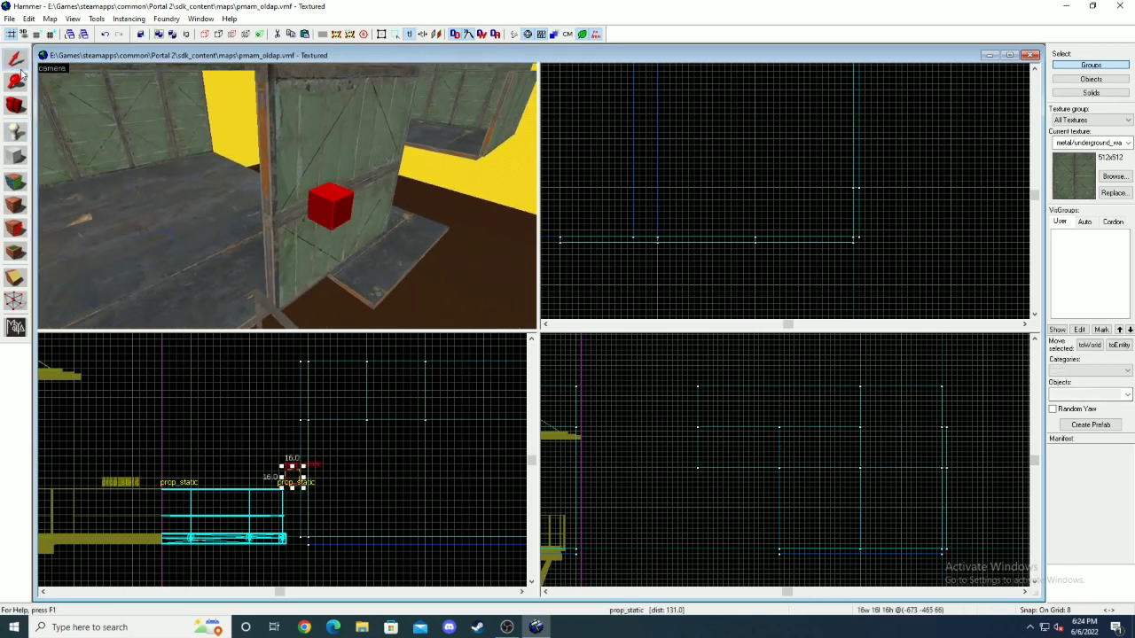
# - Assign the model props_bts/duct_128b.mdl to the prop and set its angle to Up
pyautogui.doubleClick(341, 207)
pyautogui.click(632, 275)
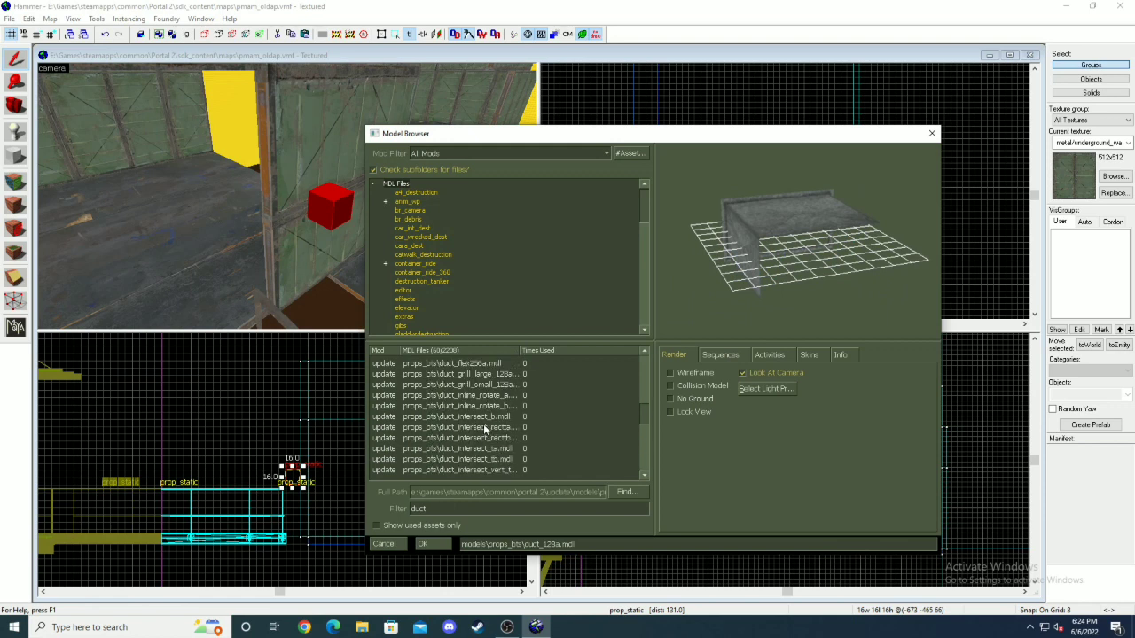
pyautogui.click(470, 374)
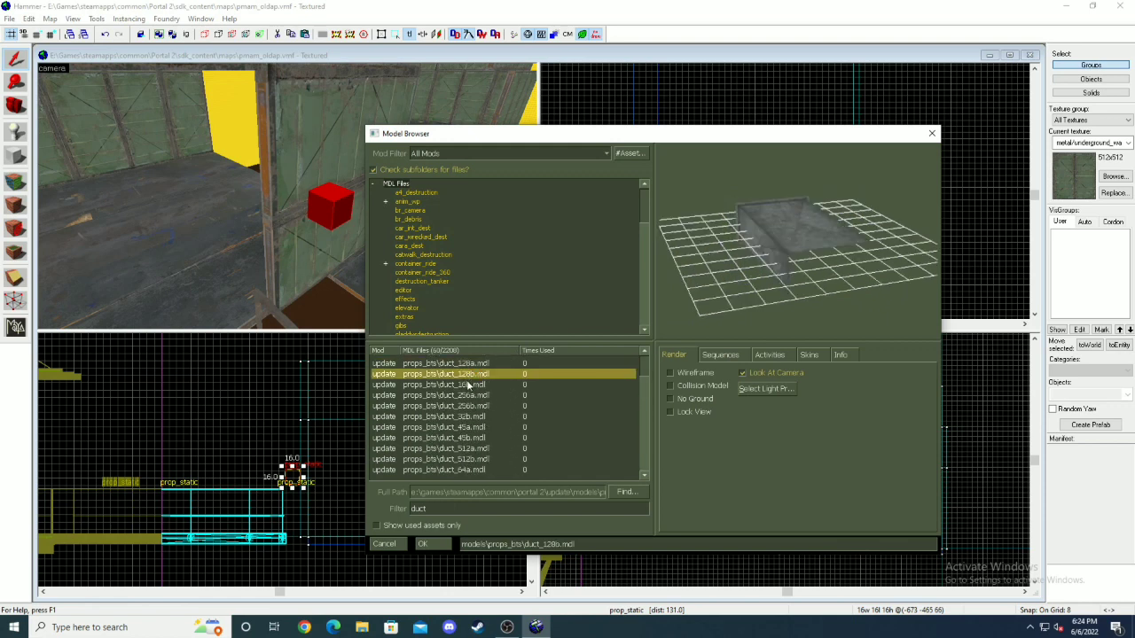
pyautogui.click(423, 544)
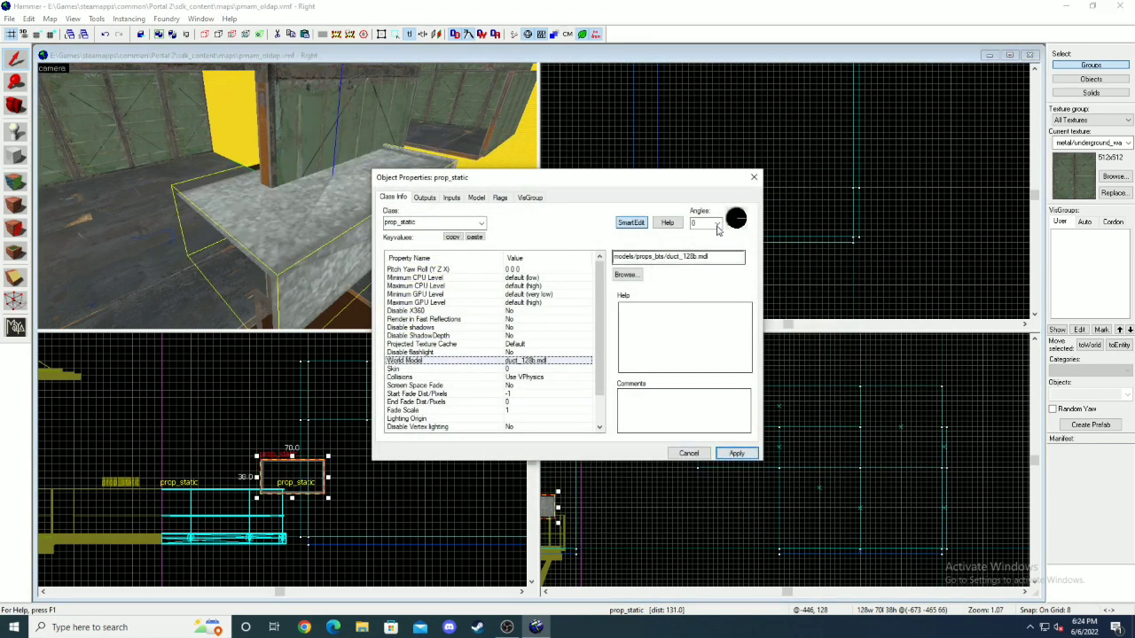
pyautogui.click(717, 223)
pyautogui.click(704, 242)
pyautogui.click(737, 453)
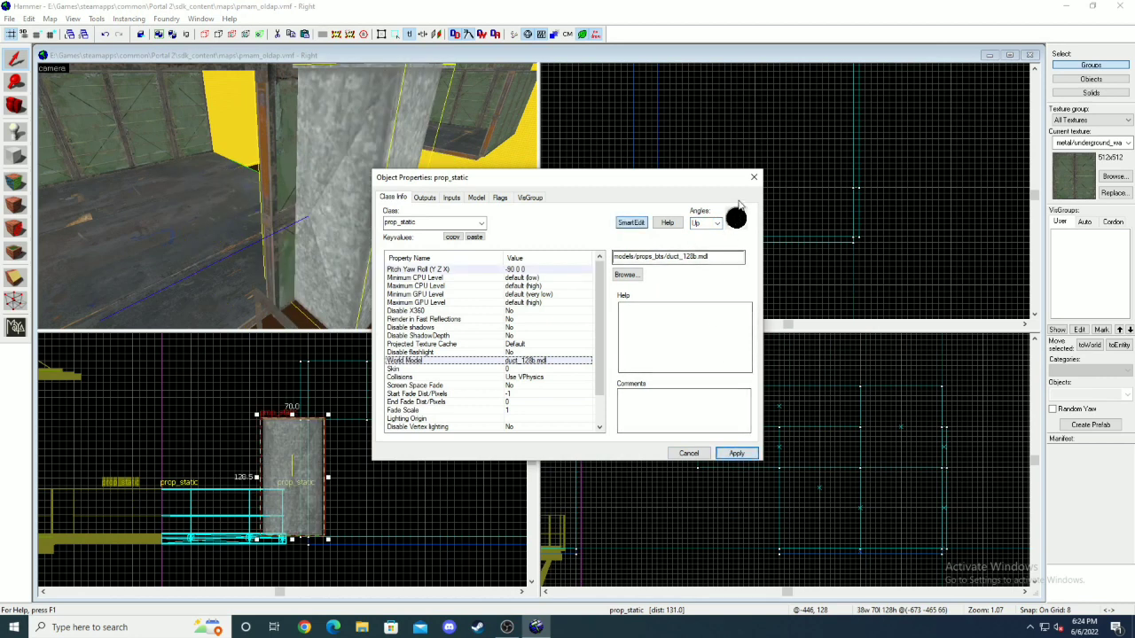
pyautogui.click(753, 177)
# - Rotate the vertical duct 90 degrees in plan, move it against the outside of the wall beside the walkway, and clear the selection
pyautogui.scroll(-4, 825, 213)
pyautogui.scroll(9, 705, 226)
pyautogui.moveTo(684, 229); pyautogui.dragTo(724, 236)
pyautogui.moveTo(682, 287); pyautogui.dragTo(671, 182)
pyautogui.scroll(8, 672, 237)
pyautogui.scroll(-6, 729, 211)
pyautogui.scroll(-2, 729, 211)
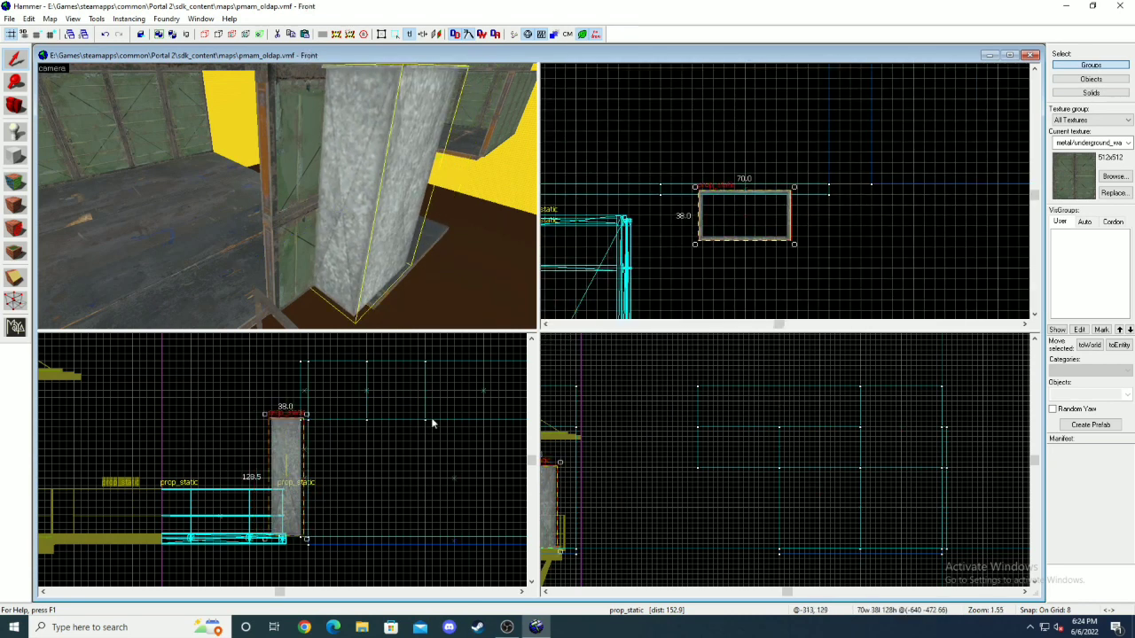
pyautogui.scroll(2, 286, 483)
pyautogui.click(228, 416)
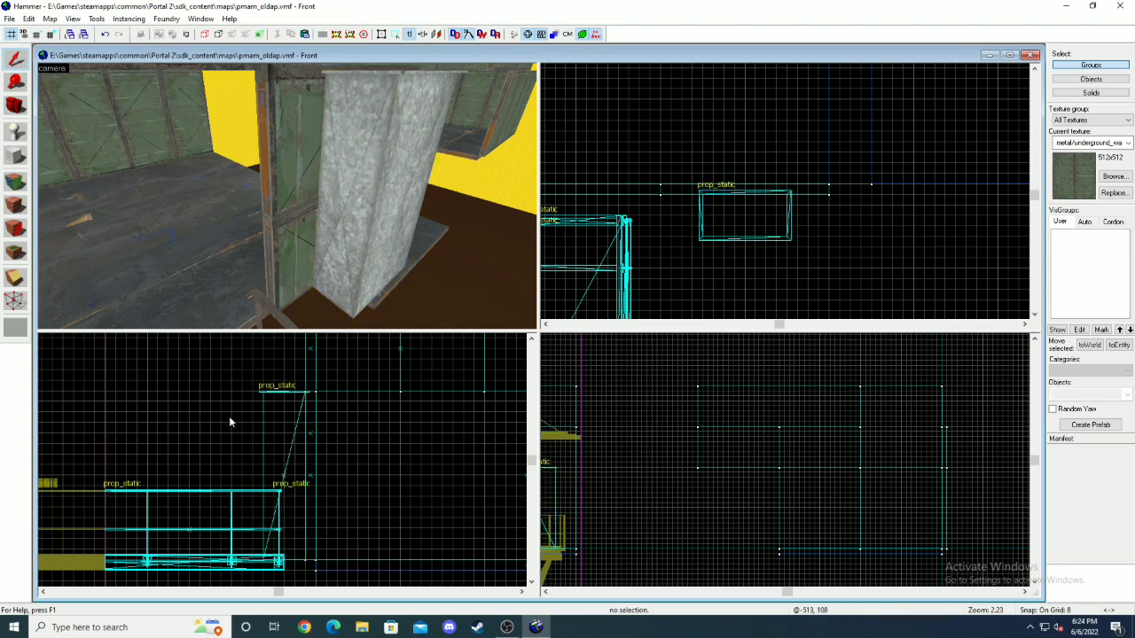
# - Select the vertical duct piece standing beside the walkway entrance
pyautogui.press('z')
pyautogui.press('w')
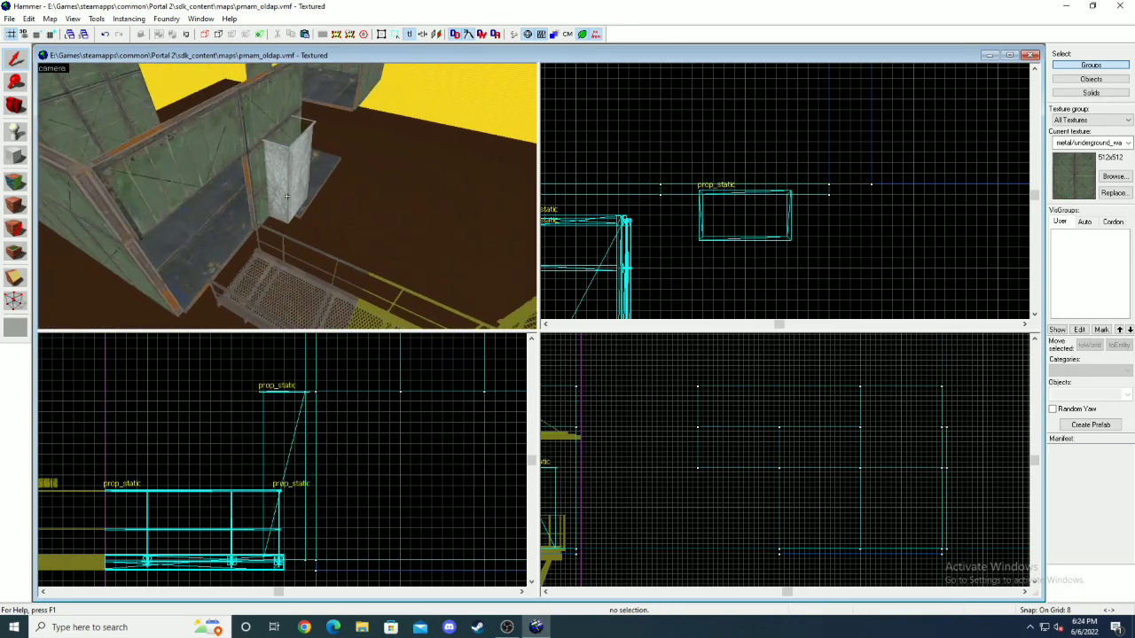
pyautogui.press('z')
pyautogui.click(287, 200)
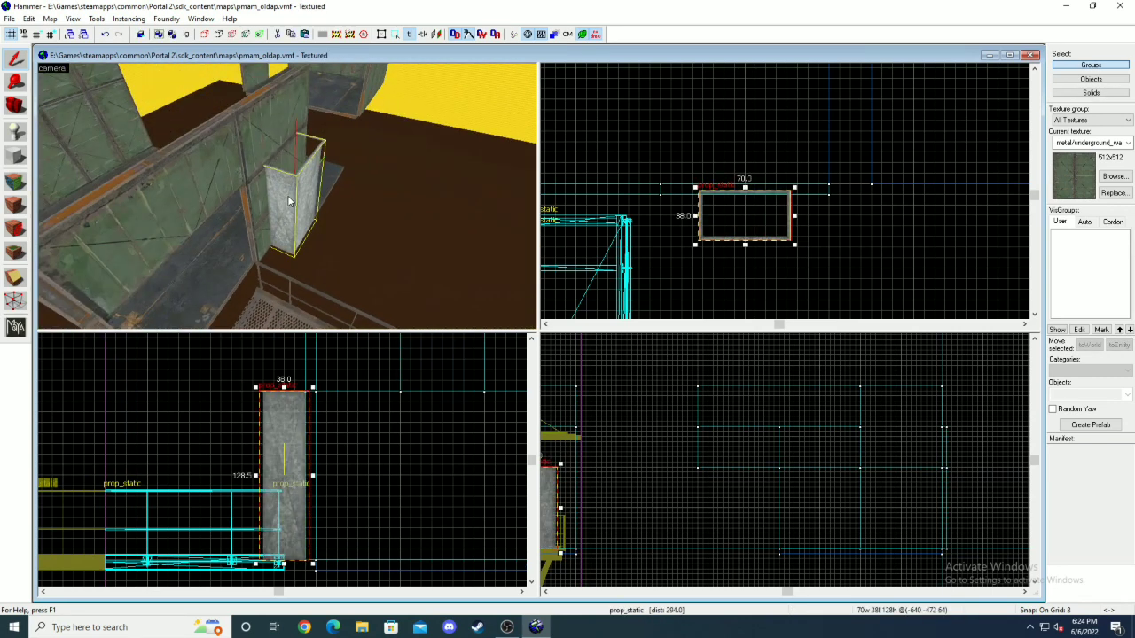
# - Place a new prop_static entity on the platform beside the vertical duct
pyautogui.press('w')
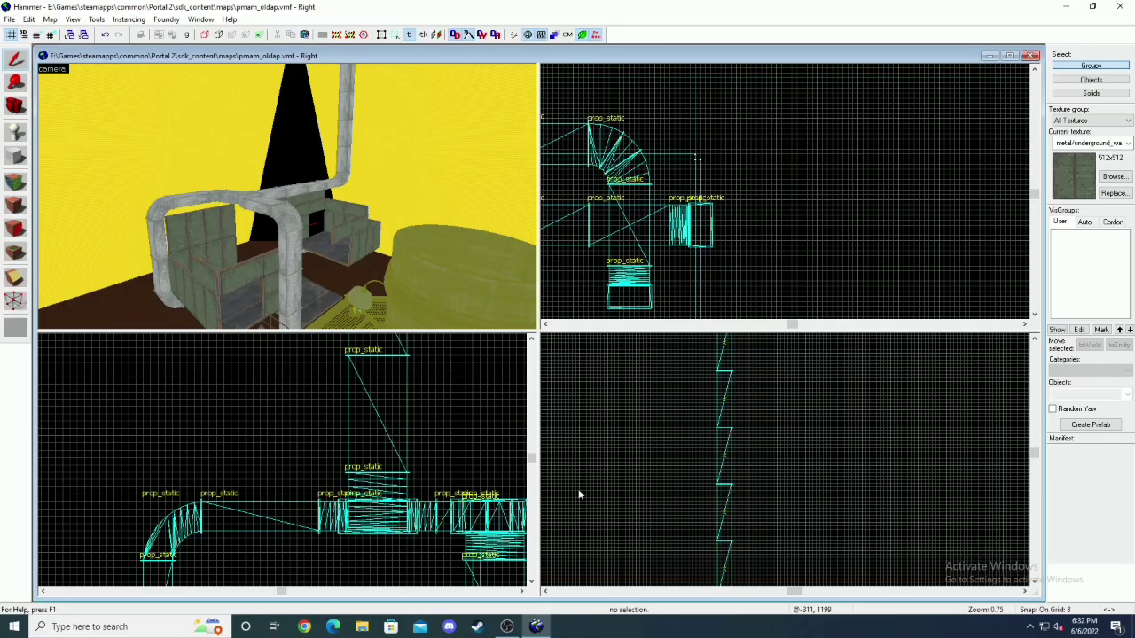
pyautogui.press('w')
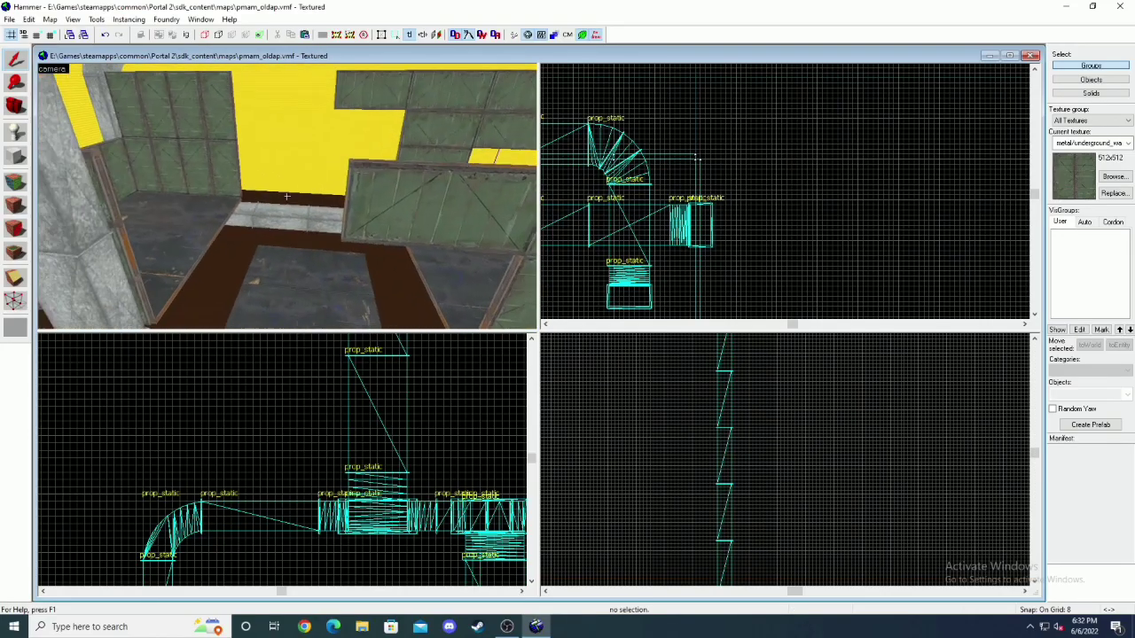
pyautogui.press('z')
pyautogui.click(16, 133)
pyautogui.click(141, 211)
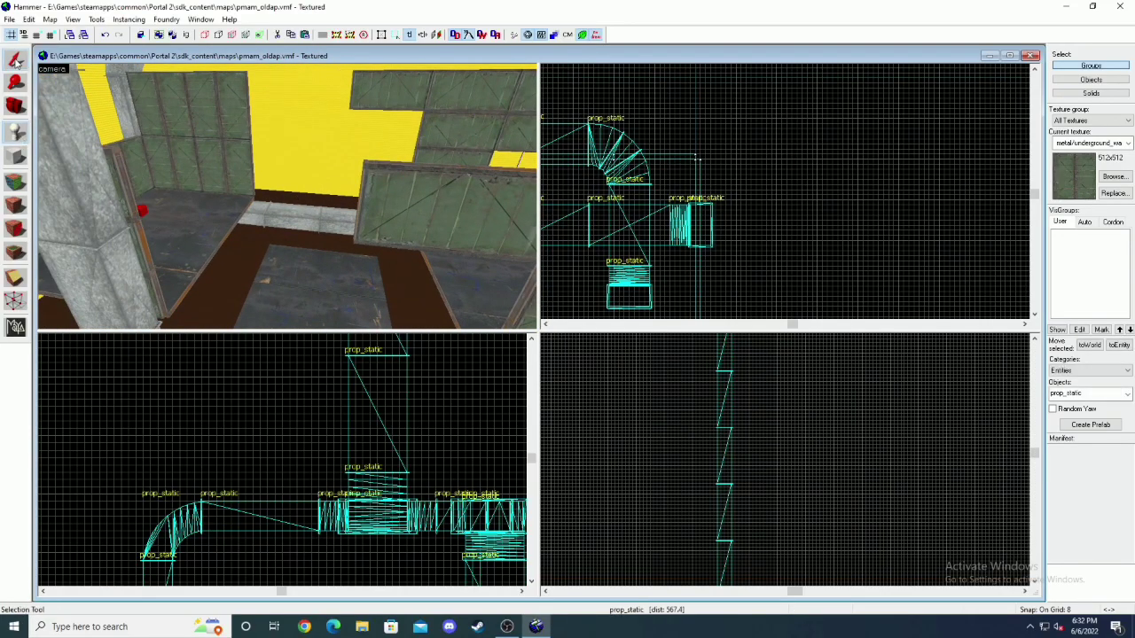
# - Assign the model anim_wp/framework/squarebeam_off_2x2.mdl to the new prop, filtering the models by "frame"
pyautogui.doubleClick(145, 212)
pyautogui.click(634, 274)
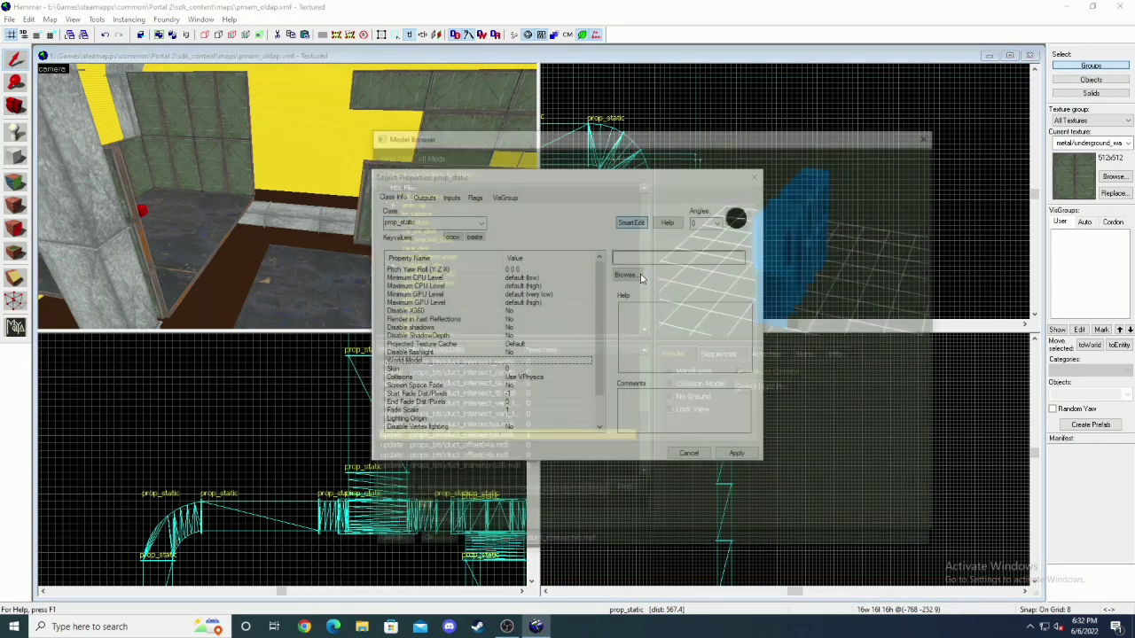
pyautogui.click(493, 441)
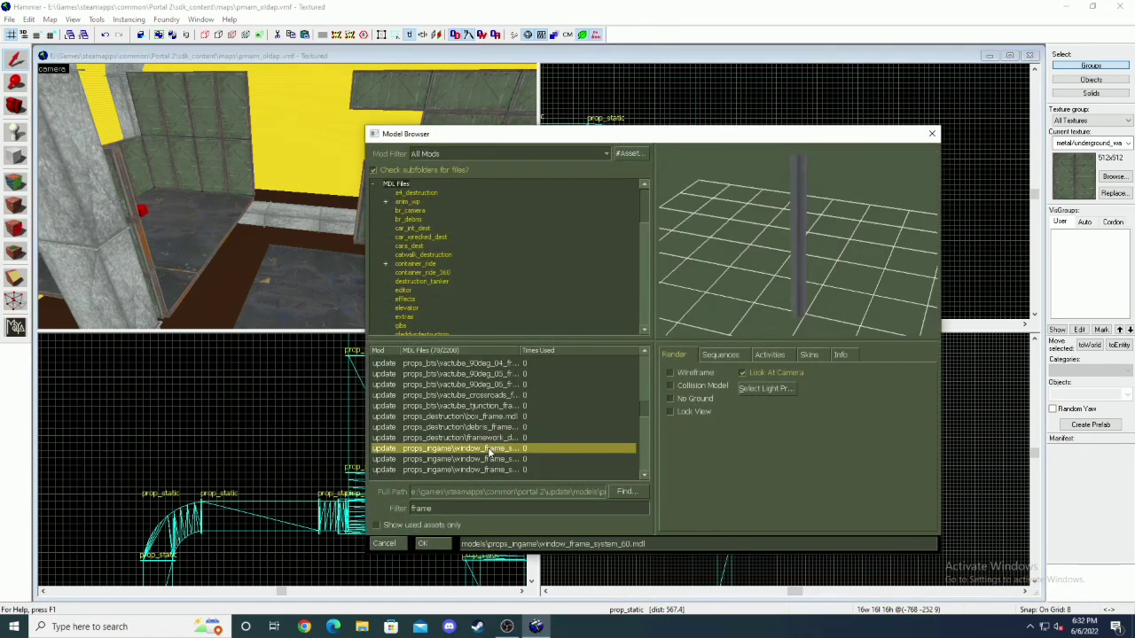
pyautogui.scroll(5, 482, 435)
pyautogui.click(473, 429)
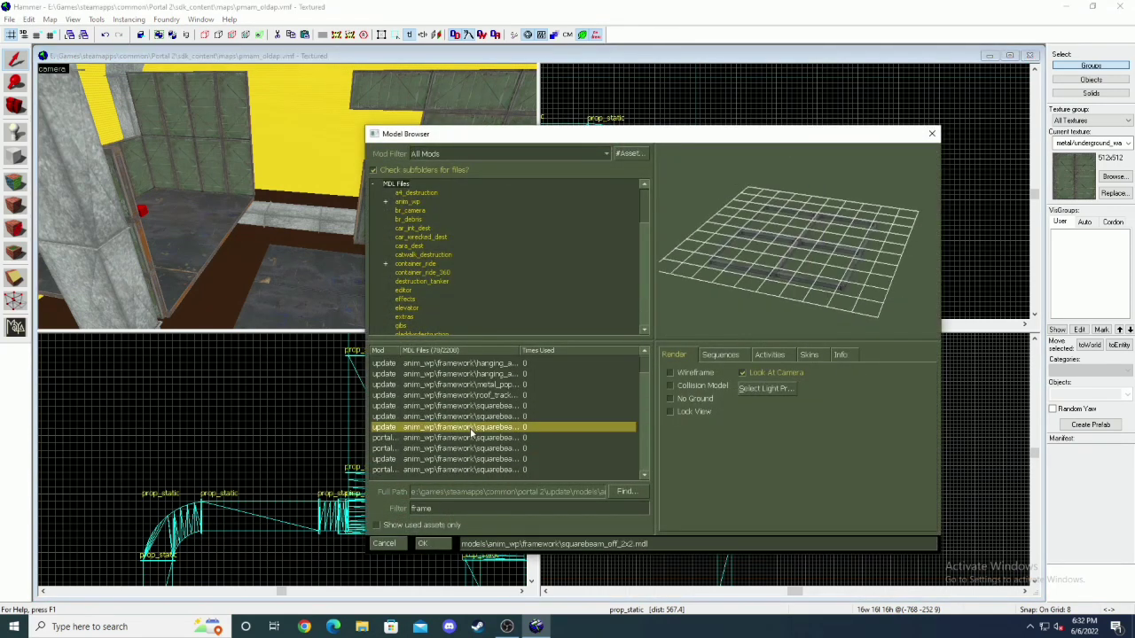
pyautogui.click(434, 545)
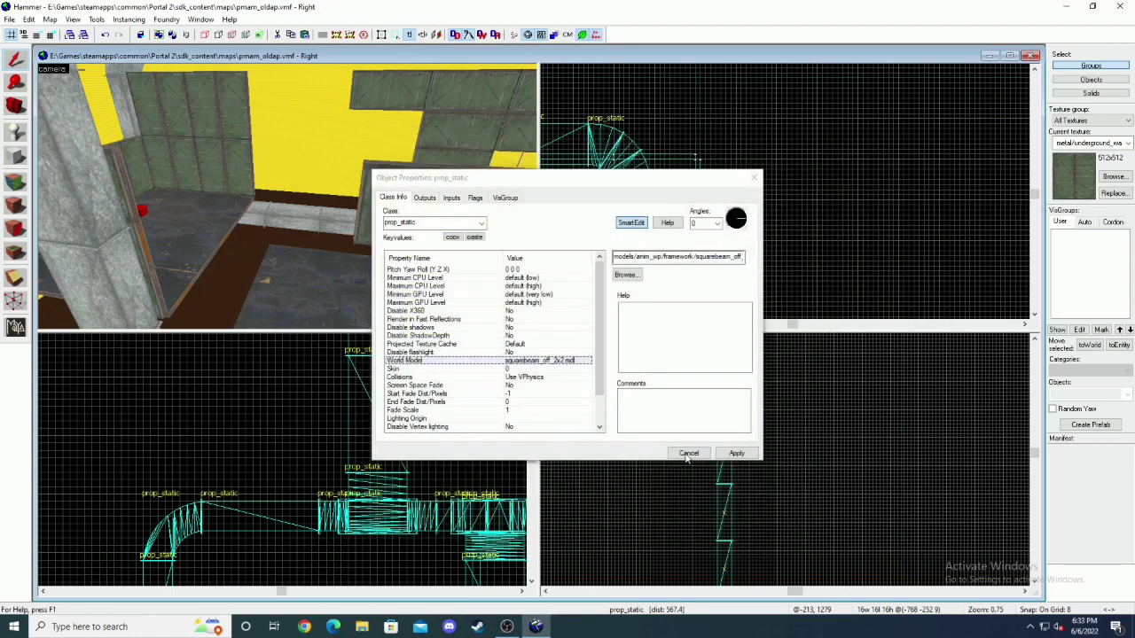
# - Set the beam frame's skin to 1 and turn the frame upright
pyautogui.click(403, 369)
pyautogui.write('2')
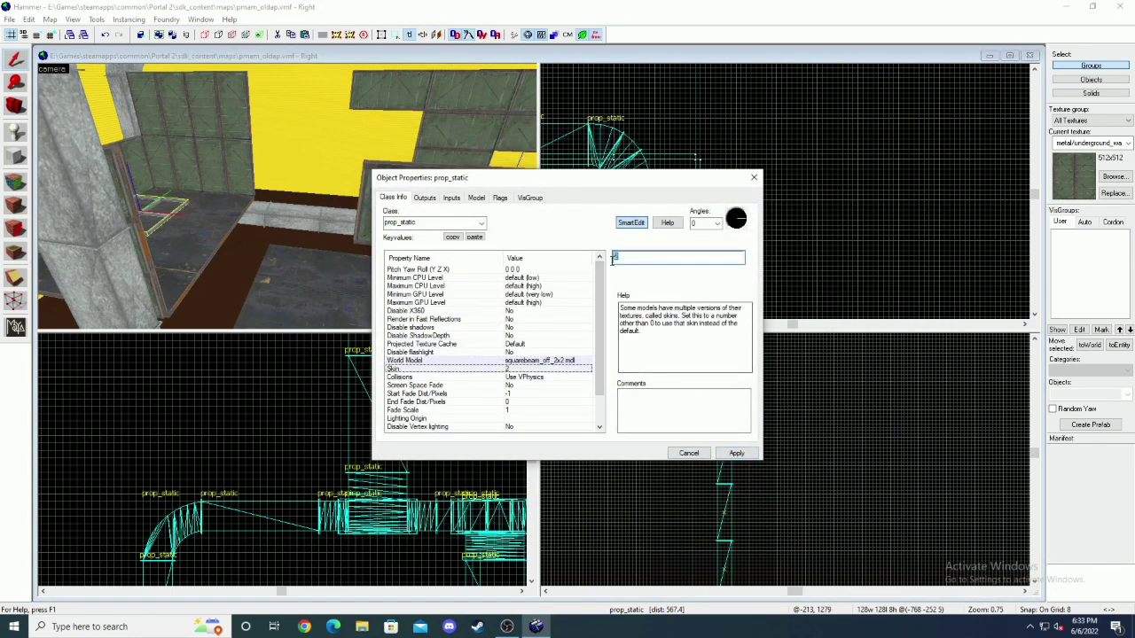
pyautogui.click(735, 453)
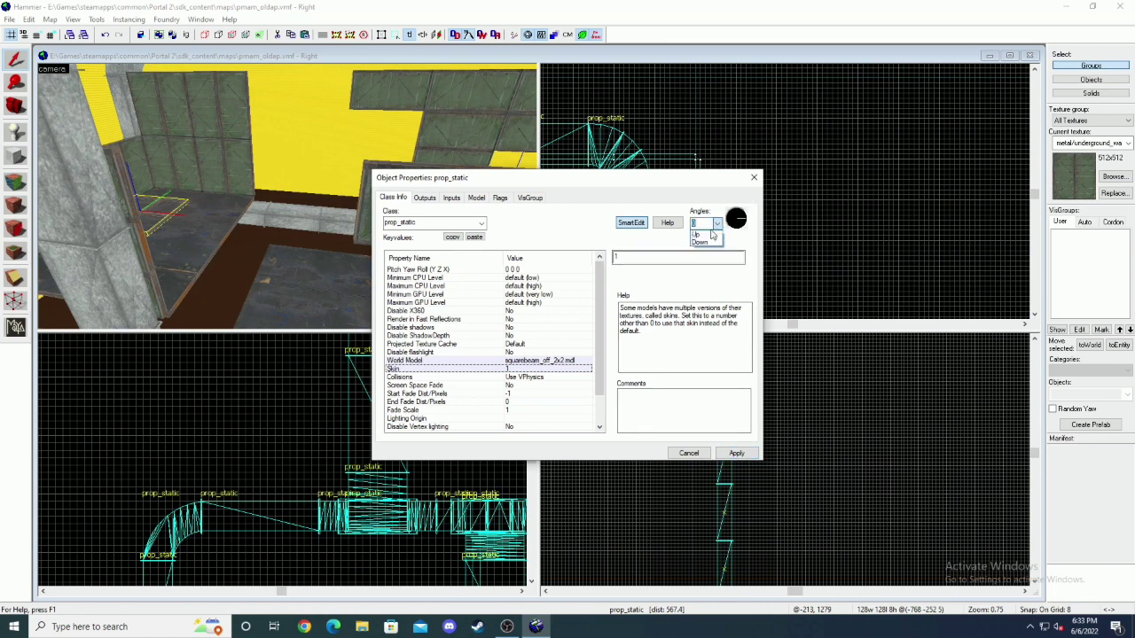
pyautogui.click(753, 178)
# - Rotate the beam frame 90 degrees in plan and move it flush with the wall edge at the open side of the platforms
pyautogui.scroll(7, 590, 215)
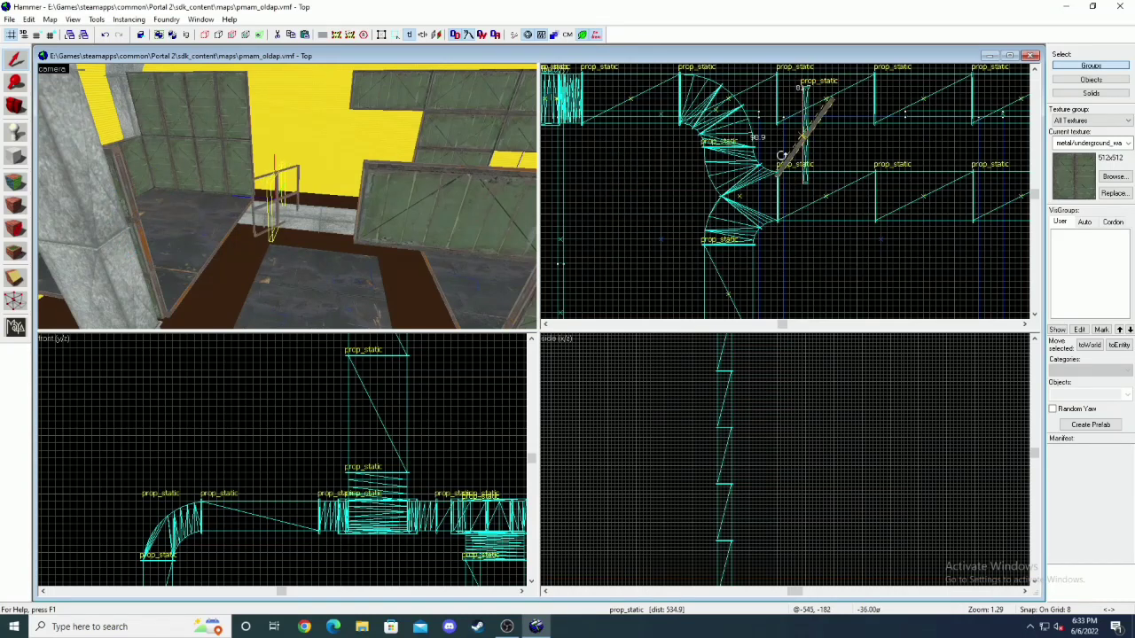
pyautogui.scroll(7, 781, 156)
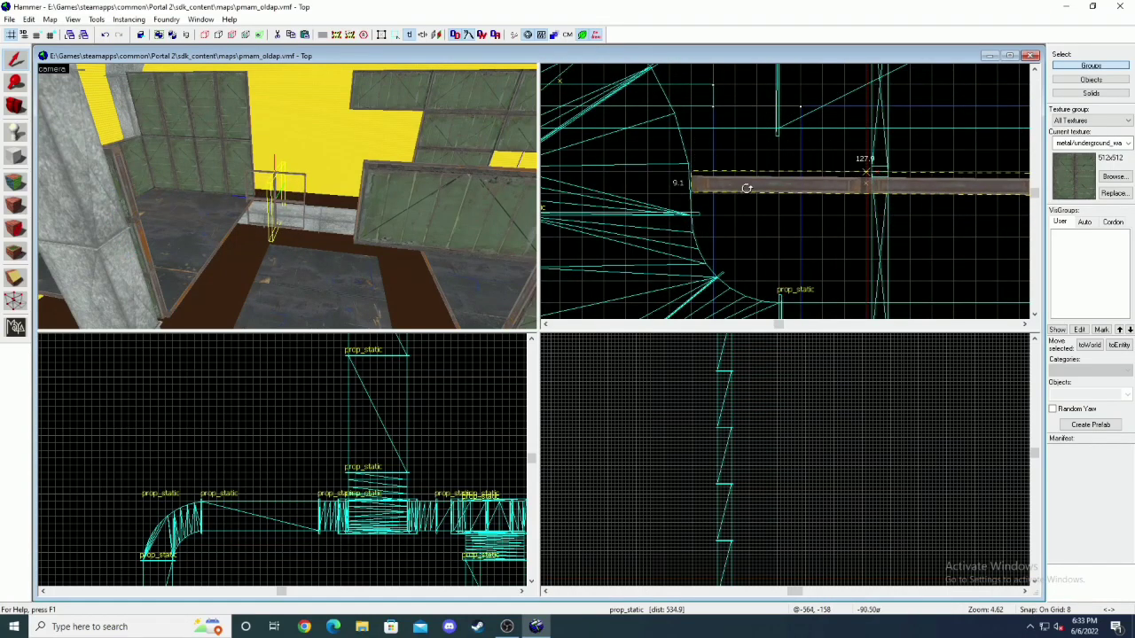
pyautogui.scroll(-7, 750, 412)
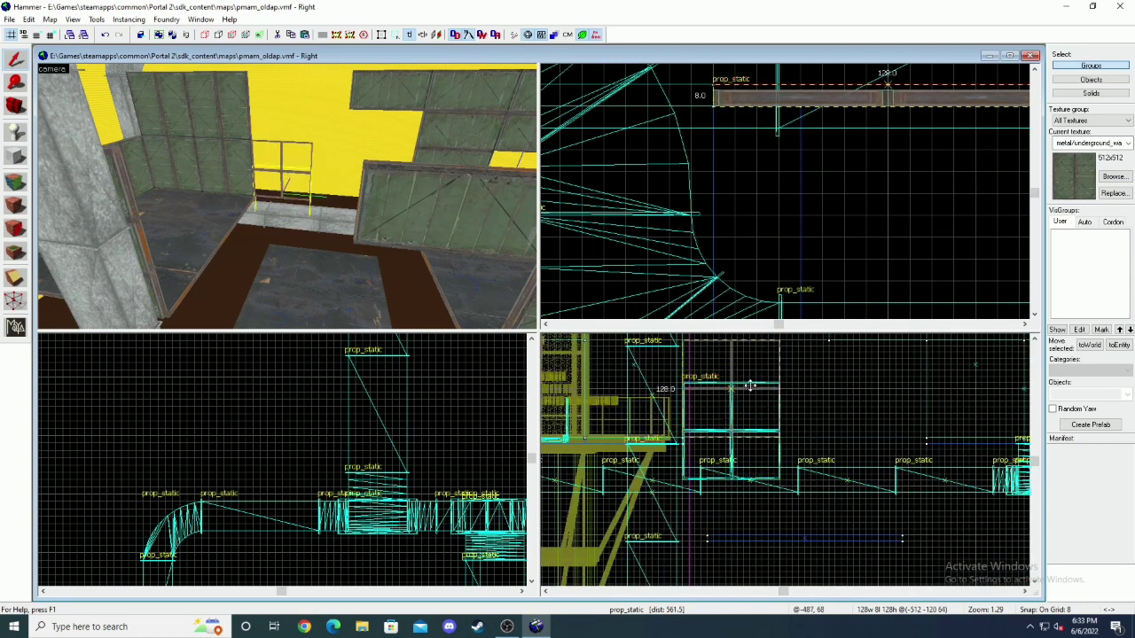
pyautogui.press('z')
pyautogui.press('w')
pyautogui.press('s')
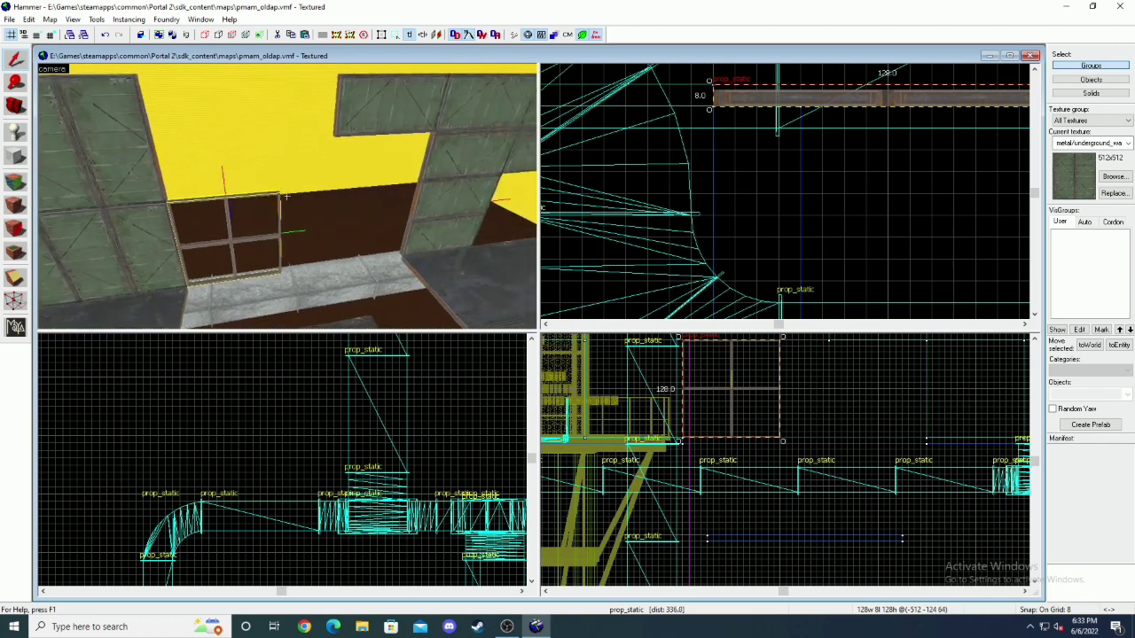
pyautogui.press('z')
# - Move the beam frame across the gap to the underside of the overhanging wall panel and nudge it into position
pyautogui.scroll(-4, 661, 499)
pyautogui.scroll(3, 704, 446)
pyautogui.moveTo(707, 444); pyautogui.dragTo(779, 396)
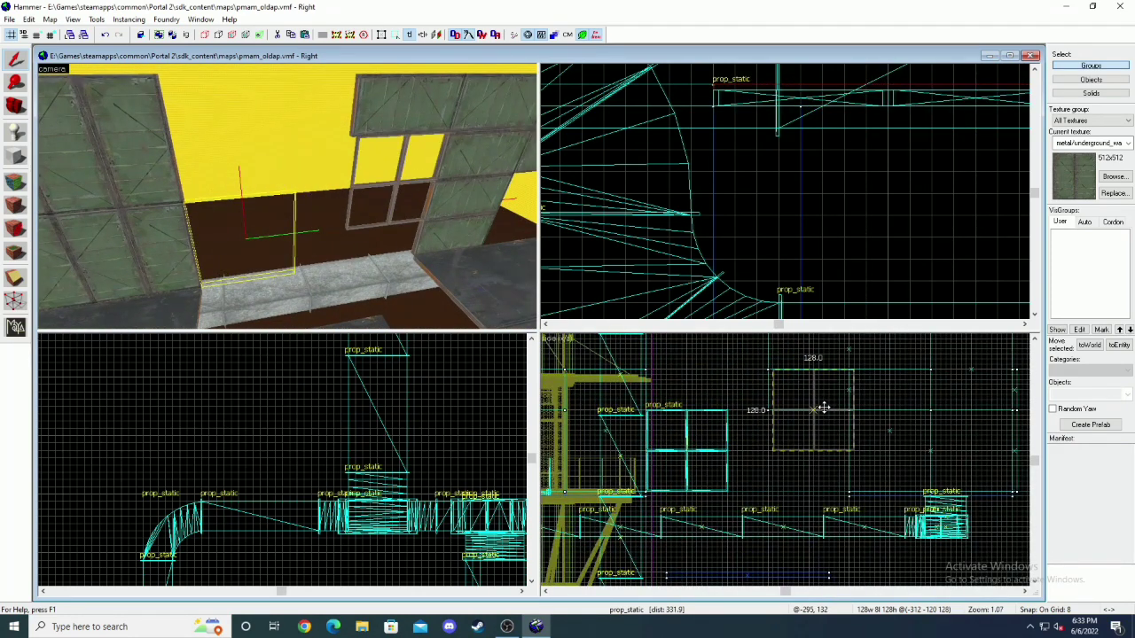
pyautogui.press('Left')
pyautogui.press('Left')
pyautogui.press('Left')
pyautogui.press('Left')
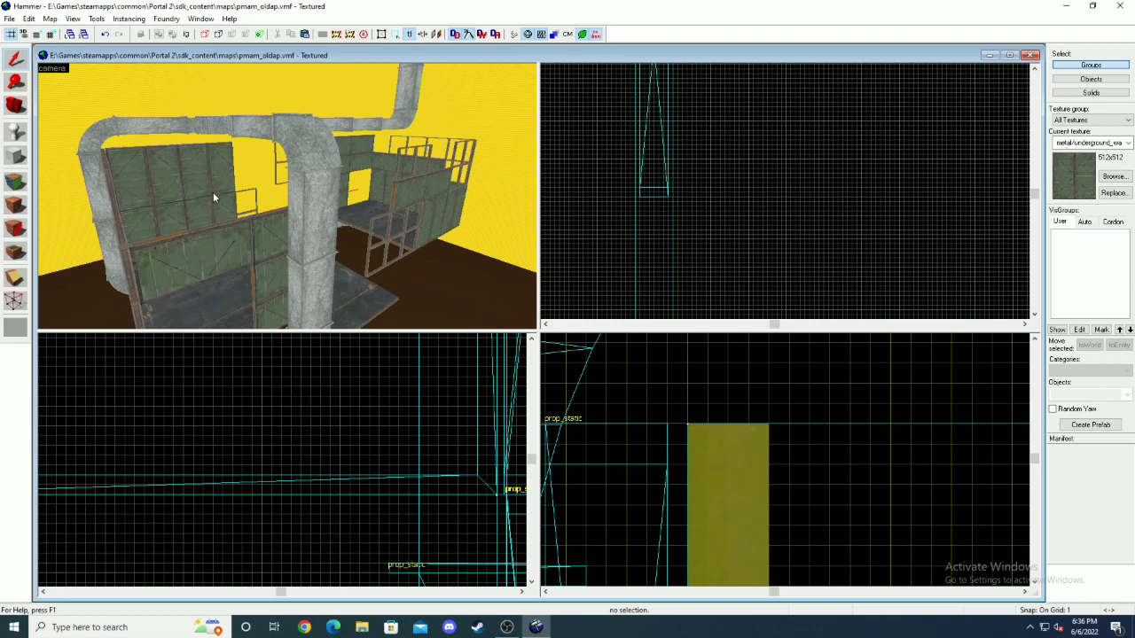
# - Select the inner and outer faces of the two upper wall panels that meet at the corner above the walkway doorway
pyautogui.press('z')
pyautogui.press('w')
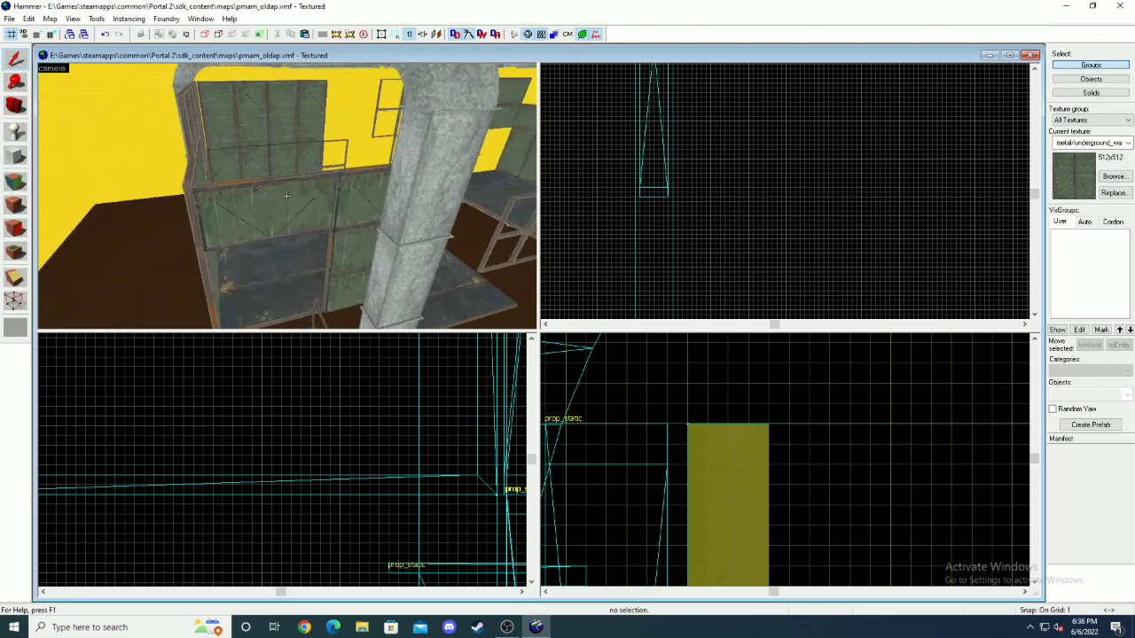
pyautogui.press('s')
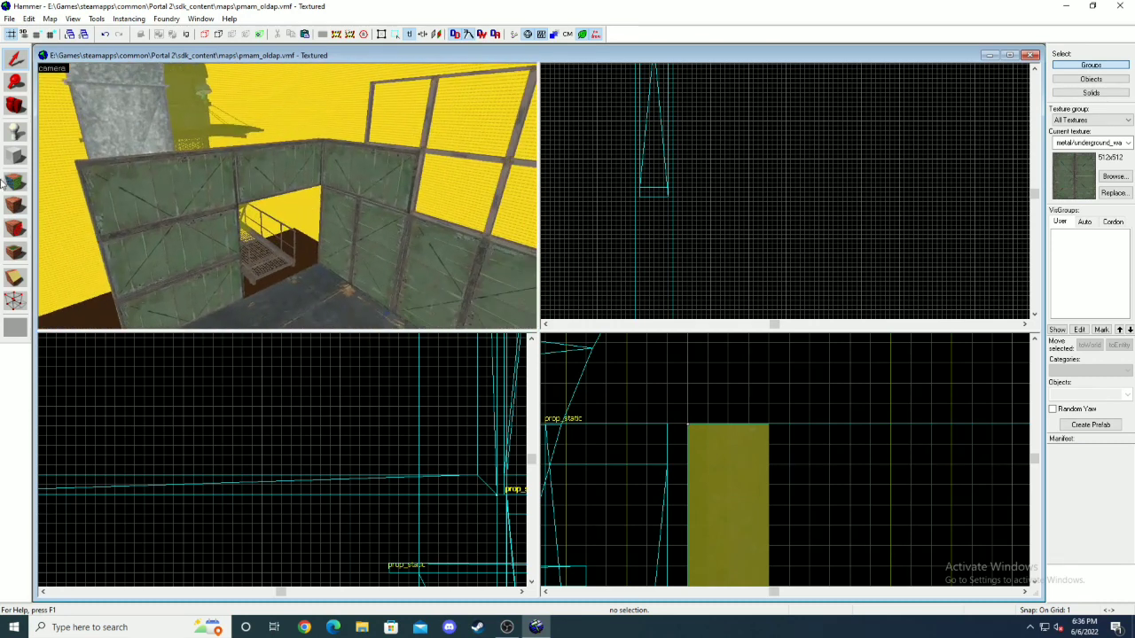
pyautogui.click(15, 181)
pyautogui.click(259, 180)
pyautogui.press('z')
pyautogui.press('s')
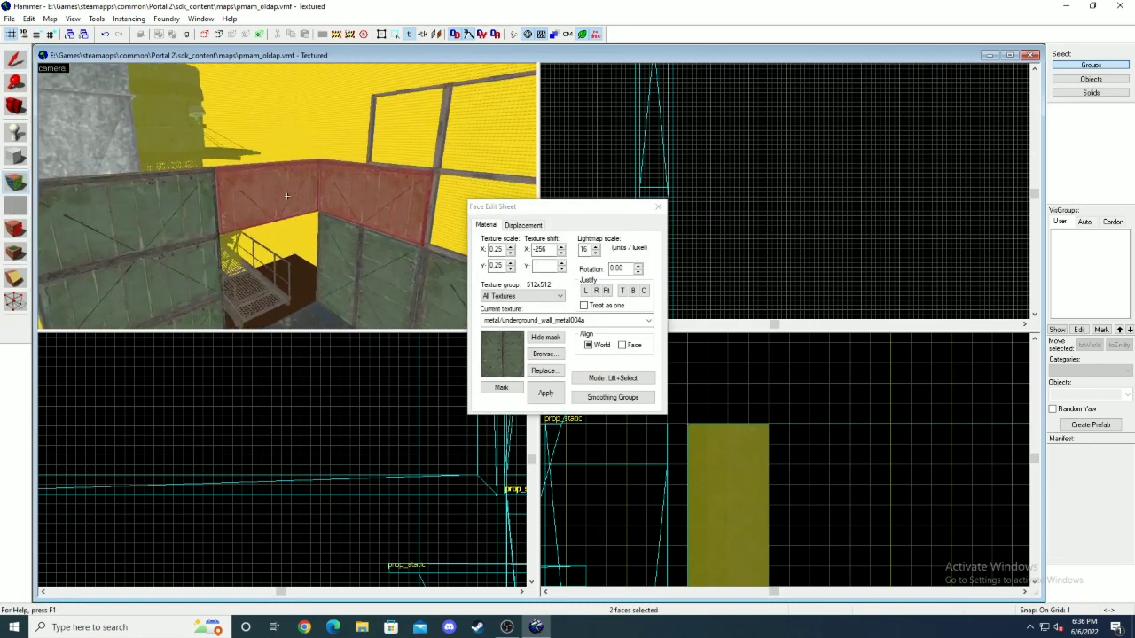
pyautogui.press('z')
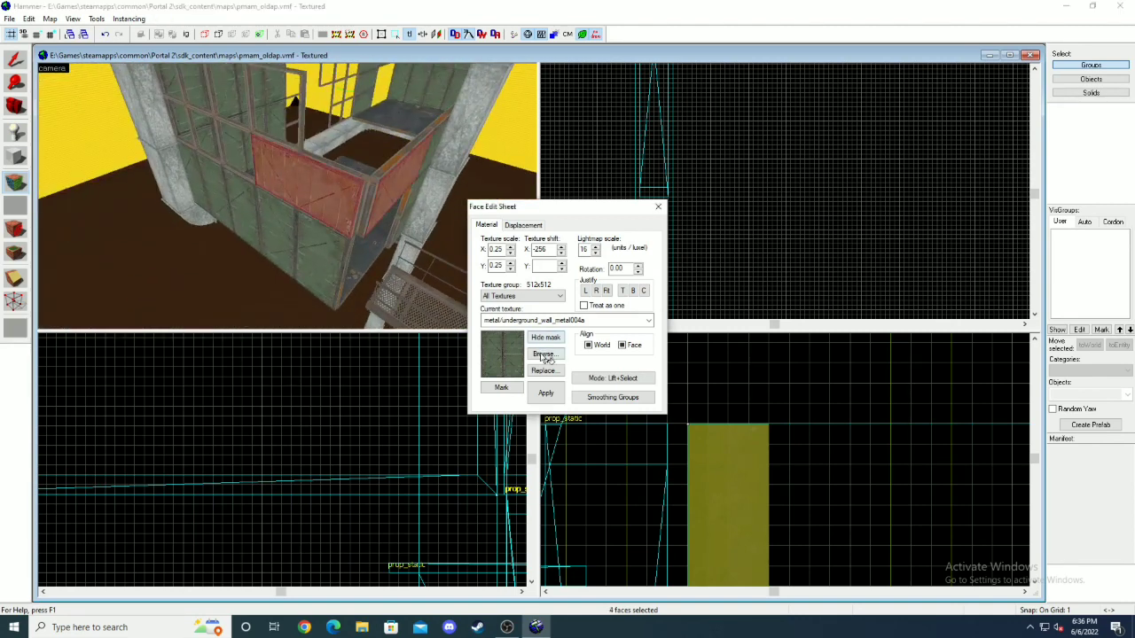
# - Apply the metal/underground_wall_metal004b texture to the selected faces and set their X and Y texture shift to 0
pyautogui.click(543, 355)
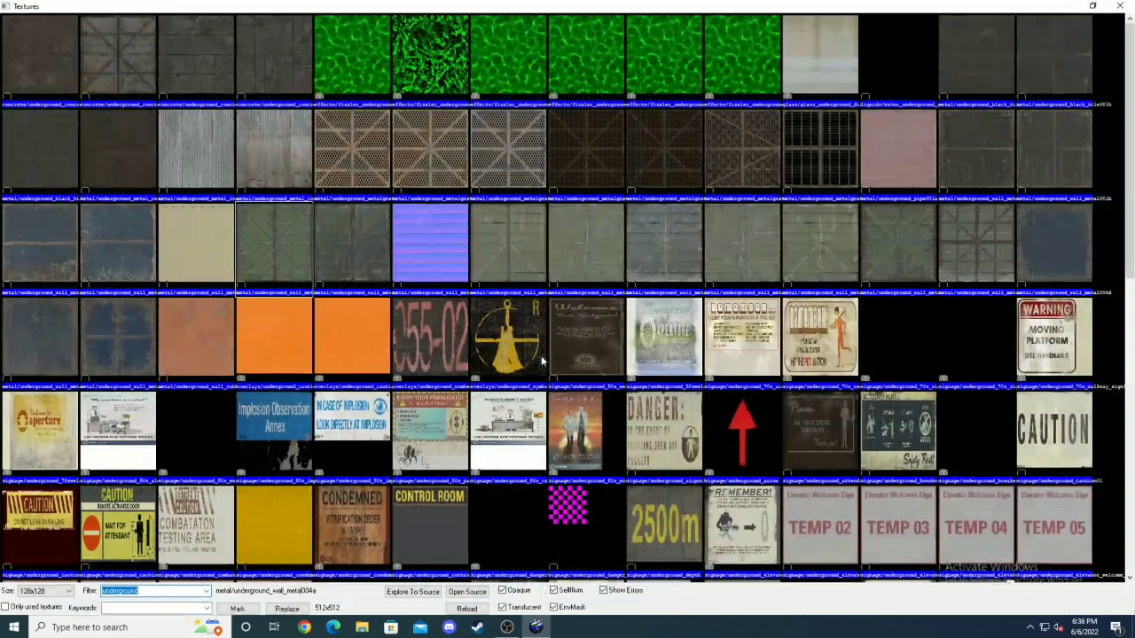
pyautogui.doubleClick(589, 268)
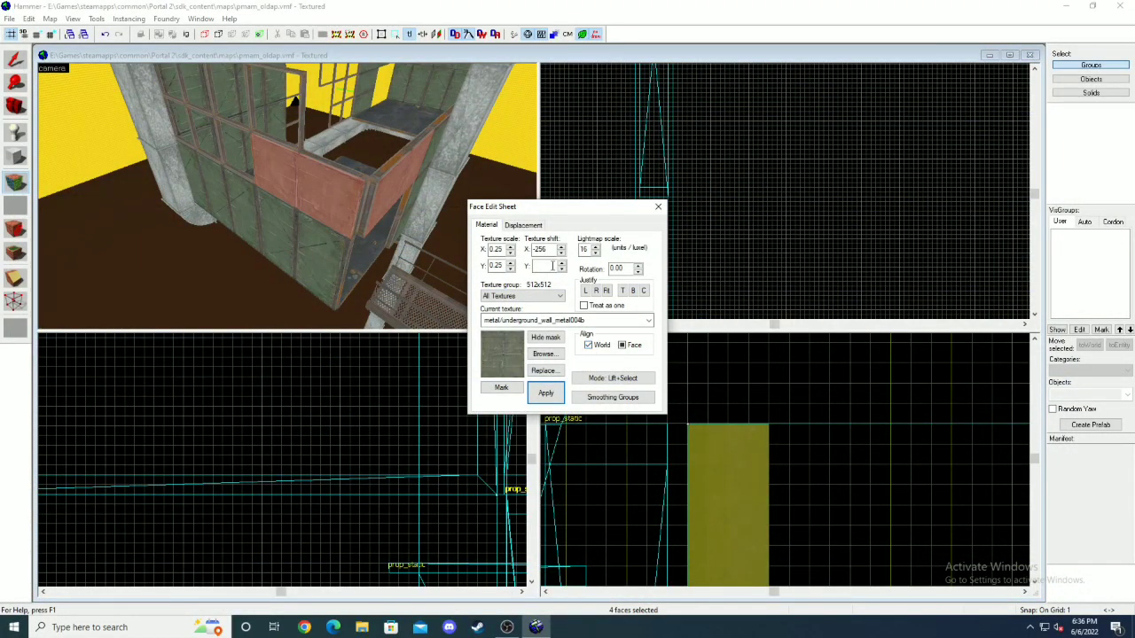
pyautogui.click(538, 397)
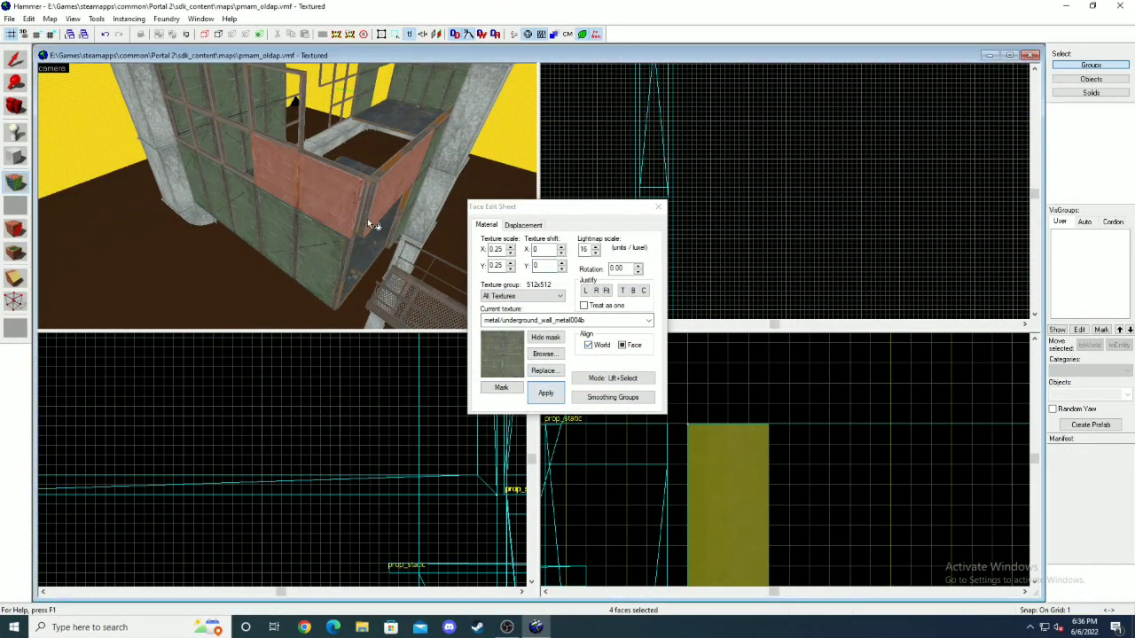
# - Set the texture rotation of the selected upper wall panel faces at the doorway corner to 90
pyautogui.press('z')
pyautogui.press('w')
pyautogui.press('d')
pyautogui.press('z')
pyautogui.moveTo(627, 267); pyautogui.dragTo(598, 276)
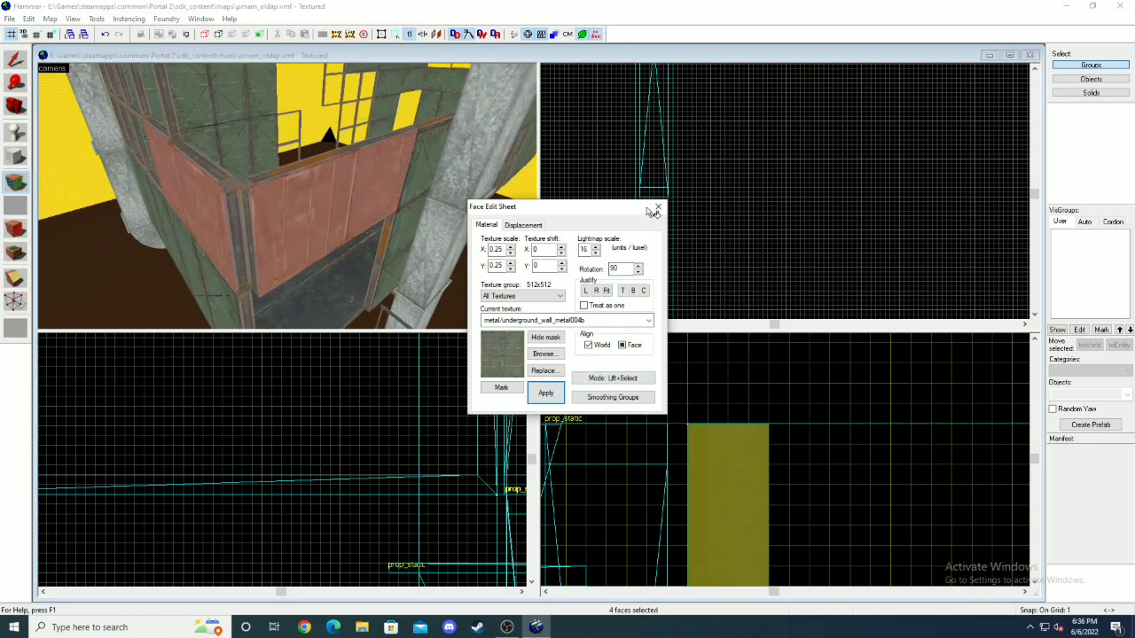
pyautogui.click(657, 208)
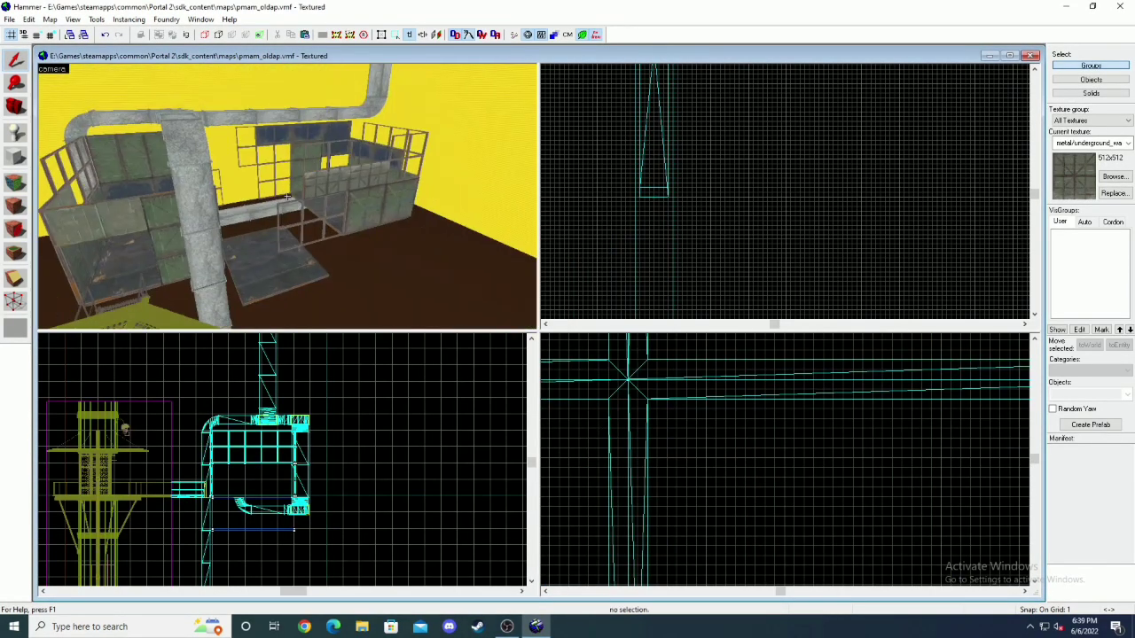
# - Change the world model of the beam frame beside the platform gap to props_underground/frame_128_01.mdl, filtering the models by "frame"
pyautogui.press('d')
pyautogui.press('w')
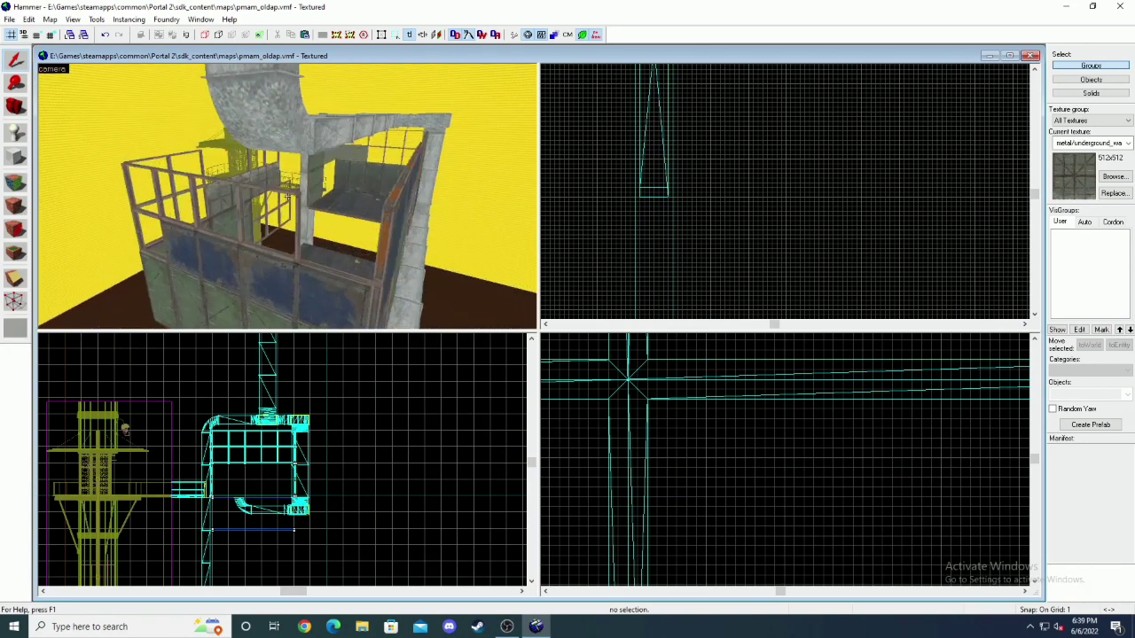
pyautogui.click(282, 211)
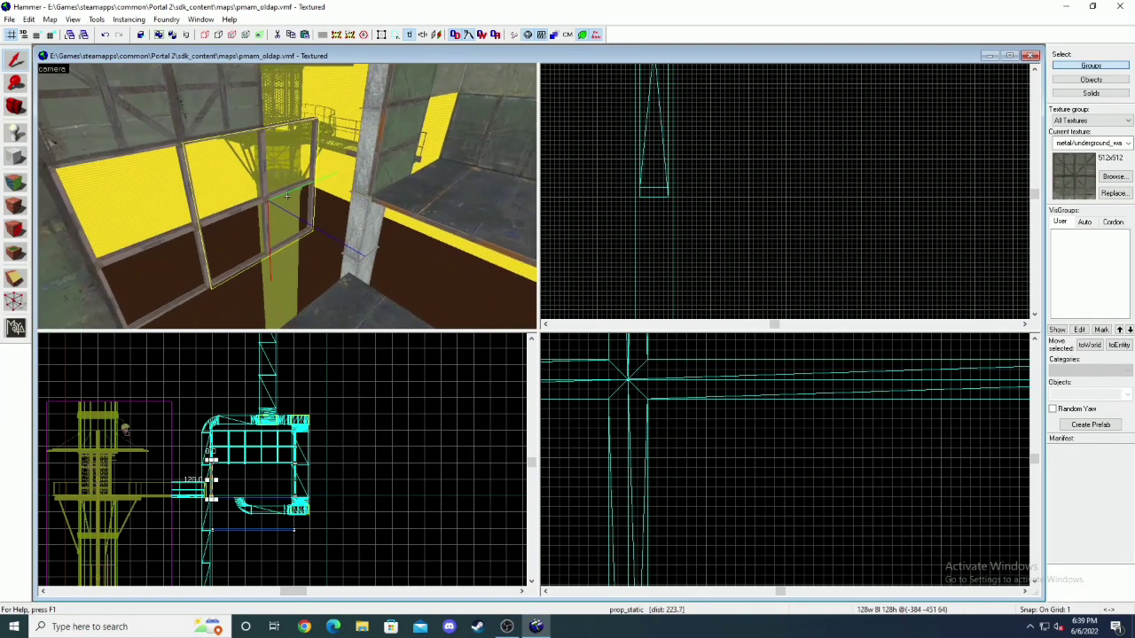
pyautogui.press('d')
pyautogui.doubleClick(210, 189)
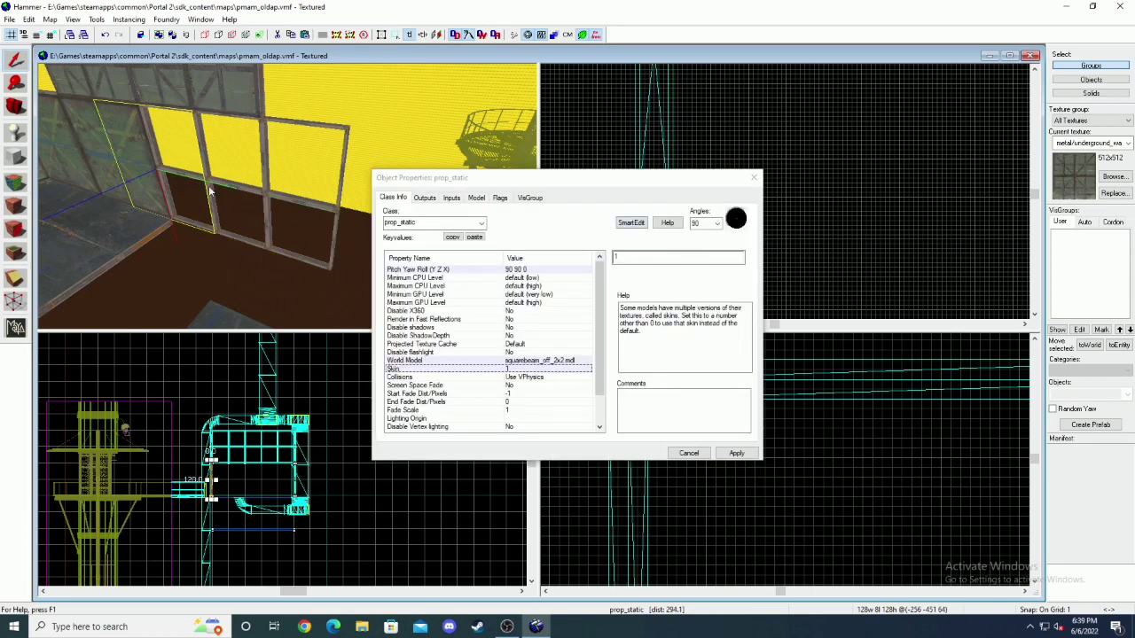
pyautogui.click(574, 361)
pyautogui.click(626, 280)
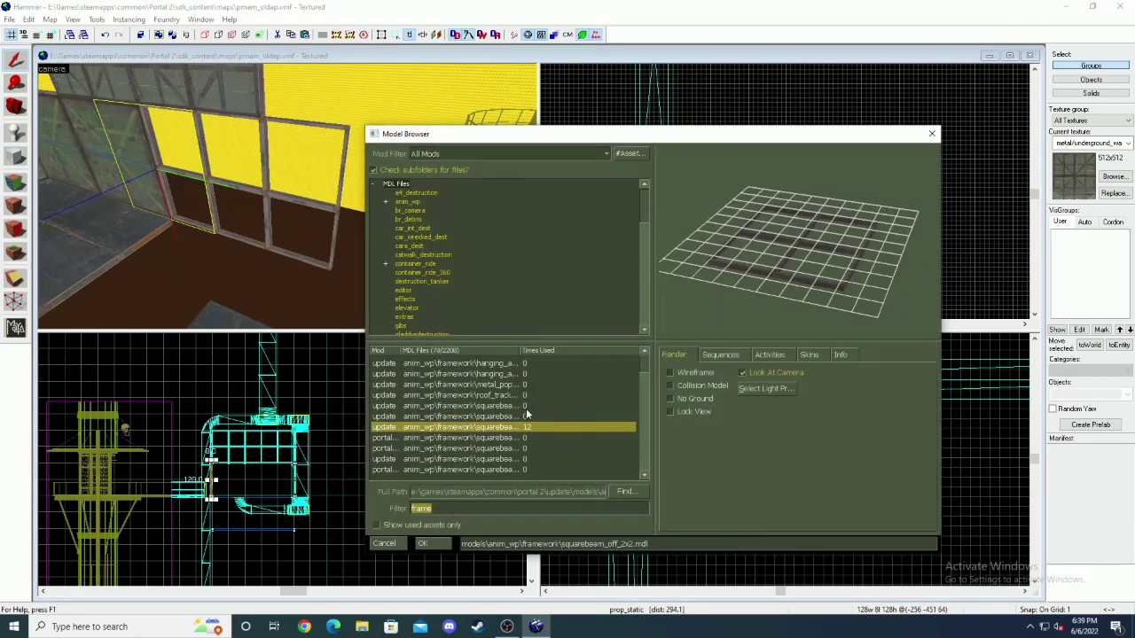
pyautogui.write('frame')
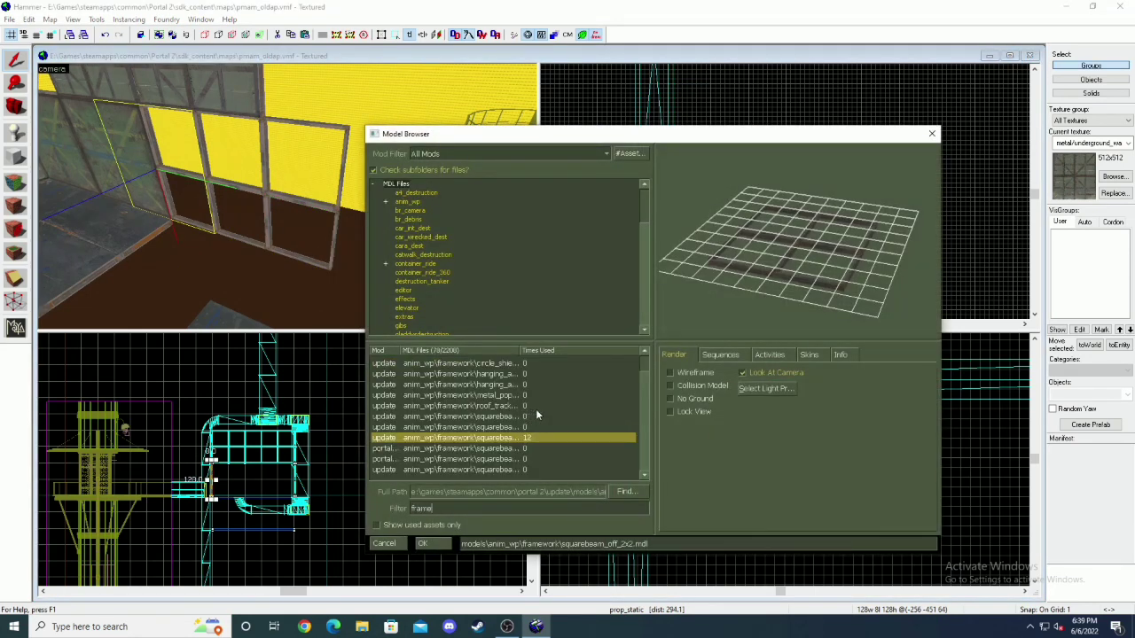
pyautogui.scroll(-5, 469, 446)
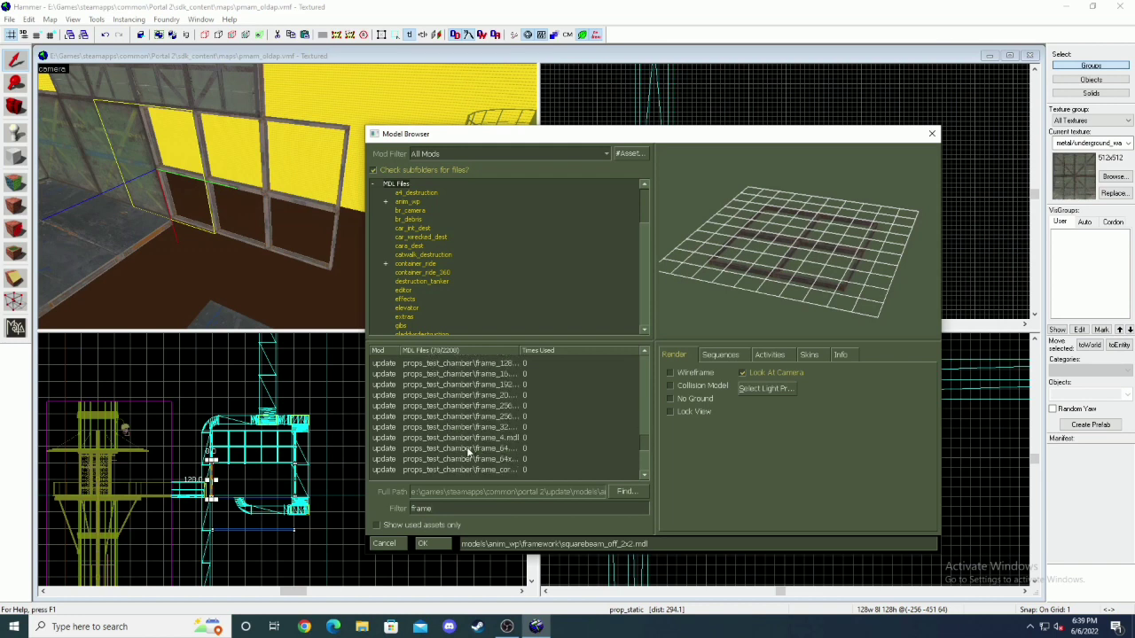
pyautogui.click(454, 438)
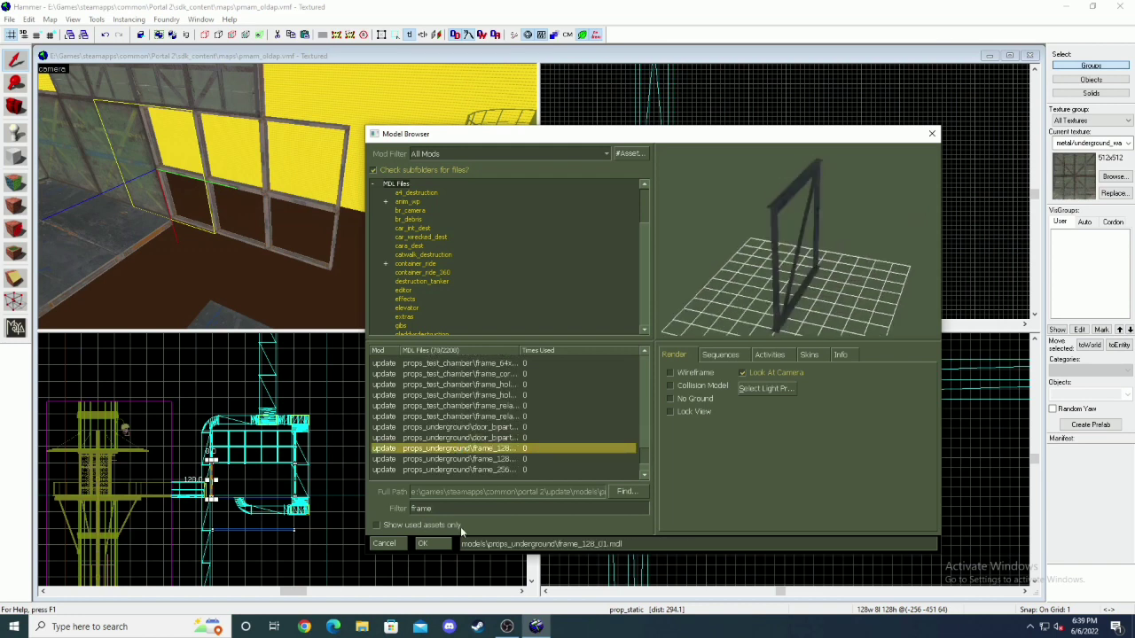
pyautogui.click(422, 543)
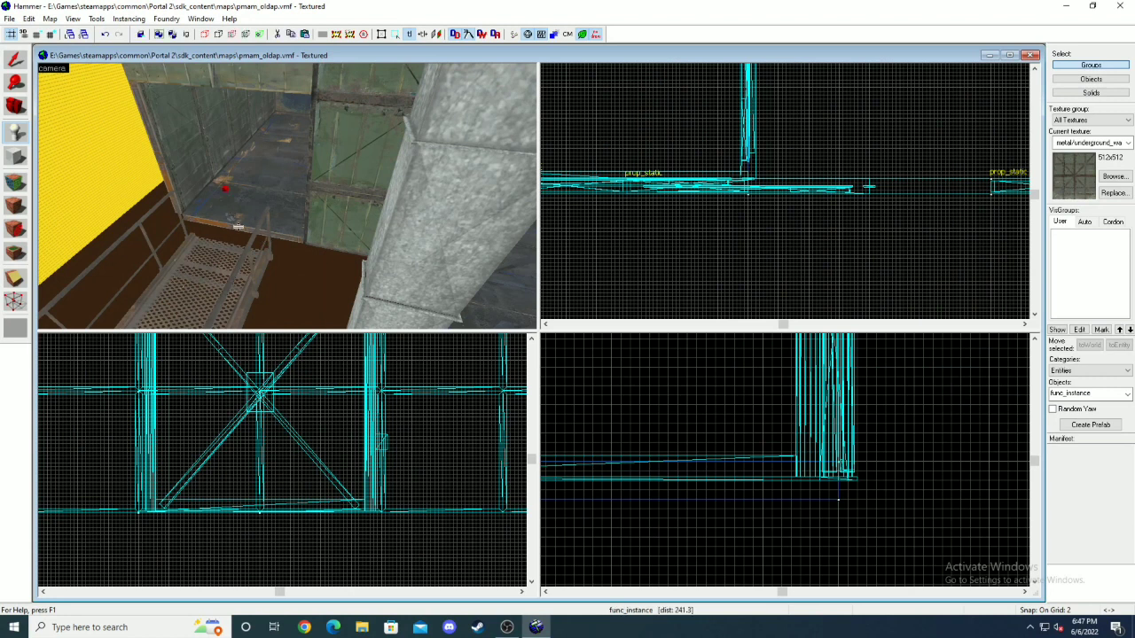
# - Assign instances/underground/test_chamber_door.vmf to the func_instance at the end of the walkway and set its yaw to 270
pyautogui.doubleClick(226, 189)
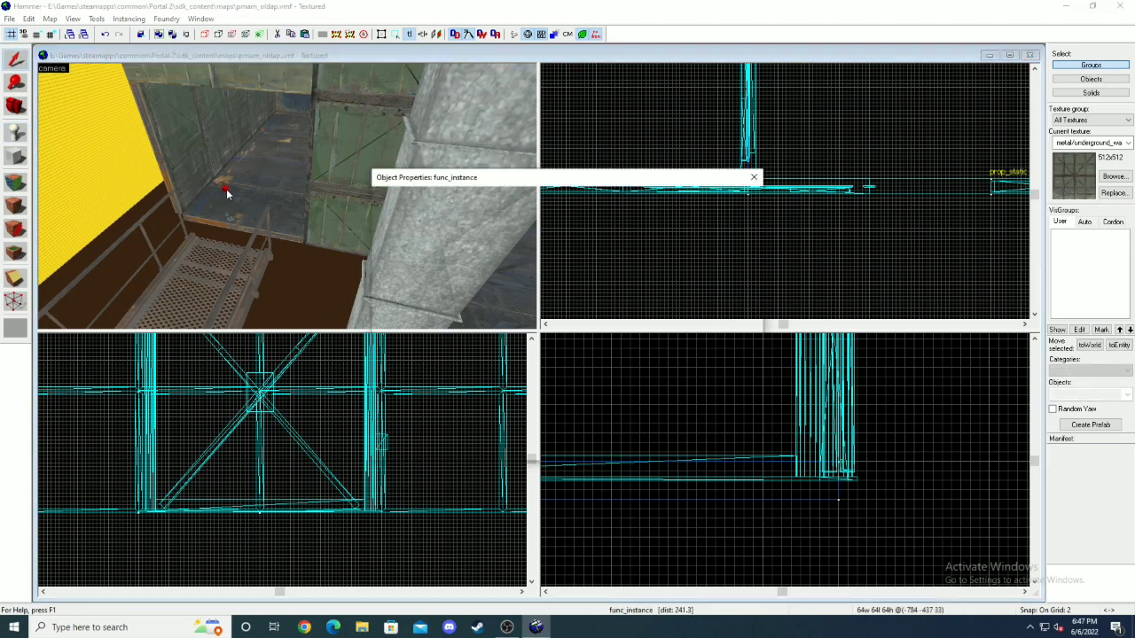
pyautogui.click(625, 274)
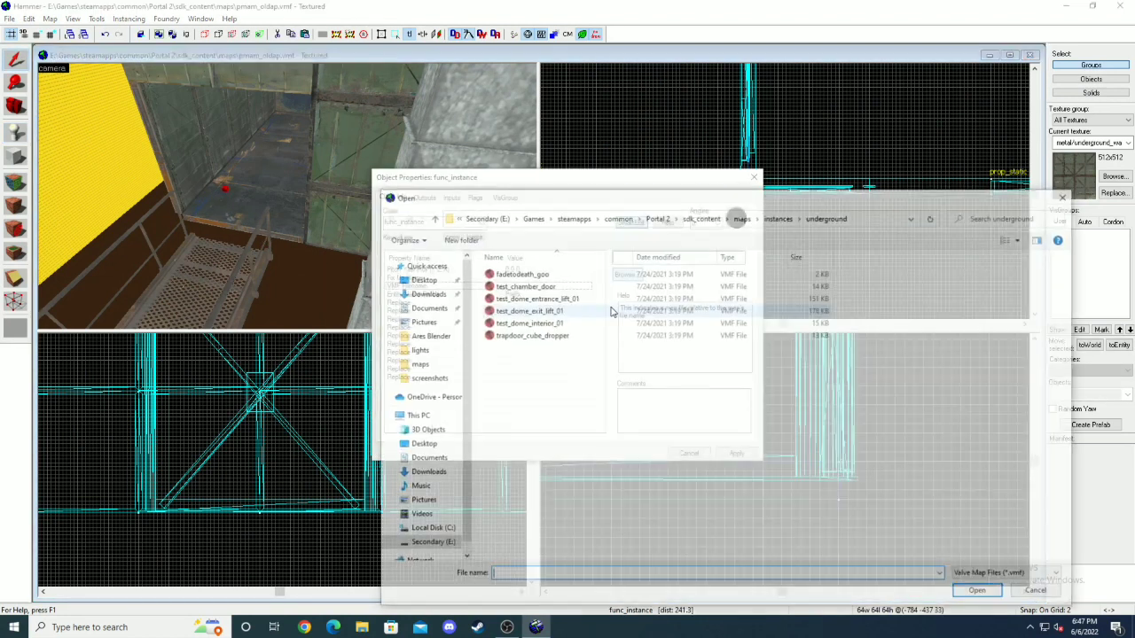
pyautogui.doubleClick(497, 216)
pyautogui.click(735, 227)
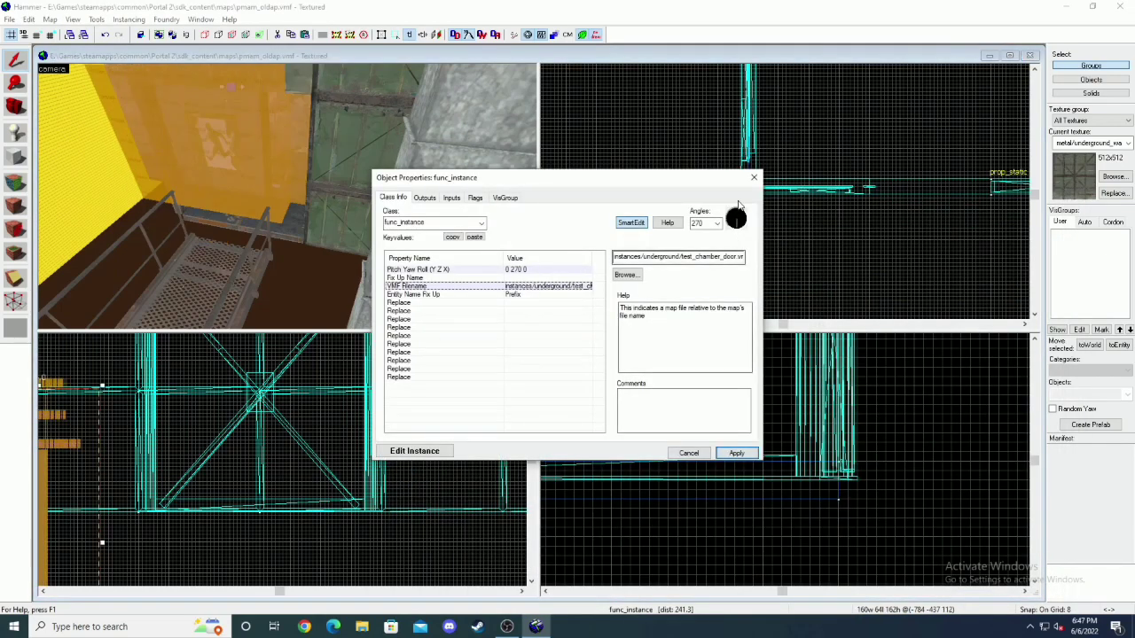
pyautogui.click(754, 177)
# - Move the chamber door instance into the wall opening at the end of the walkway
pyautogui.scroll(4, 780, 187)
pyautogui.moveTo(691, 184); pyautogui.dragTo(691, 140)
pyautogui.press('Escape')
pyautogui.press('z')
pyautogui.press('s')
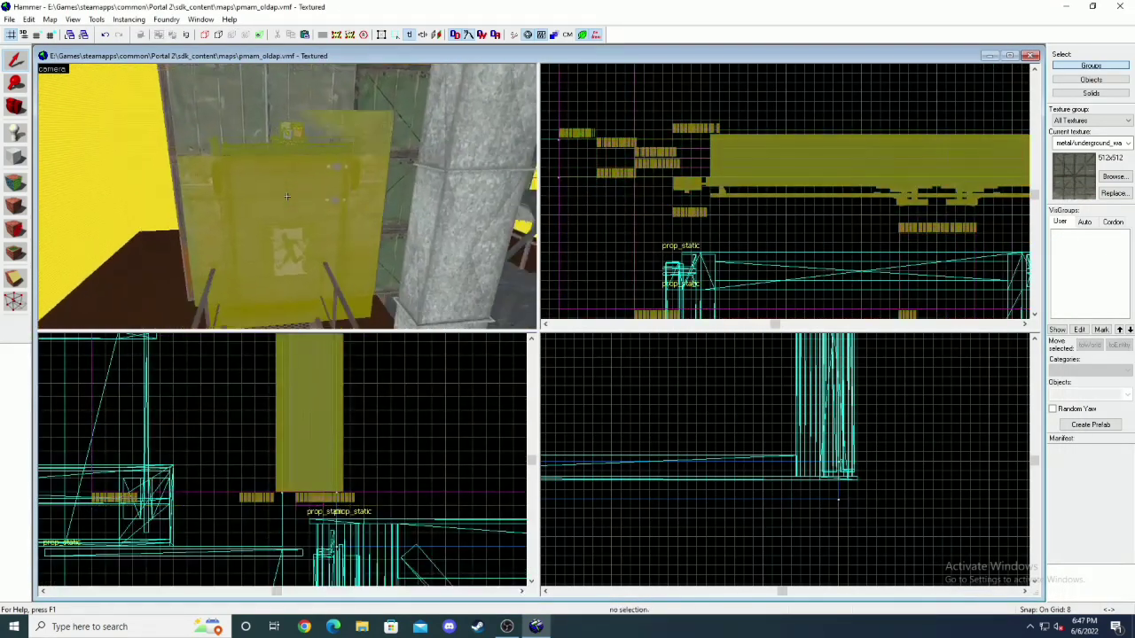
pyautogui.press('z')
pyautogui.click(293, 215)
pyautogui.click(302, 158)
pyautogui.scroll(-3, 313, 448)
pyautogui.click(349, 202)
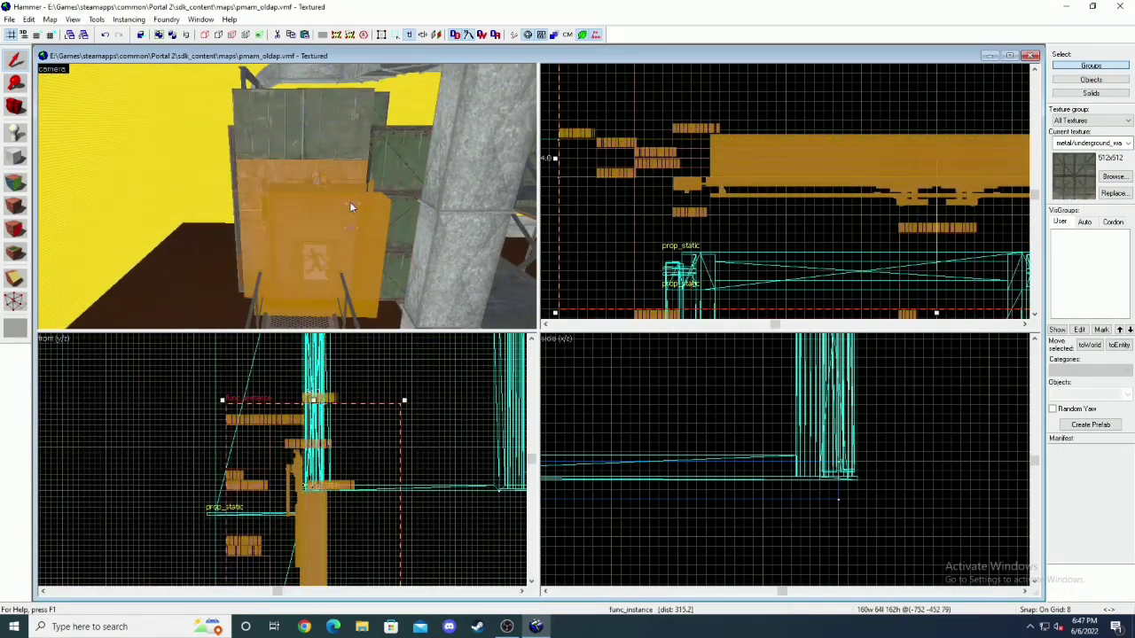
# - Apply an underground plywood texture to the narrow wall piece beside the chamber door
pyautogui.press('z')
pyautogui.press('w')
pyautogui.press('z')
pyautogui.click(286, 196)
pyautogui.scroll(-9, 552, 207)
pyautogui.scroll(7, 663, 203)
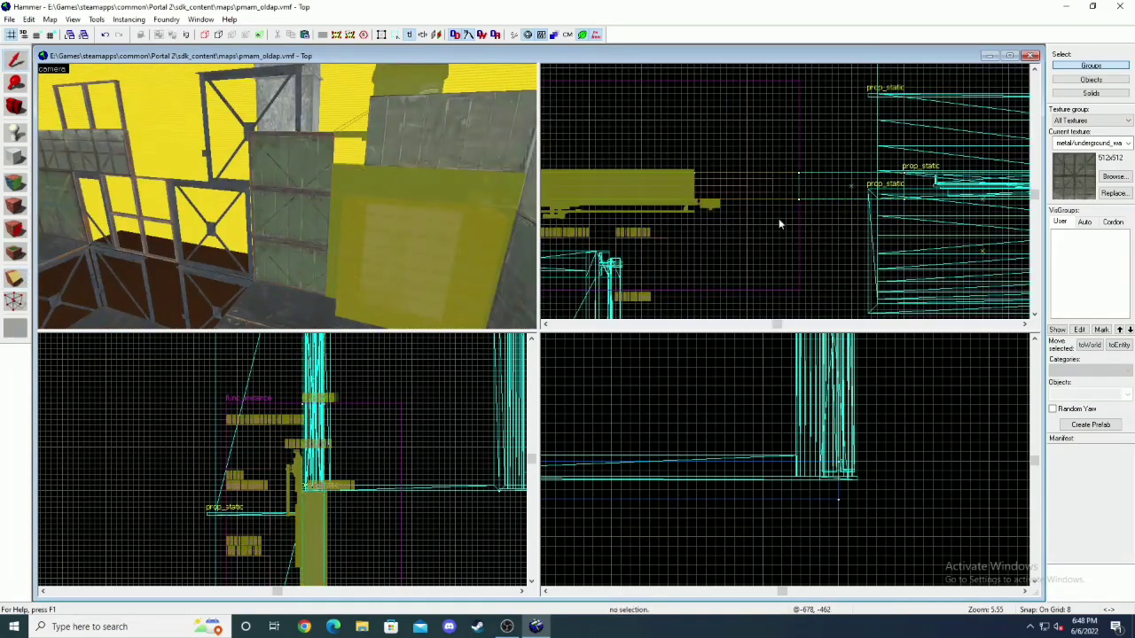
pyautogui.click(323, 209)
pyautogui.hotkey('shift', 'a')
pyautogui.click(547, 355)
pyautogui.doubleClick(599, 56)
pyautogui.click(547, 393)
pyautogui.hotkey('shift', 's')
# - Select the metal wall panel above the chamber door and give it the same plywood texture
pyautogui.click(266, 160)
pyautogui.scroll(-5, 642, 439)
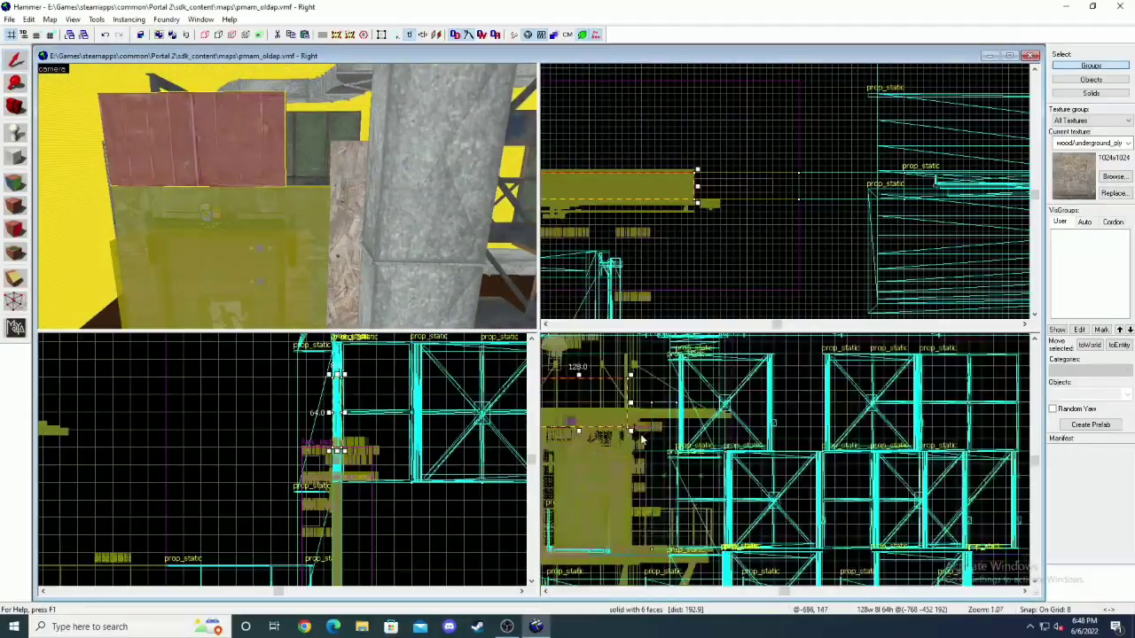
pyautogui.scroll(4, 642, 440)
pyautogui.hotkey('shift', 'a')
pyautogui.hotkey('shift', 's')
pyautogui.press('z')
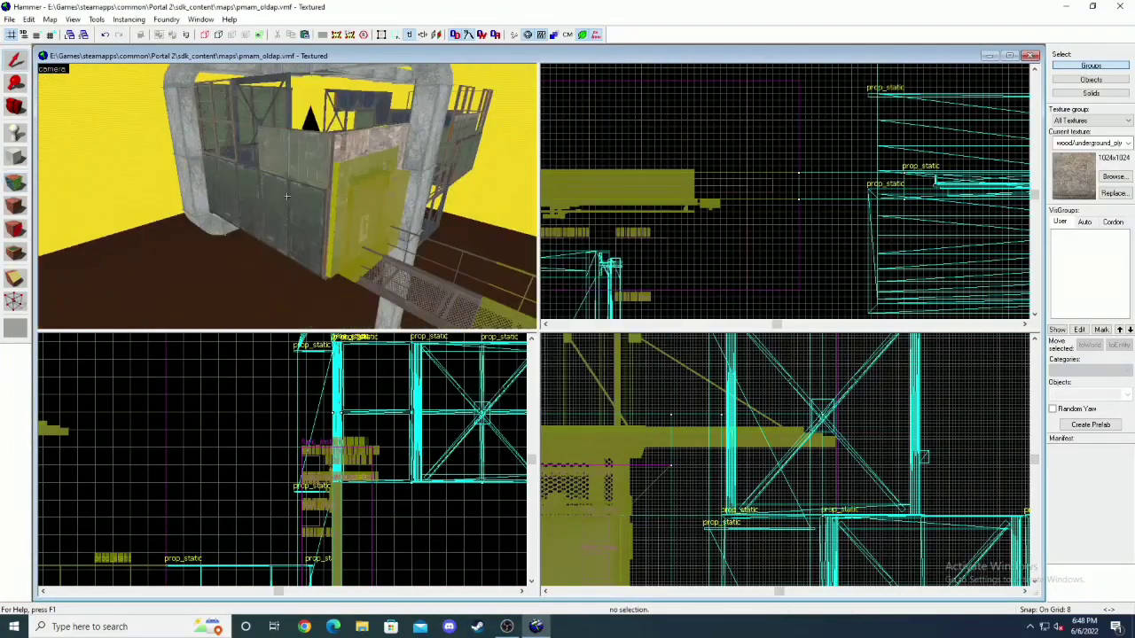
# - Reshape the end vertices of the two stacked metal wall panels beside the door into a diagonal corner joint
pyautogui.click(287, 196)
pyautogui.keyDown('ctrl'); pyautogui.click(240, 156); pyautogui.keyUp('ctrl')
pyautogui.scroll(-4, 673, 203)
pyautogui.scroll(6, 567, 209)
pyautogui.hotkey('shift', 'v')
pyautogui.click(604, 251)
pyautogui.click(13, 60)
pyautogui.press('z')
pyautogui.press('z')
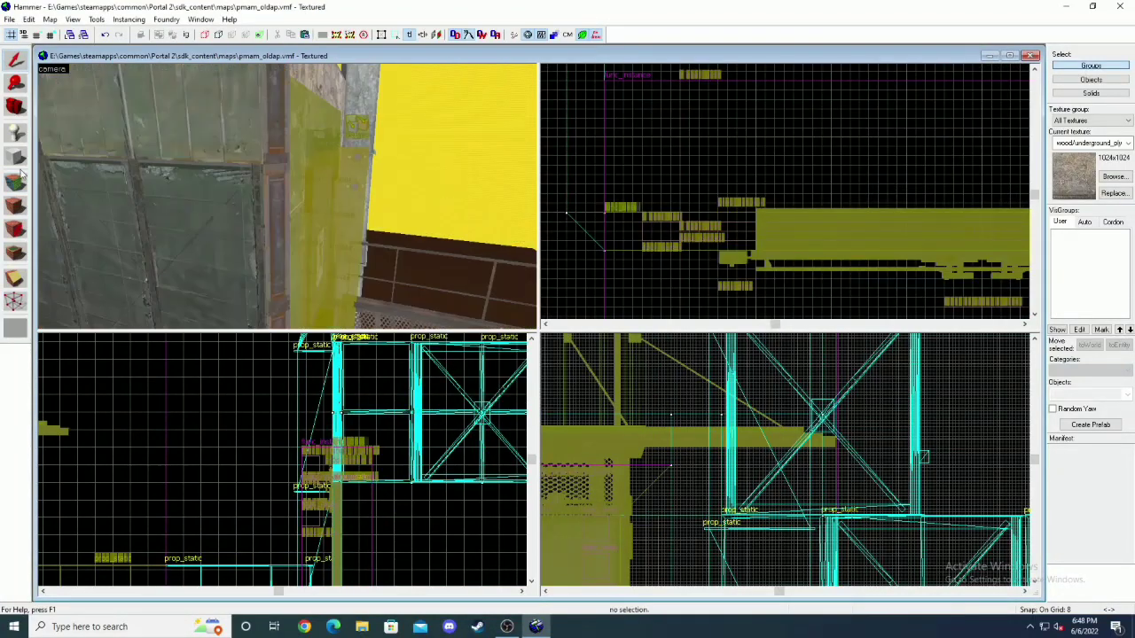
# - Select the upper and lower narrow faces at the door corner and open their texture rotation for editing
pyautogui.hotkey('shift', 'a')
pyautogui.click(276, 239)
pyautogui.keyDown('ctrl'); pyautogui.click(276, 124); pyautogui.keyUp('ctrl')
pyautogui.click(626, 270)
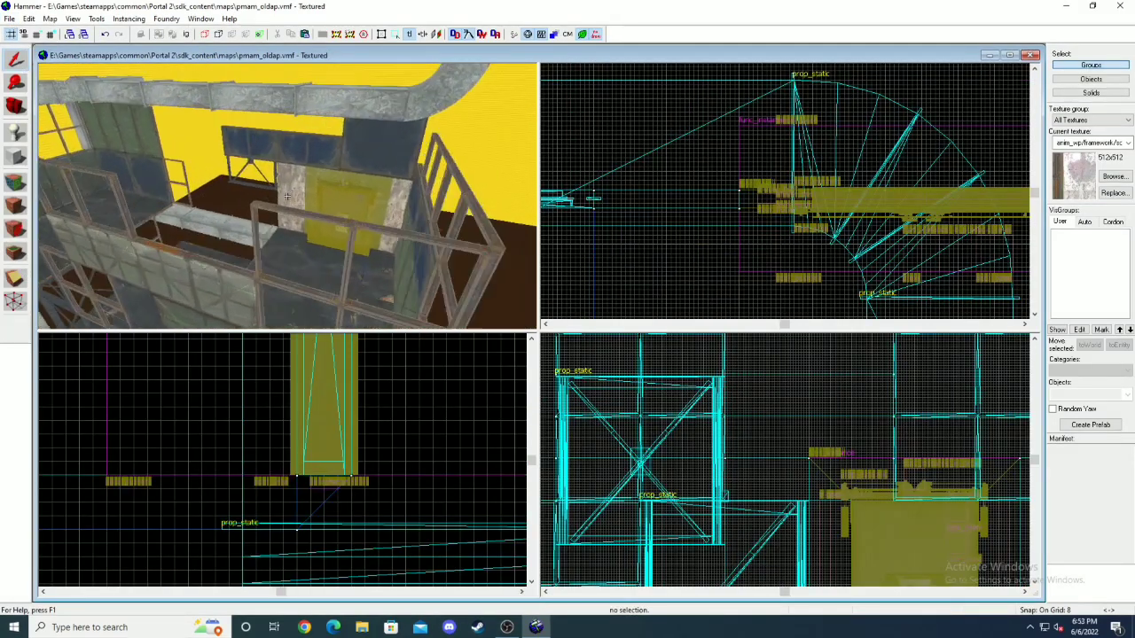
# - Place a func_instance on the platform inside the duct bend and assign it trapdoor_cube_dropper.vmf from the underground instances
pyautogui.press('w')
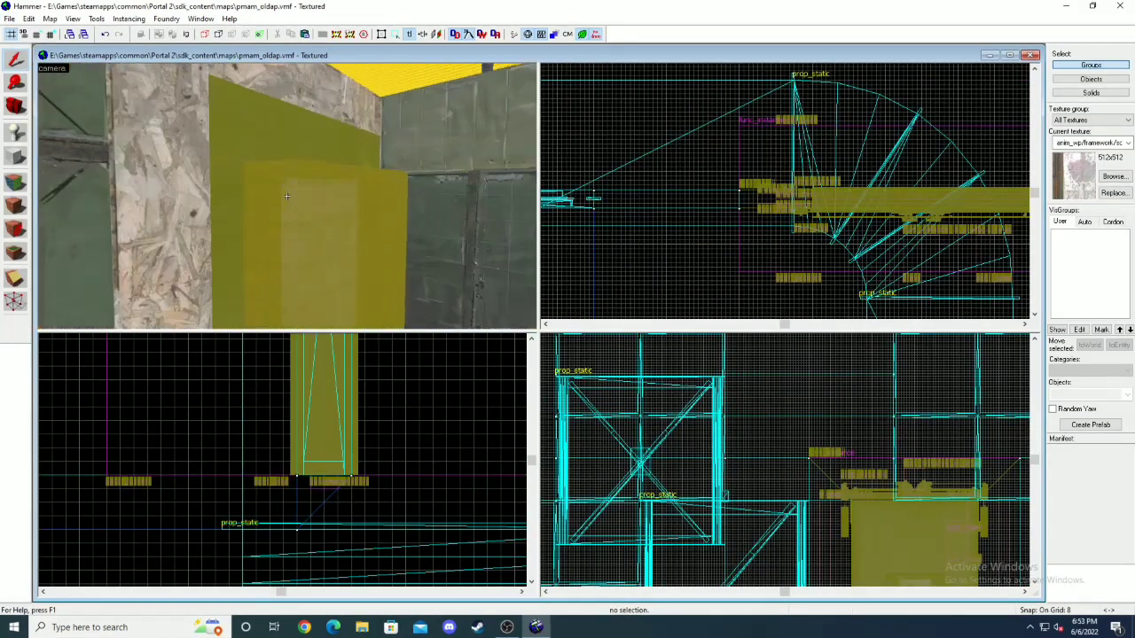
pyautogui.press('w')
pyautogui.press('s')
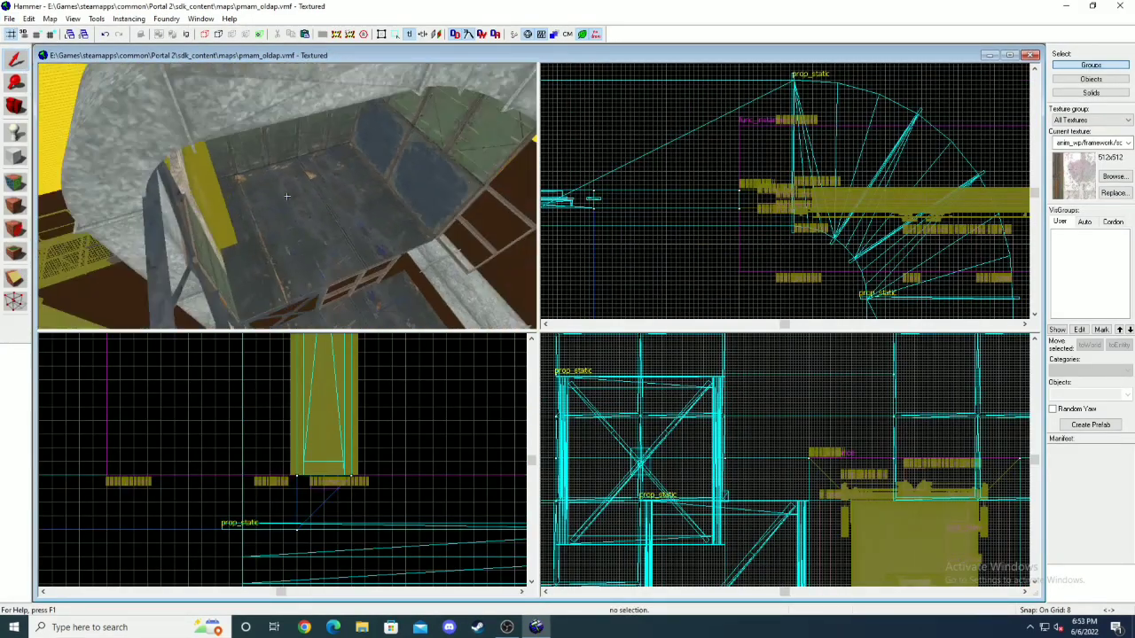
pyautogui.press('s')
pyautogui.press('z')
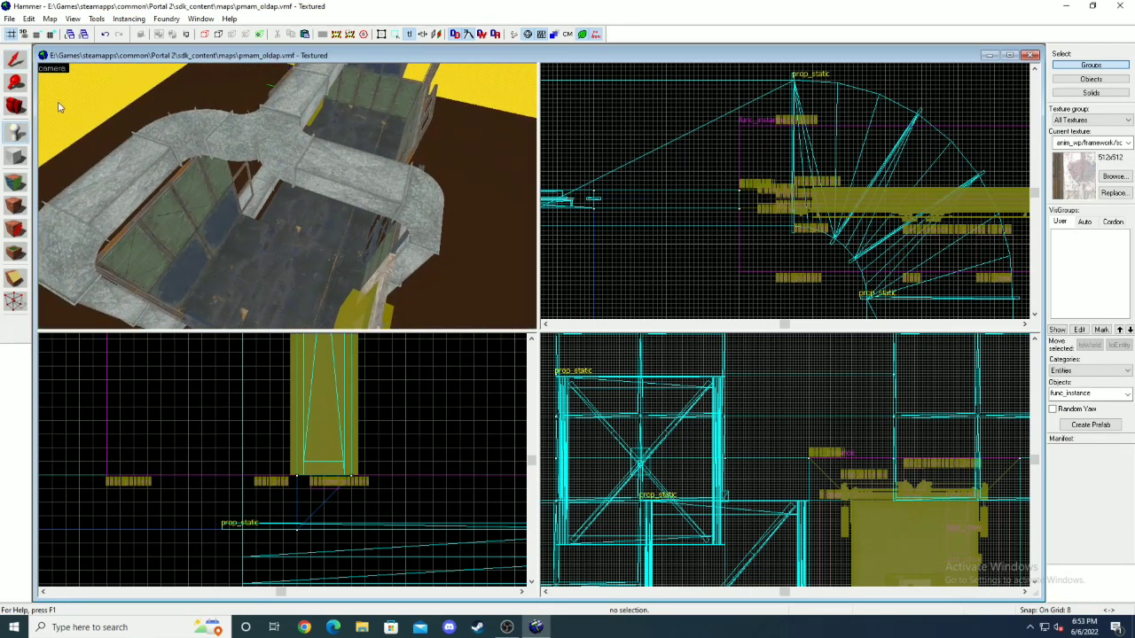
pyautogui.doubleClick(179, 225)
pyautogui.click(618, 274)
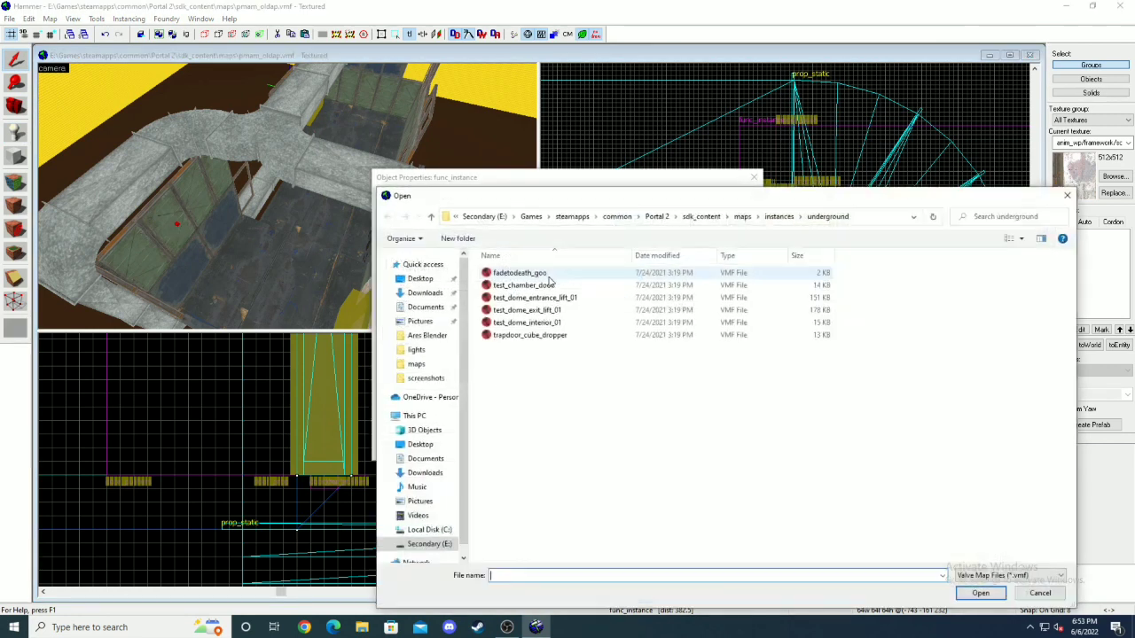
pyautogui.doubleClick(557, 336)
pyautogui.click(723, 454)
pyautogui.click(752, 178)
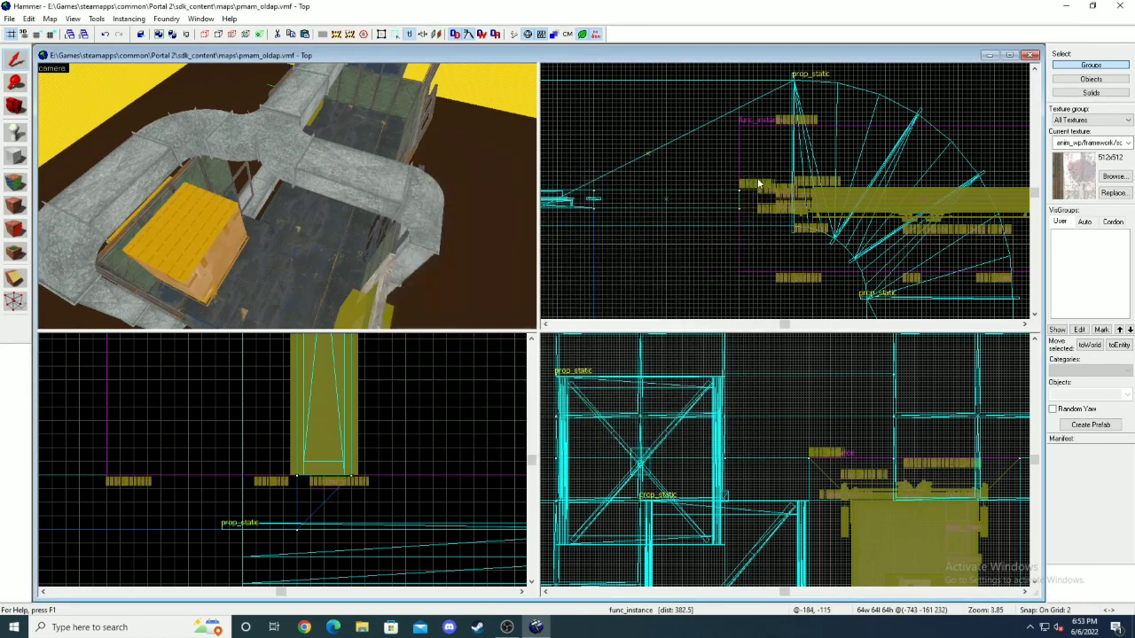
# - Increase the grid size to 16 and align the cube dropper in plan with the platform enclosed by the ducts
pyautogui.scroll(-12, 757, 185)
pyautogui.scroll(2, 656, 190)
pyautogui.scroll(5, 655, 189)
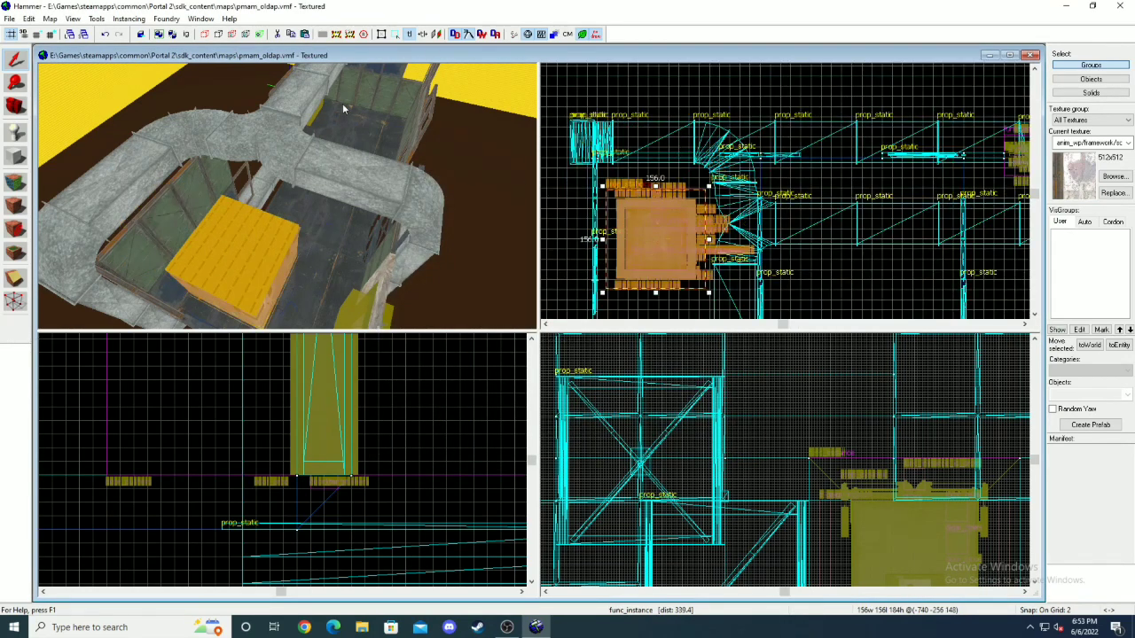
pyautogui.press(']')
pyautogui.press(']')
pyautogui.press(']')
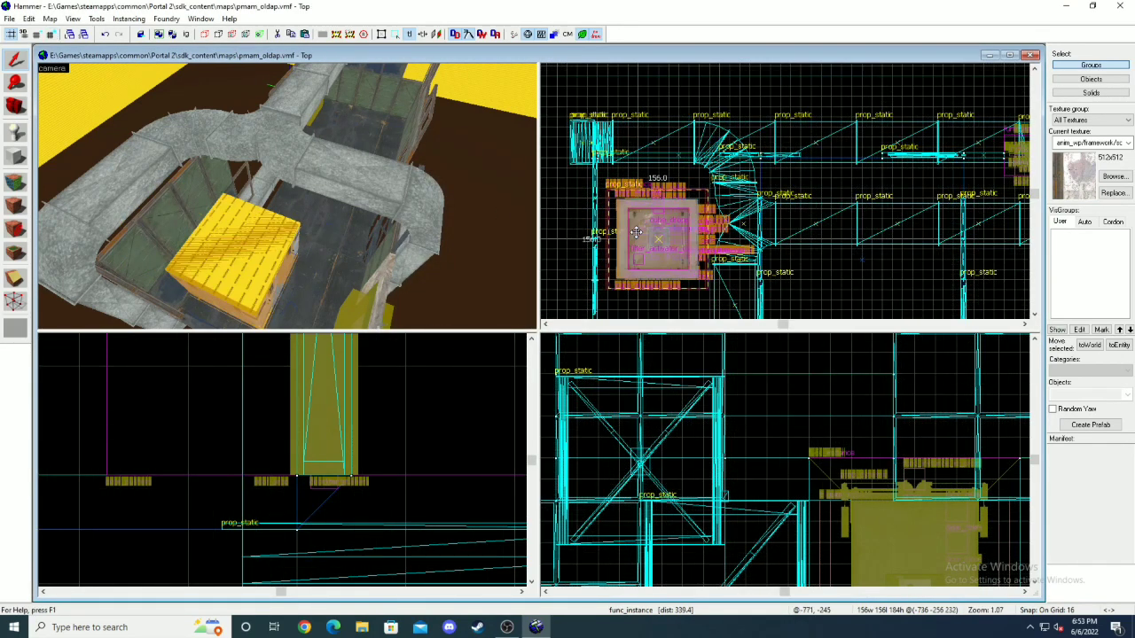
pyautogui.moveTo(635, 233); pyautogui.dragTo(636, 234)
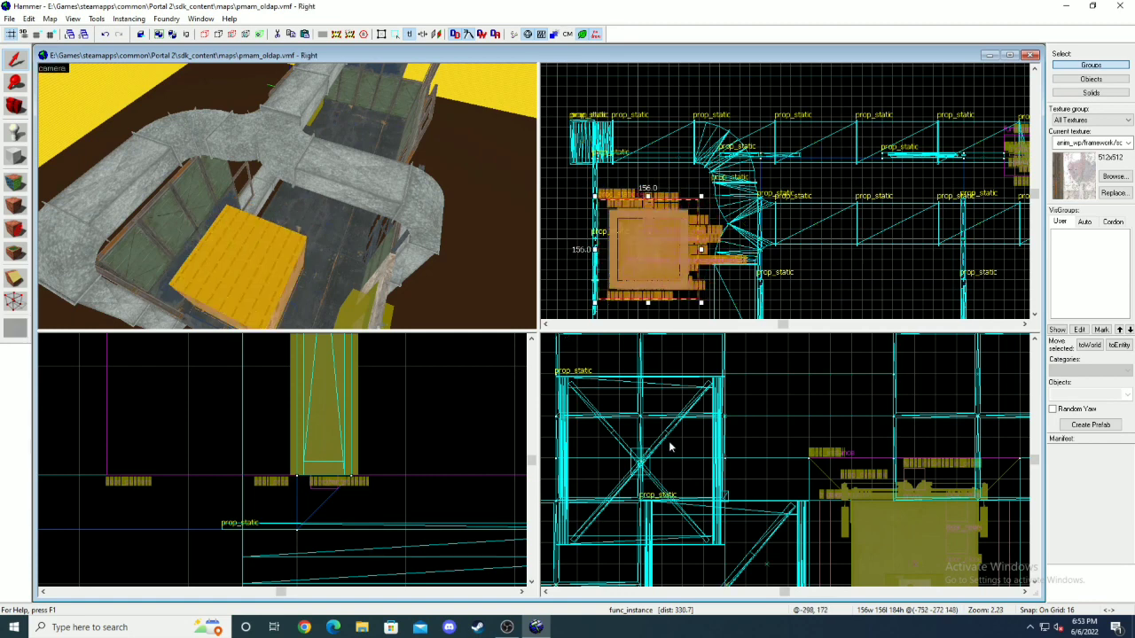
# - Raise the cube dropper well above the platform and chamber door in the side view
pyautogui.scroll(-10, 674, 448)
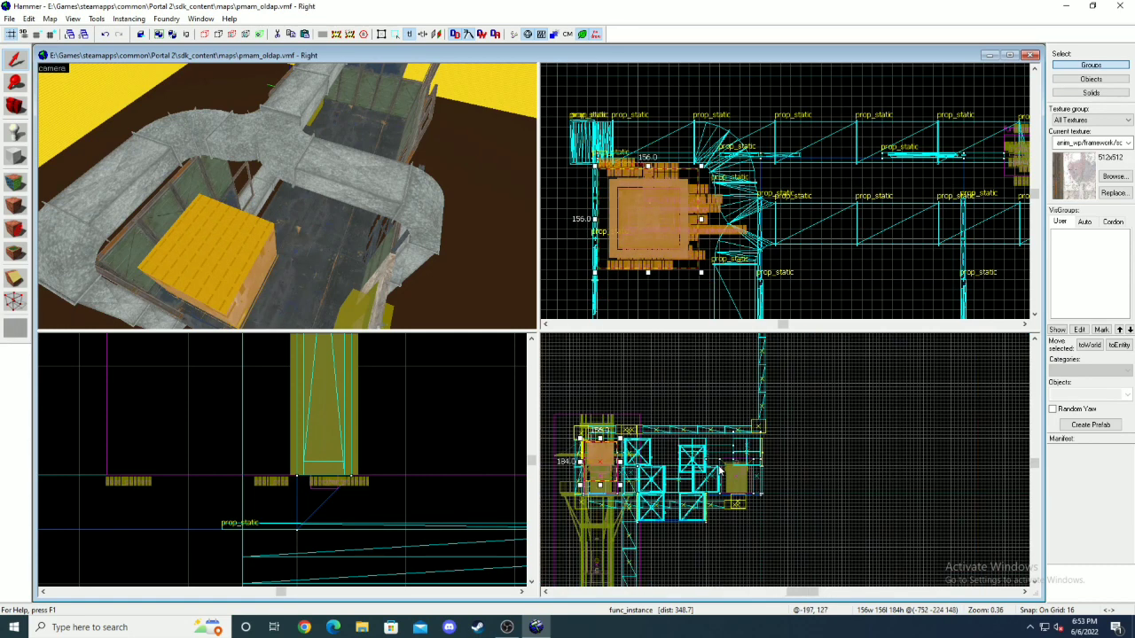
pyautogui.scroll(5, 599, 456)
pyautogui.moveTo(611, 472); pyautogui.dragTo(611, 404)
pyautogui.press('z')
pyautogui.press('z')
# - Place a prop_static on top of the cube dropper and assign it a large vertical tube model
pyautogui.click(16, 133)
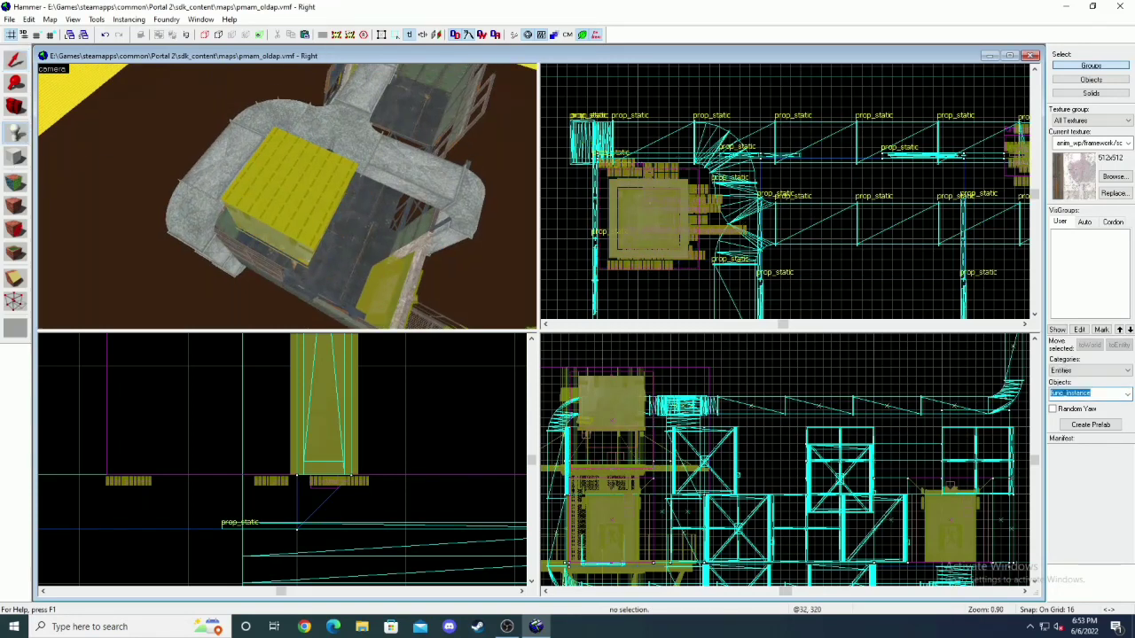
pyautogui.click(283, 180)
pyautogui.scroll(8, 494, 450)
pyautogui.click(478, 417)
pyautogui.moveTo(440, 508); pyautogui.dragTo(394, 510)
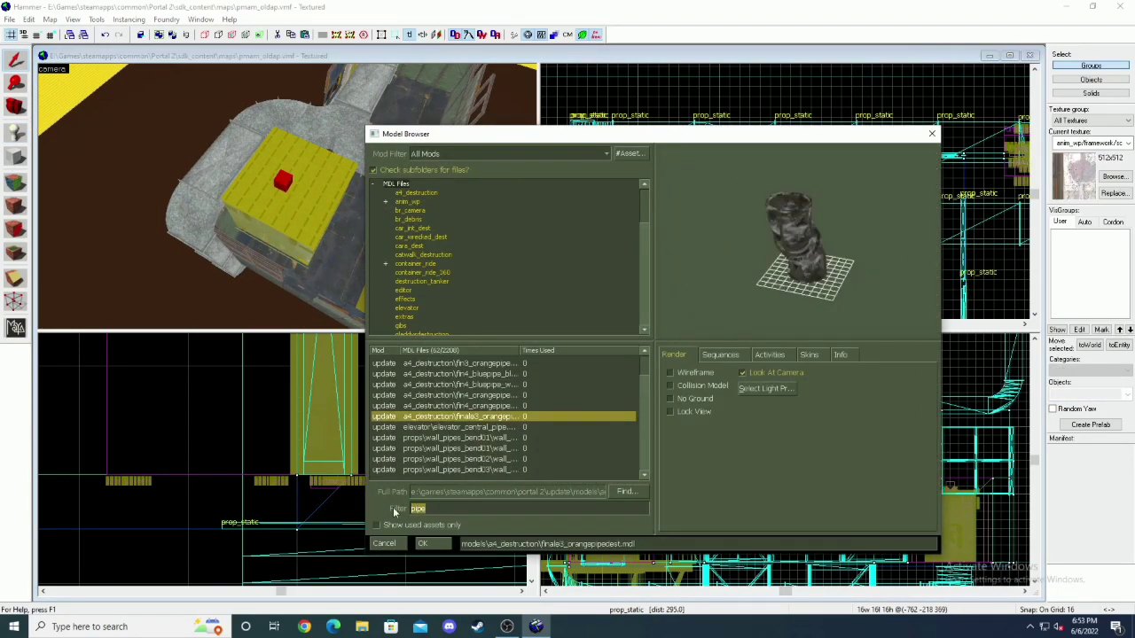
pyautogui.press('Return')
pyautogui.click(734, 453)
# - Centre the tube prop over the cube dropper and reduce the grid size to 4
pyautogui.scroll(-5, 745, 190)
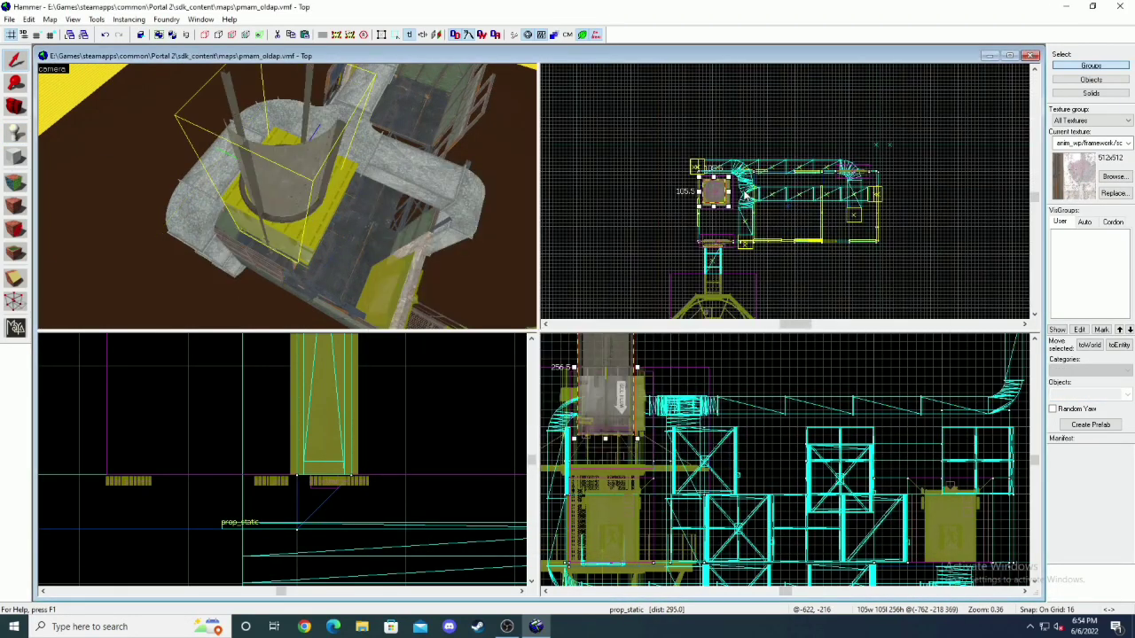
pyautogui.scroll(6, 744, 190)
pyautogui.press('Escape')
pyautogui.press('z')
pyautogui.press('z')
pyautogui.click(286, 196)
pyautogui.scroll(4, 594, 351)
pyautogui.scroll(5, 286, 196)
pyautogui.click(287, 196)
pyautogui.click(37, 35)
pyautogui.click(36, 34)
pyautogui.press('Escape')
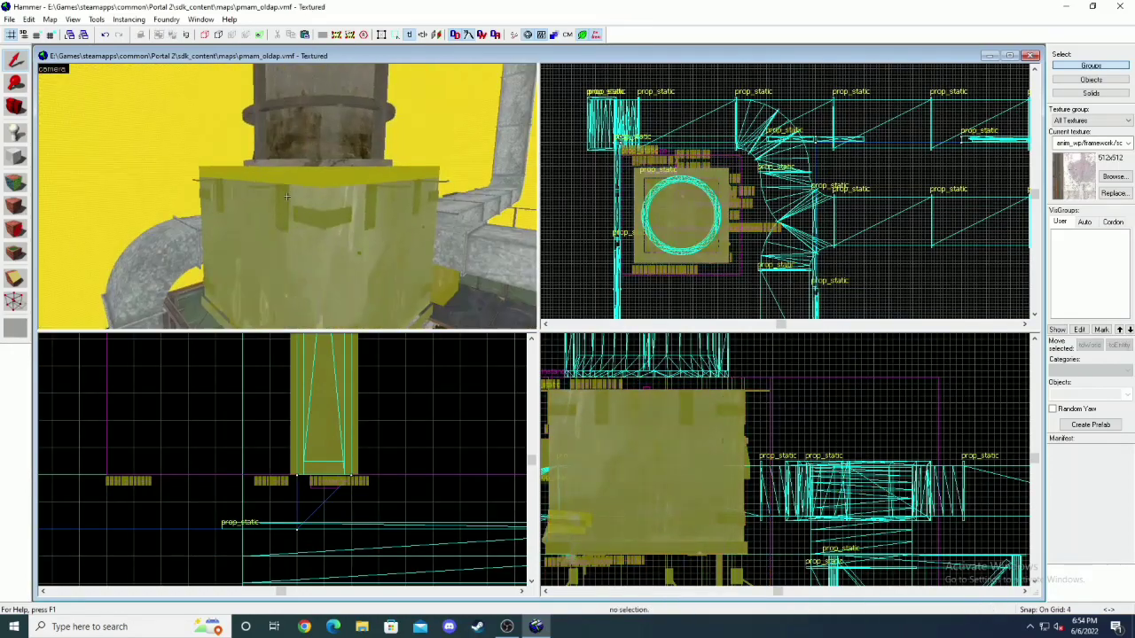
# - Raise the tube prop to leave a gap between it and the top of the cube dropper
pyautogui.click(287, 196)
pyautogui.keyDown('shift'); pyautogui.moveTo(635, 354); pyautogui.dragTo(715, 385); pyautogui.keyUp('shift')
pyautogui.press('Escape')
pyautogui.press('z')
pyautogui.press('z')
# - Start a new block and choose tools/toolsnodraw as its texture
pyautogui.hotkey('shift', 'b')
pyautogui.click(1116, 176)
pyautogui.write('nodraw')
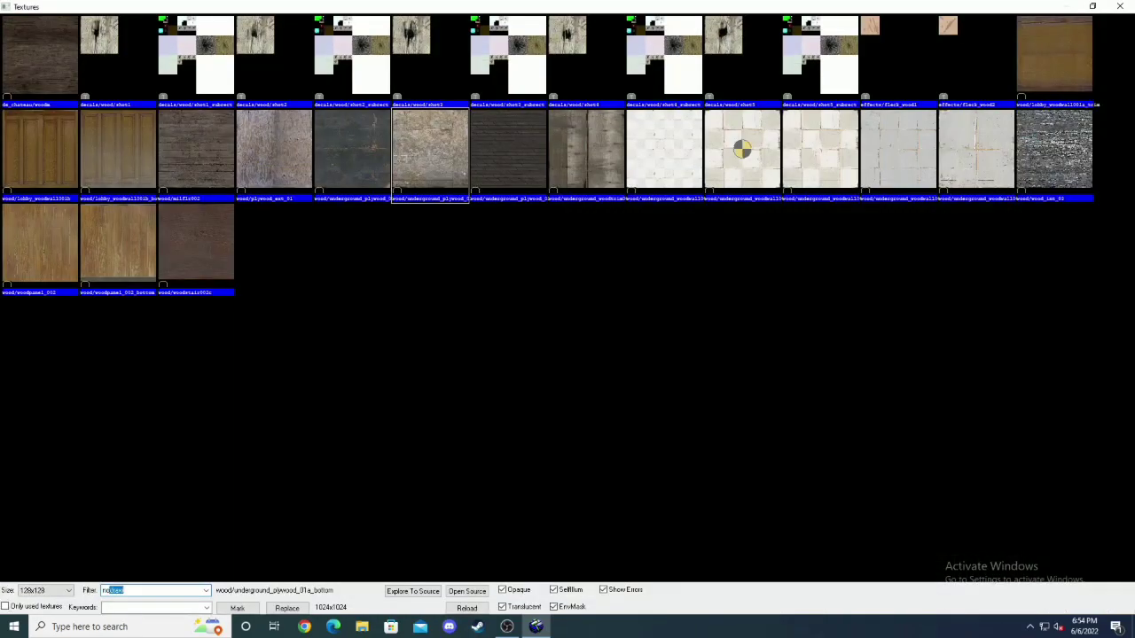
pyautogui.doubleClick(40, 44)
# - Create a 128 x 128 x 56 nodraw block filling the gap between the cube dropper and the tube
pyautogui.scroll(3, 616, 268)
pyautogui.moveTo(645, 260); pyautogui.dragTo(685, 212)
pyautogui.scroll(-5, 743, 464)
pyautogui.moveTo(741, 372); pyautogui.dragTo(741, 465)
pyautogui.press('Return')
pyautogui.hotkey('shift', 's')
pyautogui.press('z')
pyautogui.press('z')
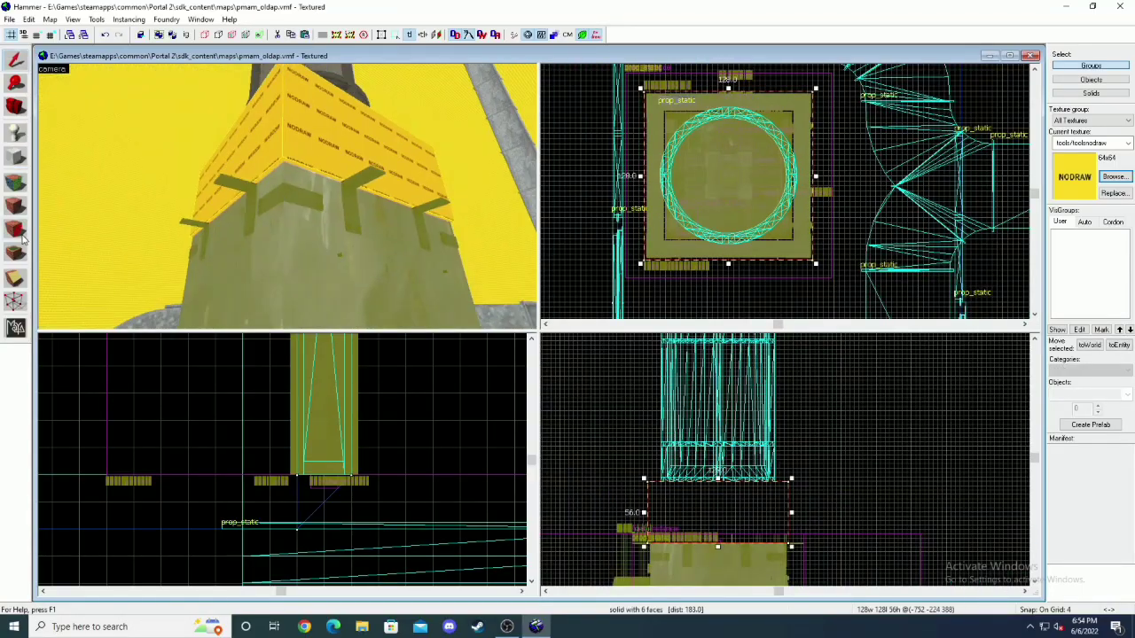
# - Apply the texture metal/underground_metal_corrugated001_bottom to all faces of the block between the cube dropper and the tube
pyautogui.click(1115, 176)
pyautogui.write('meta')
pyautogui.scroll(-5, 394, 388)
pyautogui.doubleClick(39, 475)
pyautogui.hotkey('shift', 't')
pyautogui.hotkey('shift', 'a')
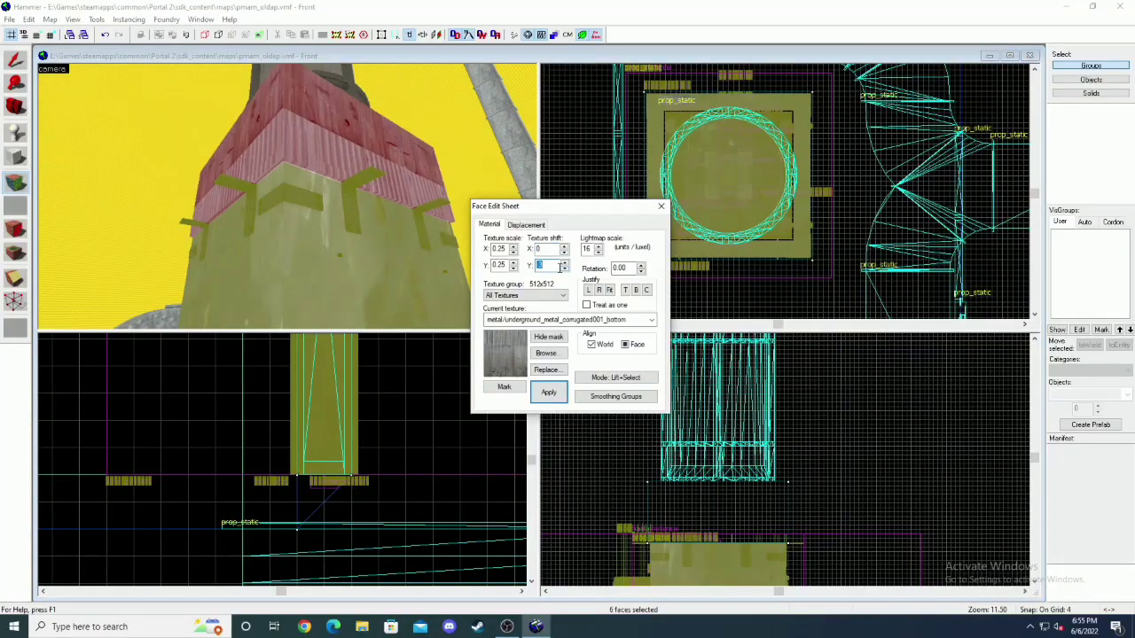
pyautogui.hotkey('shift', 's')
# - Cut the corrugated block above the cube dropper into thin outer walls with the Clipping tool
pyautogui.click(287, 196)
pyautogui.hotkey('shift', 'x')
pyautogui.scroll(5, 652, 261)
pyautogui.click(629, 257)
pyautogui.scroll(-3, 627, 253)
pyautogui.press('Return')
pyautogui.hotkey('shift', 's')
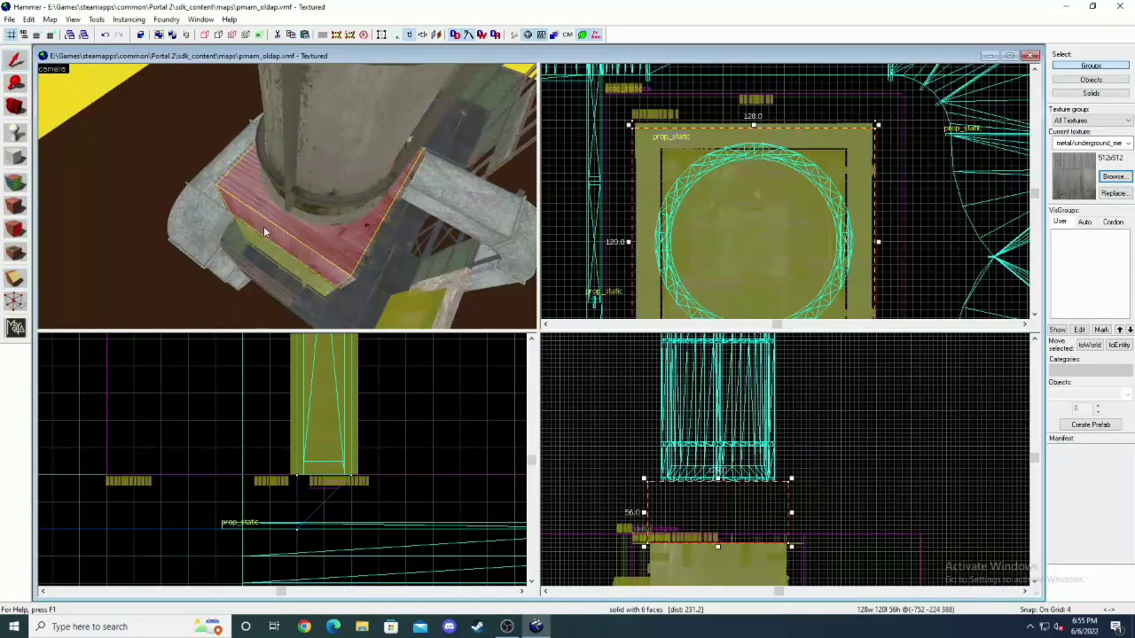
pyautogui.press('Escape')
pyautogui.press('z')
pyautogui.press('w')
pyautogui.press('z')
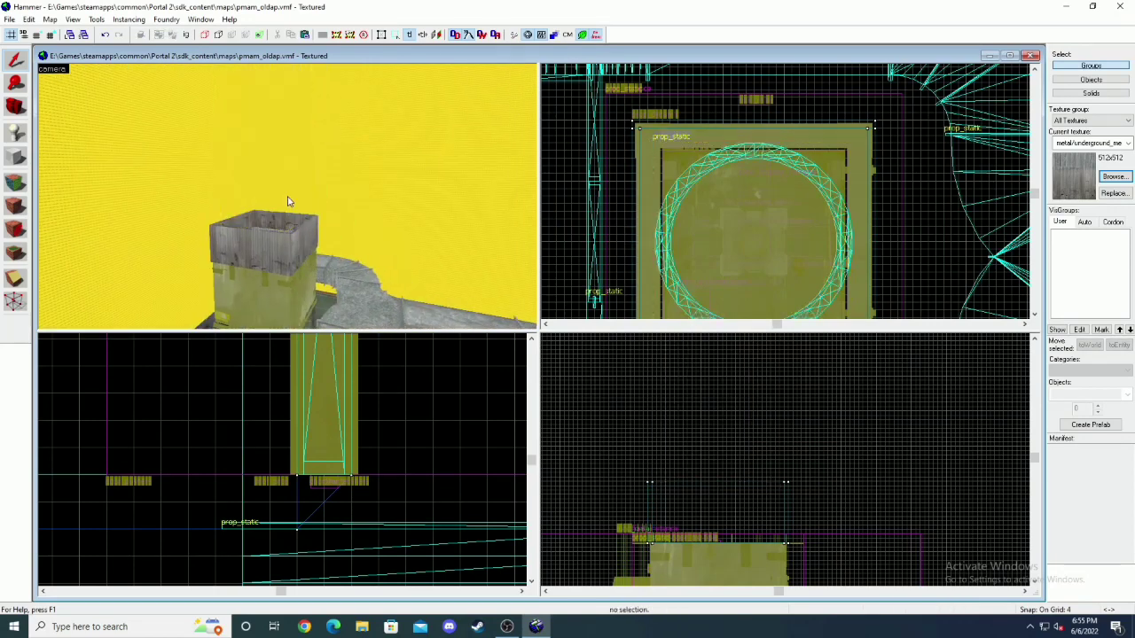
# - Delete the tube prop and extend the corrugated walls above the cube dropper up to the ceiling, 1824 units high
pyautogui.click(287, 197)
pyautogui.scroll(-1, 733, 158)
pyautogui.moveTo(648, 126); pyautogui.dragTo(839, 126)
pyautogui.keyDown('shift'); pyautogui.moveTo(847, 178); pyautogui.dragTo(653, 178); pyautogui.keyUp('shift')
pyautogui.scroll(-8, 692, 496)
pyautogui.click(691, 434)
pyautogui.press('Delete')
pyautogui.scroll(-3, 720, 399)
pyautogui.moveTo(703, 451); pyautogui.dragTo(703, 383)
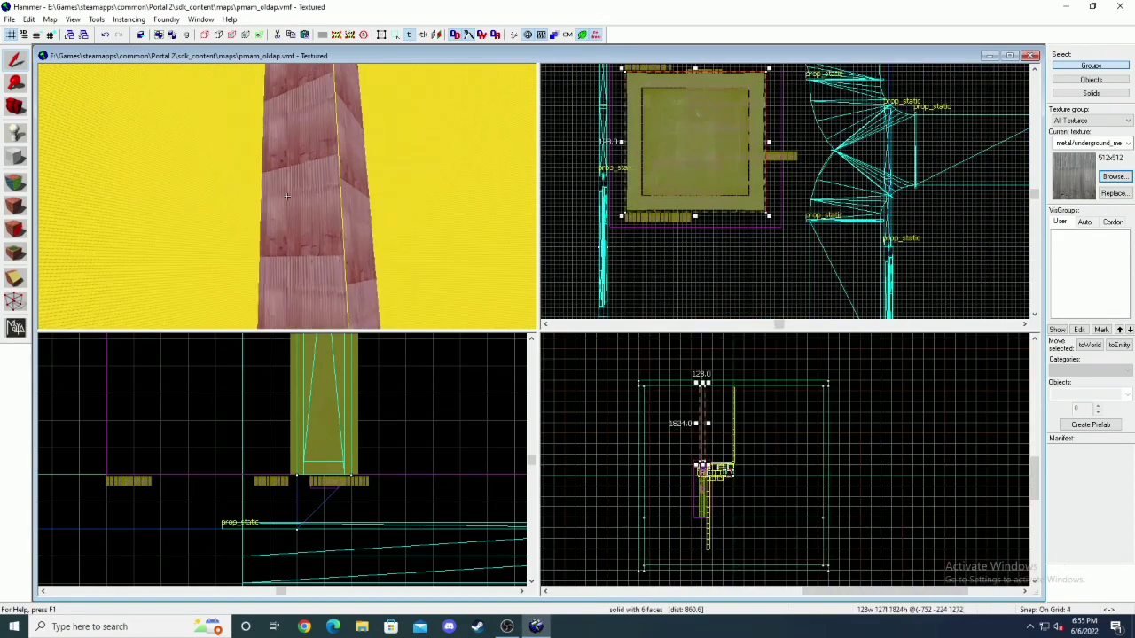
# - Retexture the tall shaft above the cube dropper with metal/underground_metal_corrugated001
pyautogui.hotkey('shift', 'a')
pyautogui.click(633, 355)
pyautogui.scroll(3, 337, 370)
pyautogui.doubleClick(1054, 523)
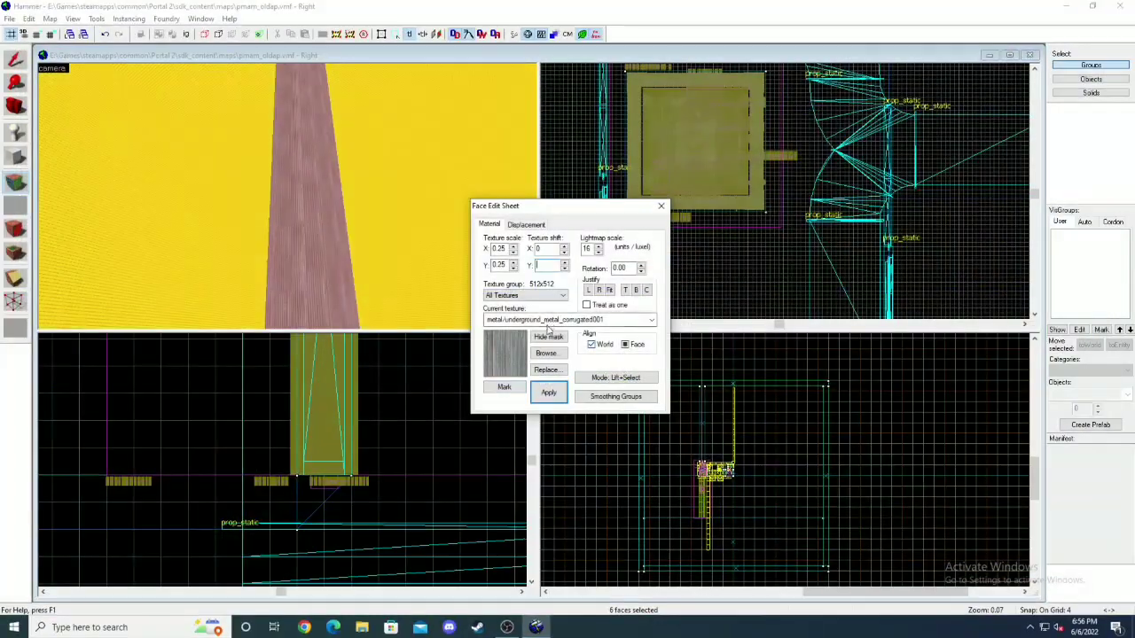
pyautogui.click(661, 205)
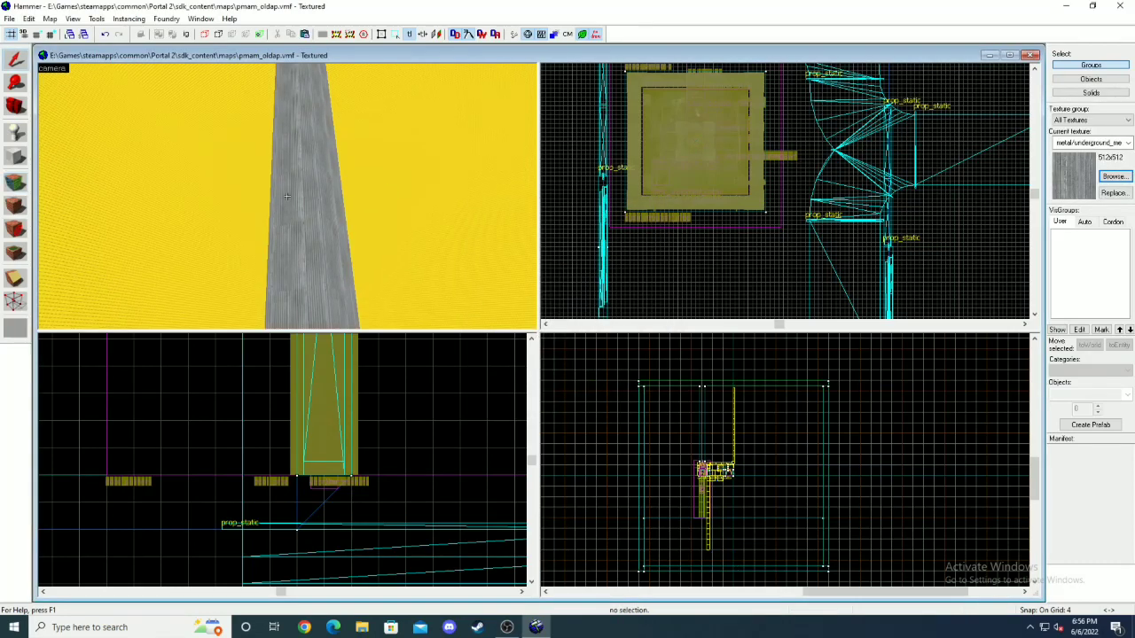
# - Select the entrance lift and its walkway pieces and move them 16 units along both horizontal axes to line up with the chamber door
pyautogui.press('s')
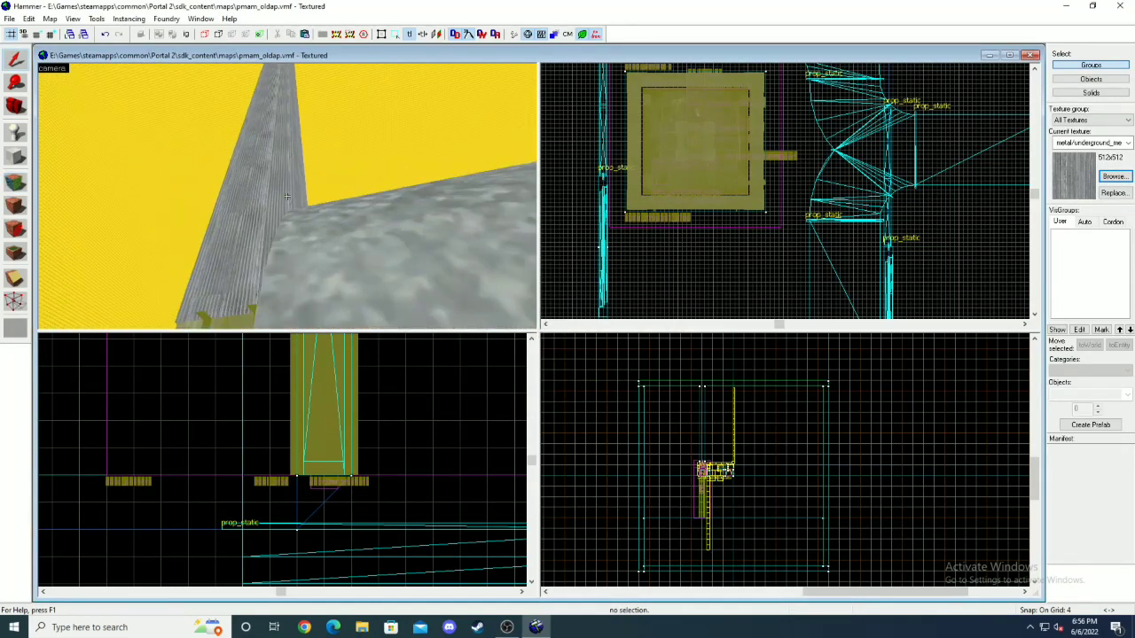
pyautogui.press('w')
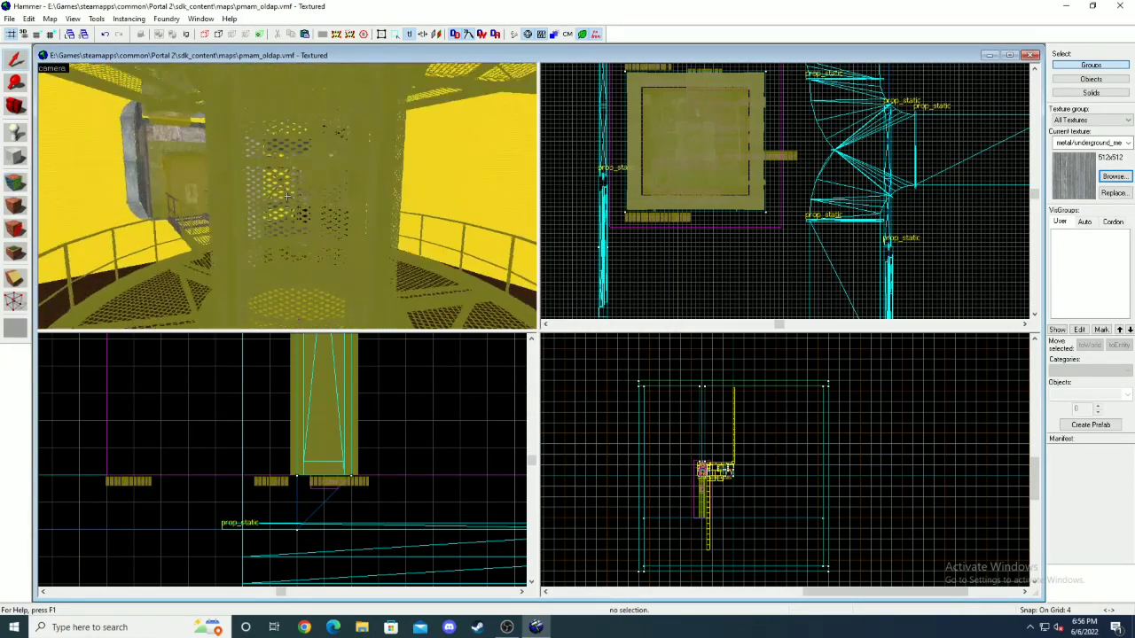
pyautogui.press('s')
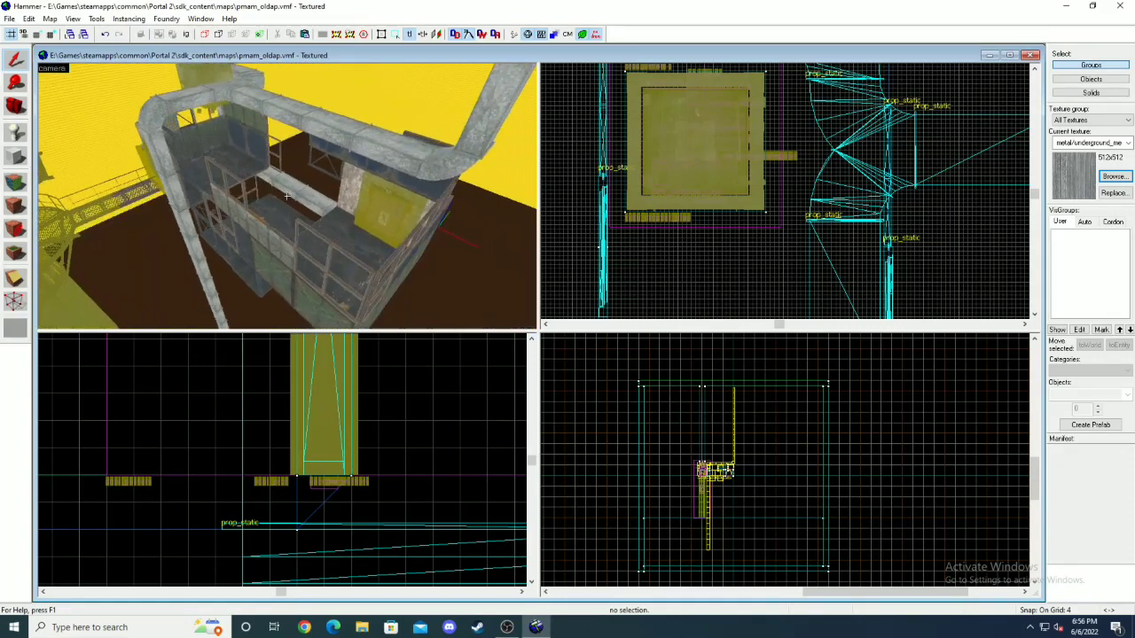
pyautogui.press('w')
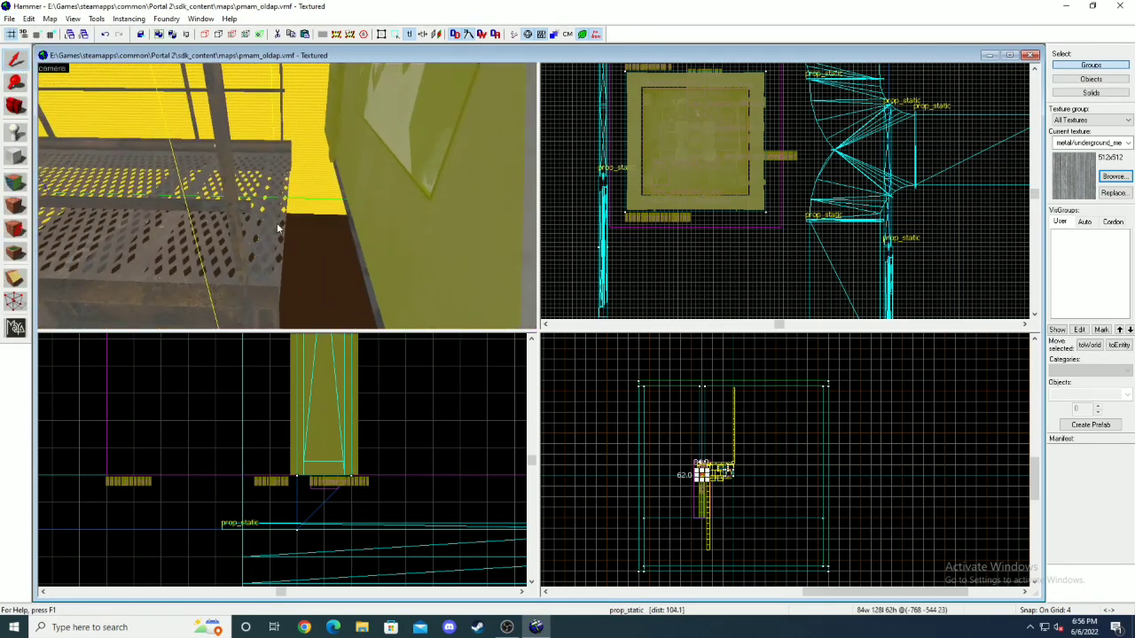
pyautogui.press('z')
pyautogui.press('s')
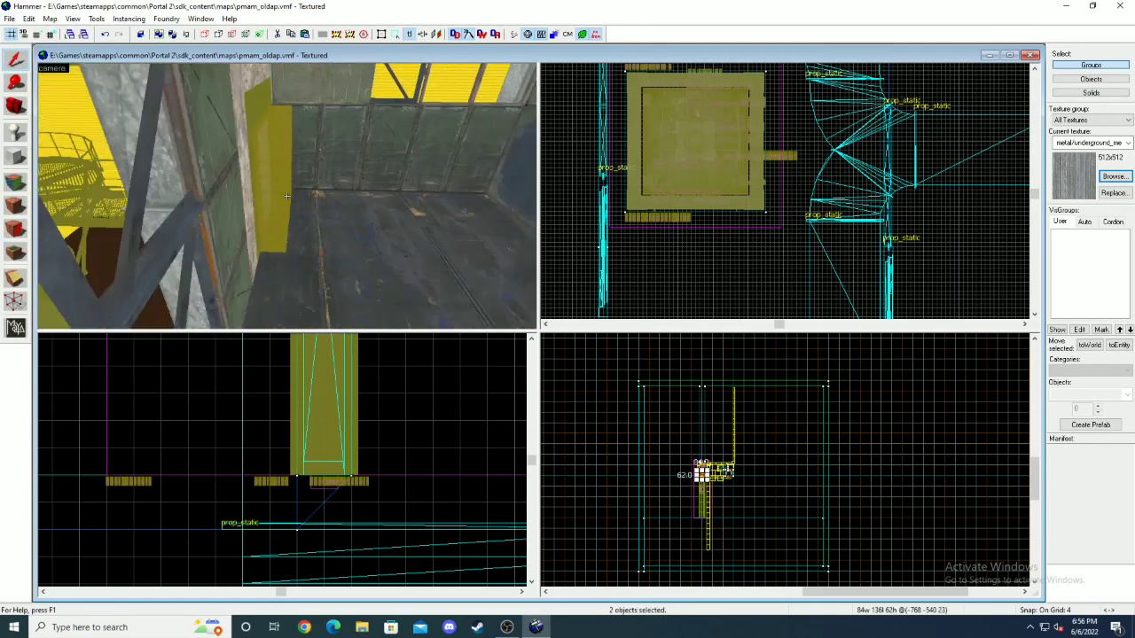
pyautogui.press('w')
pyautogui.press('z')
pyautogui.press('s')
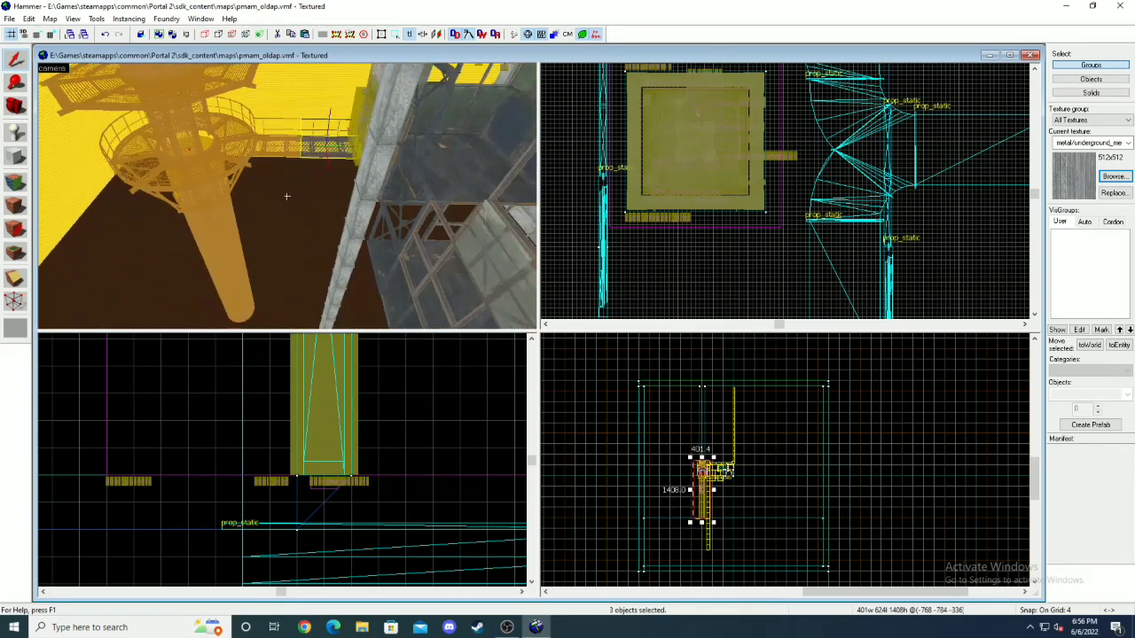
pyautogui.press('z')
pyautogui.scroll(-9, 706, 172)
pyautogui.scroll(14, 716, 175)
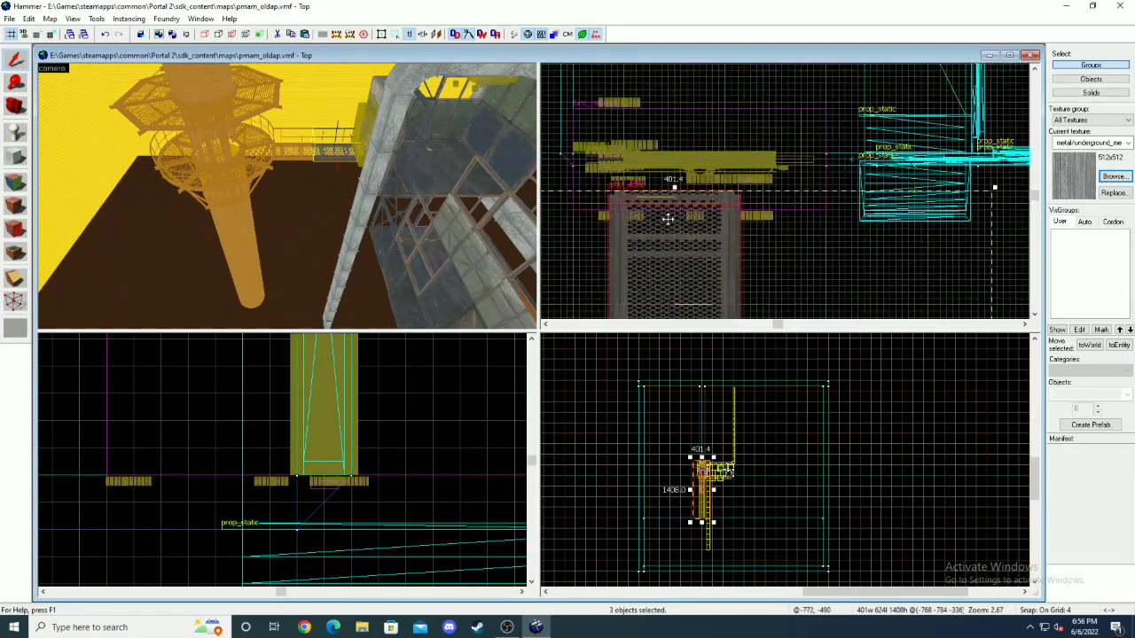
pyautogui.moveTo(651, 201); pyautogui.dragTo(675, 182)
# - Examine how the moved lift walkway meets the chamber door
pyautogui.press('z')
pyautogui.press('w')
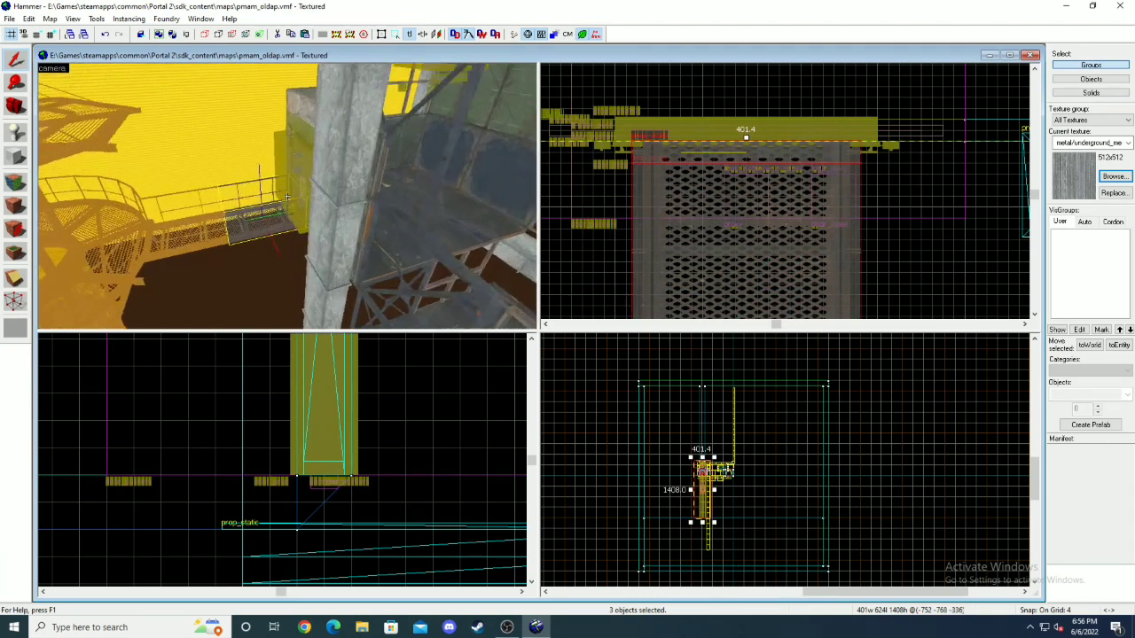
pyautogui.press('s')
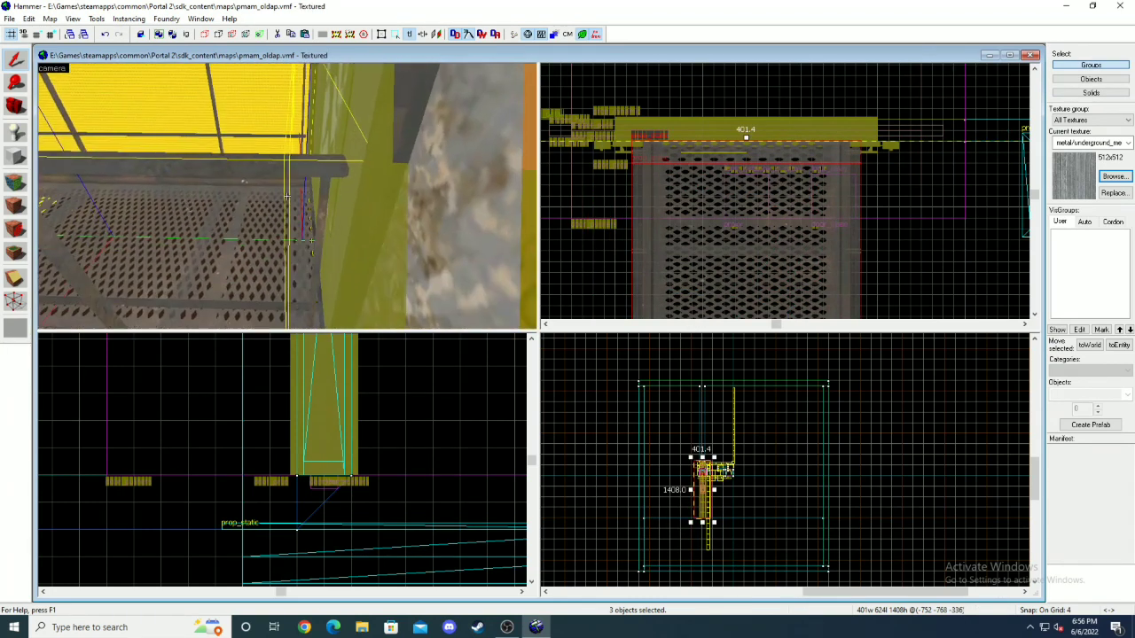
pyautogui.click(661, 464)
pyautogui.press('z')
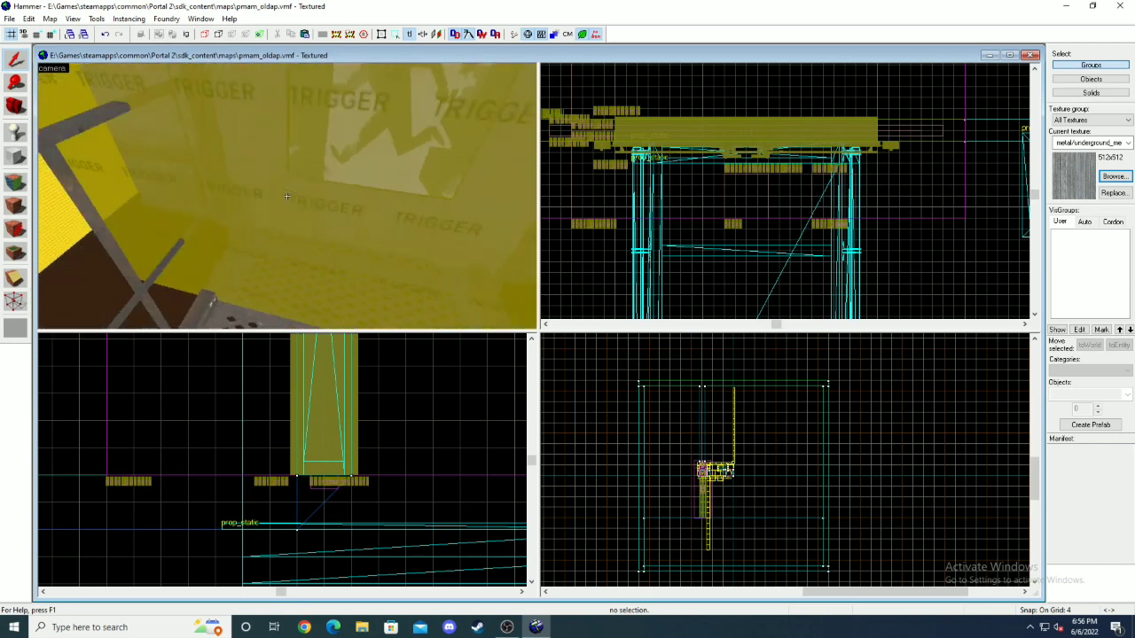
pyautogui.press('s')
pyautogui.press('z')
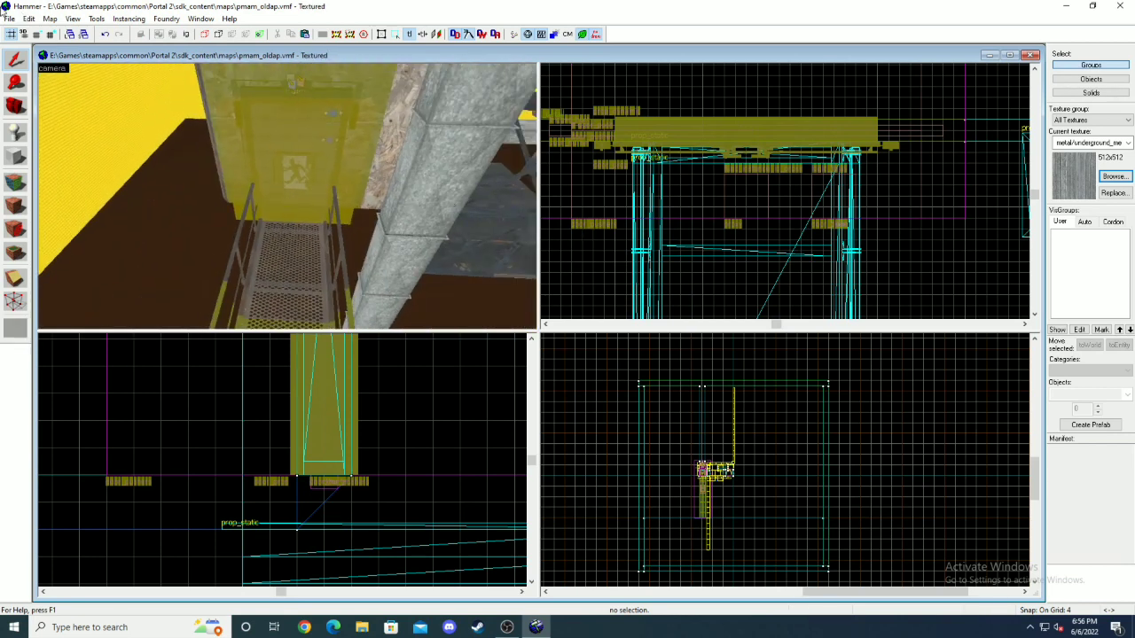
pyautogui.press('z')
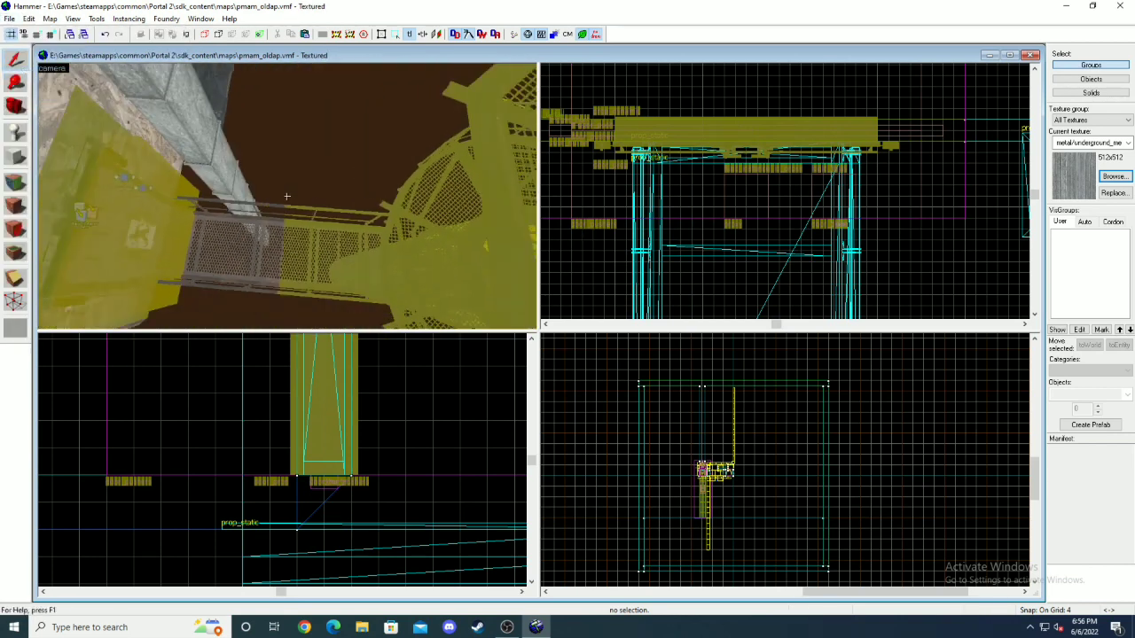
pyautogui.press('w')
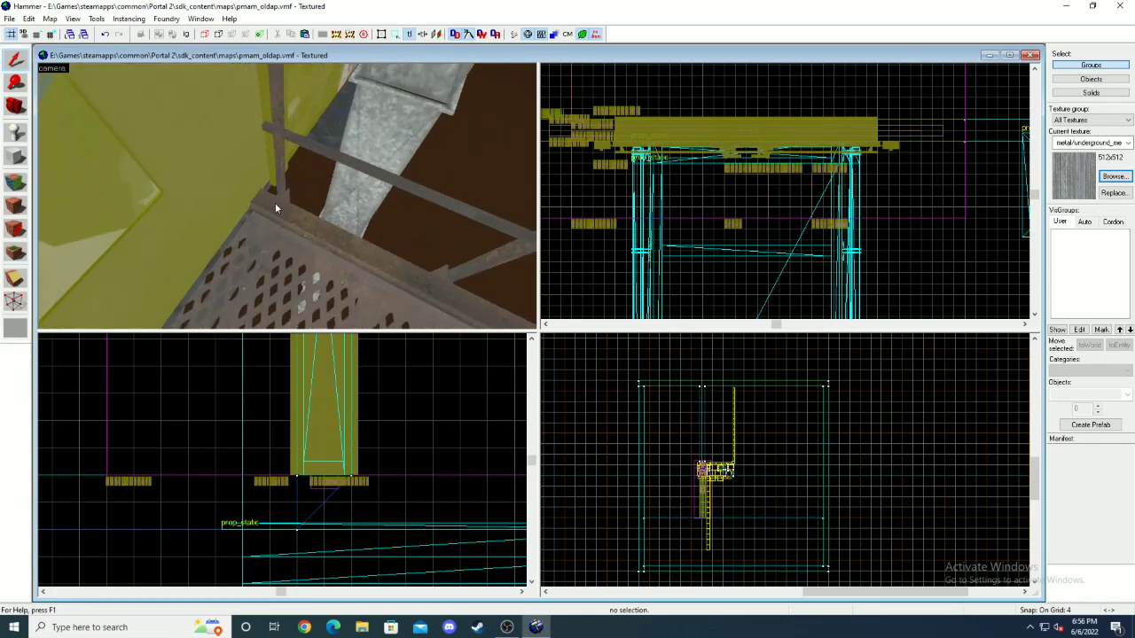
# - Select the entrance lift together with its walkway pieces and paste a copy of them
pyautogui.press('z')
pyautogui.click(314, 212)
pyautogui.press('z')
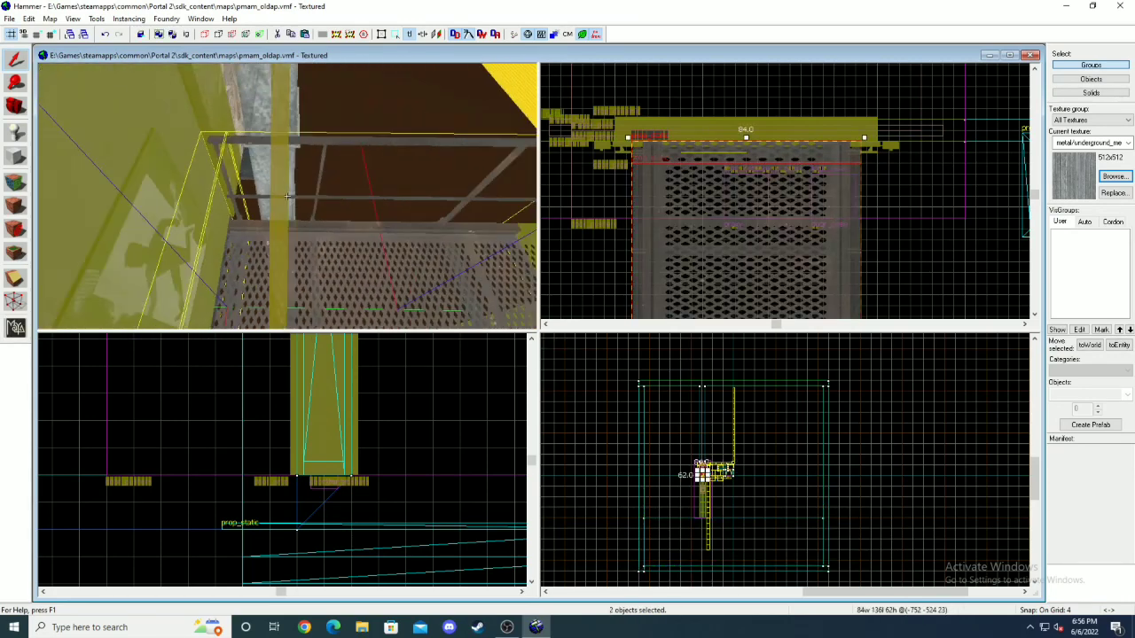
pyautogui.press('s')
pyautogui.press('z')
pyautogui.keyDown('ctrl'); pyautogui.click(318, 215); pyautogui.keyUp('ctrl')
pyautogui.press('z')
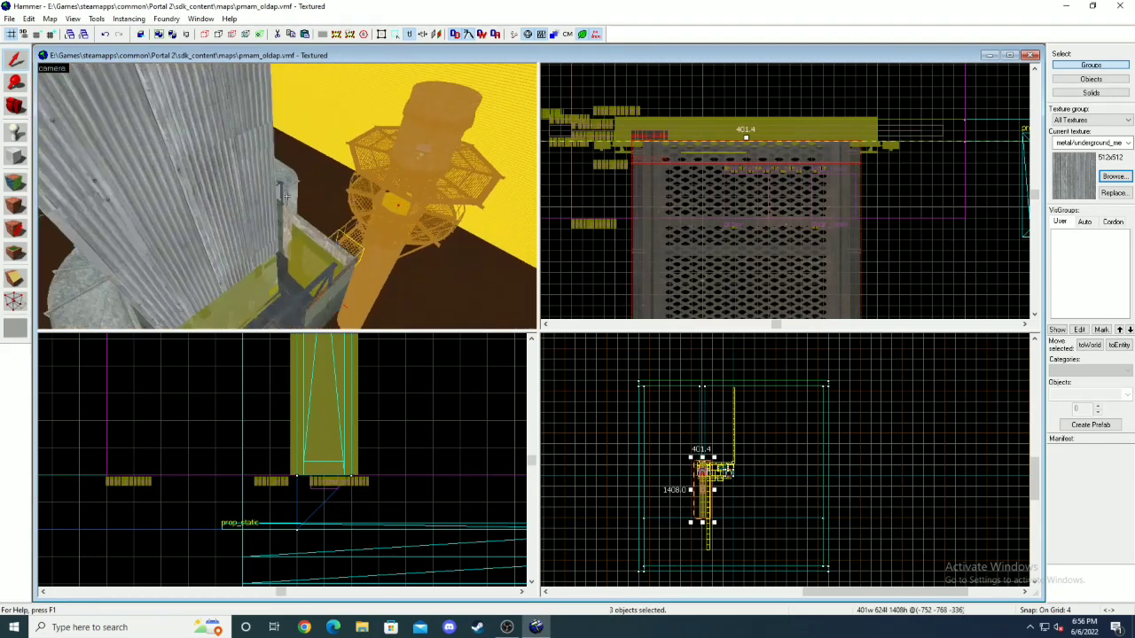
pyautogui.press('z')
# - Rotate the copied lift and walkway 180 degrees and align the walkway with the door at the chamber's other end
pyautogui.scroll(-3, 306, 182)
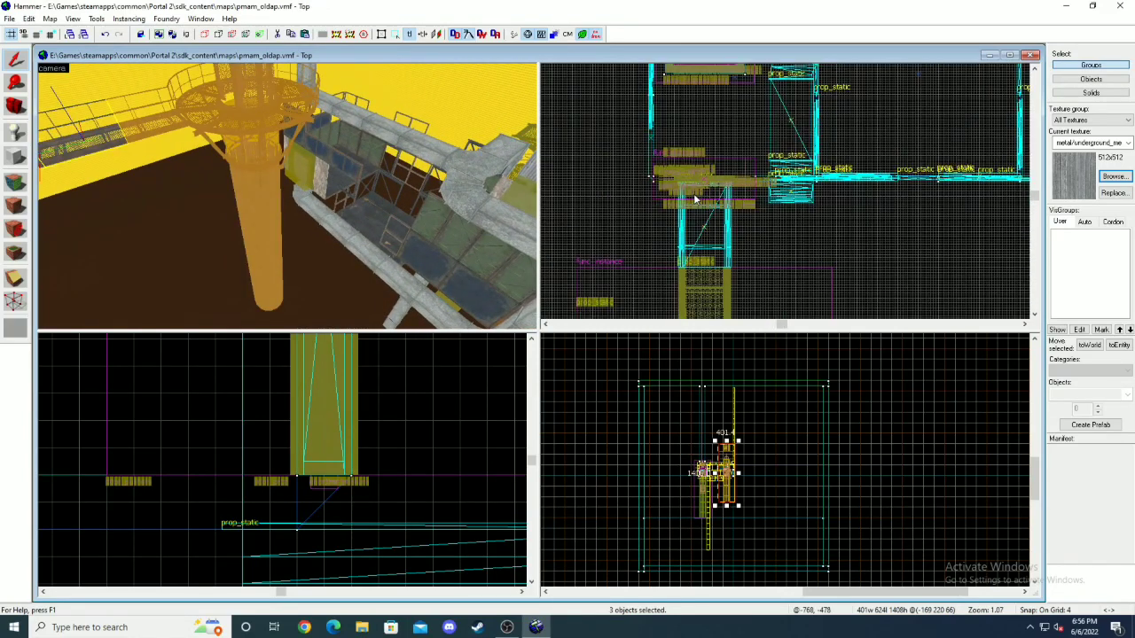
pyautogui.scroll(-3, 752, 118)
pyautogui.scroll(5, 767, 118)
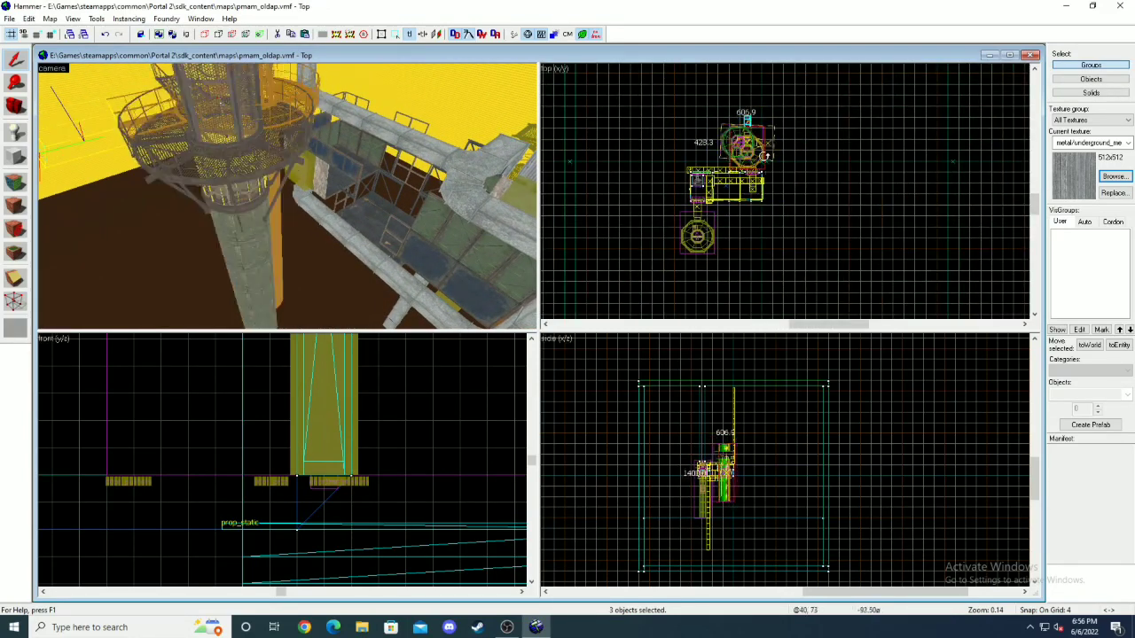
pyautogui.scroll(-5, 707, 198)
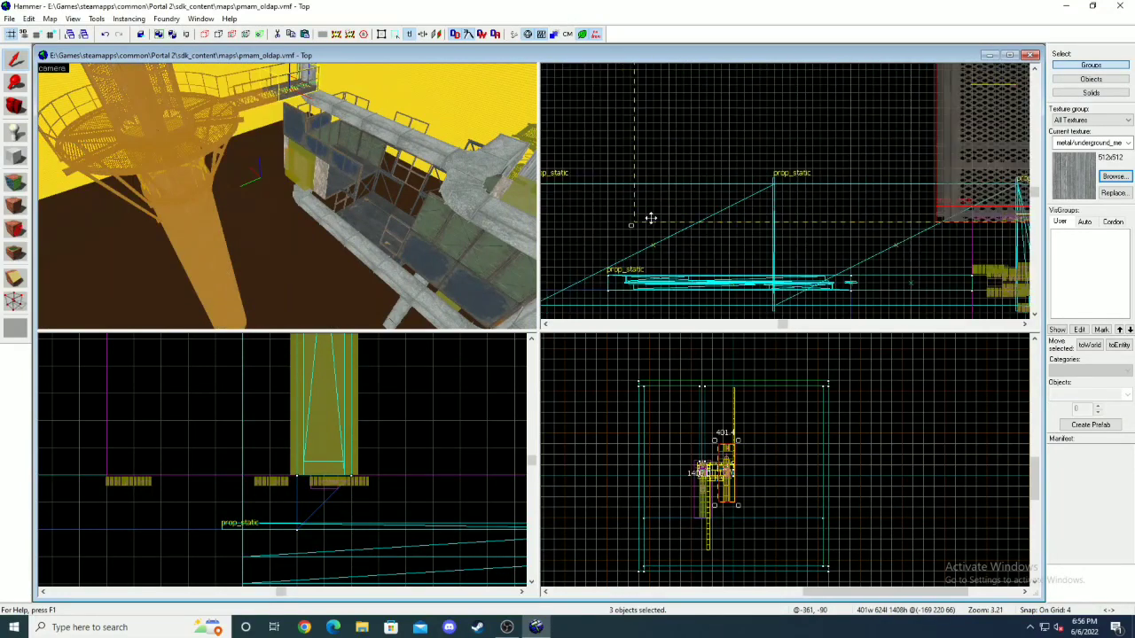
pyautogui.scroll(4, 803, 210)
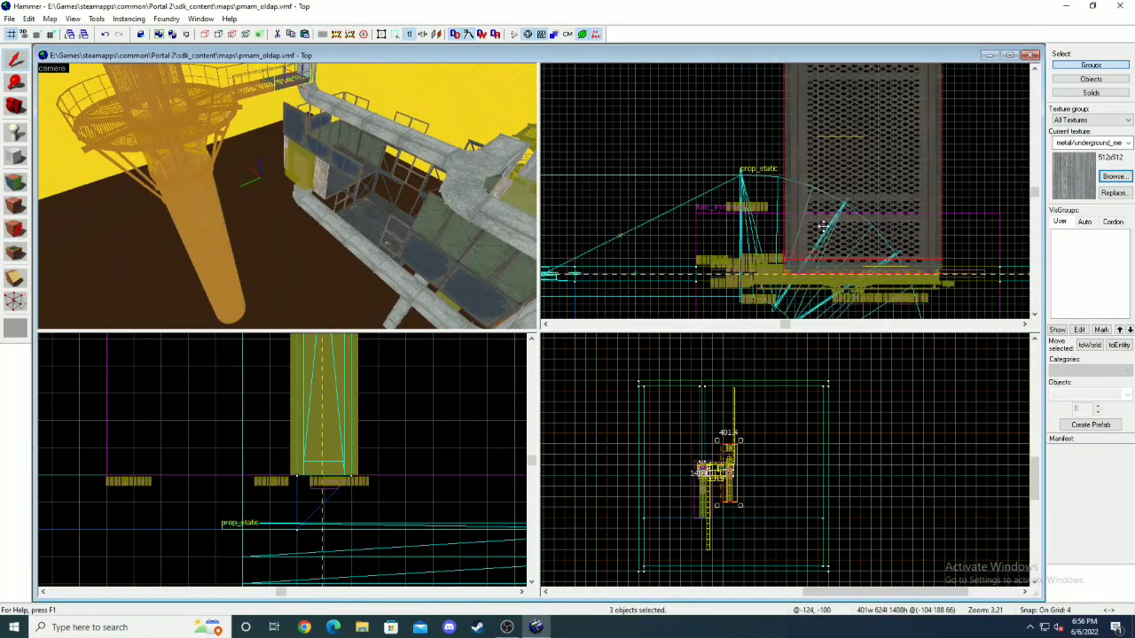
pyautogui.click(815, 253)
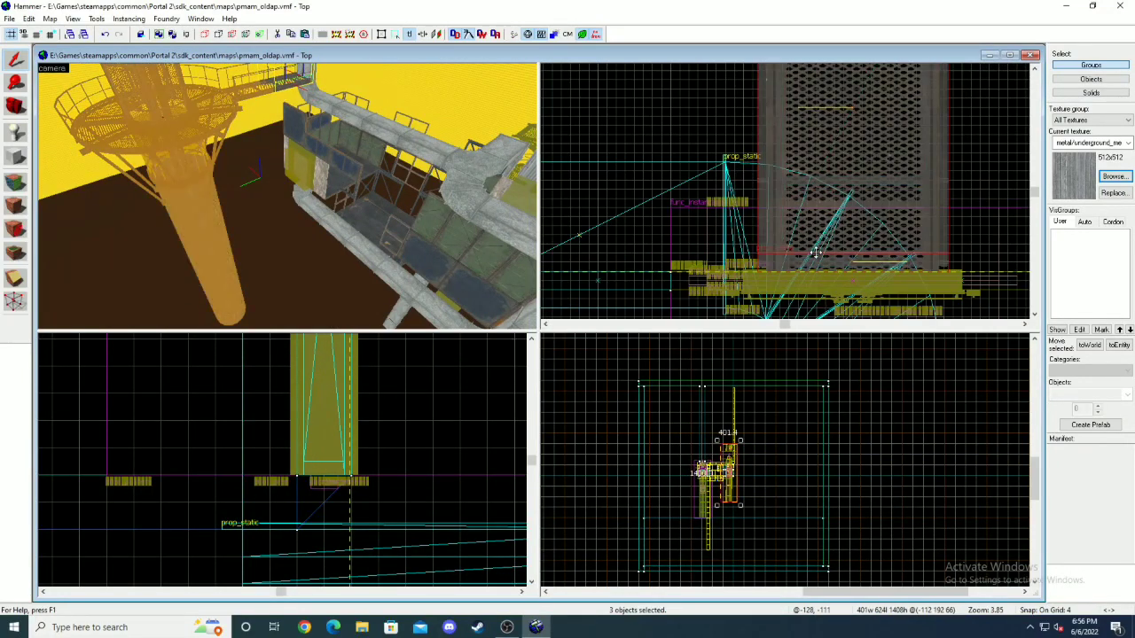
# - Lower the copied lift and walkway to the level of the second chamber door
pyautogui.scroll(2, 730, 484)
pyautogui.scroll(-19, 353, 465)
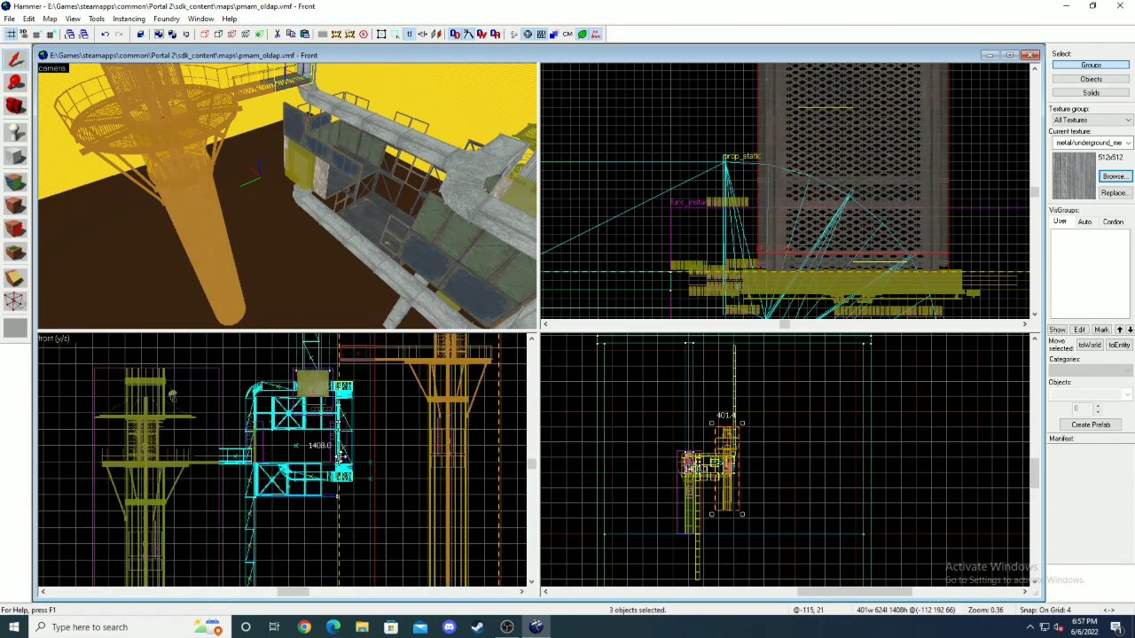
pyautogui.moveTo(352, 419); pyautogui.dragTo(344, 489)
pyautogui.scroll(6, 346, 457)
pyautogui.scroll(4, 363, 379)
pyautogui.moveTo(371, 354); pyautogui.dragTo(346, 451)
pyautogui.press('z')
pyautogui.press('w')
pyautogui.press('z')
pyautogui.scroll(2, 768, 280)
pyautogui.press('z')
pyautogui.press('s')
pyautogui.press('z')
# - Set the copied lift instance's VMF file to test_dome_exit_lift_01 and reduce the grid size to 2
pyautogui.doubleClick(273, 199)
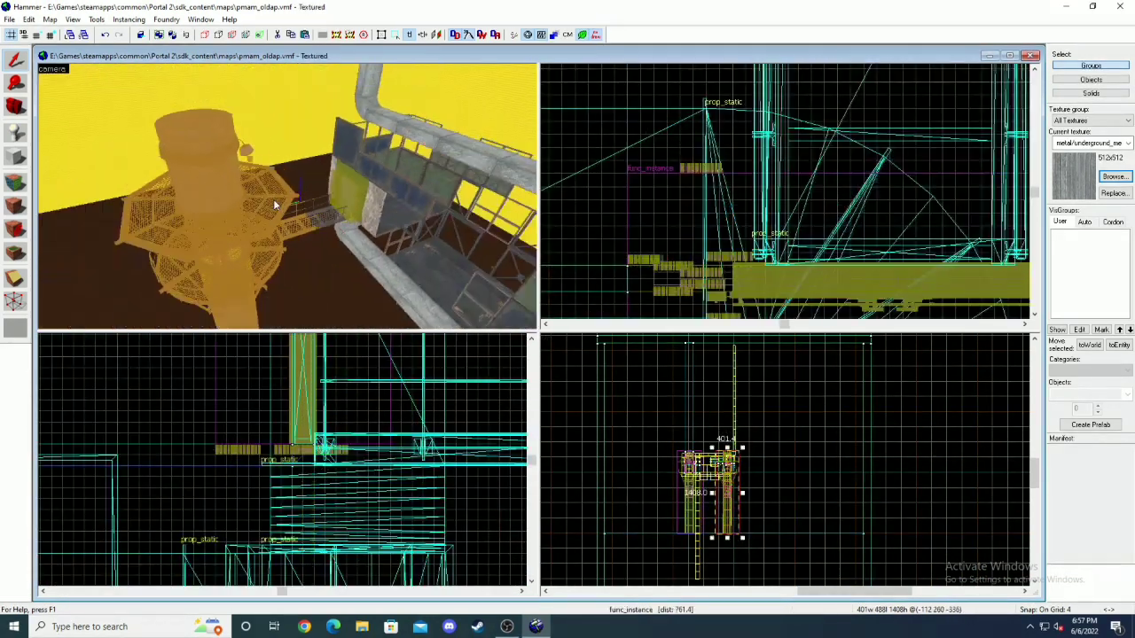
pyautogui.click(638, 276)
pyautogui.doubleClick(569, 312)
pyautogui.press('Escape')
pyautogui.press('[')
pyautogui.press('z')
pyautogui.press('w')
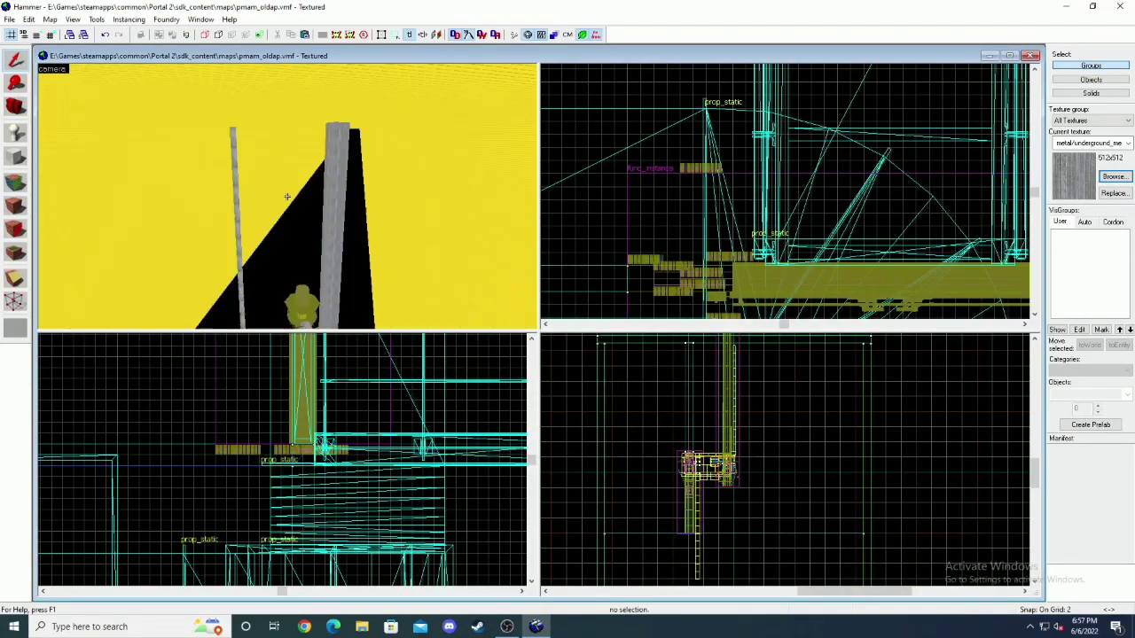
pyautogui.press('w')
pyautogui.press('s')
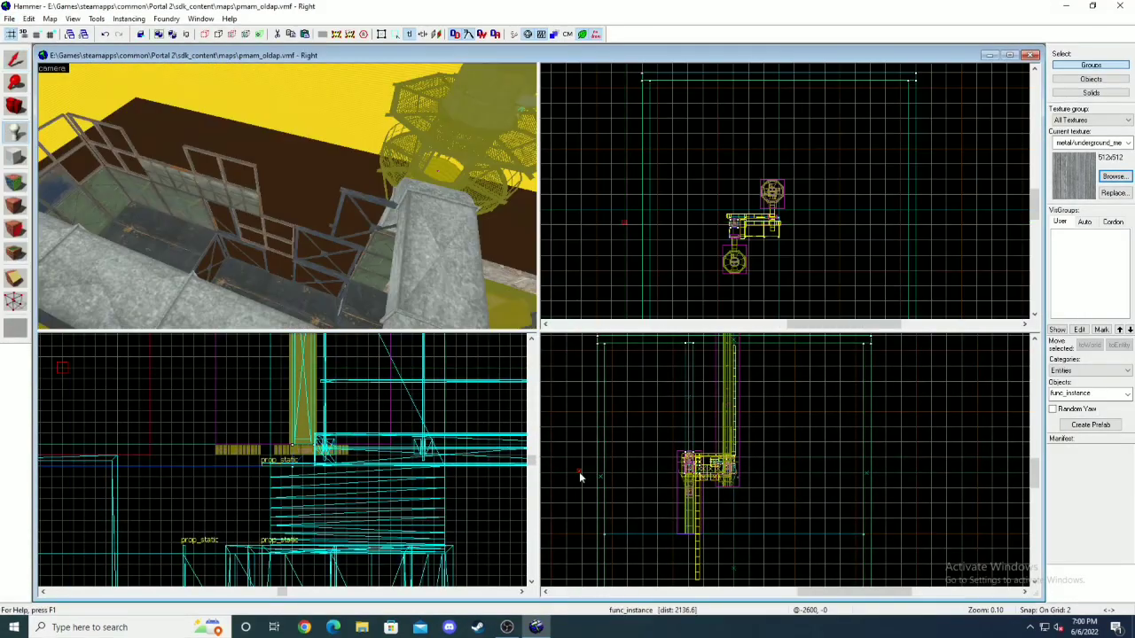
# - Open the properties of the func_instance outside the chamber and browse to the turbine_elevator instances folder for its VMF file
pyautogui.click(28, 19)
pyautogui.click(55, 209)
pyautogui.click(638, 277)
pyautogui.click(780, 216)
pyautogui.doubleClick(510, 525)
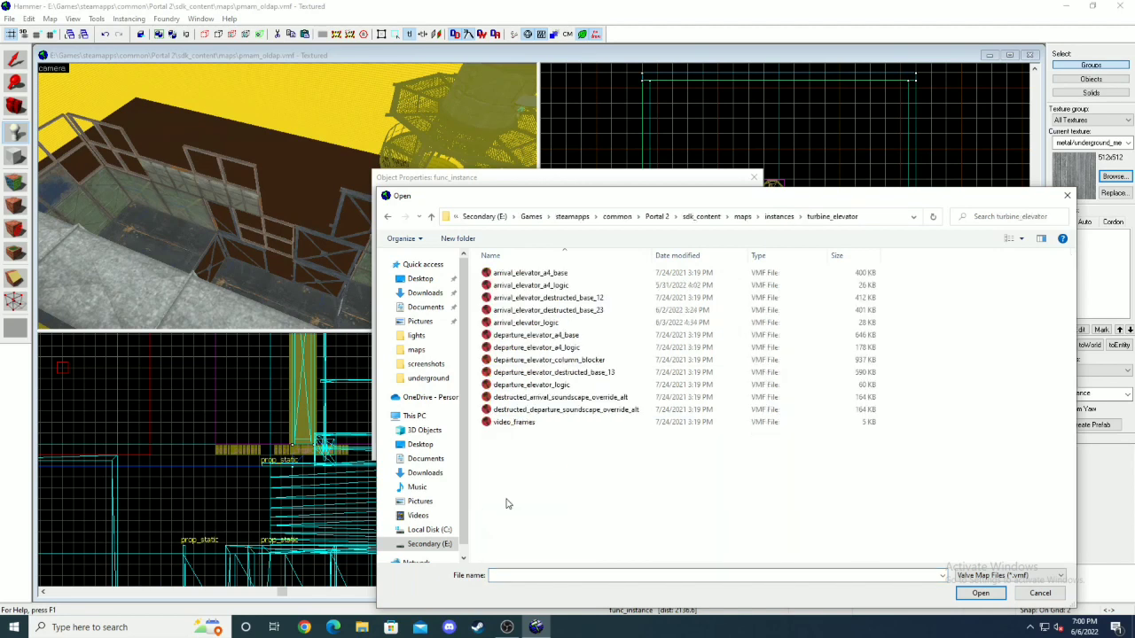
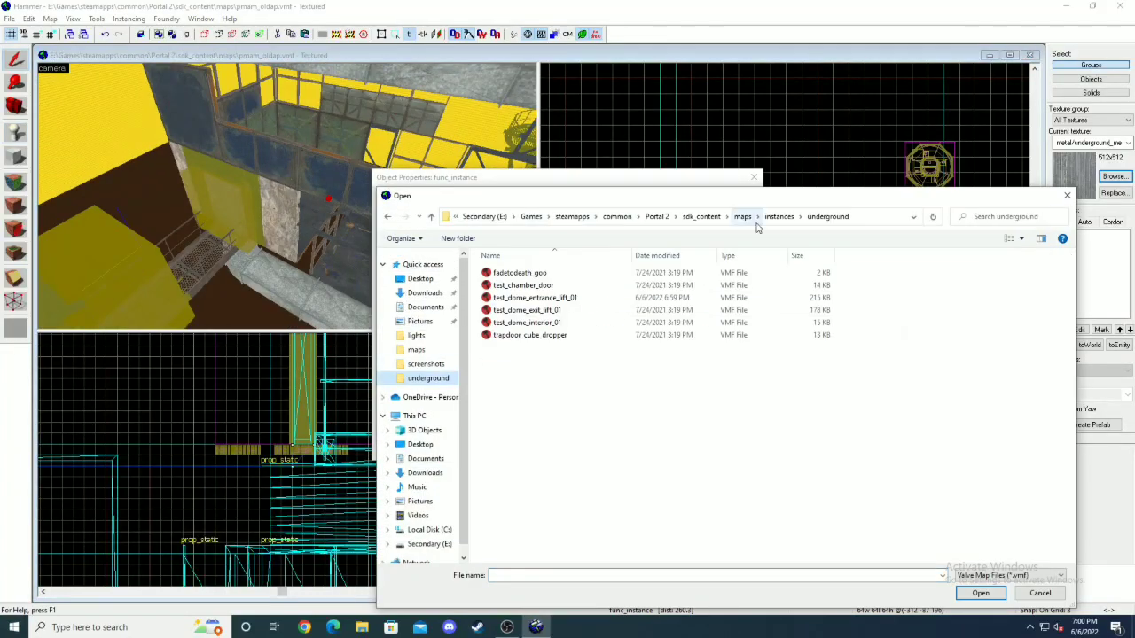
# - Set the VMF file of the func_instance in the chamber to underground_fluorescent_1_warm from the lights instances folder
pyautogui.click(778, 216)
pyautogui.doubleClick(556, 340)
pyautogui.scroll(-12, 559, 346)
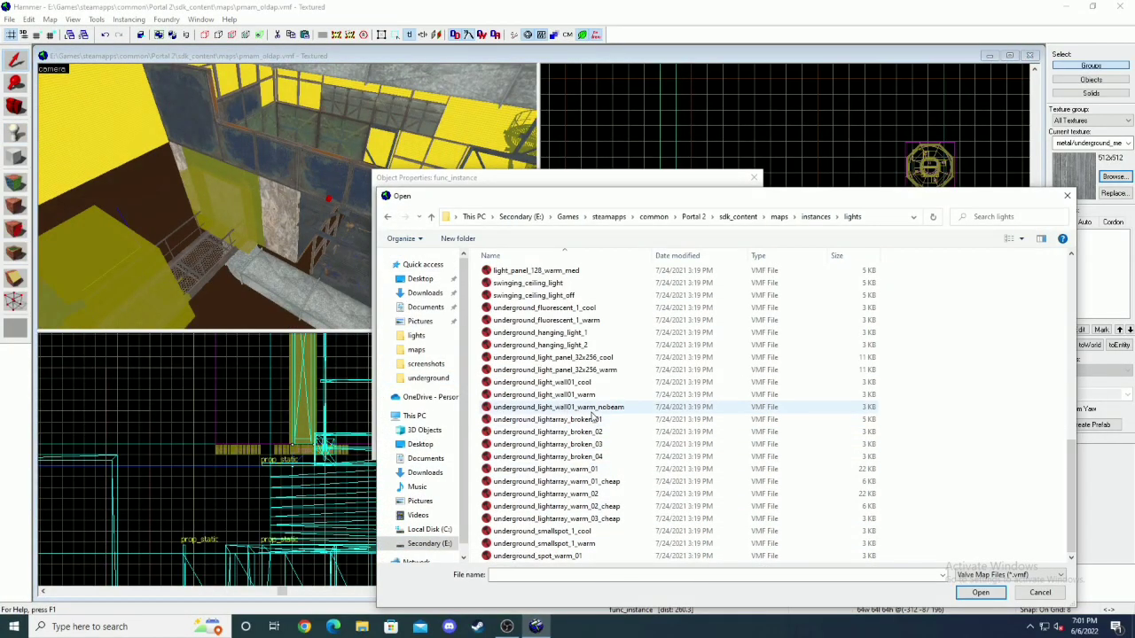
pyautogui.doubleClick(572, 324)
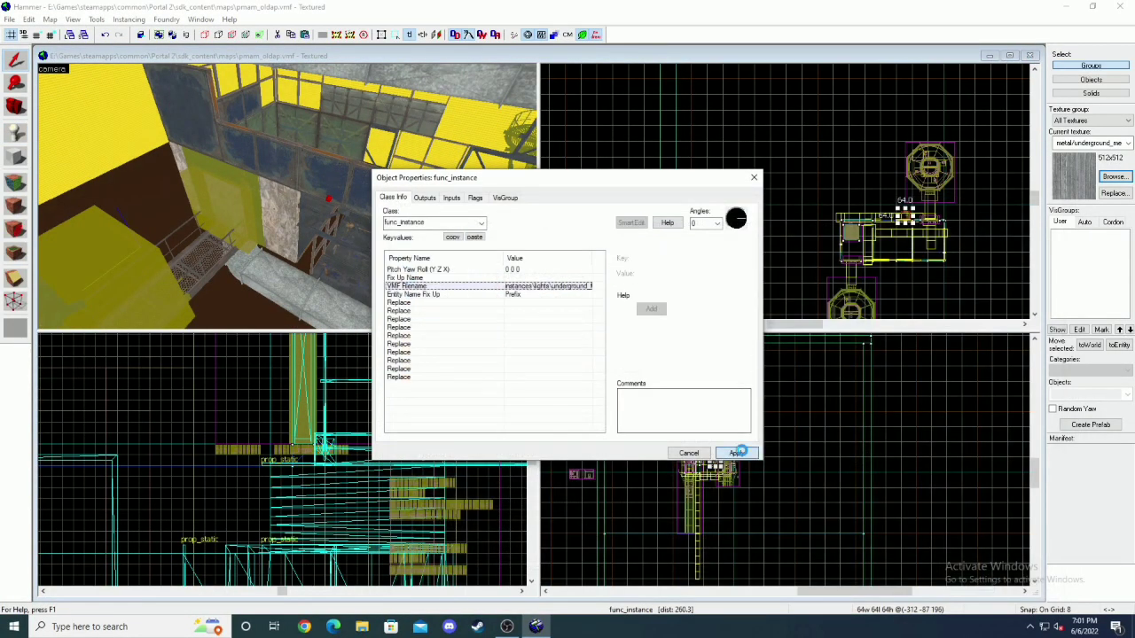
pyautogui.click(753, 177)
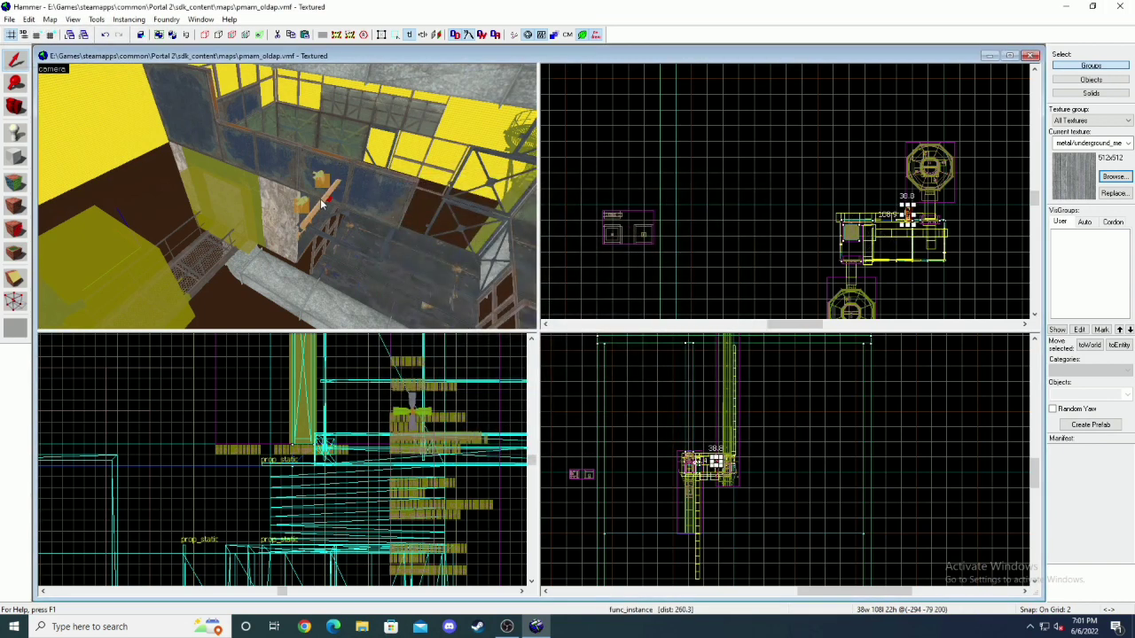
# - Place the fluorescent light on the green end wall inside the chamber, below the upper panel, and fit it against the wall surface
pyautogui.press('z')
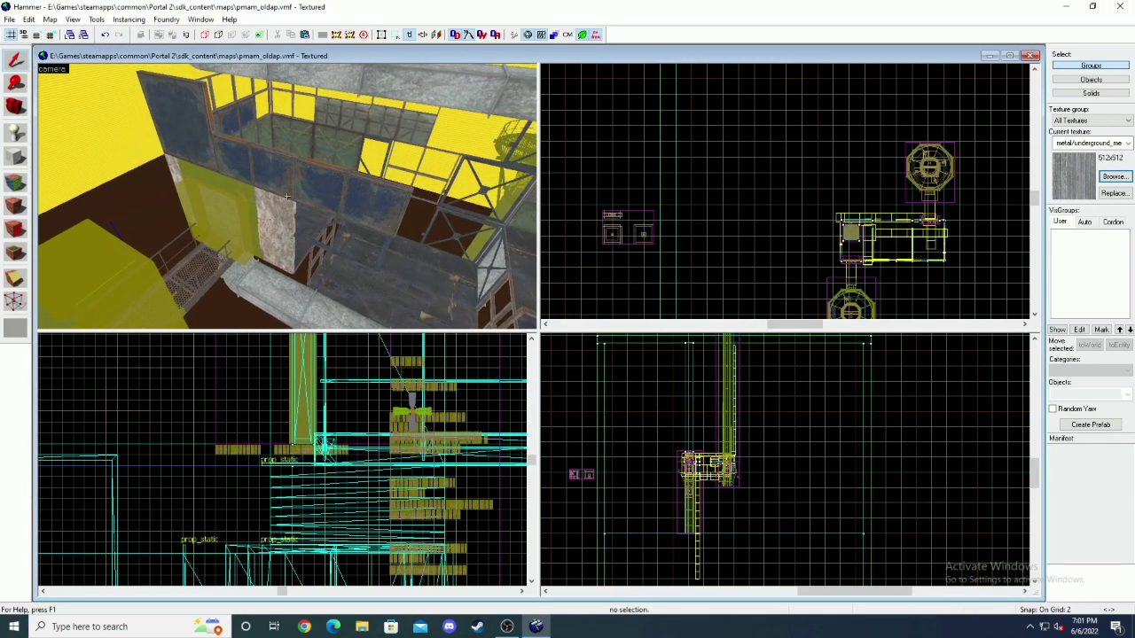
pyautogui.press('w')
pyautogui.press('z')
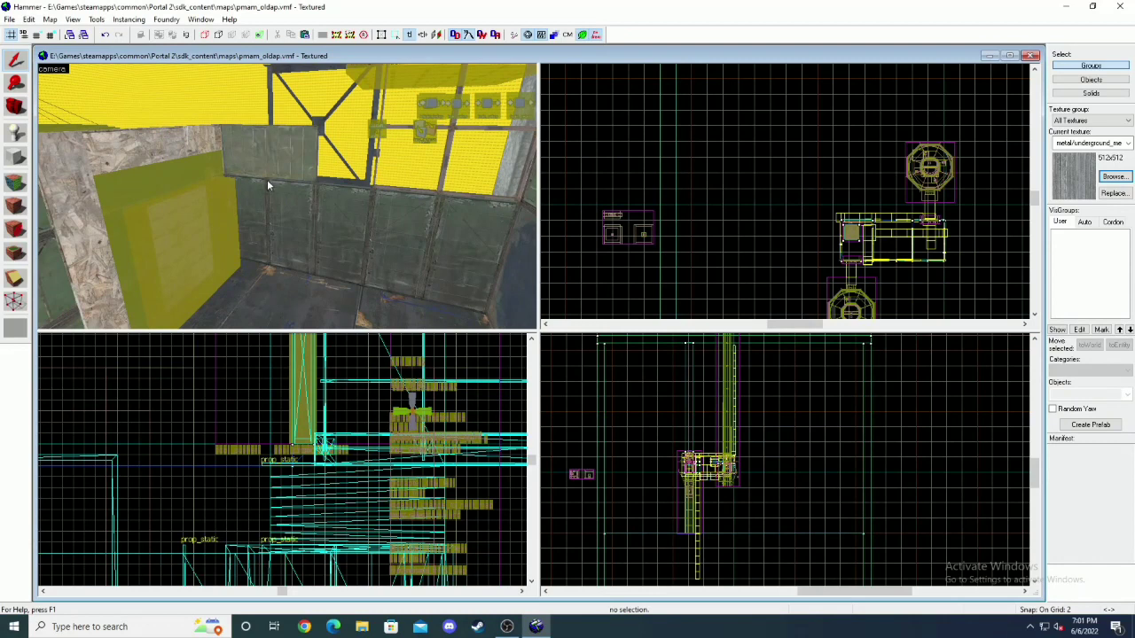
pyautogui.click(267, 181)
pyautogui.scroll(-3, 283, 395)
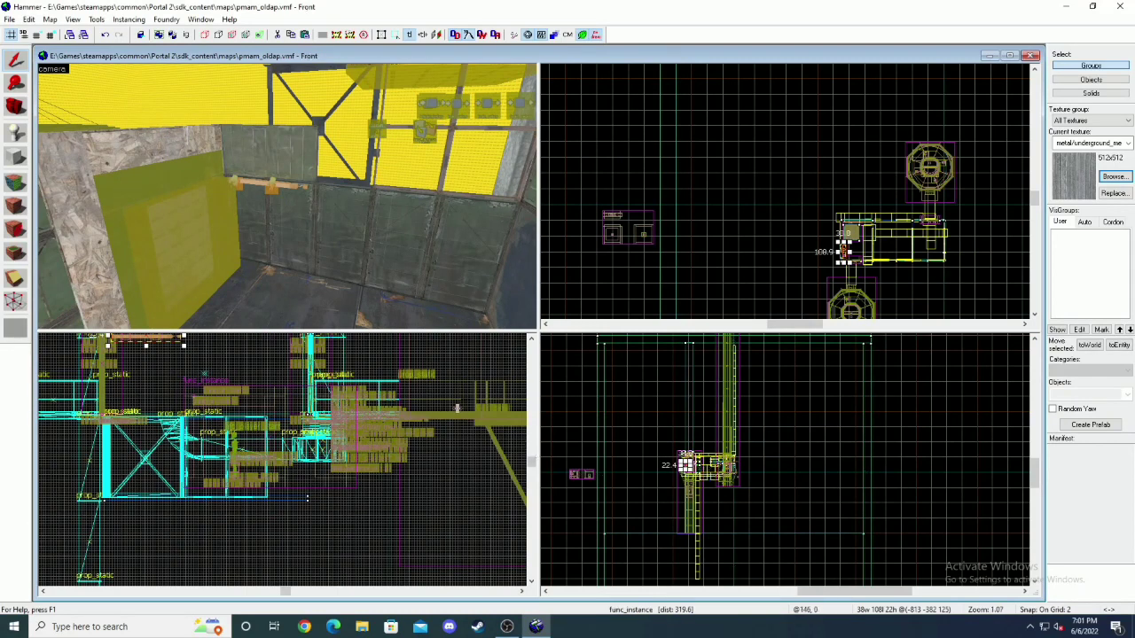
pyautogui.scroll(8, 317, 401)
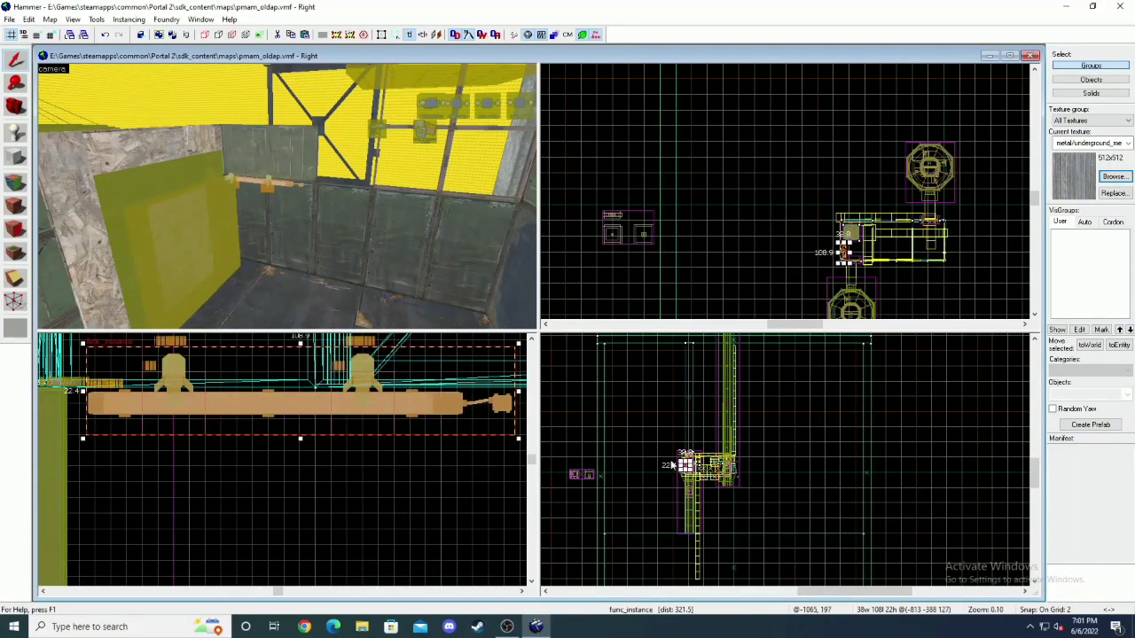
pyautogui.scroll(20, 674, 465)
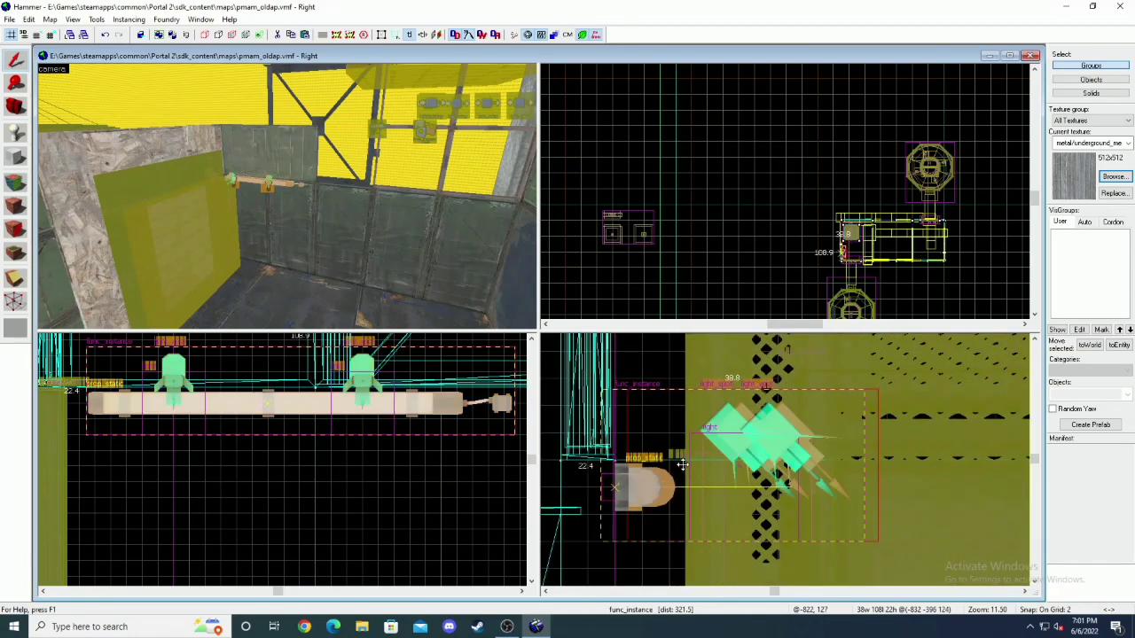
pyautogui.click(671, 467)
pyautogui.press('z')
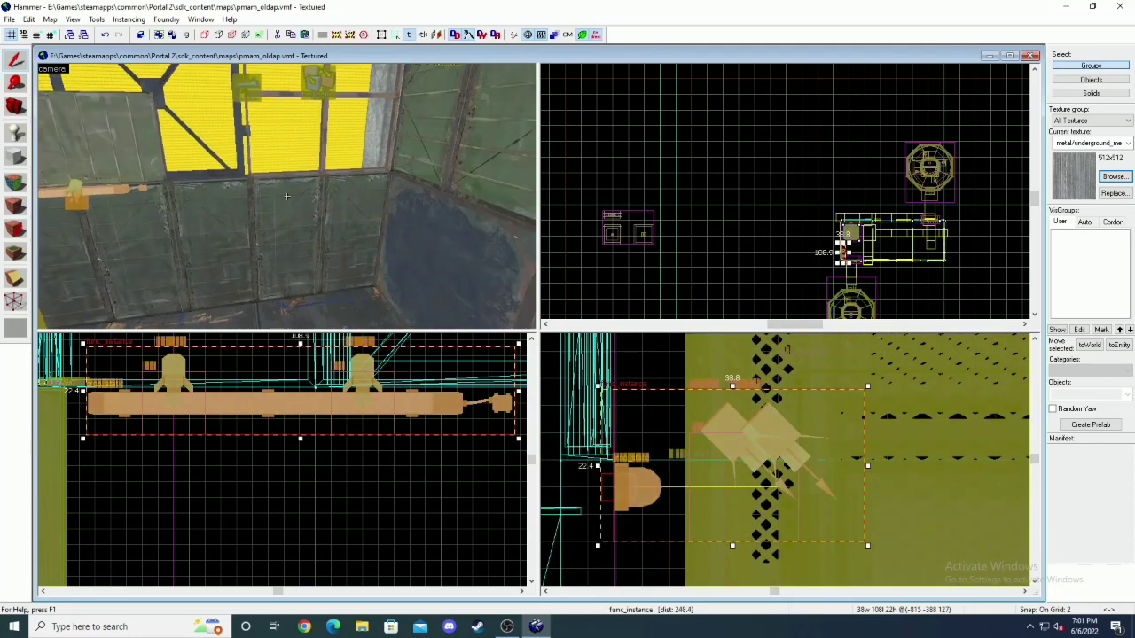
# - Paste a second fluorescent light further along the same wall and align both lights flush with it
pyautogui.hotkey('ctrl', 'v')
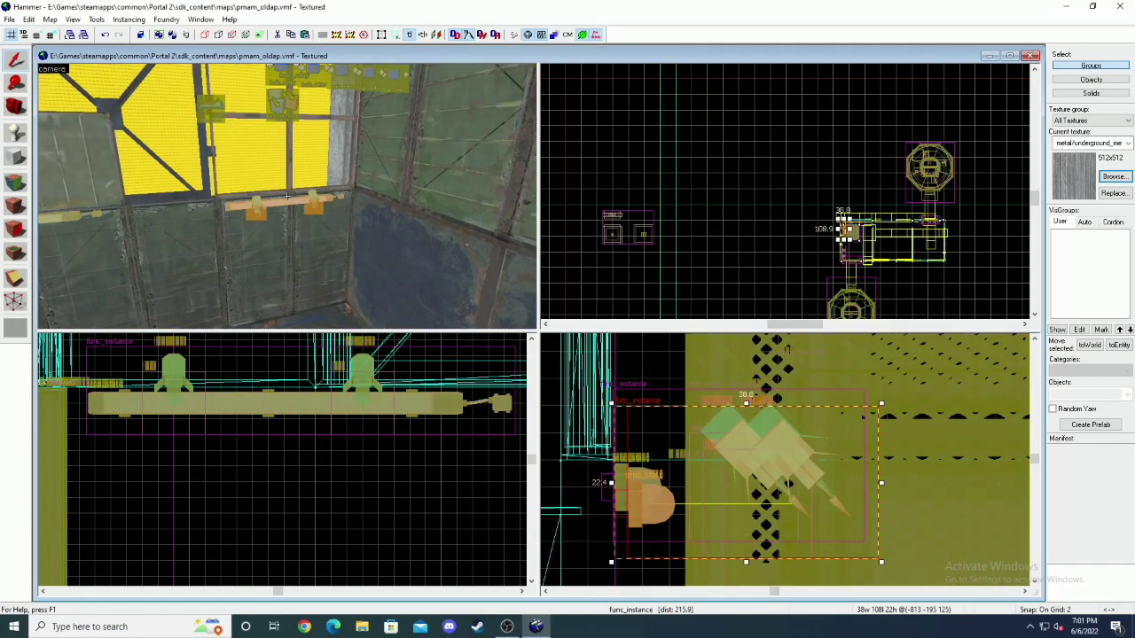
pyautogui.scroll(-5, 289, 418)
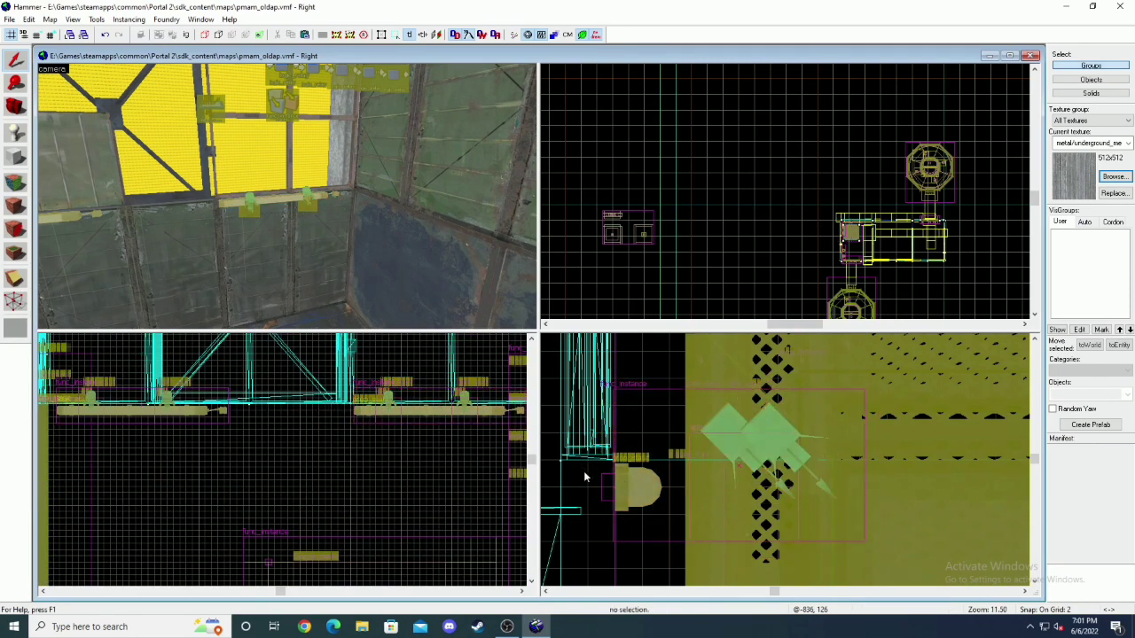
pyautogui.press('z')
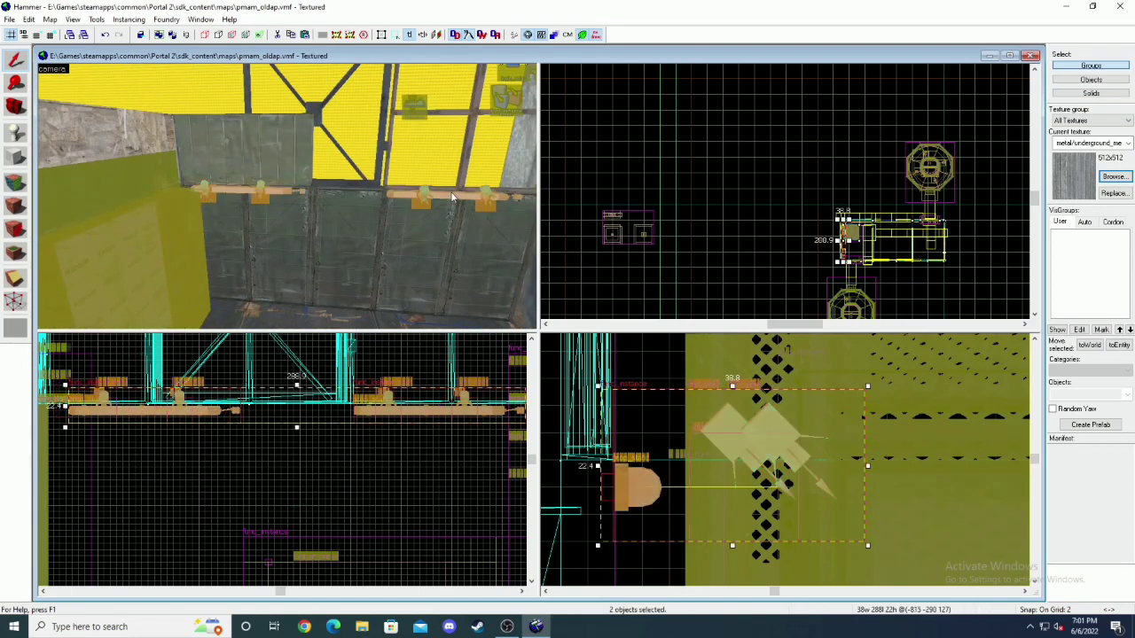
# - Copy the pair of wall lights to the opposite end wall, facing into the chamber, and align them against it
pyautogui.press('z')
pyautogui.press('z')
pyautogui.hotkey('ctrl', 'v')
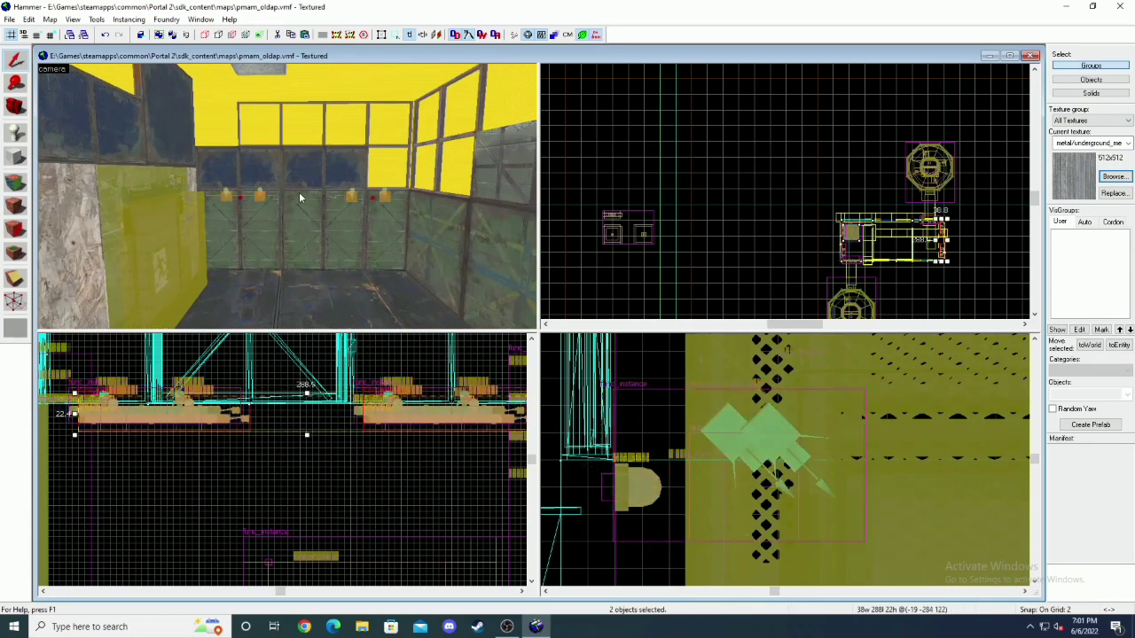
pyautogui.scroll(5, 870, 240)
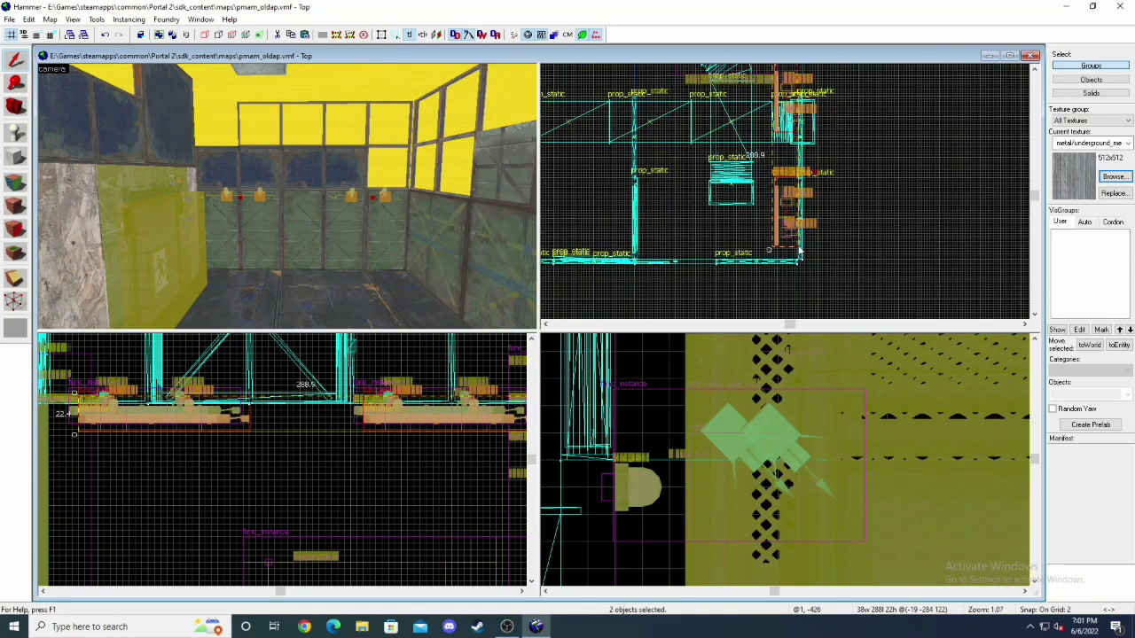
pyautogui.scroll(10, 788, 249)
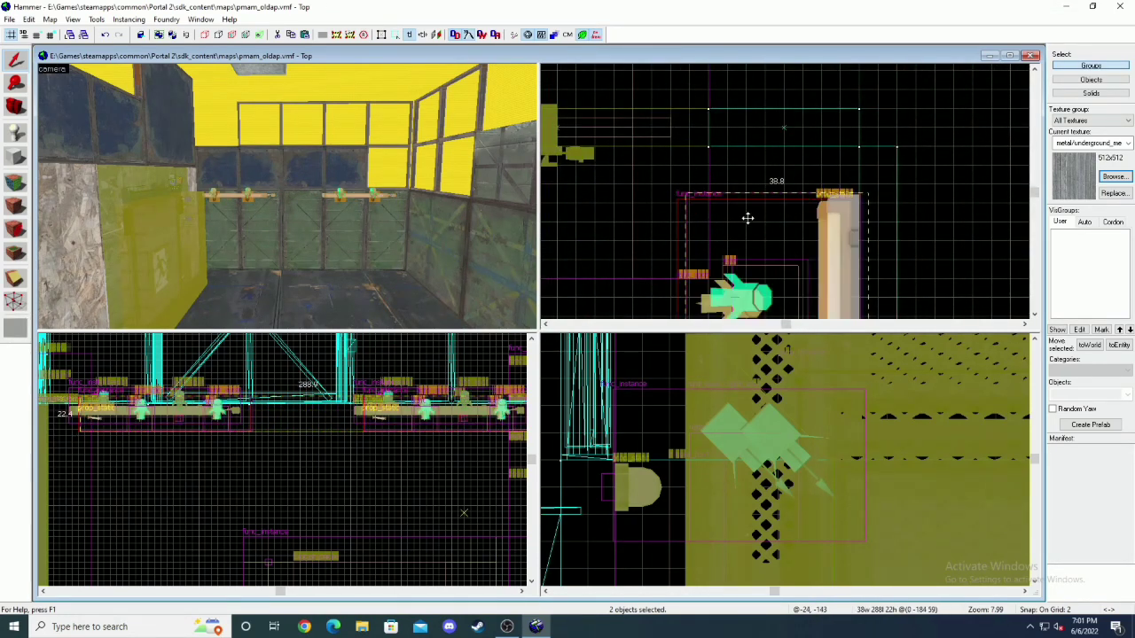
pyautogui.scroll(2, 139, 419)
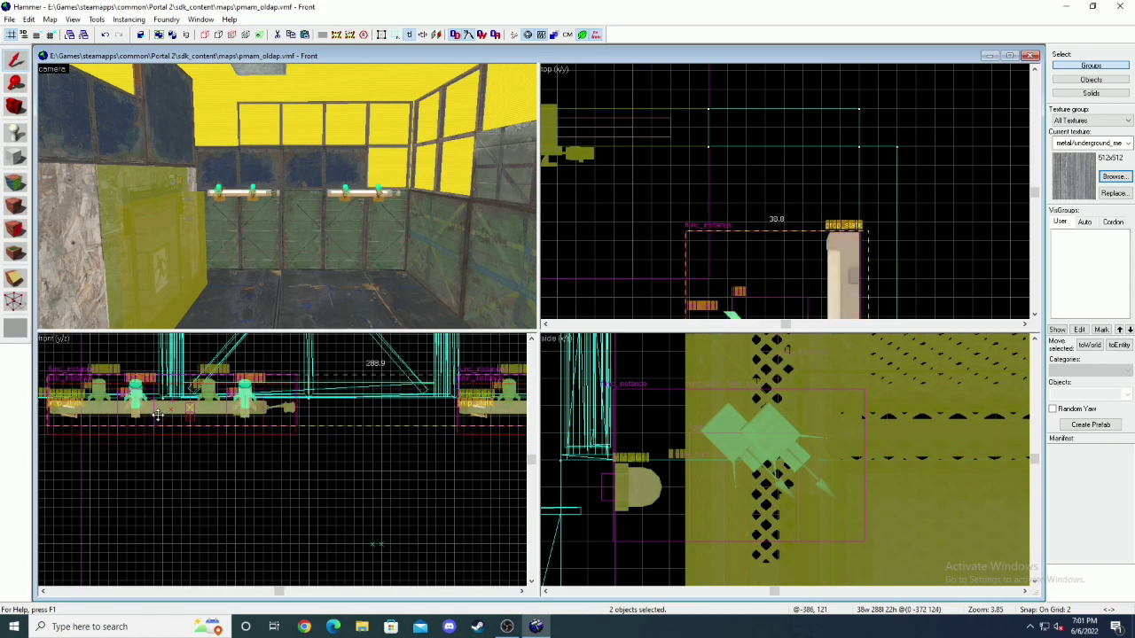
# - Copy a wall light to the outside of the first chamber door with its yaw at 270, and mount it above the door
pyautogui.press('z')
pyautogui.press('s')
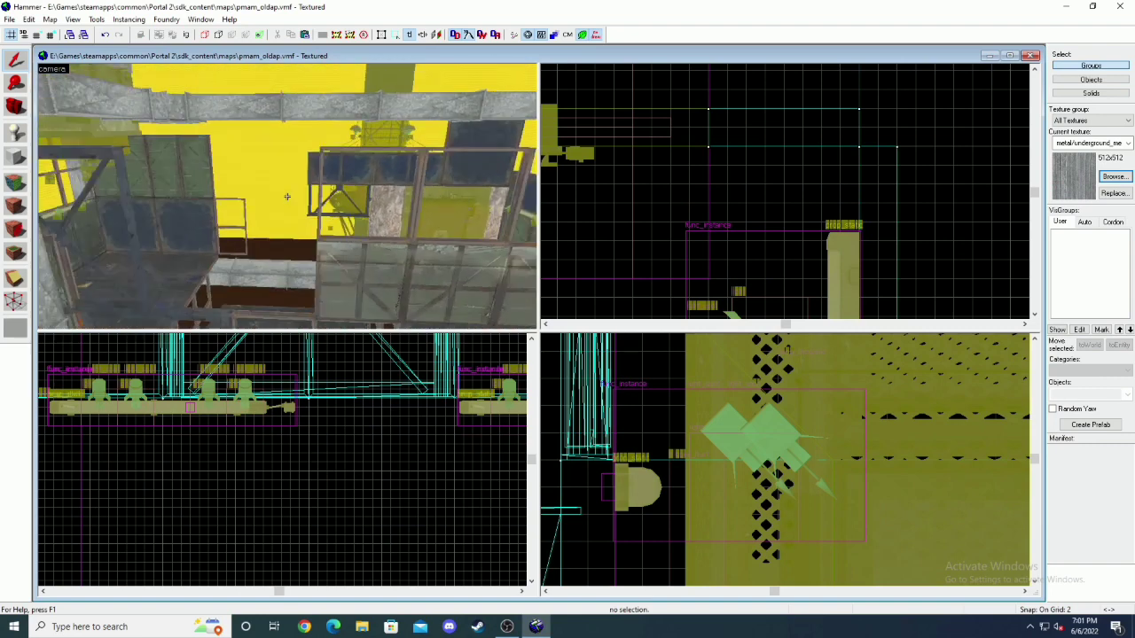
pyautogui.press('w')
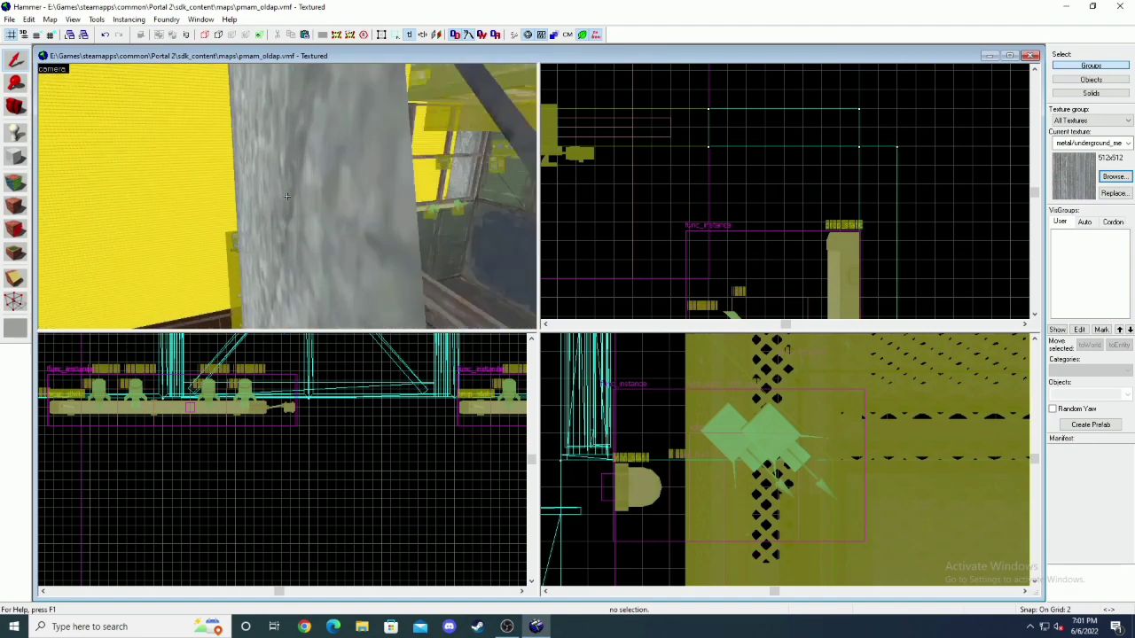
pyautogui.click(286, 196)
pyautogui.press('s')
pyautogui.press('z')
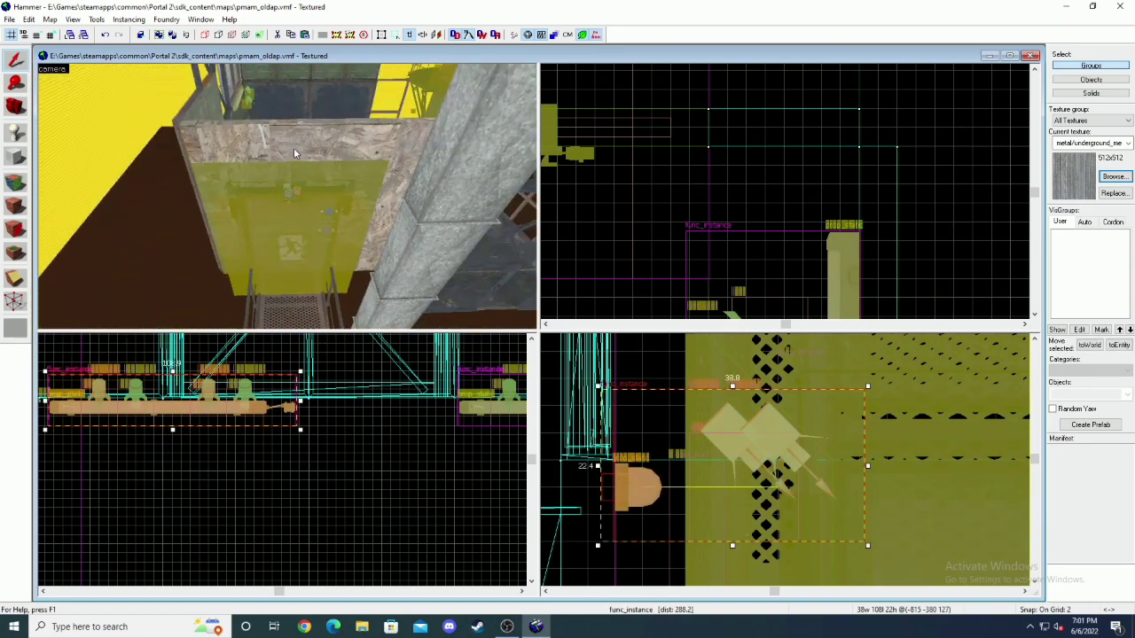
pyautogui.doubleClick(273, 189)
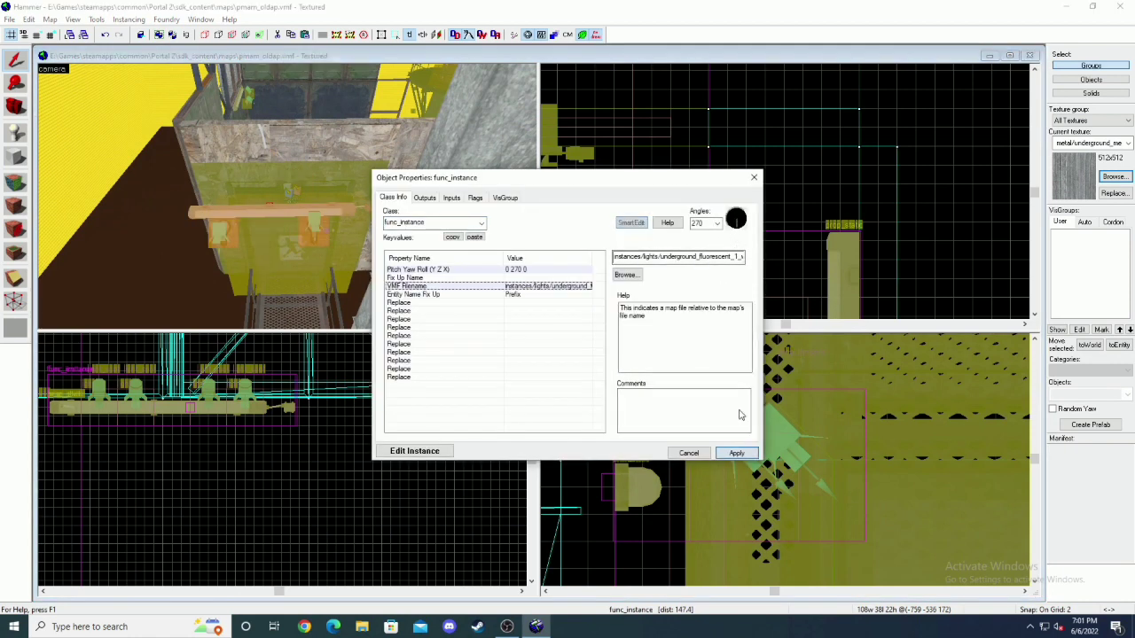
pyautogui.click(753, 178)
pyautogui.scroll(-5, 670, 235)
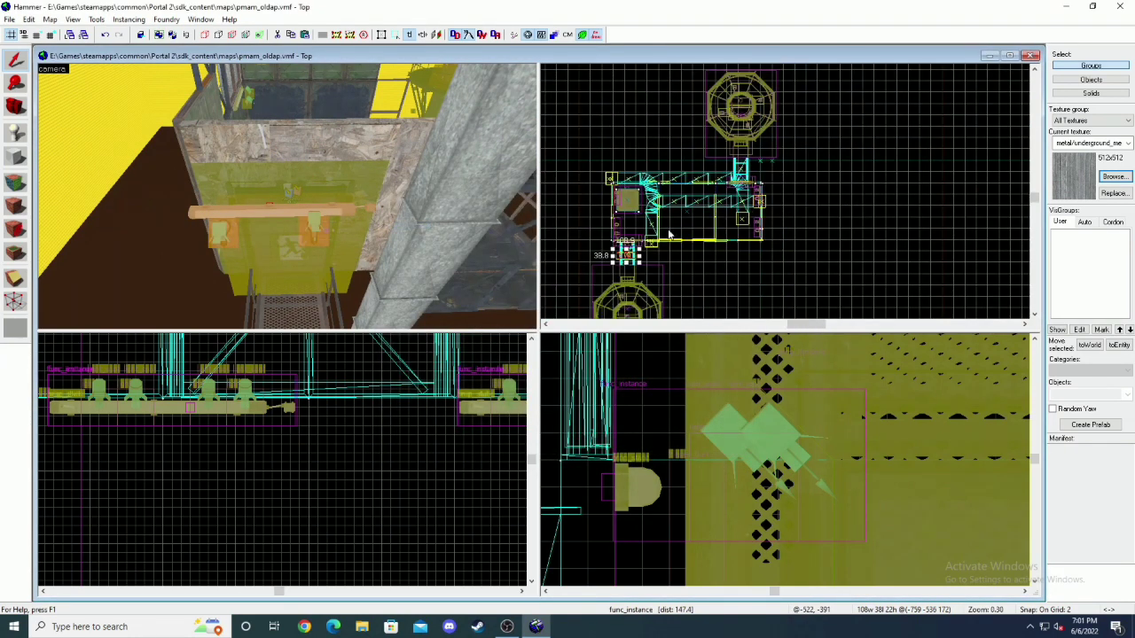
pyautogui.scroll(10, 638, 226)
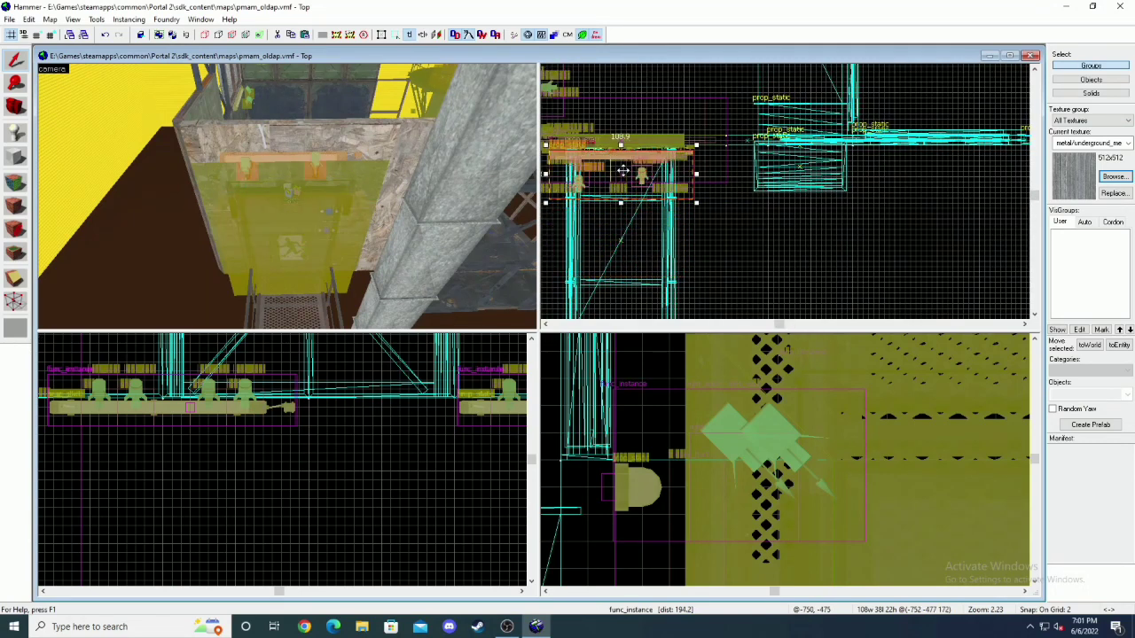
pyautogui.scroll(6, 232, 405)
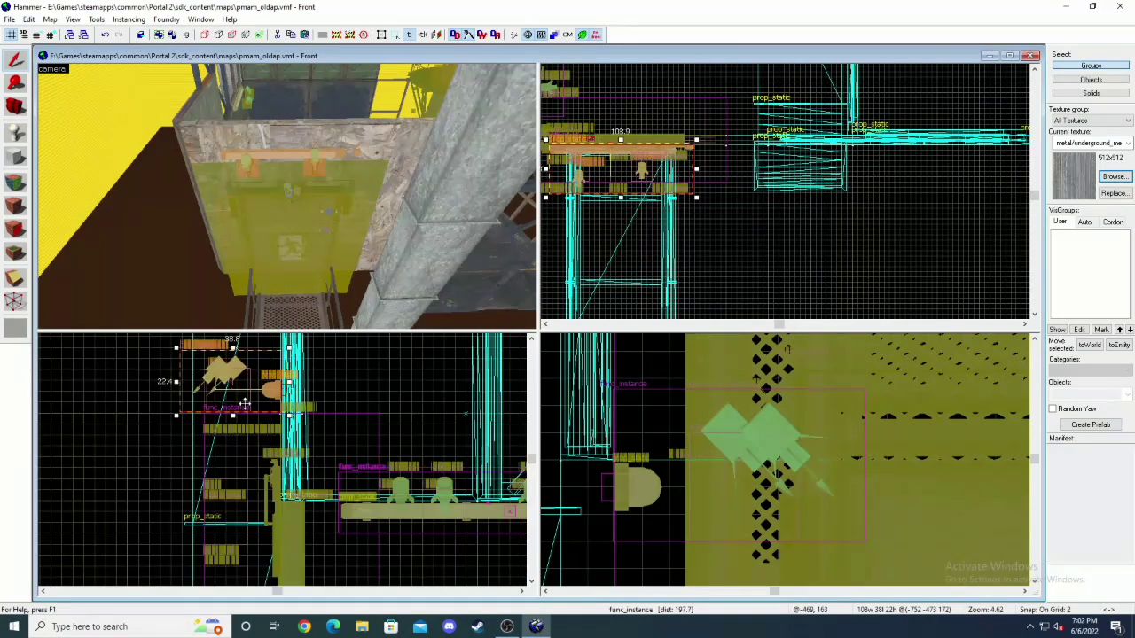
# - Place another light copy above the second chamber door and rotate it to face outward over the walkway
pyautogui.press('z')
pyautogui.press('w')
pyautogui.press('a')
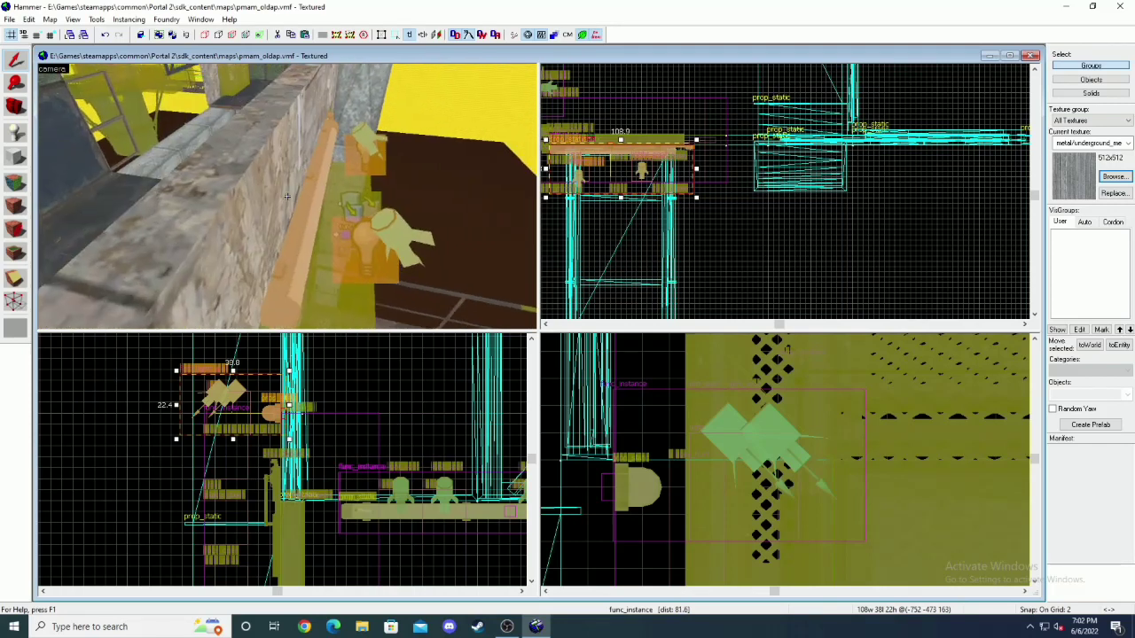
pyautogui.press('s')
pyautogui.press('w')
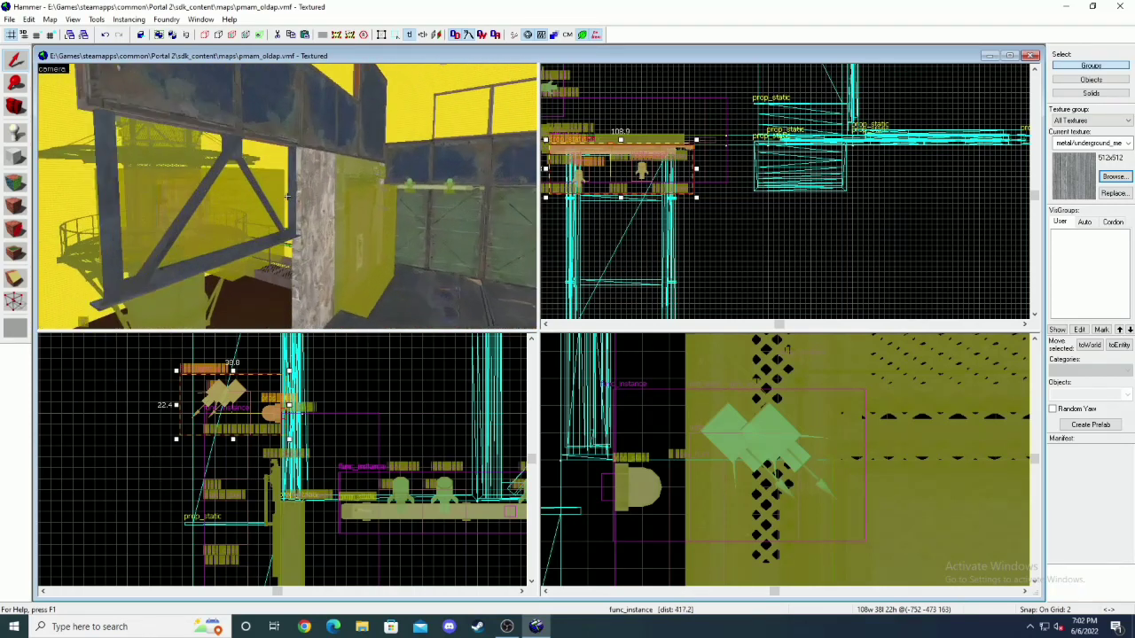
pyautogui.press('s')
pyautogui.press('z')
pyautogui.doubleClick(300, 189)
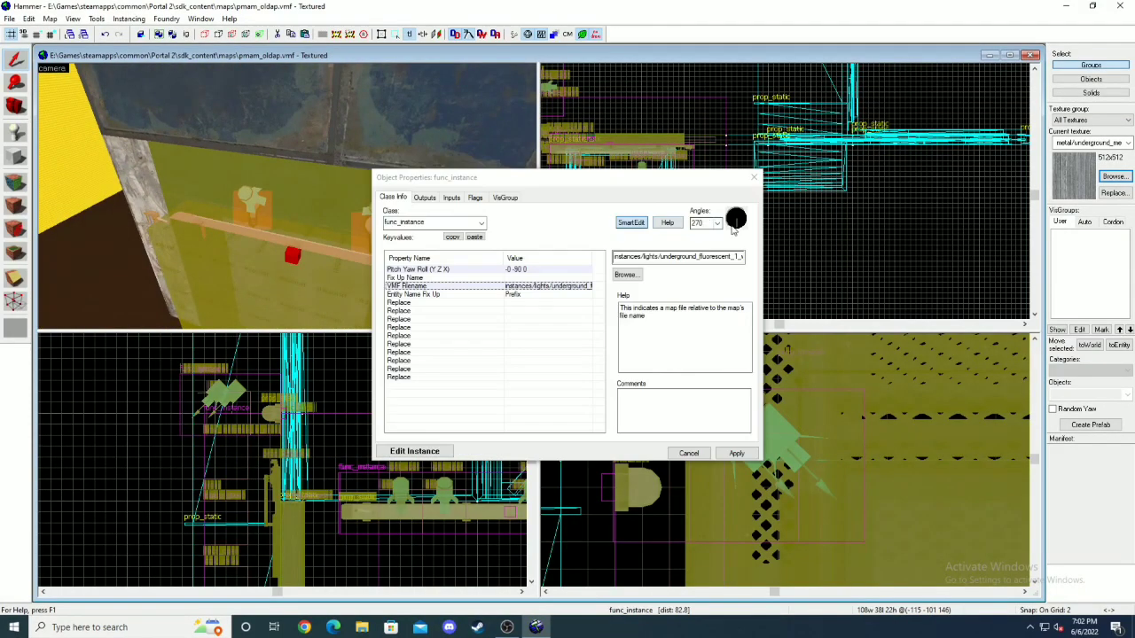
pyautogui.click(751, 177)
# - Filter the textures by "ply" and choose the dark wood/underground_ply texture for face editing
pyautogui.press('z')
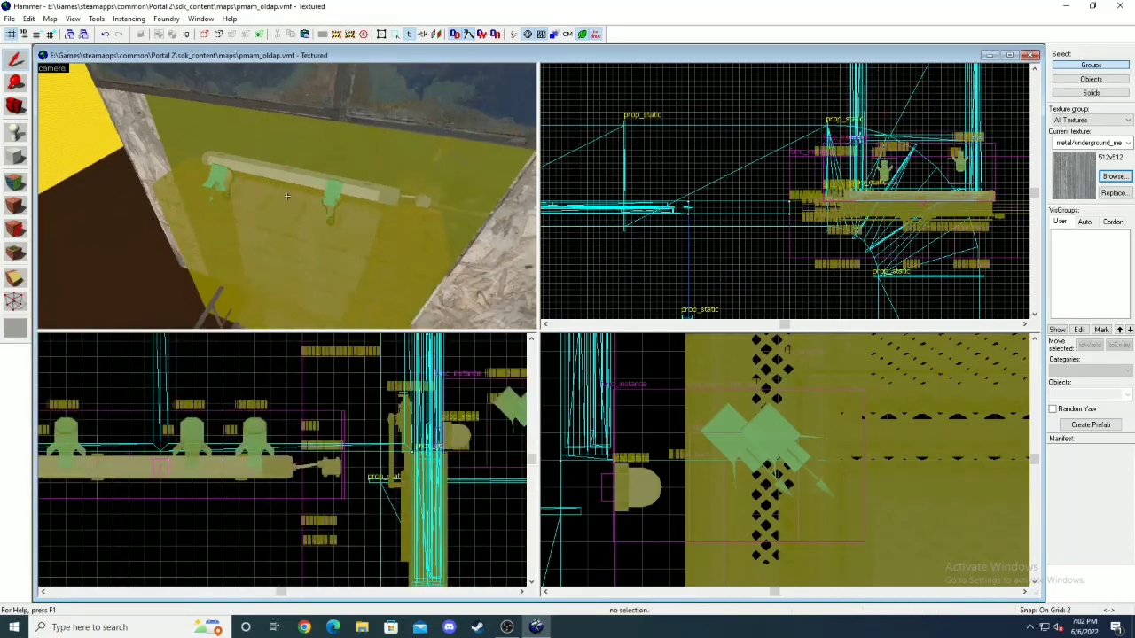
pyautogui.press('w')
pyautogui.hotkey('shift', 'a')
pyautogui.press('s')
pyautogui.press('z')
pyautogui.click(546, 355)
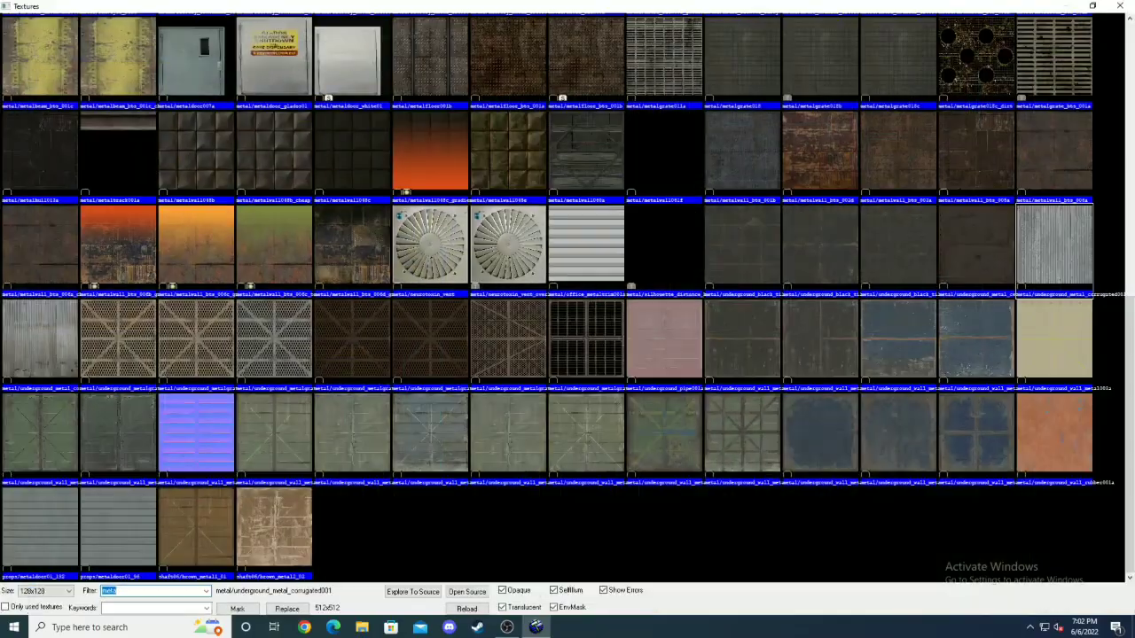
pyautogui.write('ply')
pyautogui.doubleClick(118, 62)
pyautogui.hotkey('shift', 's')
# - Place a new point entity inside the chamber and raise the grid size to 16
pyautogui.click(9, 19)
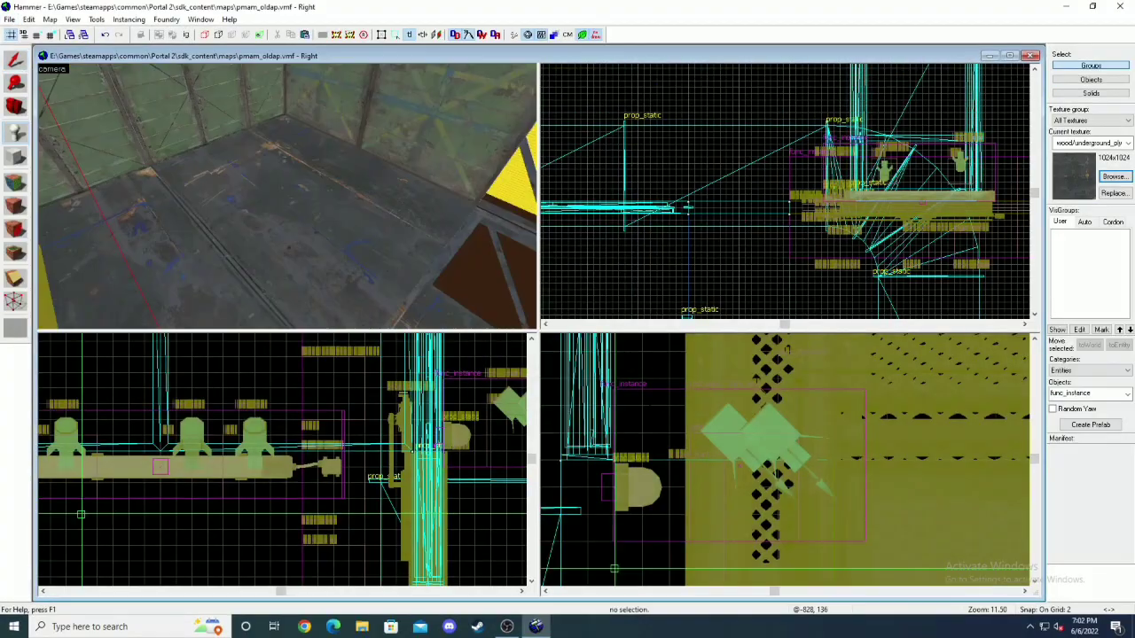
pyautogui.scroll(-8, 737, 209)
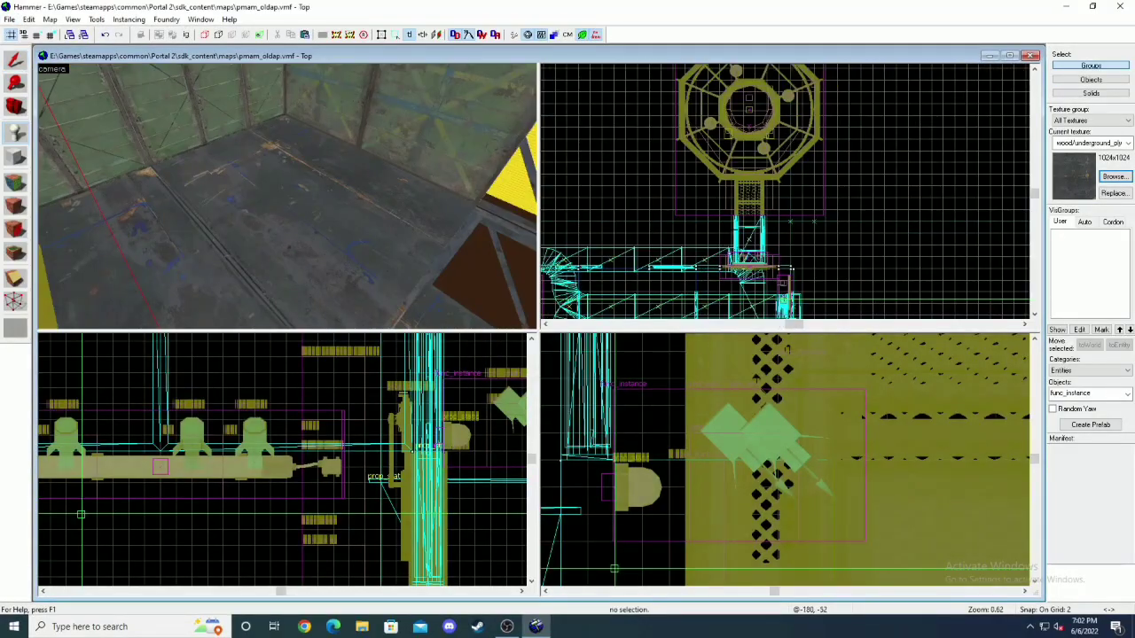
pyautogui.scroll(8, 737, 208)
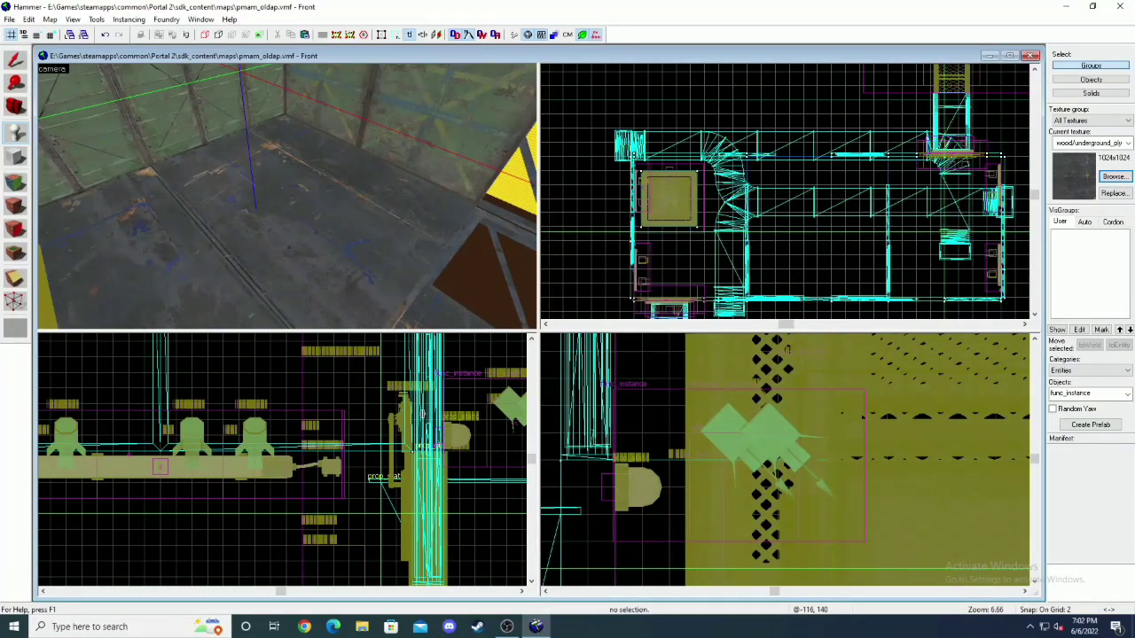
pyautogui.scroll(-7, 245, 470)
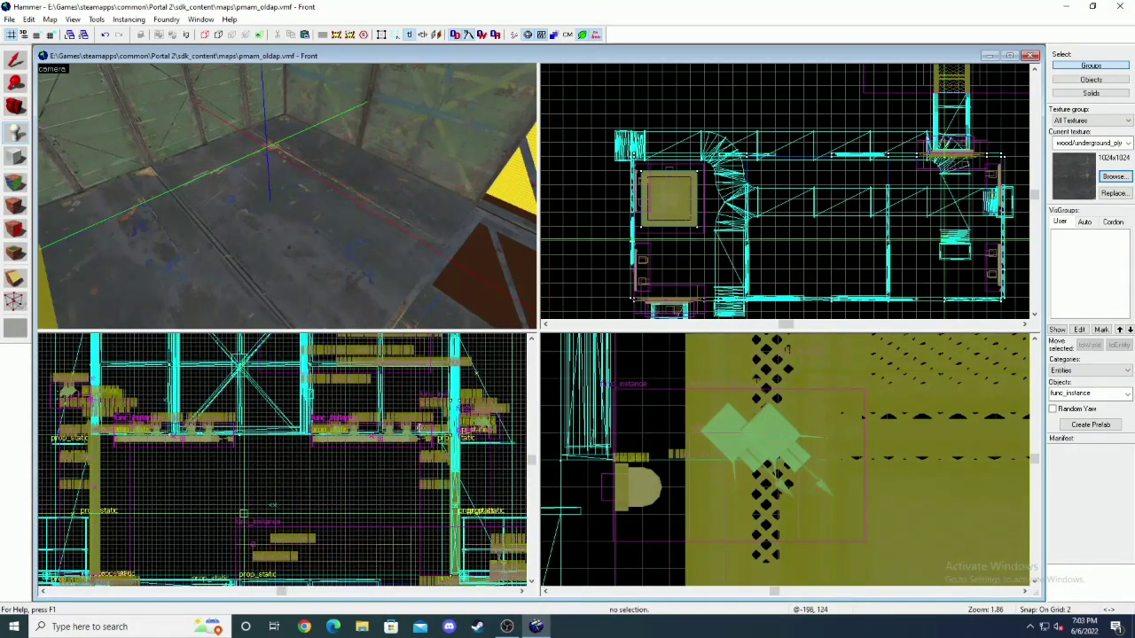
pyautogui.click(1093, 394)
pyautogui.press('Return')
pyautogui.press(']')
pyautogui.press(']')
pyautogui.press(']')
# - Set up trigger_once volumes inside and outside the walkway door and open the trigger's outputs
pyautogui.moveTo(244, 503); pyautogui.dragTo(204, 567)
pyautogui.press('z')
pyautogui.press('s')
pyautogui.hotkey('alt', 'Return')
pyautogui.click(424, 197)
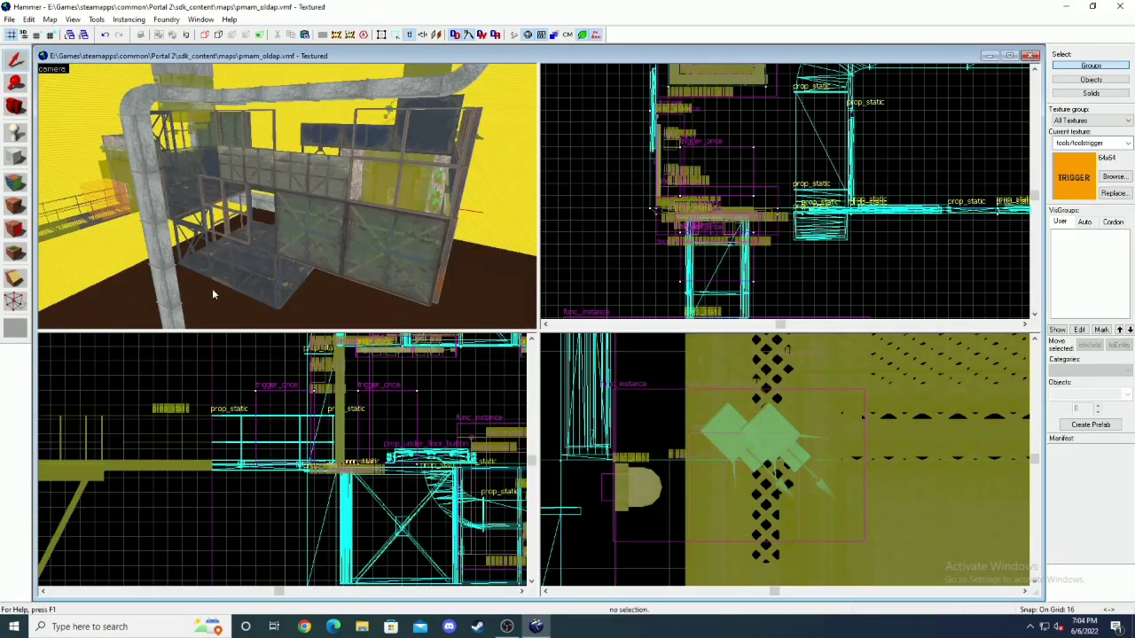
# - Create a 192 by 192 block with a concrete_bts texture, found by filtering for "conc", on the floor beneath the chamber
pyautogui.click(1104, 180)
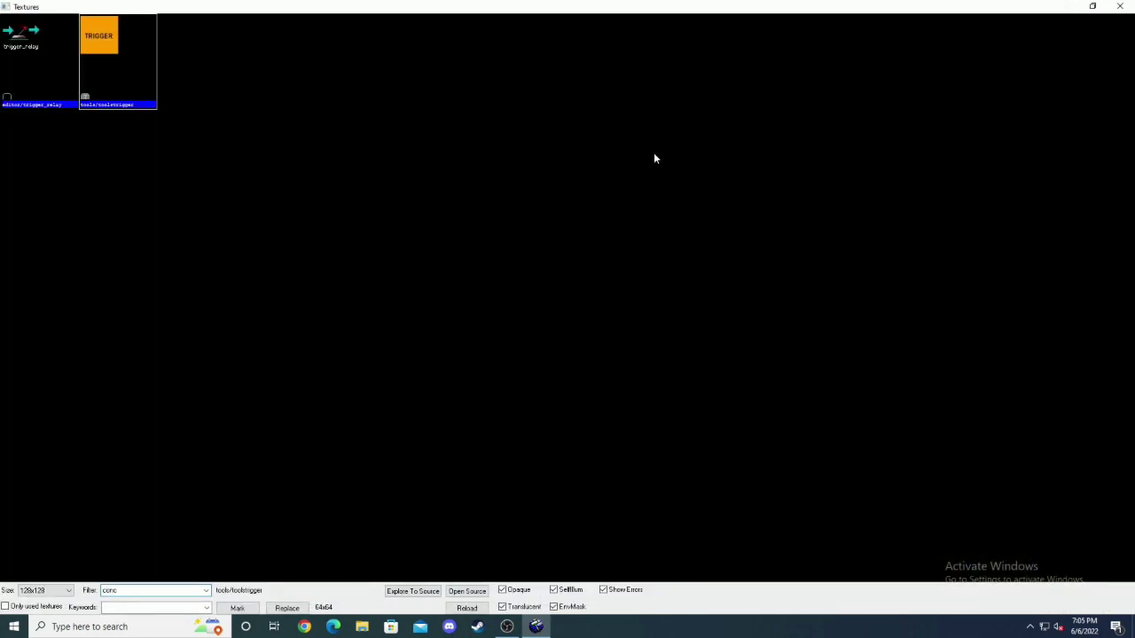
pyautogui.doubleClick(492, 79)
pyautogui.moveTo(758, 163); pyautogui.dragTo(834, 239)
pyautogui.scroll(-10, 374, 378)
pyautogui.press('Return')
pyautogui.scroll(-2, 846, 125)
pyautogui.moveTo(732, 176)
pyautogui.mouseDown()
pyautogui.moveTo(777, 135)
pyautogui.moveTo(735, 174)
pyautogui.mouseUp()
pyautogui.scroll(5, 397, 576)
# - Split the concrete block horizontally and taper its 64-unit upper half by pulling the top vertices inward on all sides
pyautogui.hotkey('shift', 'x')
pyautogui.moveTo(360, 537); pyautogui.dragTo(446, 537)
pyautogui.press('Return')
pyautogui.moveTo(361, 508); pyautogui.dragTo(375, 508)
pyautogui.moveTo(446, 508); pyautogui.dragTo(432, 507)
pyautogui.scroll(-8, 633, 476)
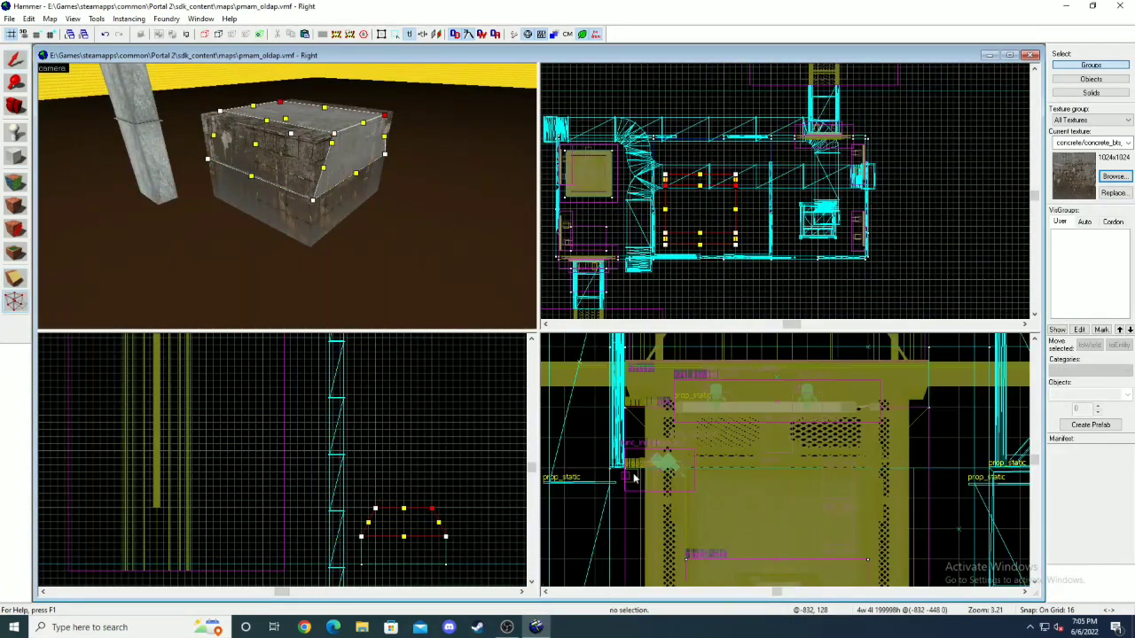
pyautogui.scroll(4, 633, 532)
pyautogui.moveTo(717, 540); pyautogui.dragTo(701, 545)
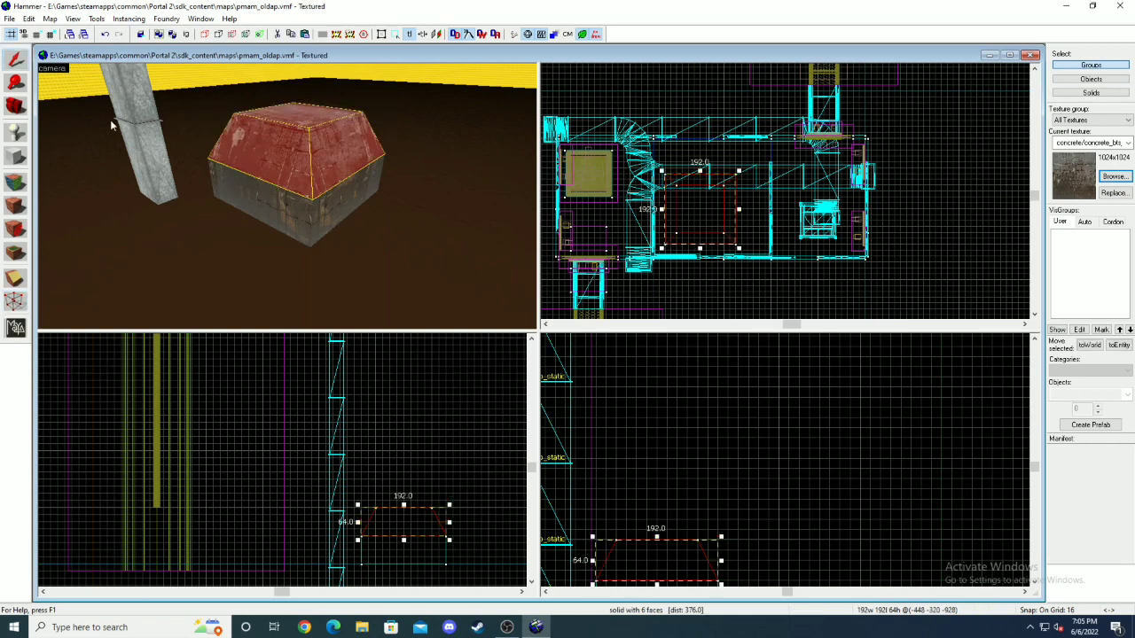
# - Select both solids of the concrete base, enlarge their footprint and lower the tapered top
pyautogui.press('z')
pyautogui.press('z')
pyautogui.keyDown('ctrl'); pyautogui.click(331, 247); pyautogui.keyUp('ctrl')
pyautogui.moveTo(661, 248); pyautogui.dragTo(650, 259)
# - Place a prop_static on the concrete base with the model props_underground/gantry_256_a.mdl, found by filtering for "underground"
pyautogui.click(266, 204)
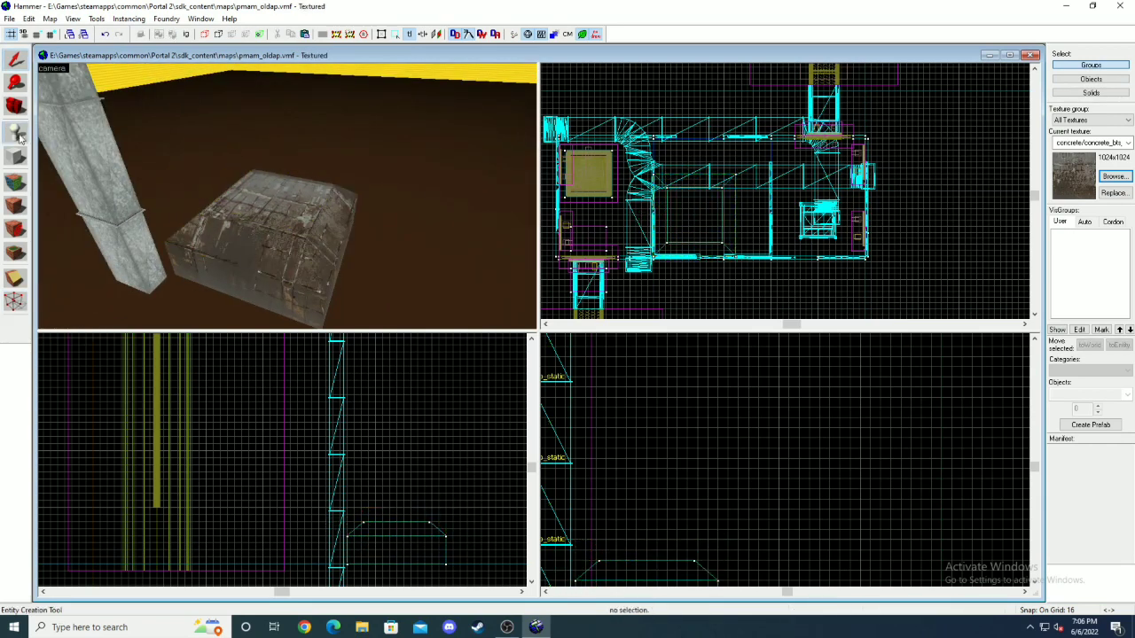
pyautogui.click(277, 206)
pyautogui.click(476, 399)
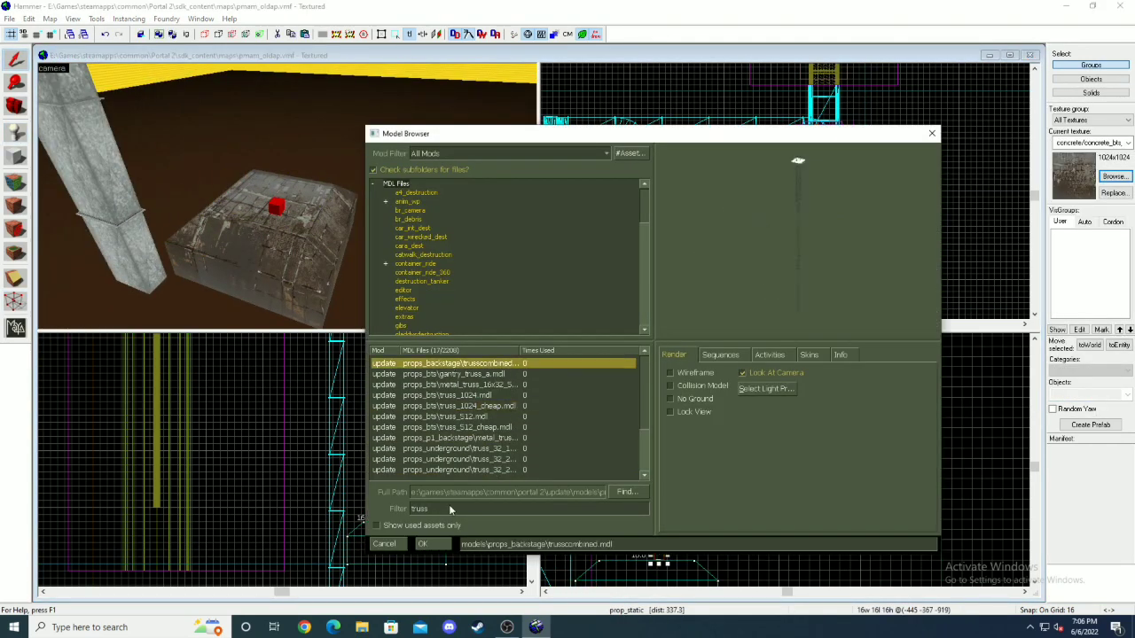
pyautogui.scroll(-1, 490, 451)
pyautogui.click(495, 438)
pyautogui.scroll(-1, 497, 441)
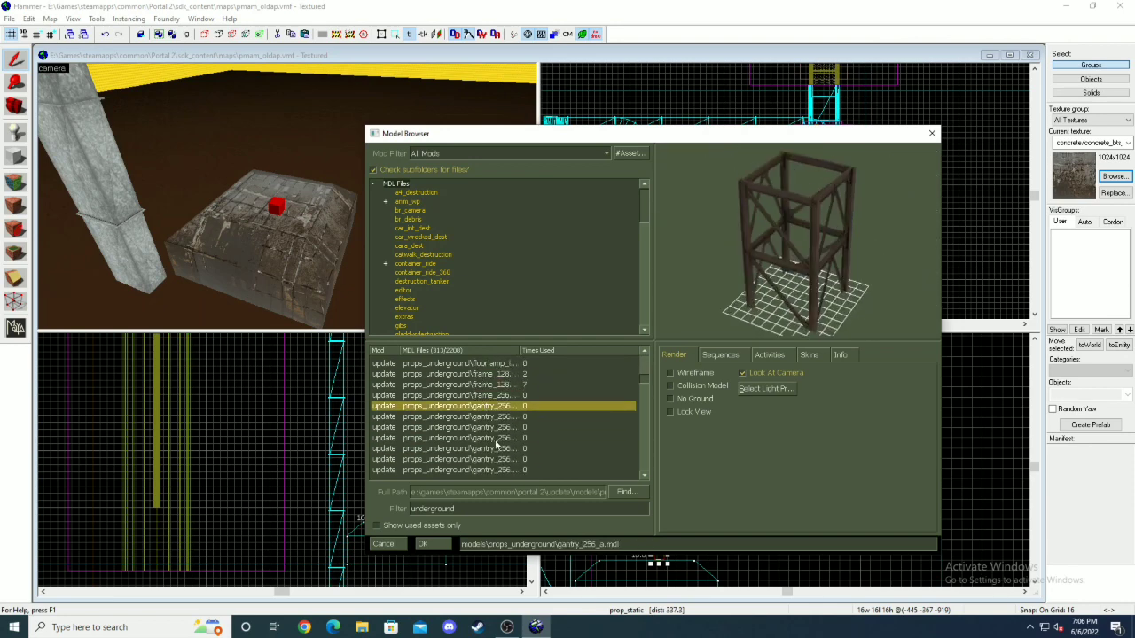
pyautogui.click(496, 438)
pyautogui.click(498, 385)
pyautogui.doubleClick(498, 405)
pyautogui.click(732, 453)
# - Remove the lower block of the concrete base and extend the remaining tapered solid downward
pyautogui.scroll(4, 681, 310)
pyautogui.click(266, 249)
pyautogui.scroll(-3, 283, 222)
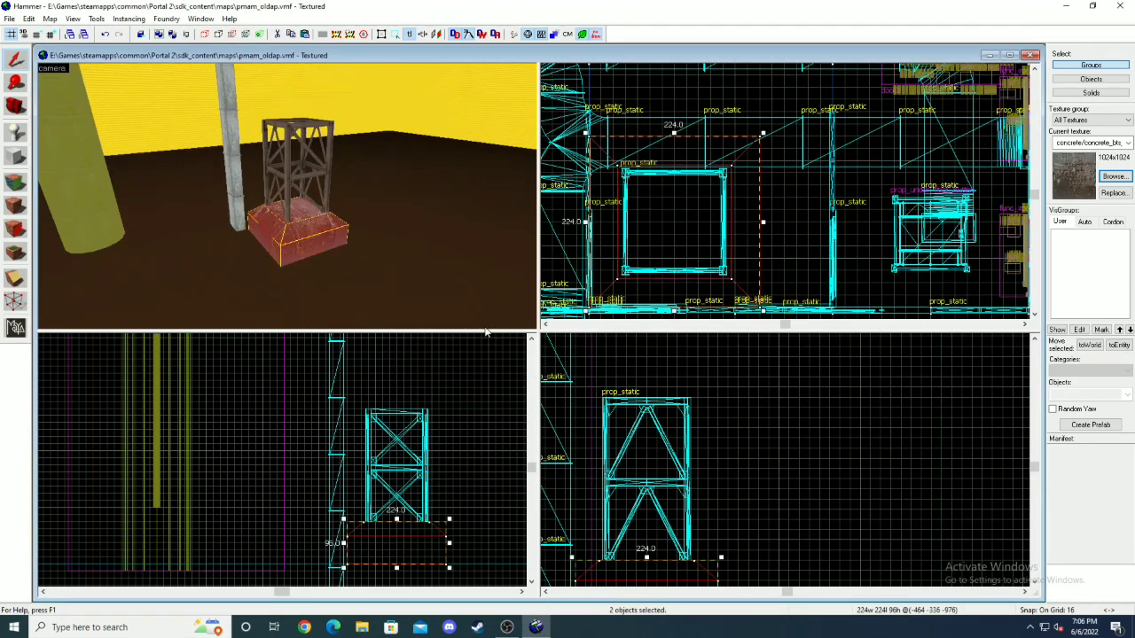
pyautogui.scroll(-3, 621, 461)
pyautogui.press('Delete')
pyautogui.moveTo(615, 448); pyautogui.dragTo(615, 460)
# - Stack copies of the gantry truss on top of each other above the concrete base
pyautogui.click(291, 191)
pyautogui.keyDown('shift'); pyautogui.moveTo(615, 417); pyautogui.dragTo(615, 343); pyautogui.keyUp('shift')
pyautogui.scroll(4, 621, 399)
pyautogui.press('Escape')
pyautogui.scroll(-5, 732, 505)
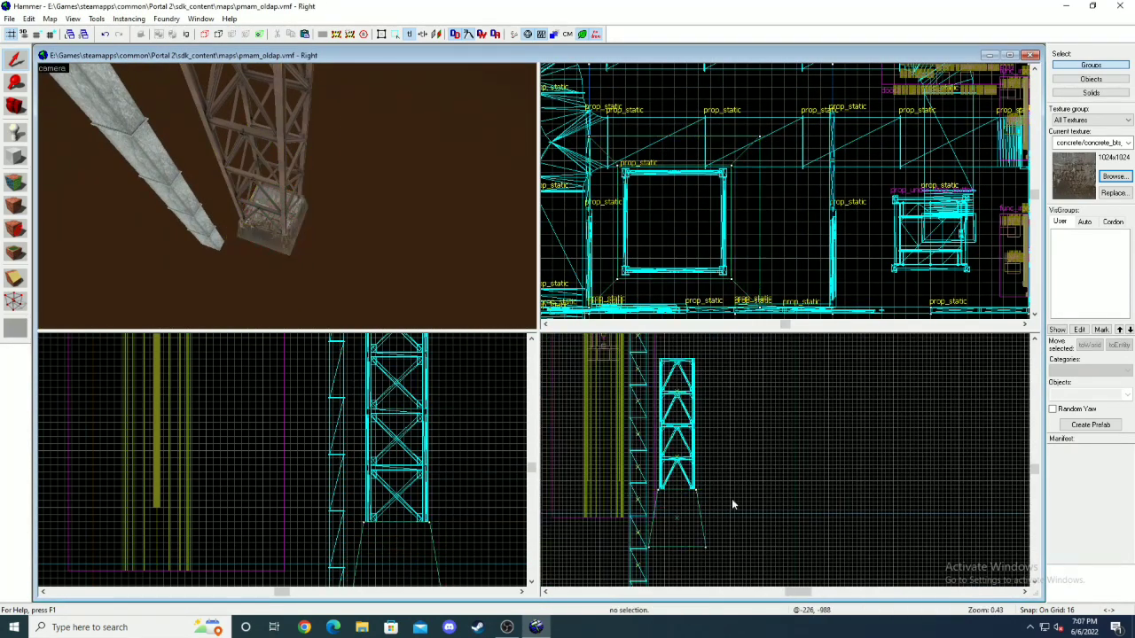
# - Select the truss tower's pieces together with the concrete base and place the supports beneath the chamber's far corner platform
pyautogui.scroll(4, 710, 399)
pyautogui.moveTo(750, 256); pyautogui.dragTo(768, 228)
pyautogui.keyDown('ctrl'); pyautogui.click(288, 197); pyautogui.keyUp('ctrl')
pyautogui.keyDown('ctrl'); pyautogui.click(280, 251); pyautogui.keyUp('ctrl')
pyautogui.scroll(-4, 673, 221)
pyautogui.press('z')
pyautogui.click(288, 196)
pyautogui.press('z')
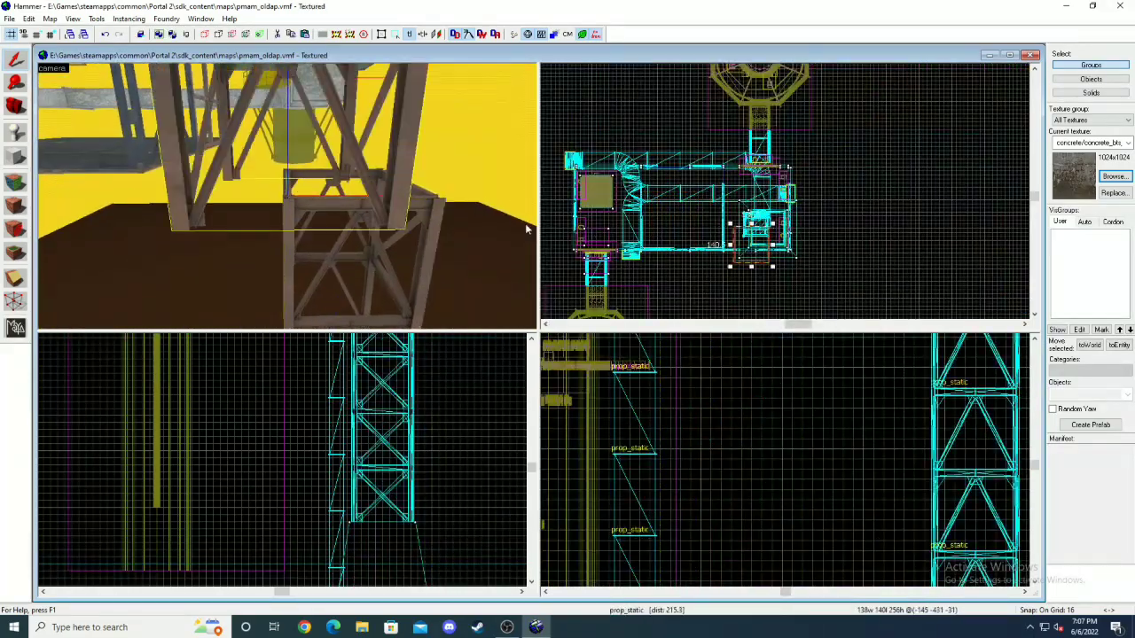
# - Select all five pieces of the support tower, reduce the grid to 4 and align the tower with the platform's underside
pyautogui.scroll(4, 756, 247)
pyautogui.scroll(-1, 760, 444)
pyautogui.press('z')
pyautogui.keyDown('ctrl'); pyautogui.click(287, 196); pyautogui.keyUp('ctrl')
pyautogui.scroll(1, 388, 365)
pyautogui.scroll(5, 388, 365)
pyautogui.press('[')
pyautogui.press('[')
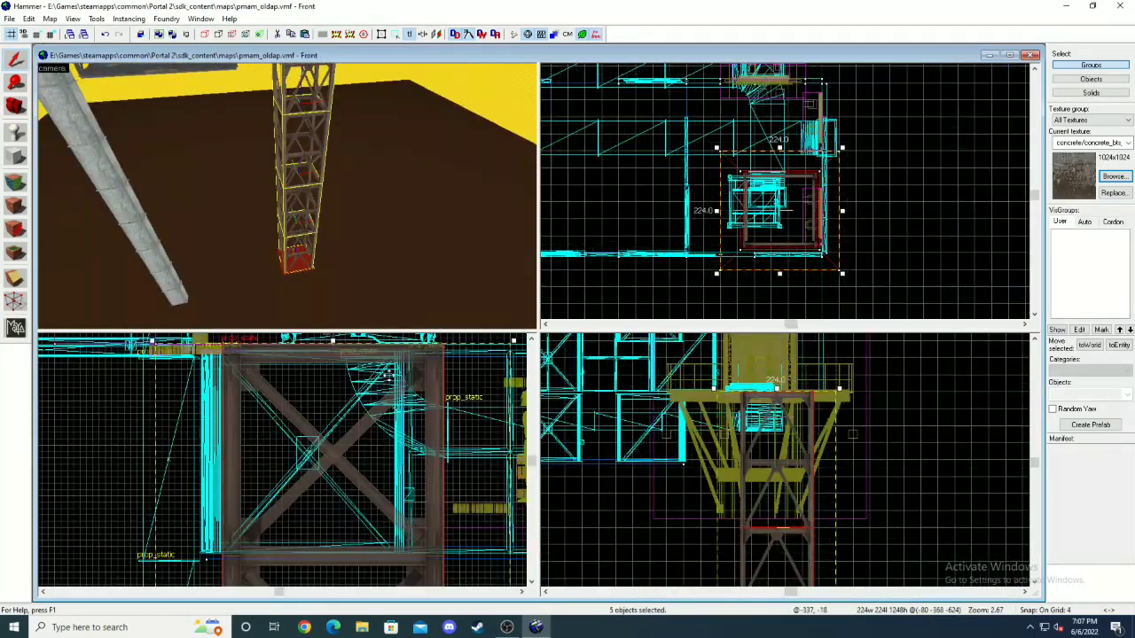
# - Set up another truss tower on a concrete base beneath the platform at the chamber's opposite end
pyautogui.press('Escape')
pyautogui.press('z')
pyautogui.click(287, 196)
pyautogui.scroll(-4, 332, 494)
pyautogui.press('Escape')
pyautogui.moveTo(331, 494); pyautogui.dragTo(314, 364)
pyautogui.click(302, 223)
pyautogui.press('z')
pyautogui.keyDown('ctrl'); pyautogui.click(287, 195); pyautogui.keyUp('ctrl')
pyautogui.click(288, 196)
pyautogui.press('z')
pyautogui.moveTo(318, 364); pyautogui.dragTo(346, 471, button='middle')
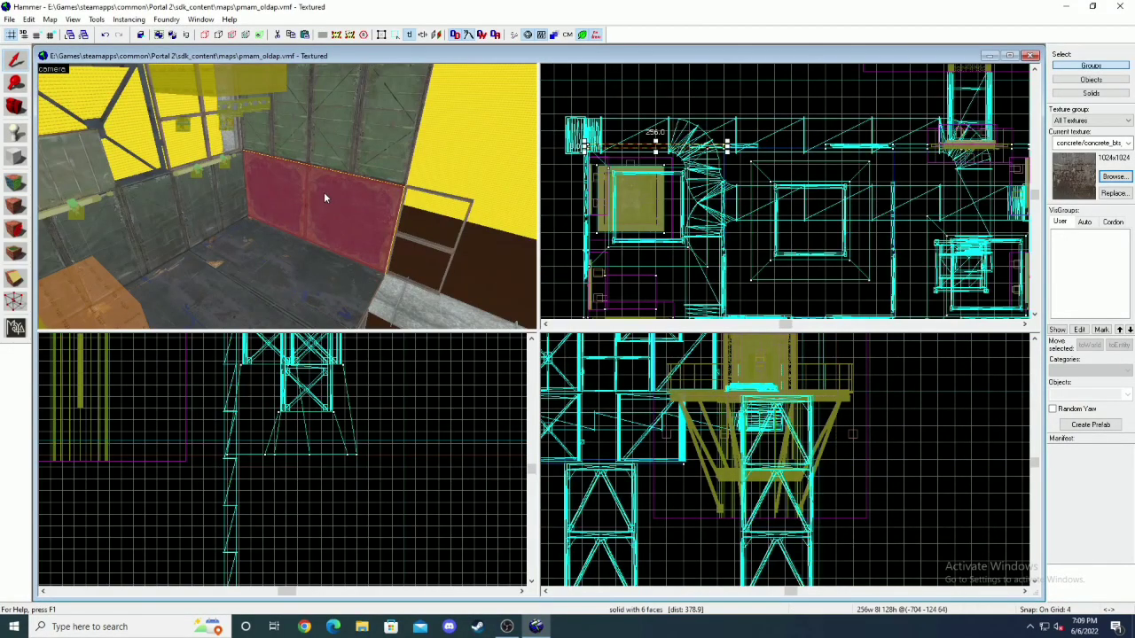
# - Duplicate the 256-unit dark wall panel and turn and resize a copy to 320 by 8 by 128 units across the room
pyautogui.hotkey('ctrl', 'c')
pyautogui.hotkey('ctrl', 'v')
pyautogui.scroll(7, 587, 149)
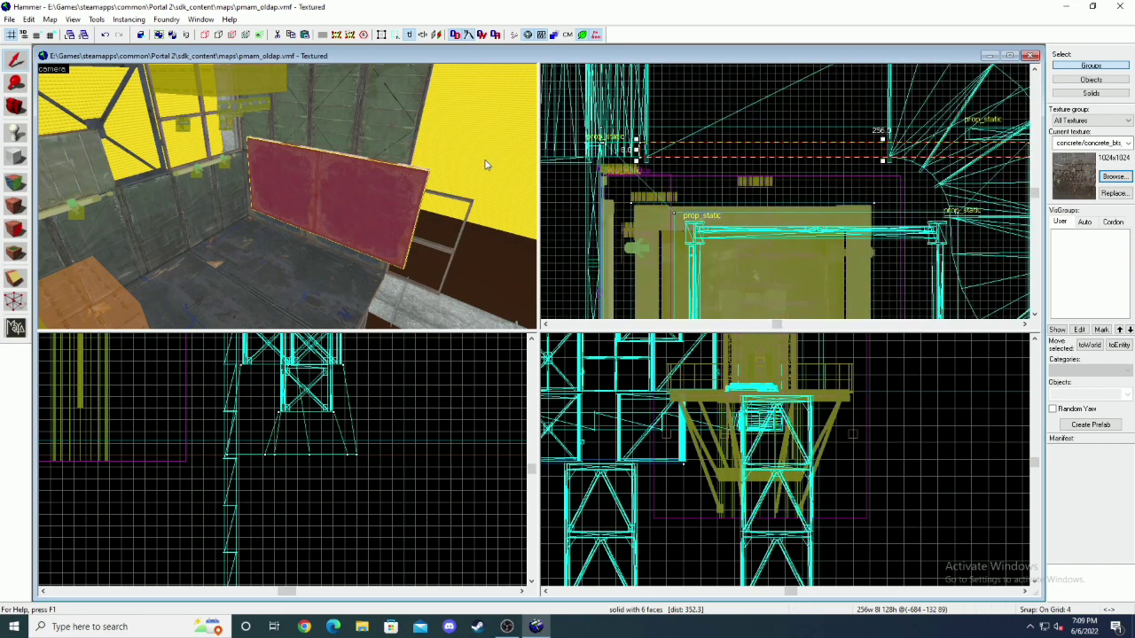
pyautogui.press('z')
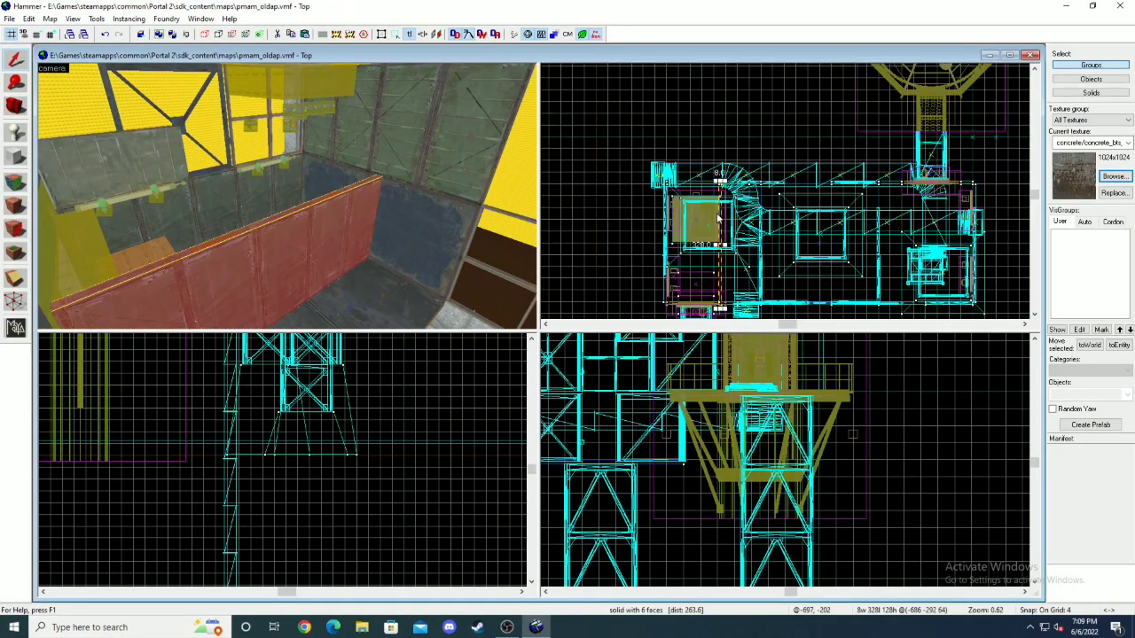
pyautogui.moveTo(713, 309); pyautogui.dragTo(683, 235)
pyautogui.scroll(6, 684, 235)
pyautogui.hotkey('shift', 's')
pyautogui.scroll(-6, 645, 286)
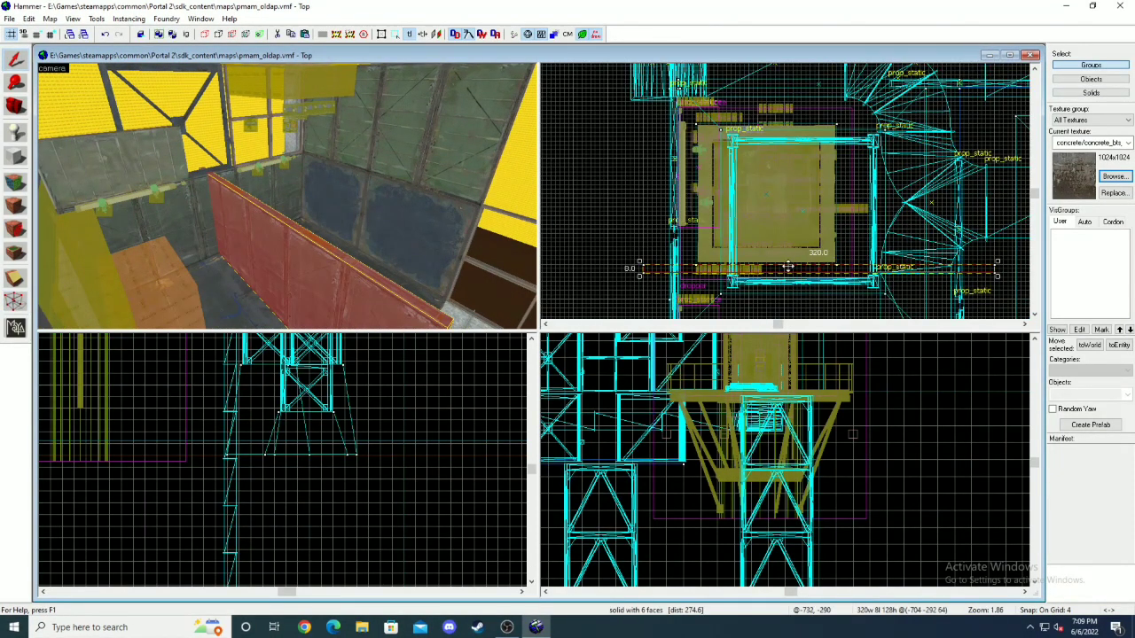
# - Fit a panel measuring 128 by 8 by 128 units against the room's back wall
pyautogui.moveTo(666, 269); pyautogui.dragTo(773, 81)
pyautogui.scroll(-3, 714, 176)
pyautogui.scroll(6, 612, 431)
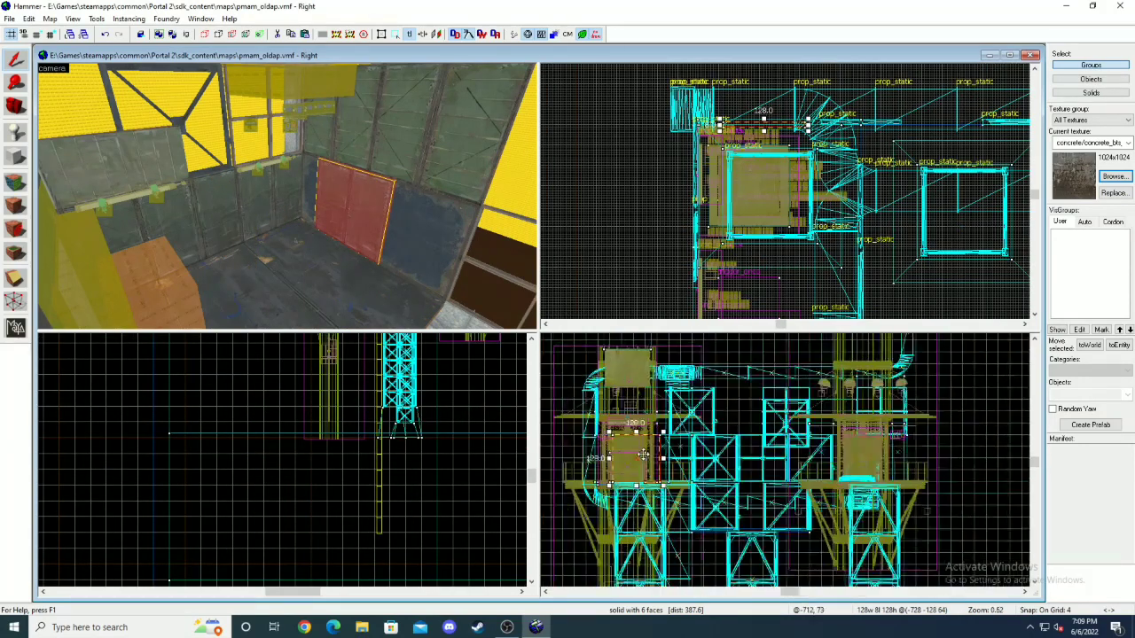
pyautogui.press('z')
pyautogui.press('z')
pyautogui.scroll(5, 763, 124)
# - Set the X texture shift of the wall's narrow rusty end face to -186
pyautogui.hotkey('shift', 'a')
pyautogui.click(298, 207)
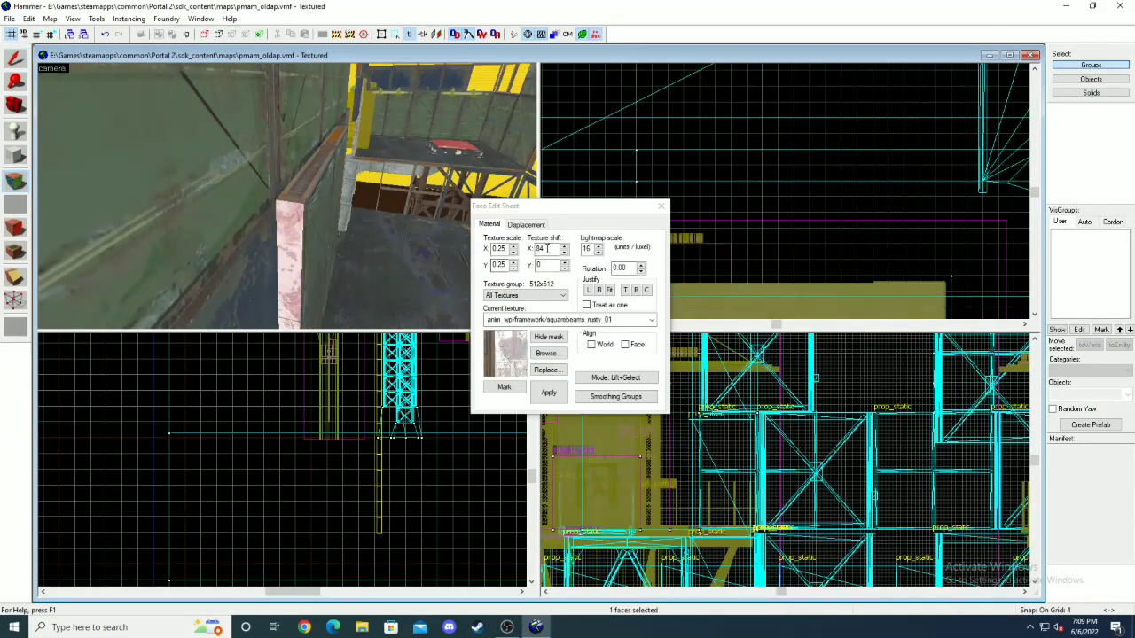
pyautogui.doubleClick(548, 249)
pyautogui.write('-186')
pyautogui.press('Return')
# - Apply the white wood/underground target texture to the 128-unit wall panel, found by filtering for "underground"
pyautogui.hotkey('shift', 's')
pyautogui.press('z')
pyautogui.press('z')
pyautogui.hotkey('shift', 'a')
pyautogui.click(548, 353)
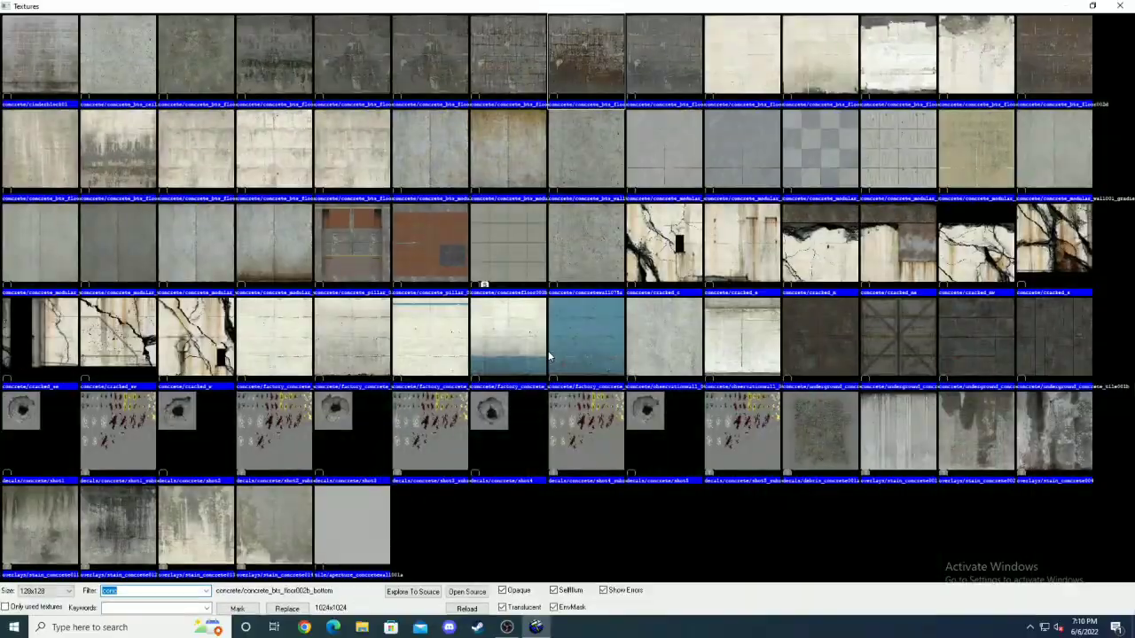
pyautogui.write('underground')
pyautogui.scroll(-5, 548, 353)
pyautogui.doubleClick(548, 353)
pyautogui.click(550, 396)
pyautogui.hotkey('shift', 's')
# - Position a white target panel about 127 by 8 by 128 units on the wall behind the red floor button
pyautogui.press('z')
pyautogui.press('s')
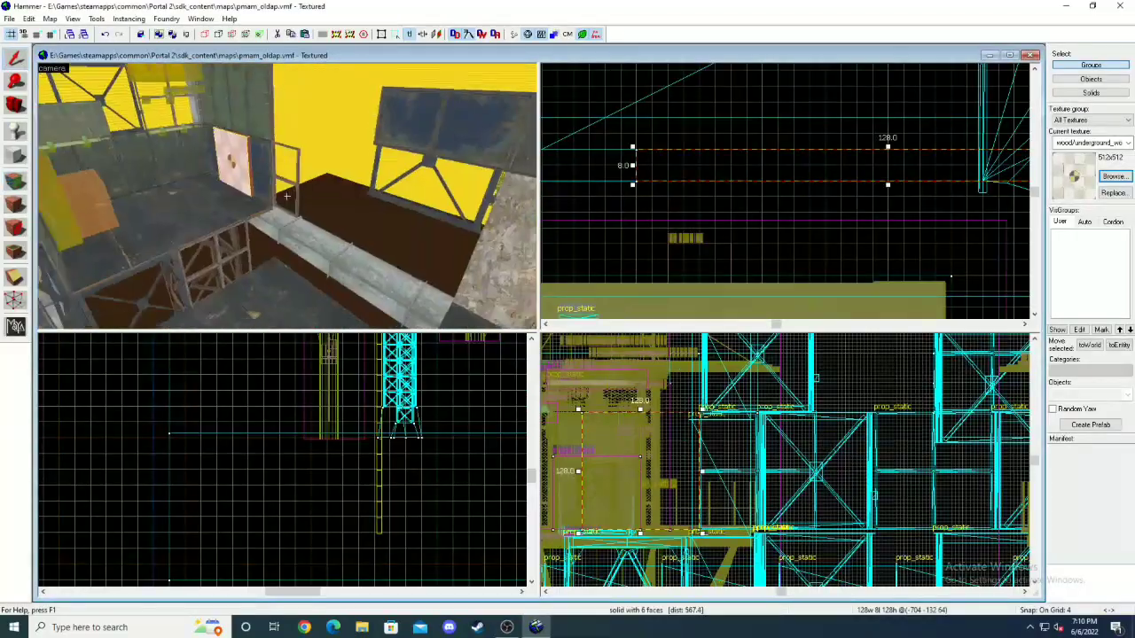
pyautogui.press('w')
pyautogui.click(286, 196)
pyautogui.press('z')
pyautogui.scroll(-8, 737, 192)
pyautogui.scroll(9, 679, 247)
pyautogui.click(679, 247)
pyautogui.scroll(-4, 393, 398)
pyautogui.scroll(6, 399, 404)
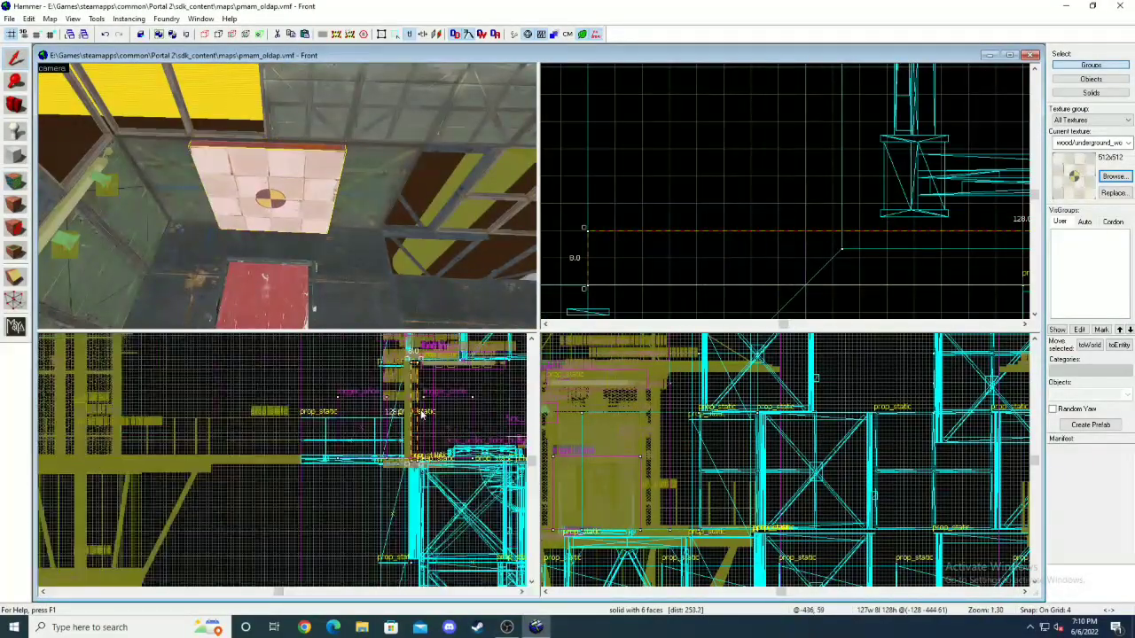
pyautogui.scroll(5, 422, 415)
pyautogui.scroll(4, 760, 248)
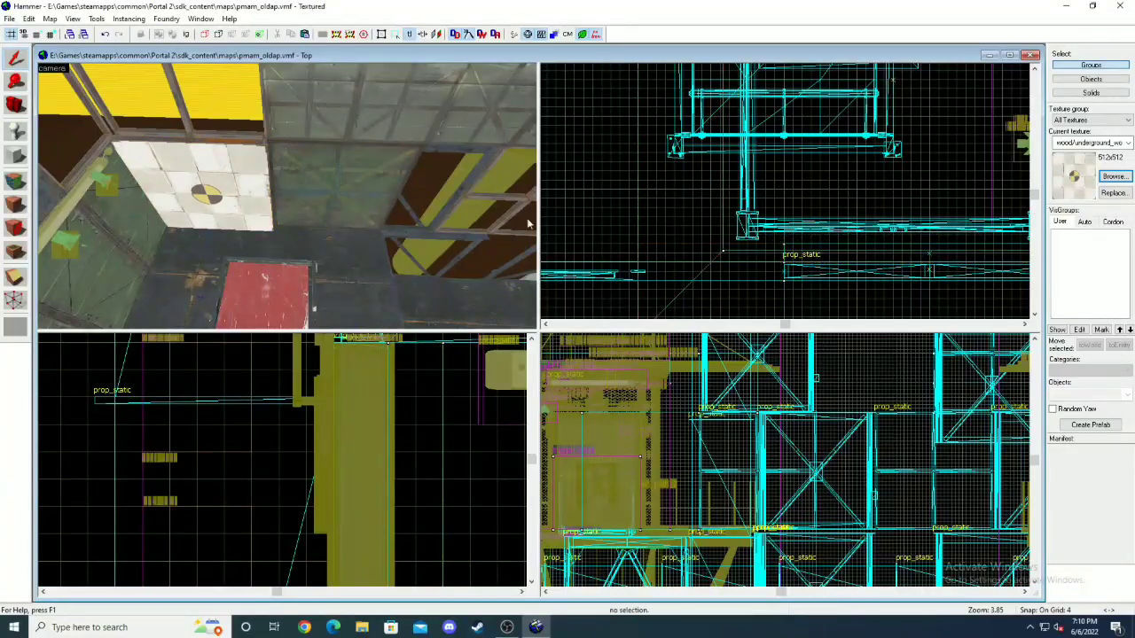
# - Set the func_instance's VMF file to sp_a3_speed_ramp_column from the test_chambers instances folder
pyautogui.press('z')
pyautogui.press('s')
pyautogui.press('w')
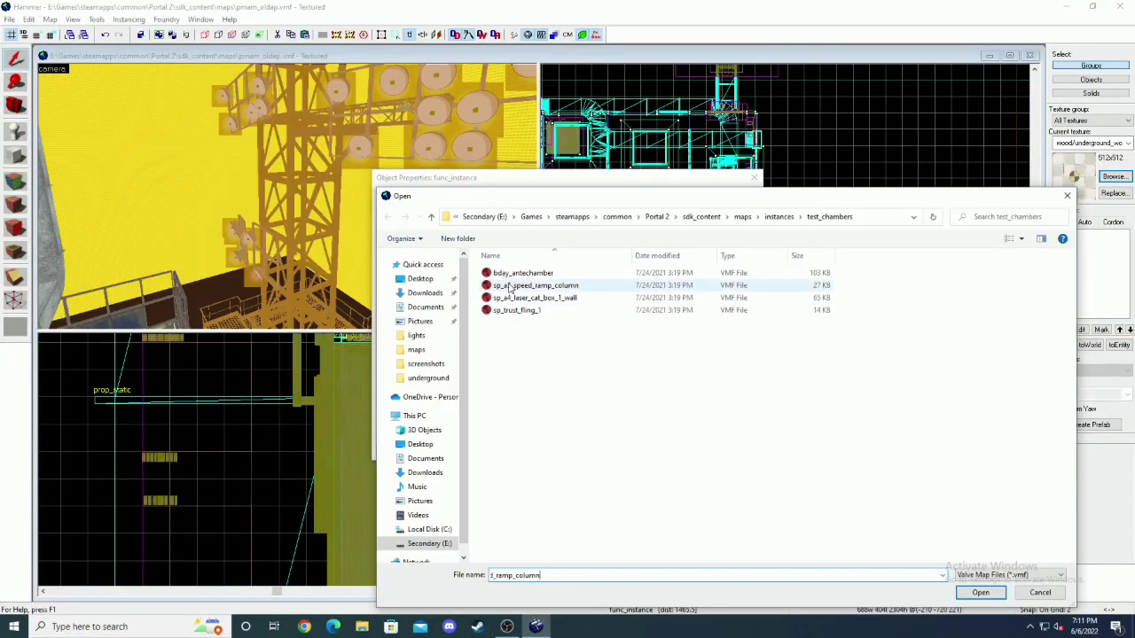
pyautogui.doubleClick(508, 289)
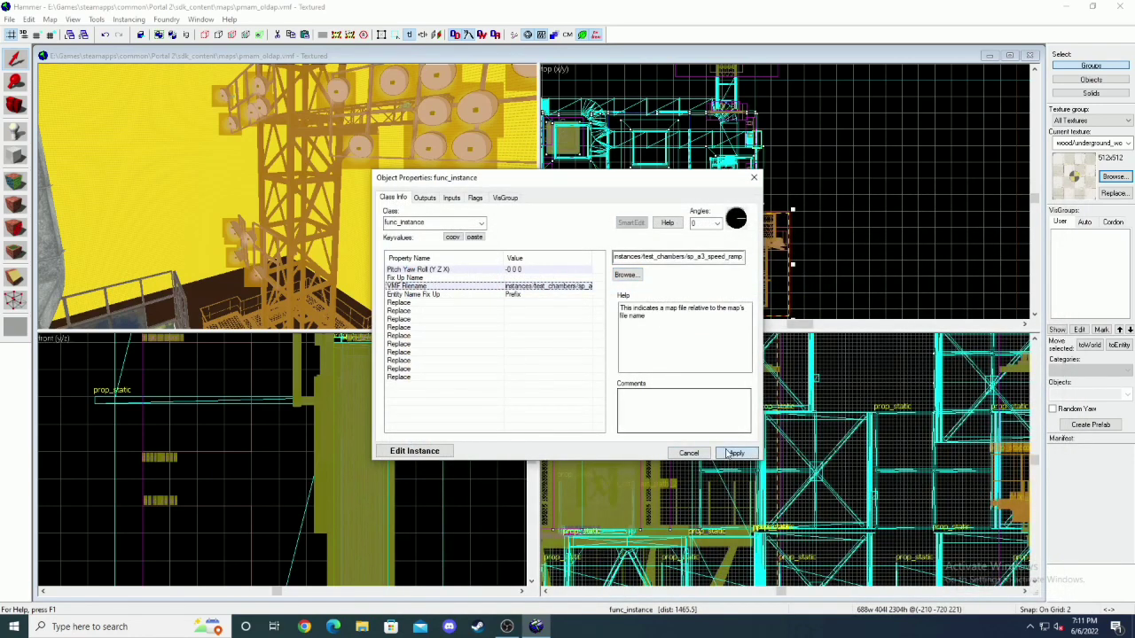
pyautogui.click(753, 177)
# - Shift the light tower instance beside the chamber and rotate it about 29 degrees in the top plan
pyautogui.press('z')
pyautogui.press('s')
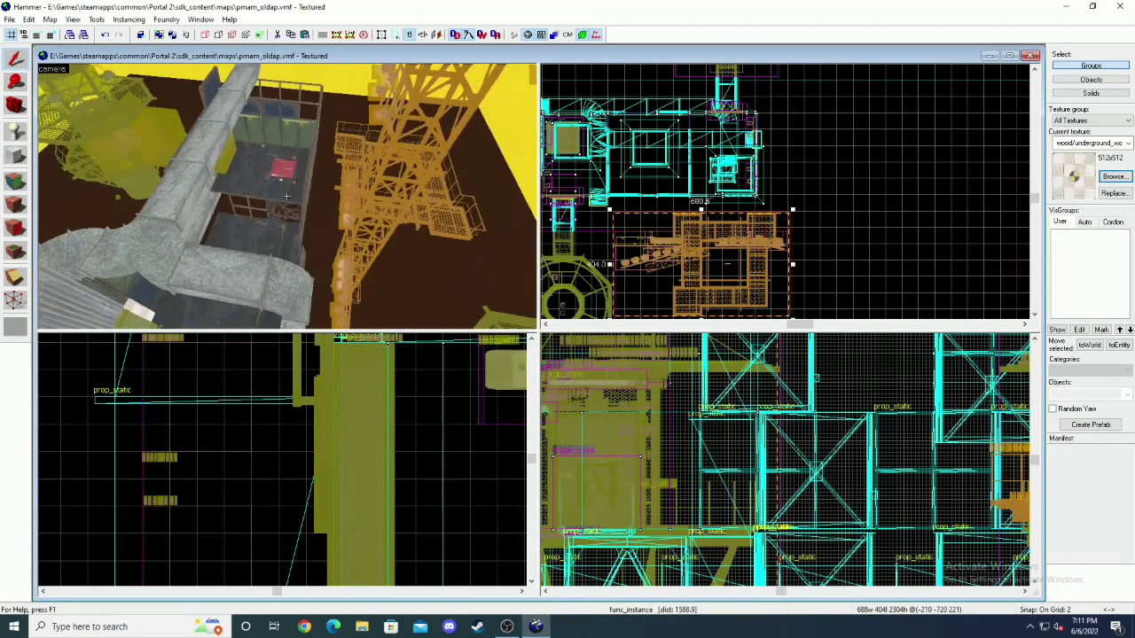
pyautogui.press('z')
pyautogui.moveTo(706, 271); pyautogui.dragTo(700, 270)
pyautogui.press('z')
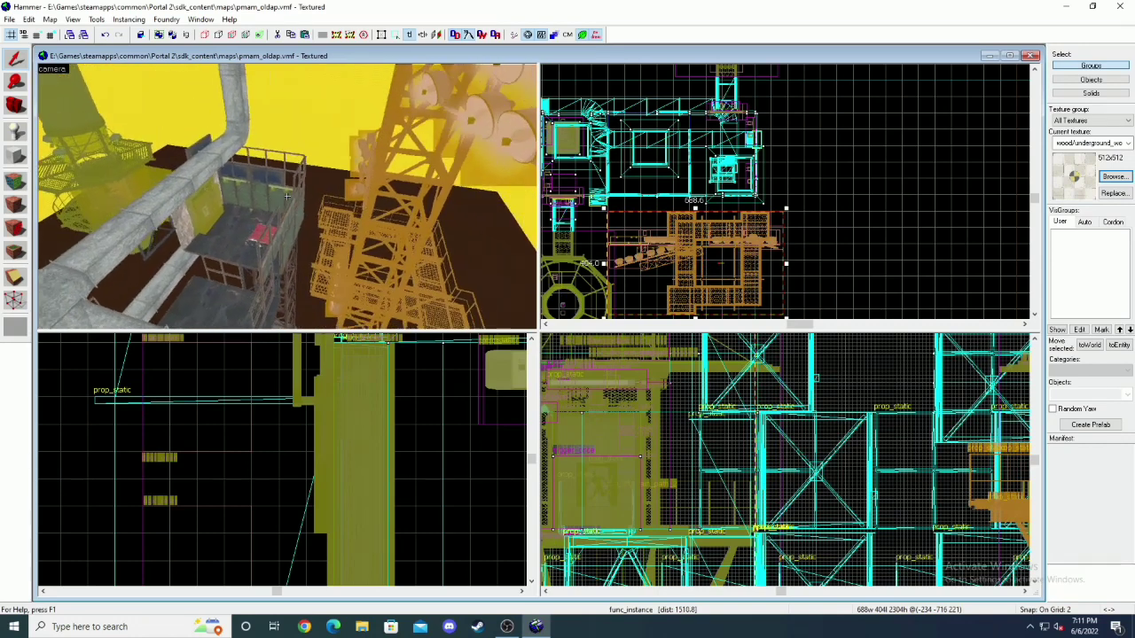
pyautogui.press('s')
pyautogui.press('s')
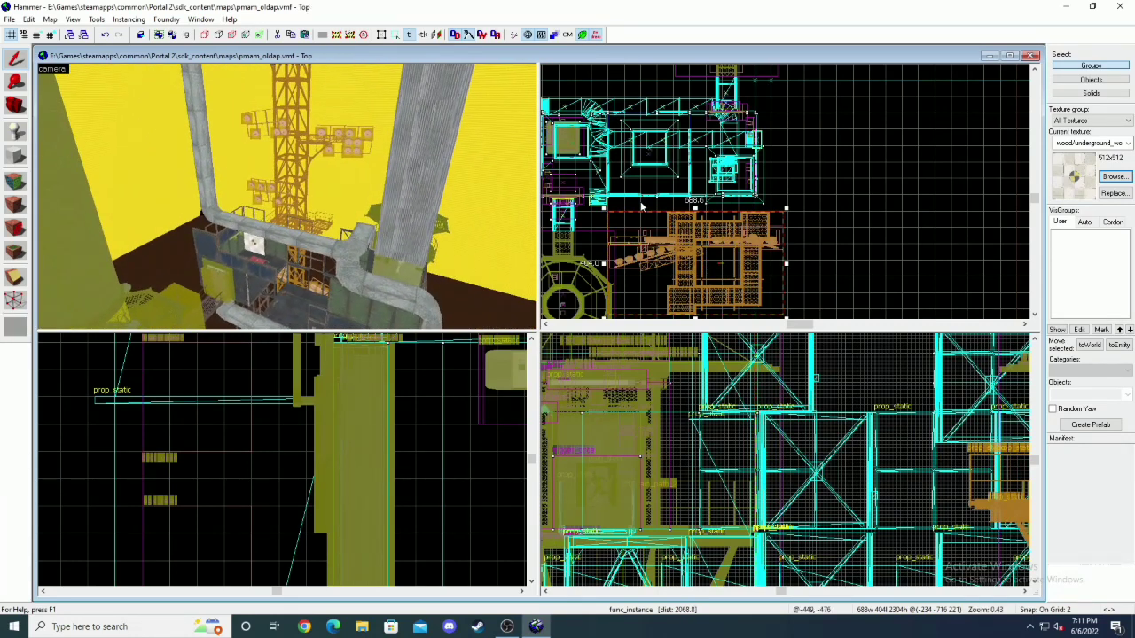
pyautogui.scroll(-5, 642, 207)
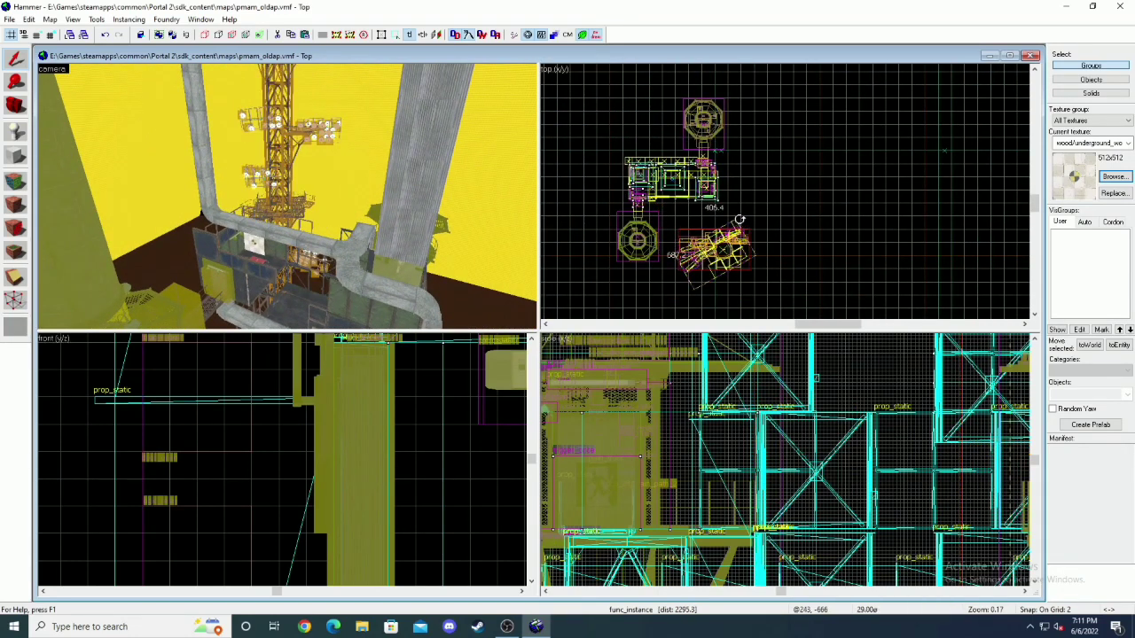
pyautogui.moveTo(739, 218); pyautogui.dragTo(739, 218)
pyautogui.press('z')
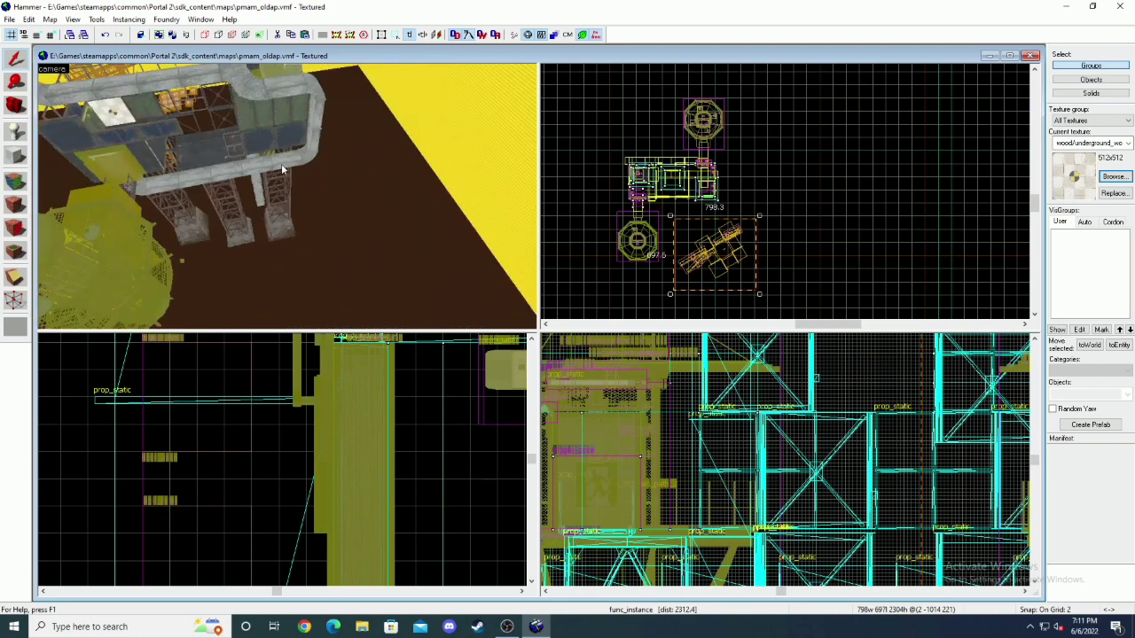
# - Paste a copy of the light tower on the opposite side of the chamber and turn it around
pyautogui.hotkey('ctrl', 'v')
pyautogui.scroll(1, 681, 158)
pyautogui.moveTo(778, 147); pyautogui.dragTo(747, 121)
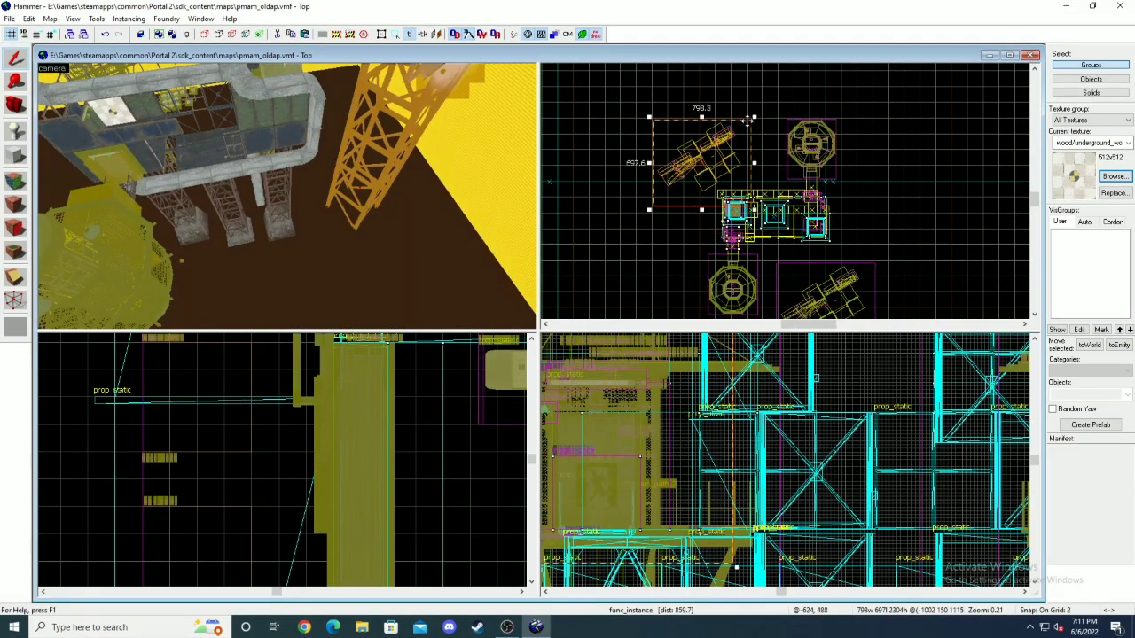
pyautogui.press('z')
pyautogui.press('z')
pyautogui.click(705, 196)
pyautogui.moveTo(754, 211); pyautogui.dragTo(665, 124)
# - Lower both light towers so their legs reach down toward the level of the concrete bases
pyautogui.scroll(-5, 307, 266)
pyautogui.scroll(-11, 691, 448)
pyautogui.moveTo(662, 431); pyautogui.dragTo(665, 526)
pyautogui.scroll(6, 665, 525)
pyautogui.press('Escape')
pyautogui.scroll(3, 780, 558)
pyautogui.click(805, 507)
pyautogui.moveTo(797, 447); pyautogui.dragTo(797, 473)
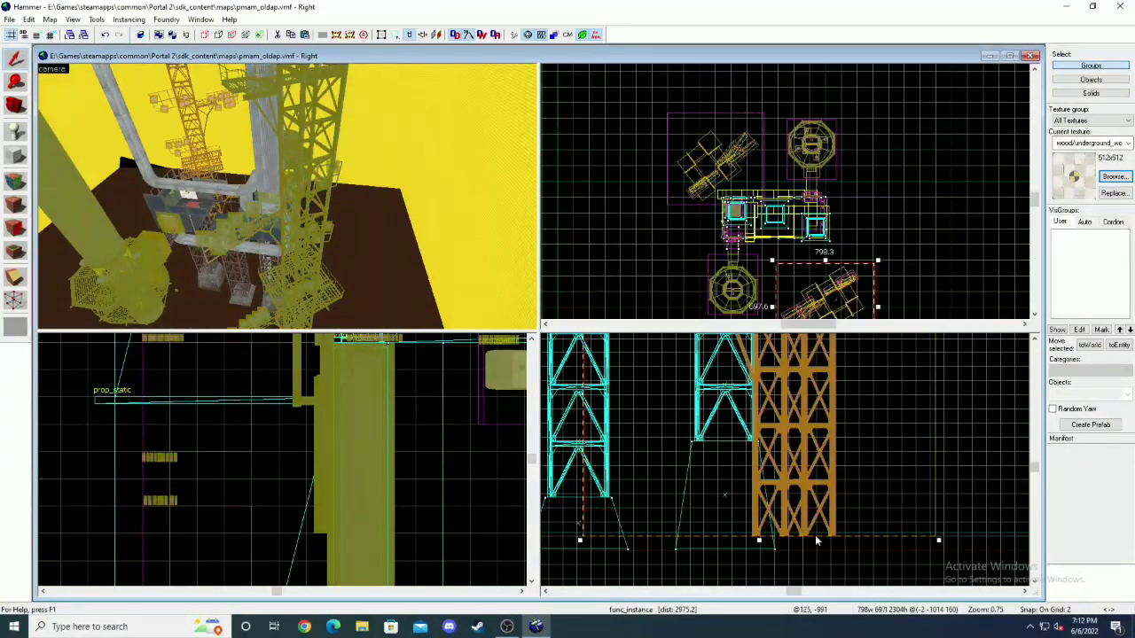
# - Unhide the geodome around the chamber and inspect the light towers, lifts and pipes from several sides
pyautogui.press('z')
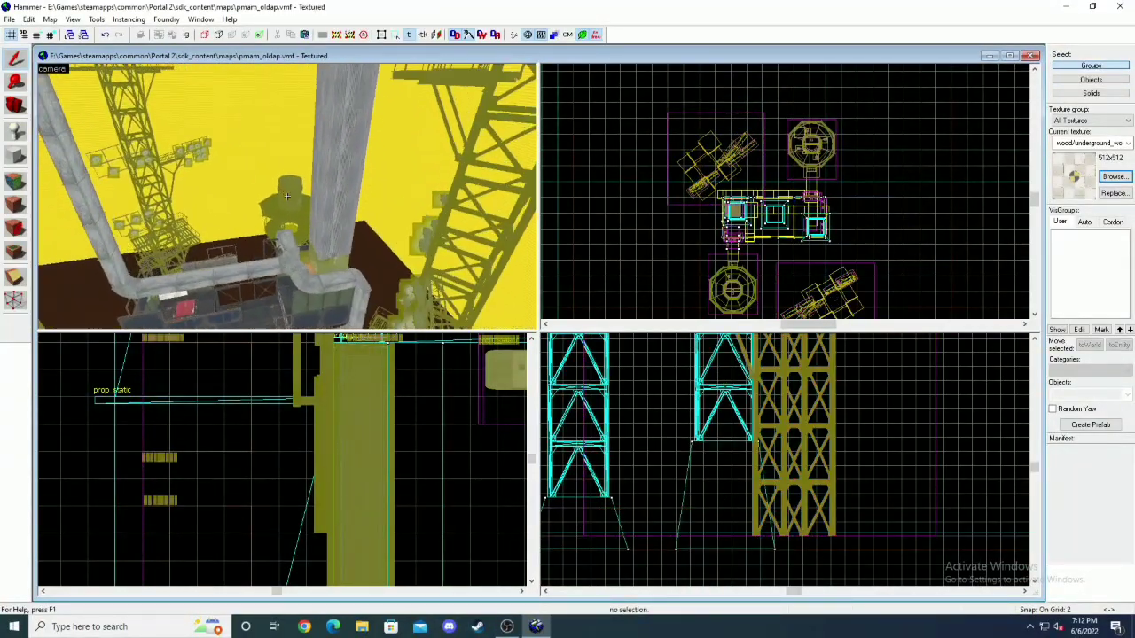
pyautogui.press('w')
pyautogui.press('s')
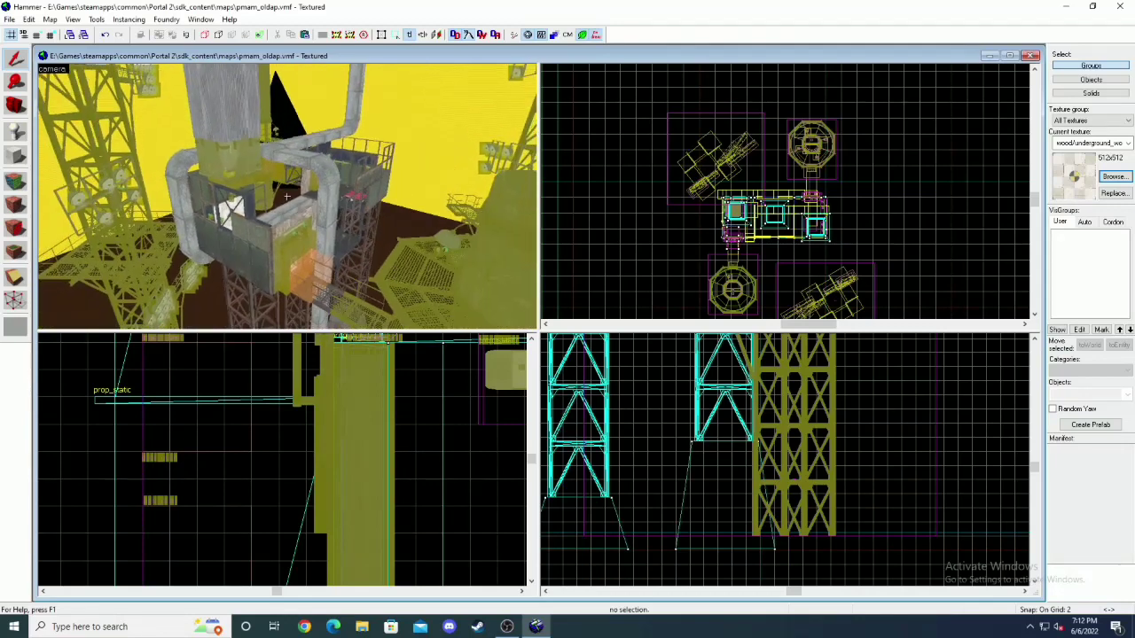
pyautogui.press('u')
pyautogui.press('w')
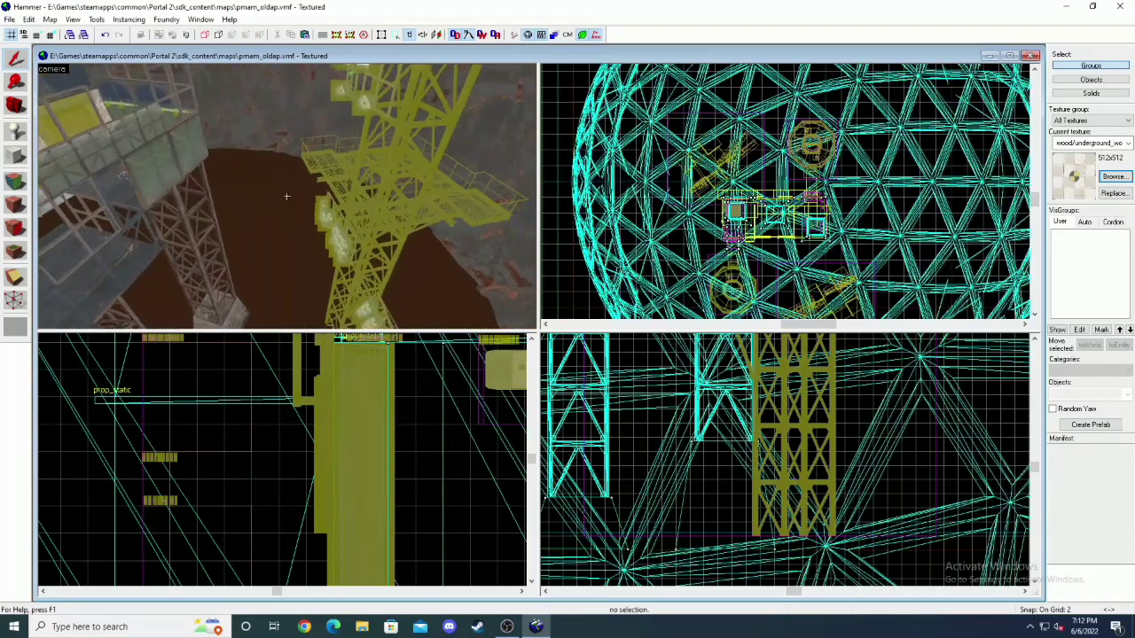
pyautogui.press('w')
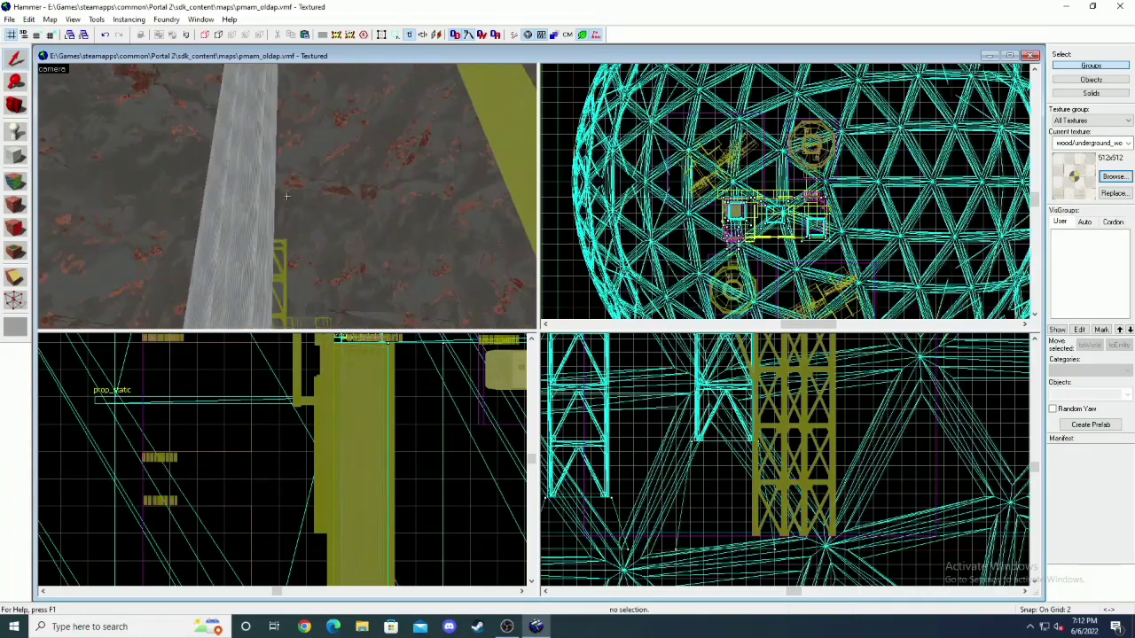
pyautogui.press('w')
pyautogui.press('s')
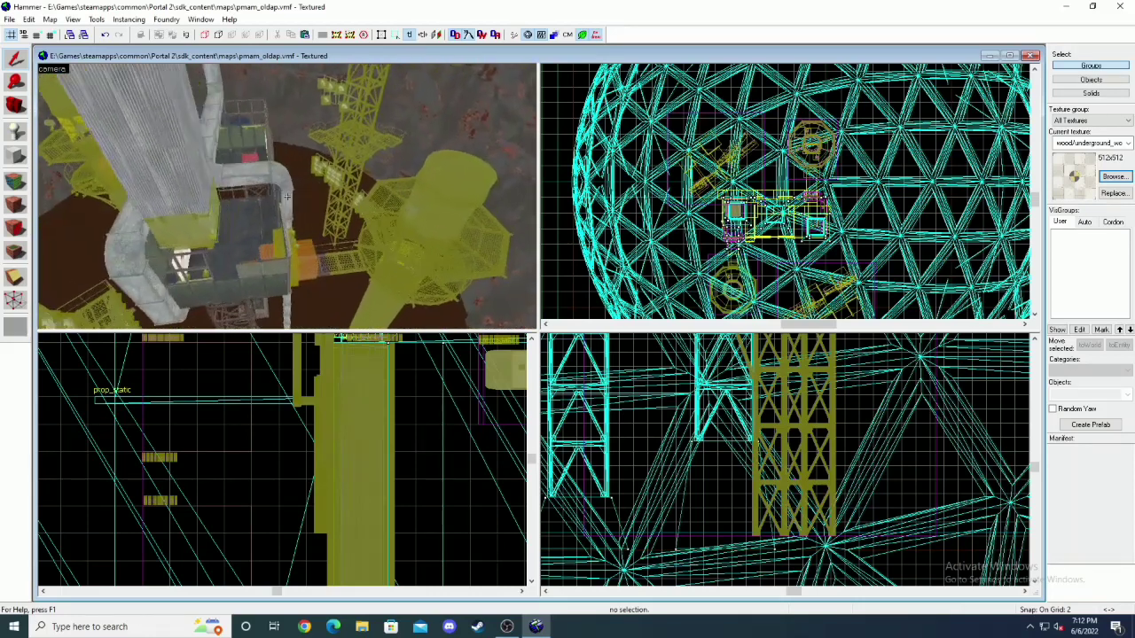
pyautogui.press('w')
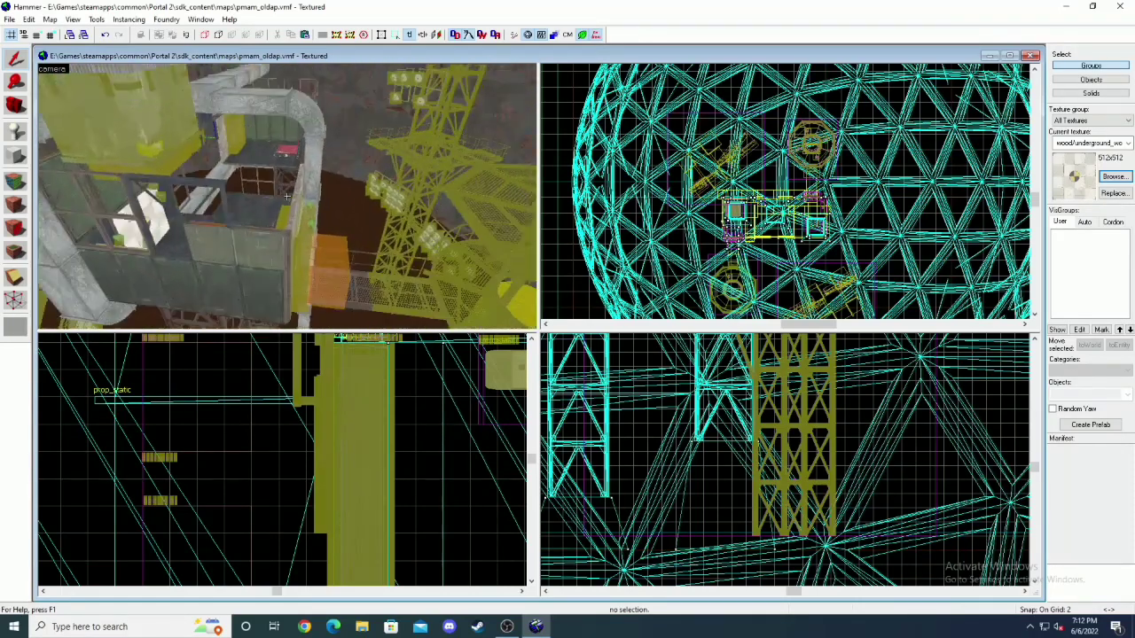
pyautogui.press('s')
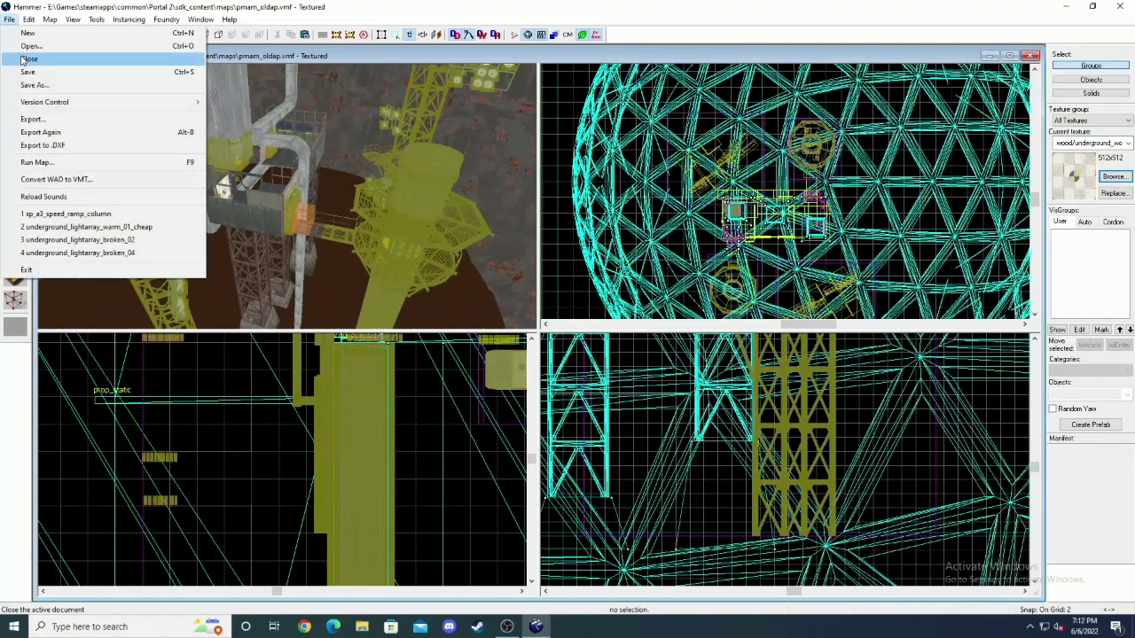
# - Tie the large trigger brush spanning the lower part of the geodome to an entity with the class trigger_hurt
pyautogui.press('w')
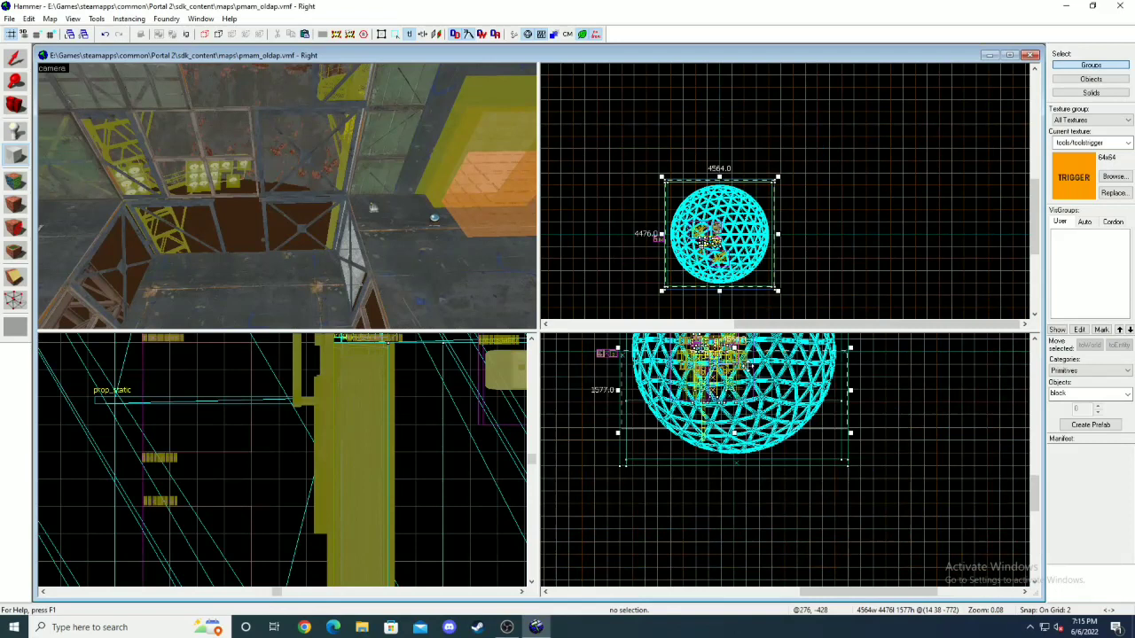
pyautogui.hotkey('ctrl', 't')
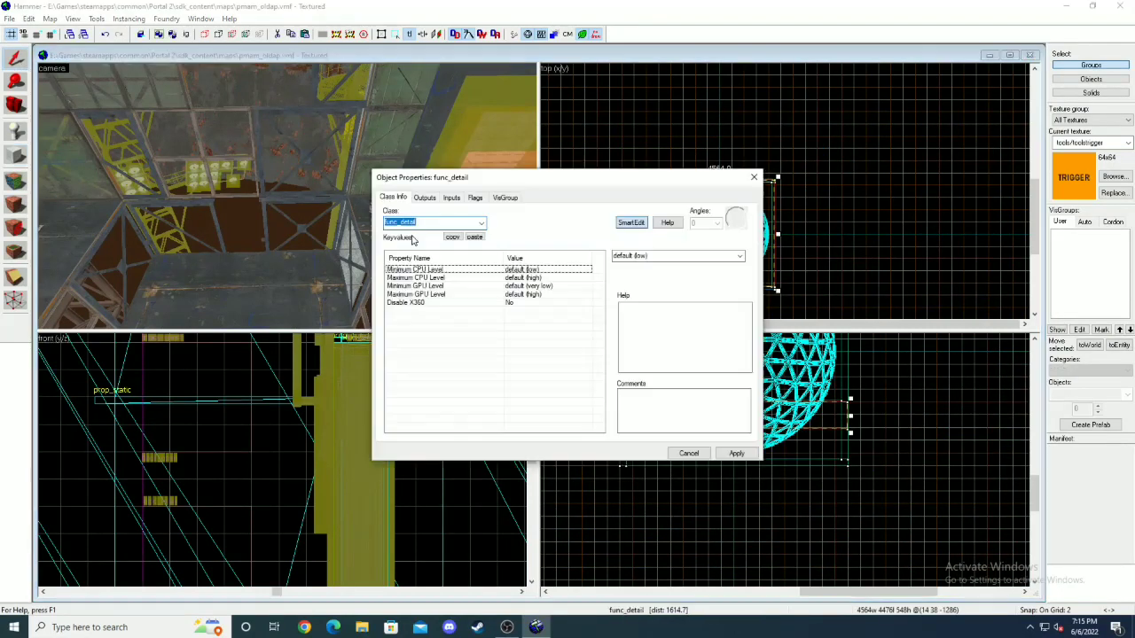
pyautogui.write('trigger_hurt')
pyautogui.click(531, 344)
pyautogui.click(753, 179)
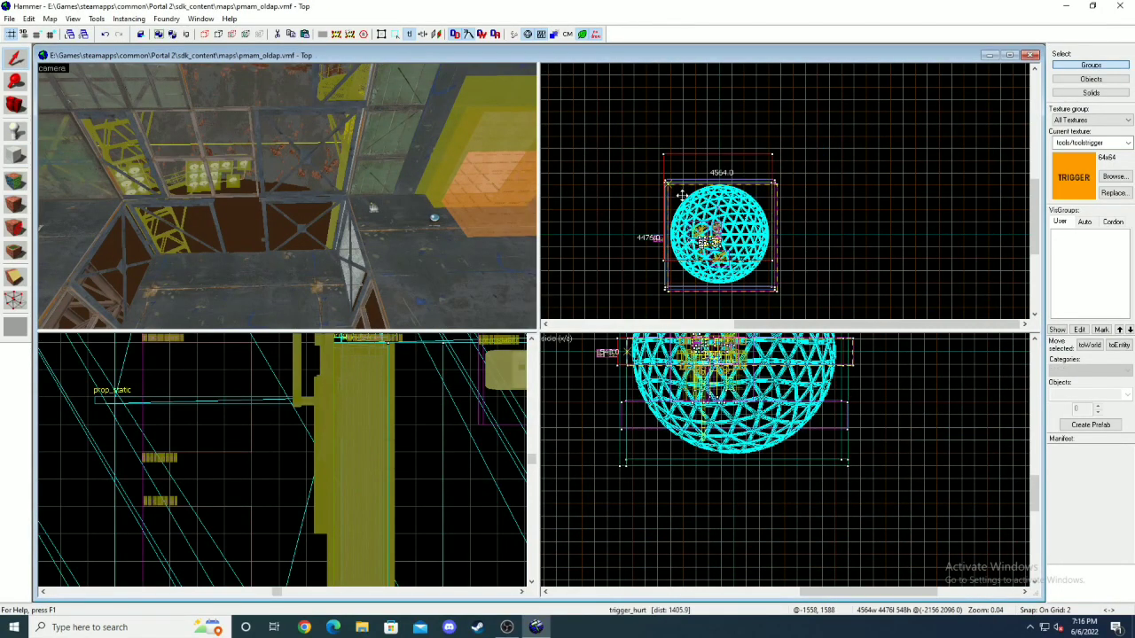
# - Look up an entity class with "cle" for the other trigger brush and open its flags
pyautogui.click(55, 205)
pyautogui.click(418, 222)
pyautogui.write('cle')
pyautogui.click(418, 255)
pyautogui.click(475, 196)
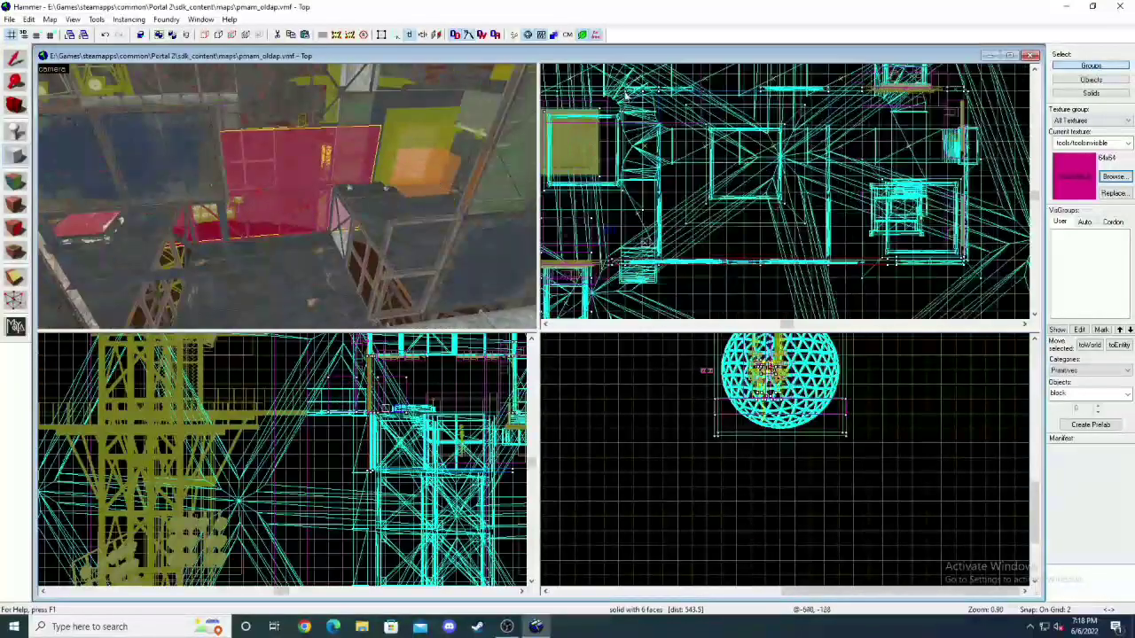
# - Create tools/toolsinvisible brushes to block the open gaps along the chamber's wall frames and floor edge
pyautogui.press('Return')
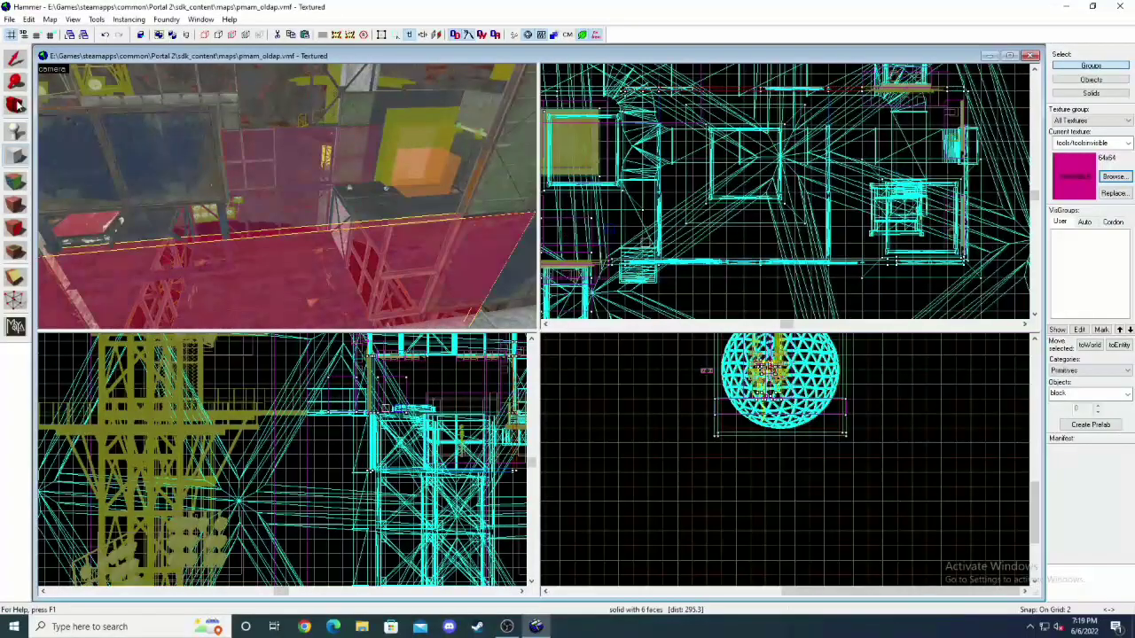
pyautogui.press('z')
pyautogui.press('s')
pyautogui.press('z')
pyautogui.moveTo(823, 92); pyautogui.dragTo(798, 117, button='middle')
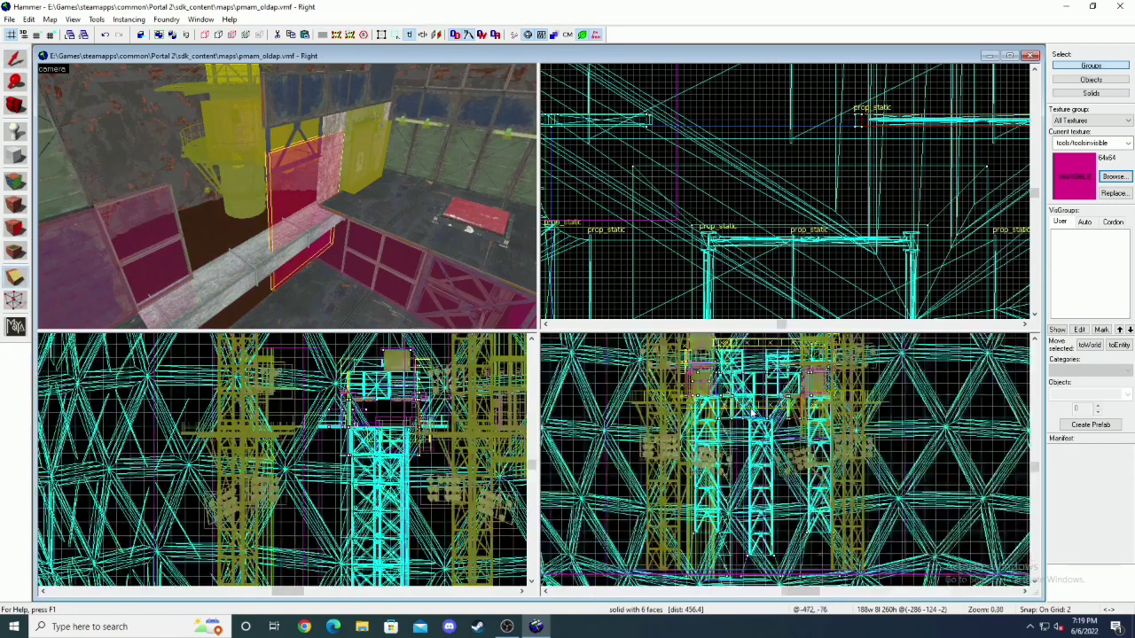
# - Clip the thin invisible brush beside the concrete beam at an angle along the wall opening
pyautogui.scroll(-2, 743, 390)
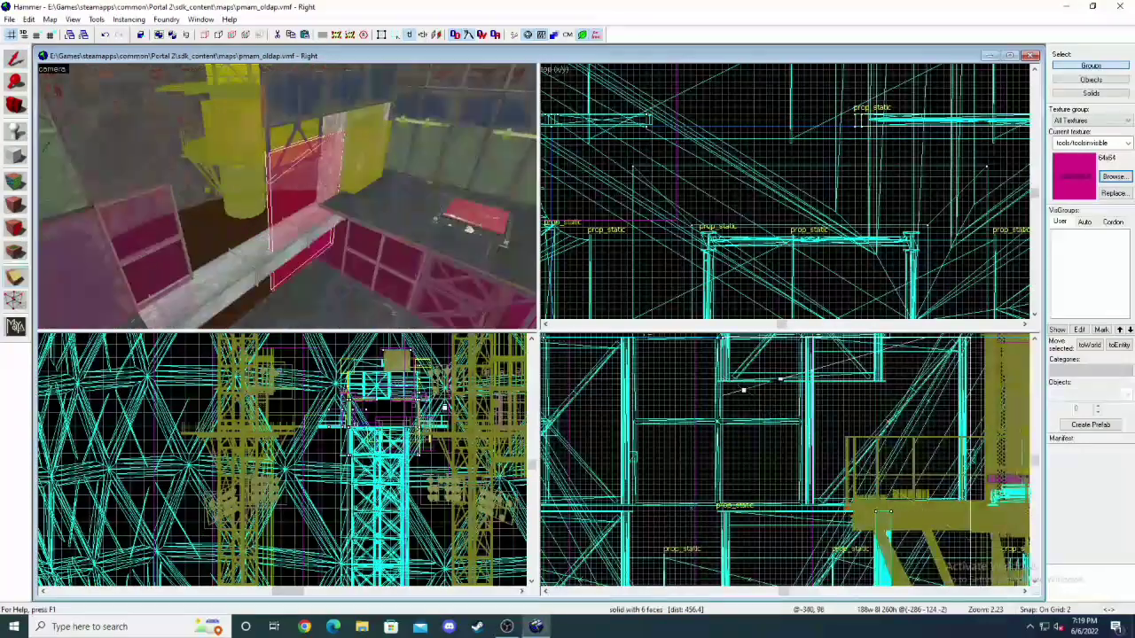
pyautogui.scroll(-2, 780, 195)
pyautogui.click(890, 166)
pyautogui.press('z')
pyautogui.press('z')
pyautogui.press('Escape')
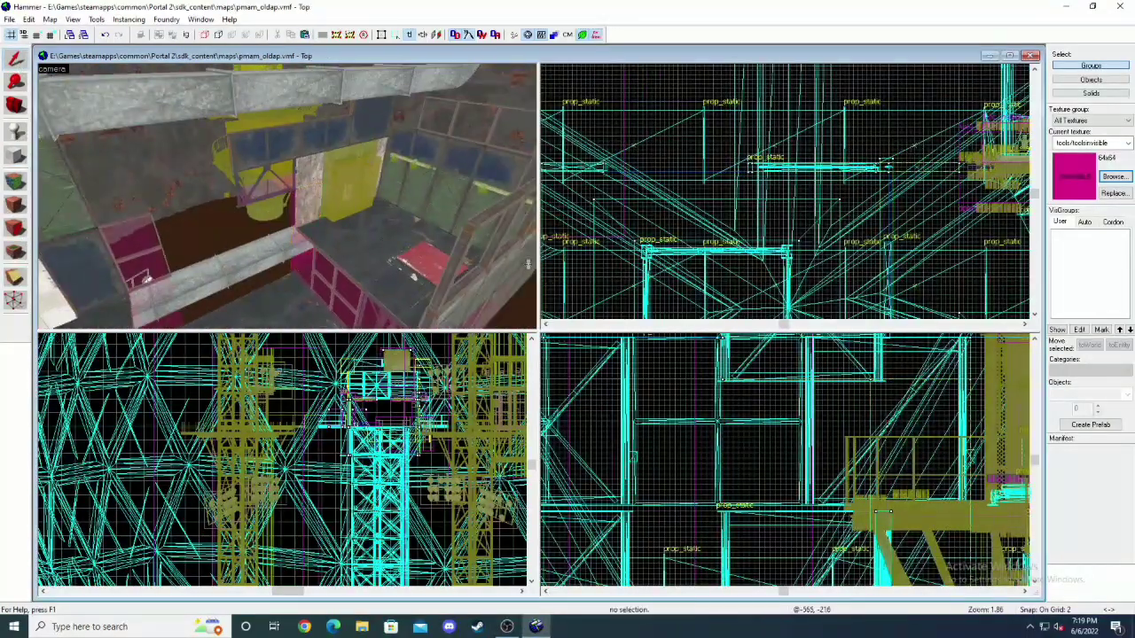
# - Open the properties of the env_fog_controller in the chamber at its Fog End value
pyautogui.press('z')
pyautogui.press('w')
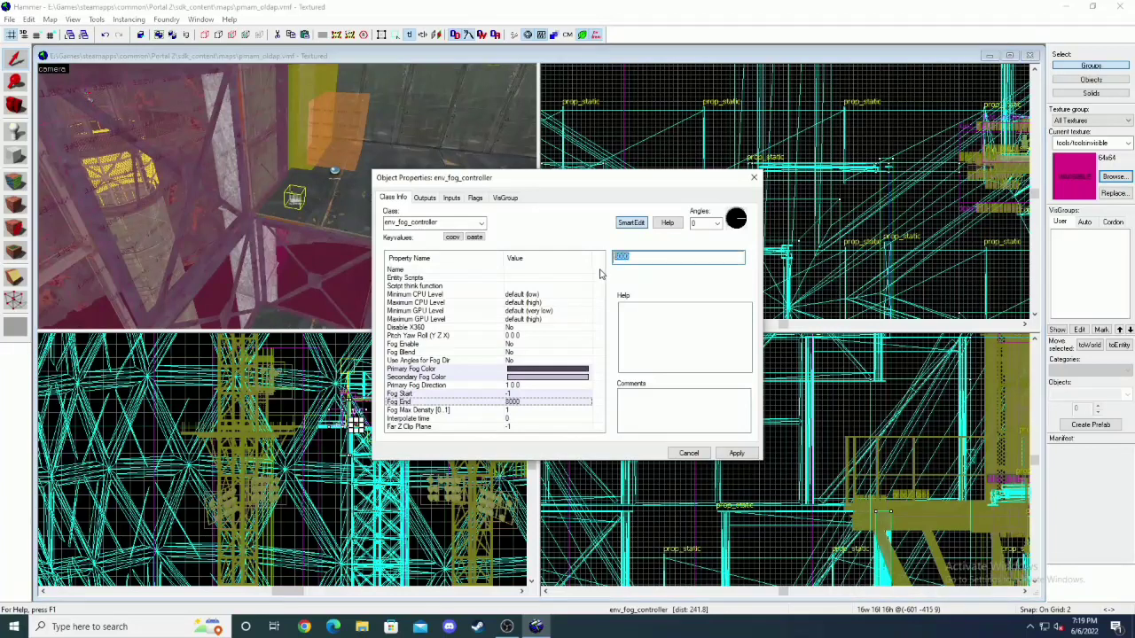
pyautogui.press('Escape')
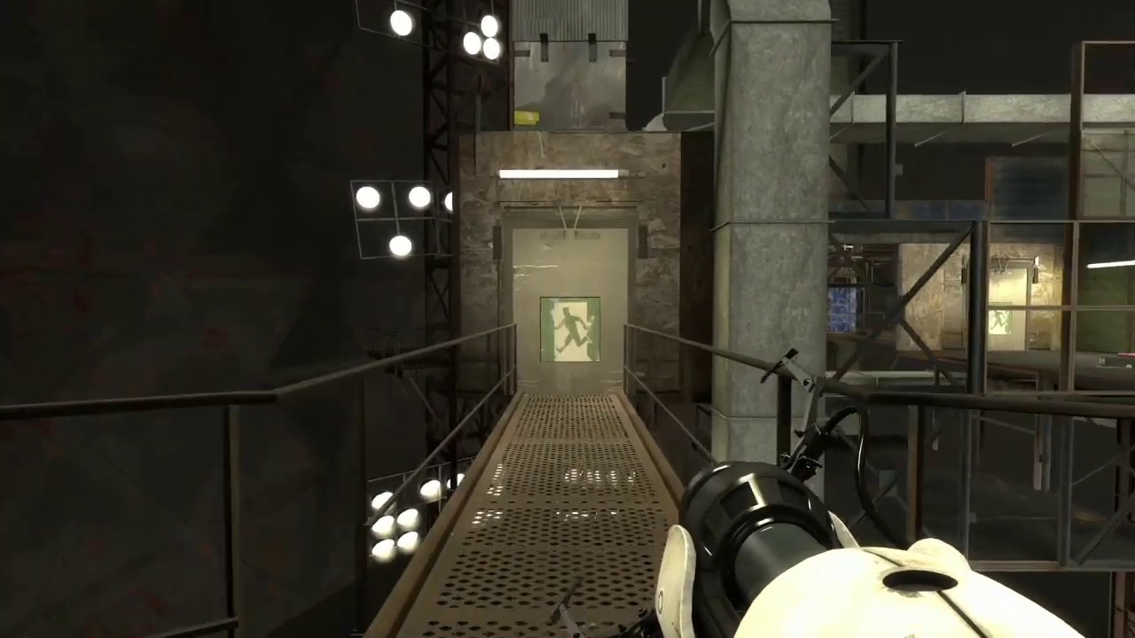
pyautogui.press('w')
pyautogui.press('w')
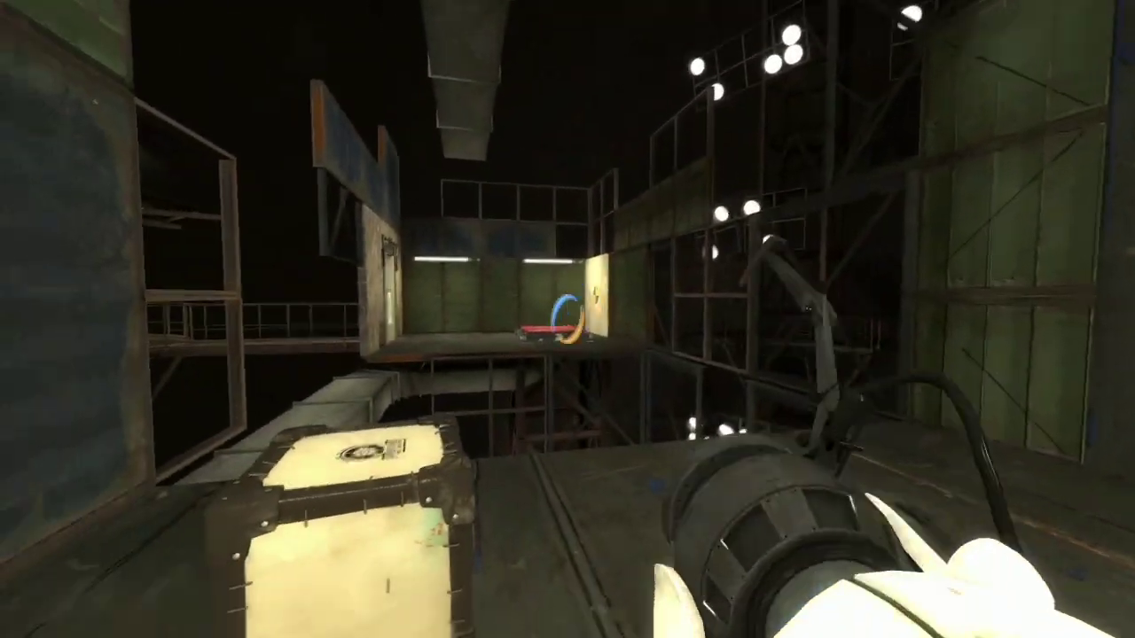
pyautogui.press('e')
pyautogui.press('e')
pyautogui.press('w')
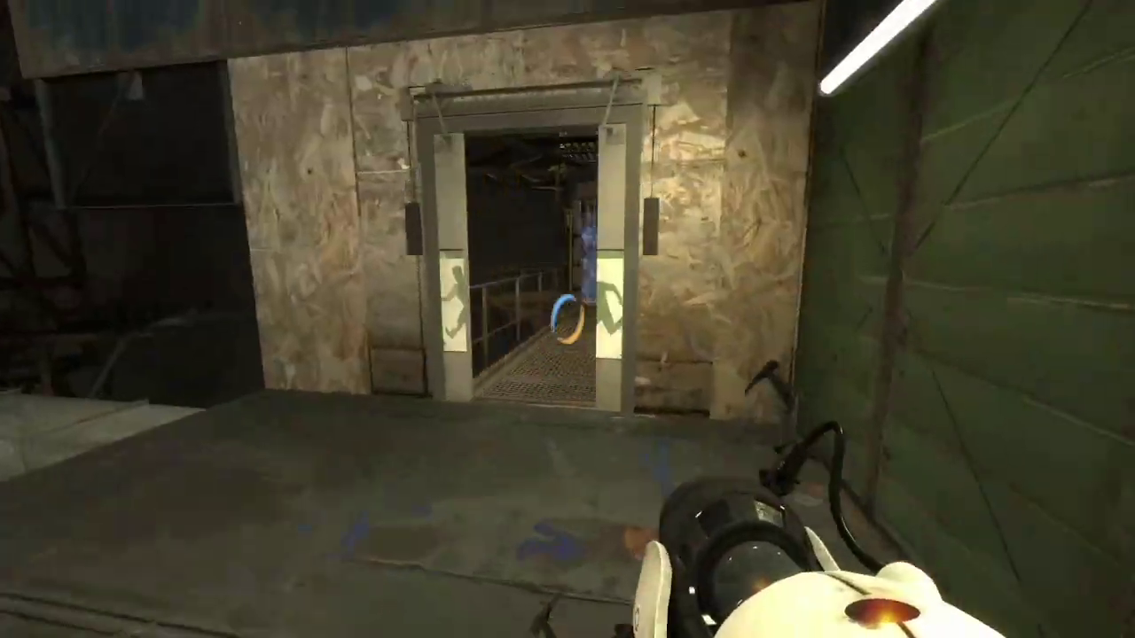